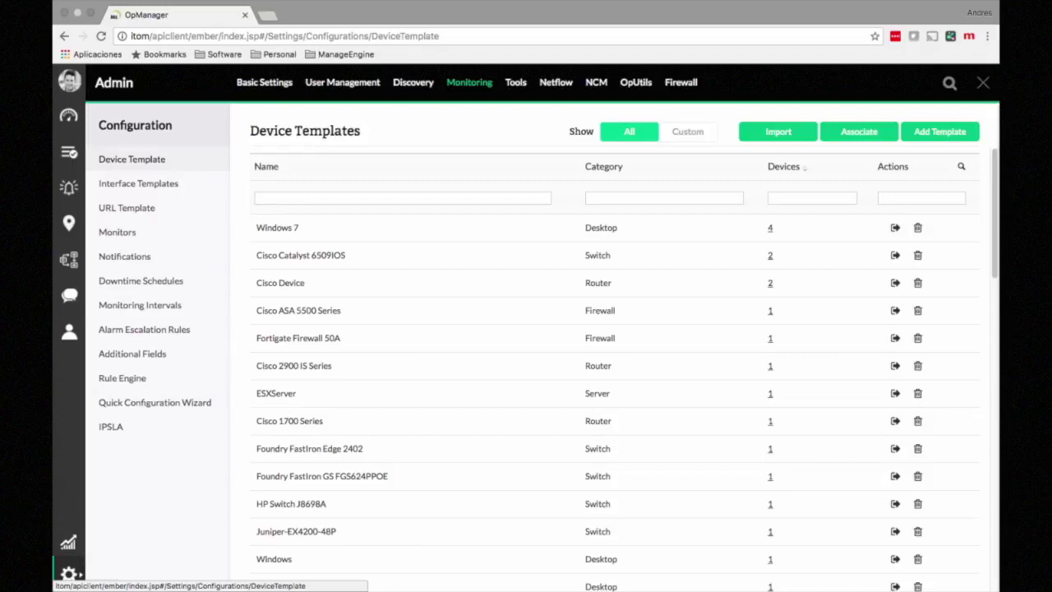
Step: Try then clear a 'switch' category filter, and filter template names by 'windows'
{"action": "left_click", "coordinate": [624, 198]}
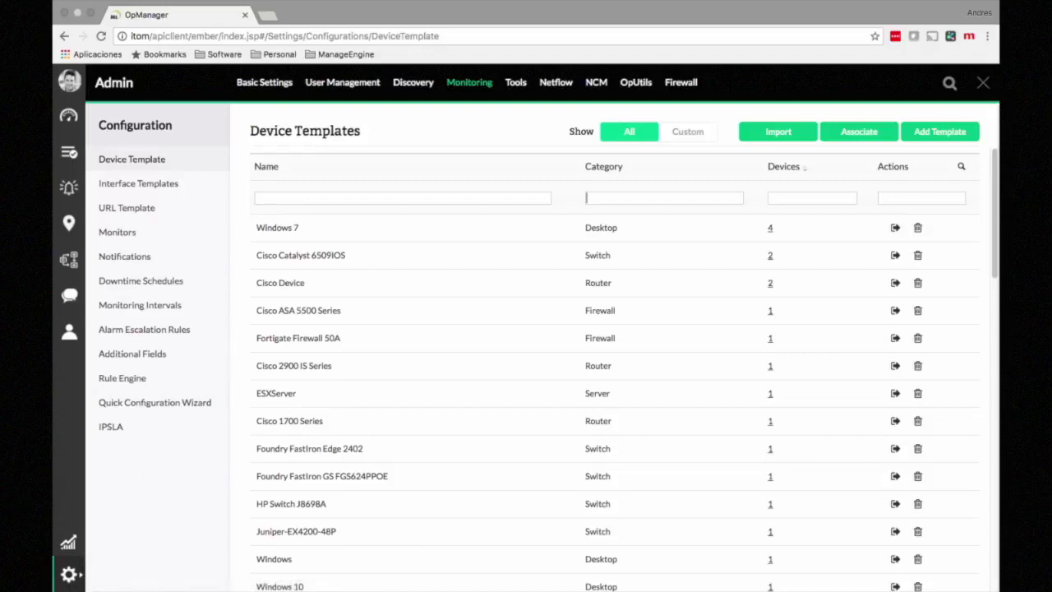
{"action": "type", "text": "swich"}
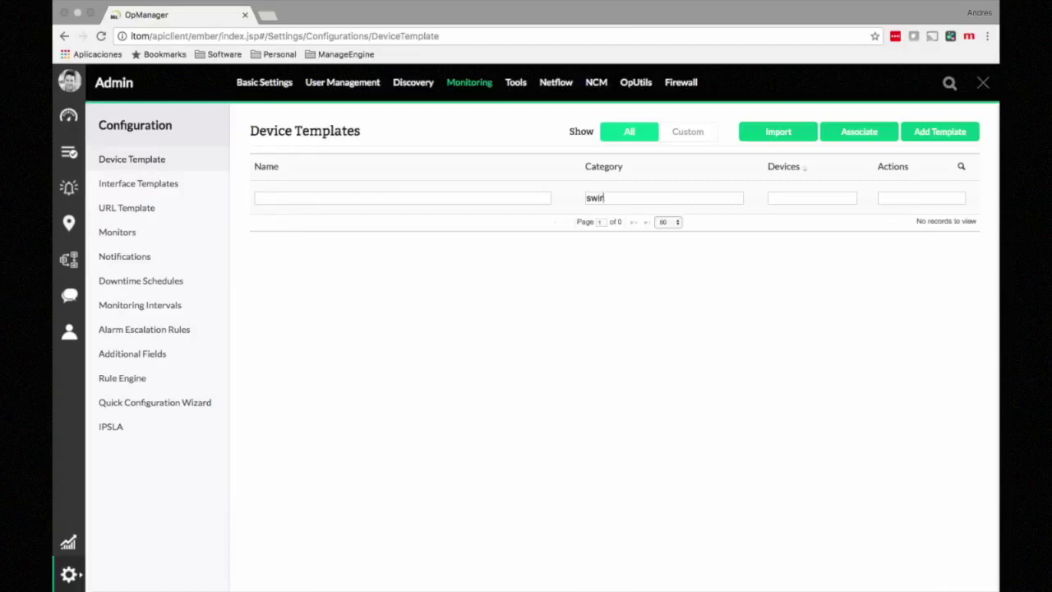
{"action": "key", "text": "BackSpace"}
{"action": "key", "text": "BackSpace"}
{"action": "type", "text": "tch"}
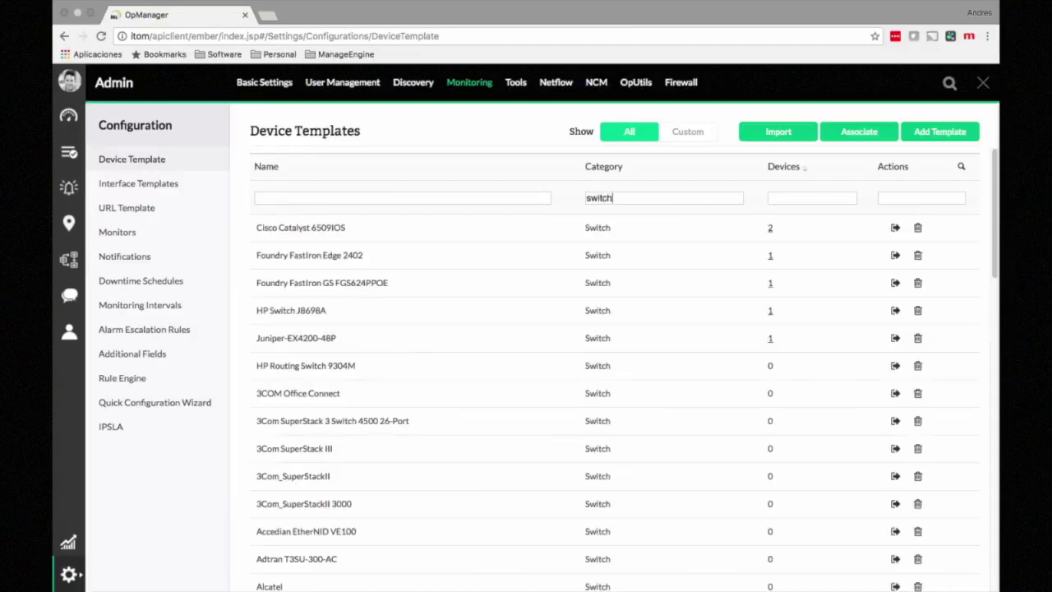
{"action": "key", "text": "BackSpace"}
{"action": "key", "text": "BackSpace"}
{"action": "key", "text": "BackSpace"}
{"action": "key", "text": "BackSpace"}
{"action": "key", "text": "BackSpace"}
{"action": "key", "text": "BackSpace"}
{"action": "left_click", "coordinate": [257, 198]}
{"action": "type", "text": "windows"}
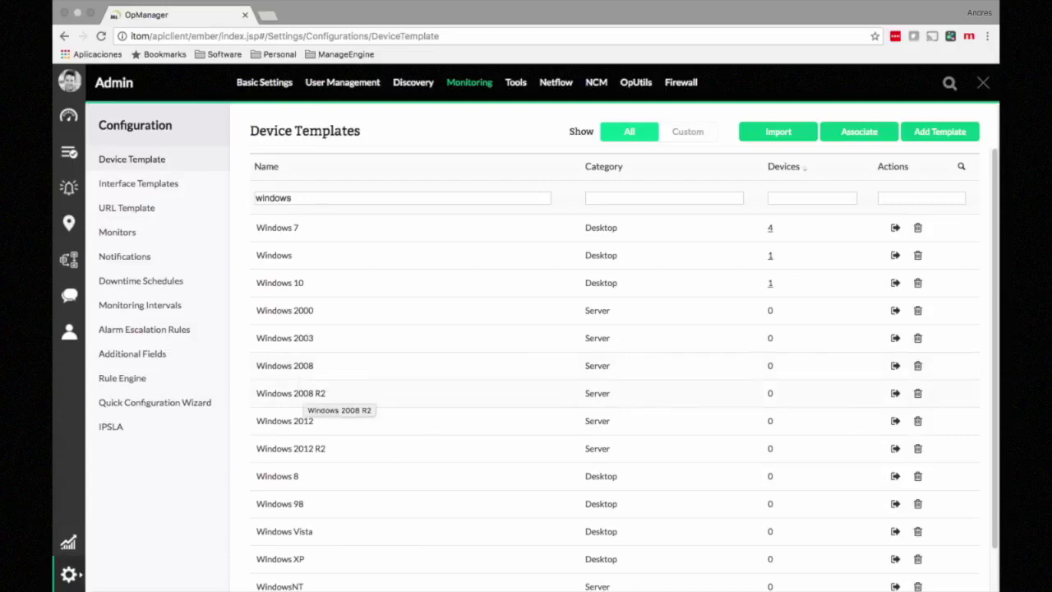
Step: Open the Windows 2008 R2 template for editing and scroll down to its Monitor table
{"action": "left_click", "coordinate": [296, 393]}
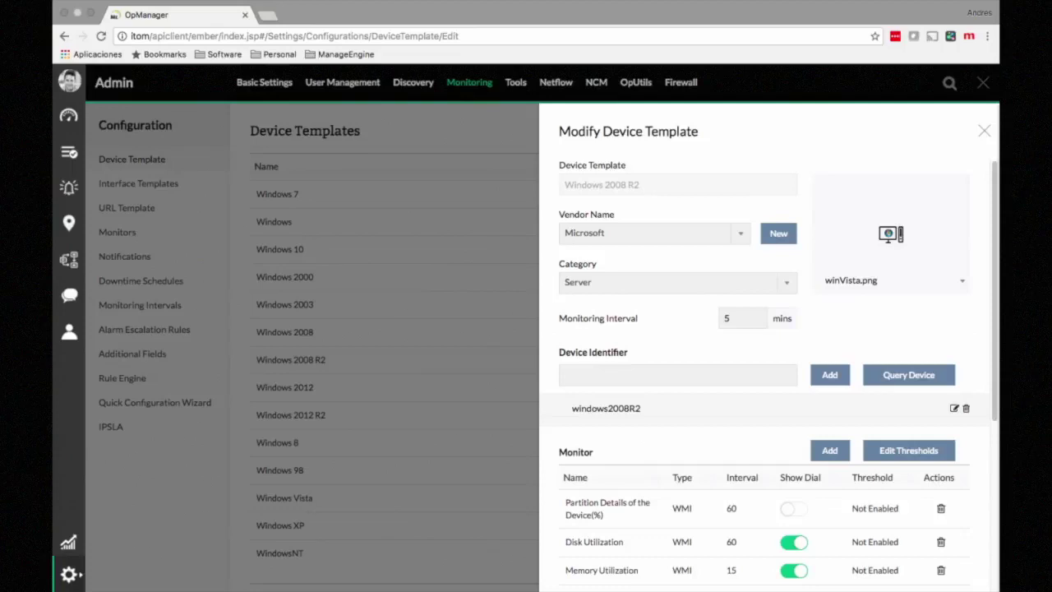
{"action": "scroll", "coordinate": [768, 375], "scroll_direction": "down", "scroll_amount": 3}
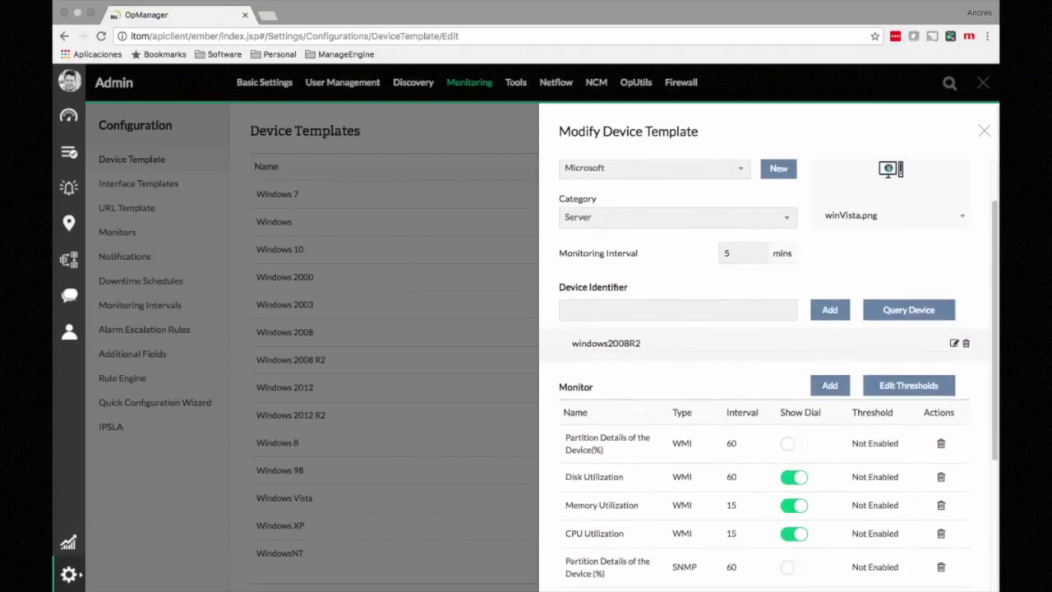
{"action": "scroll", "coordinate": [768, 370], "scroll_direction": "down", "scroll_amount": 8}
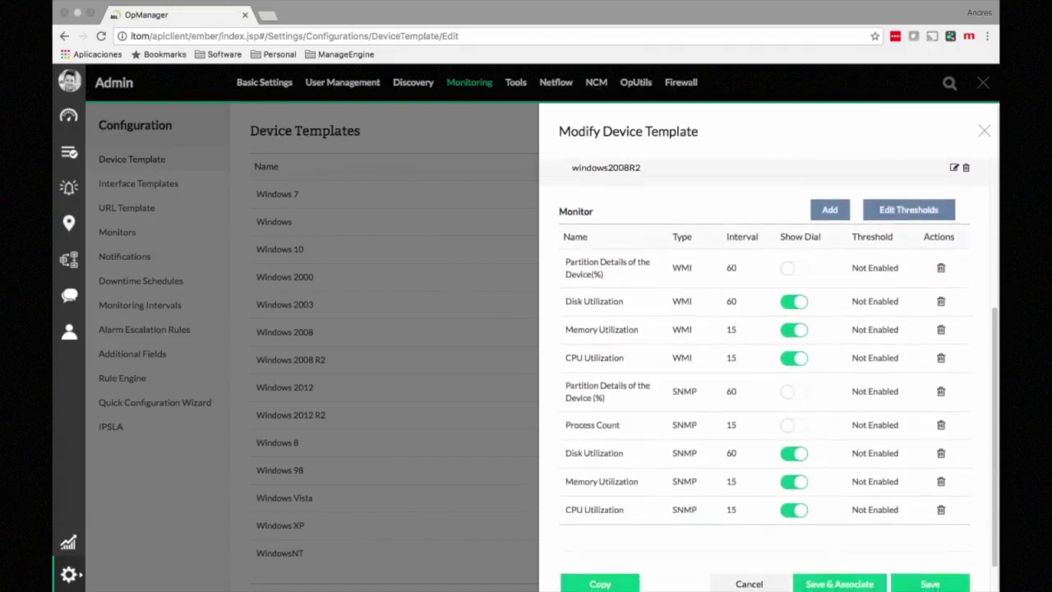
{"action": "scroll", "coordinate": [768, 370], "scroll_direction": "down", "scroll_amount": 1}
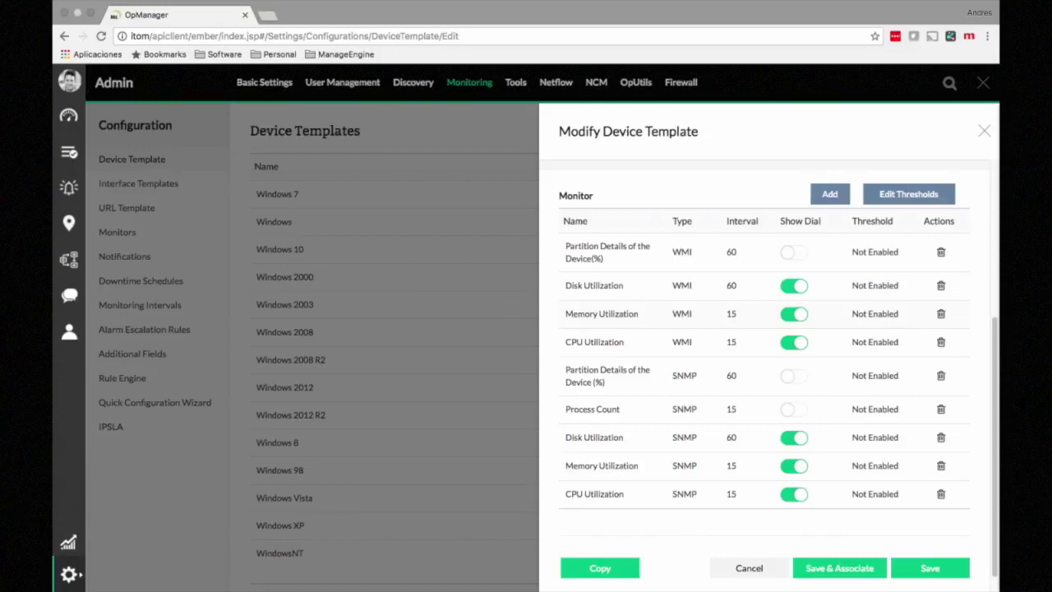
Step: Delete the SNMP Partition Details, Process Count, Disk, Memory and CPU Utilization monitors, then open Add Monitor
{"action": "left_click", "coordinate": [941, 375]}
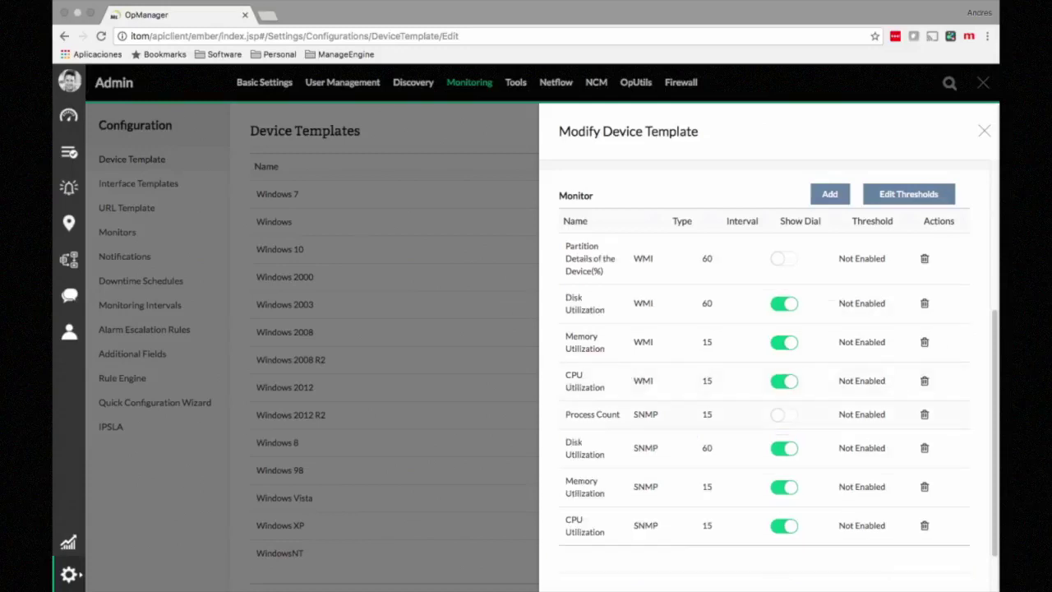
{"action": "left_click", "coordinate": [924, 415]}
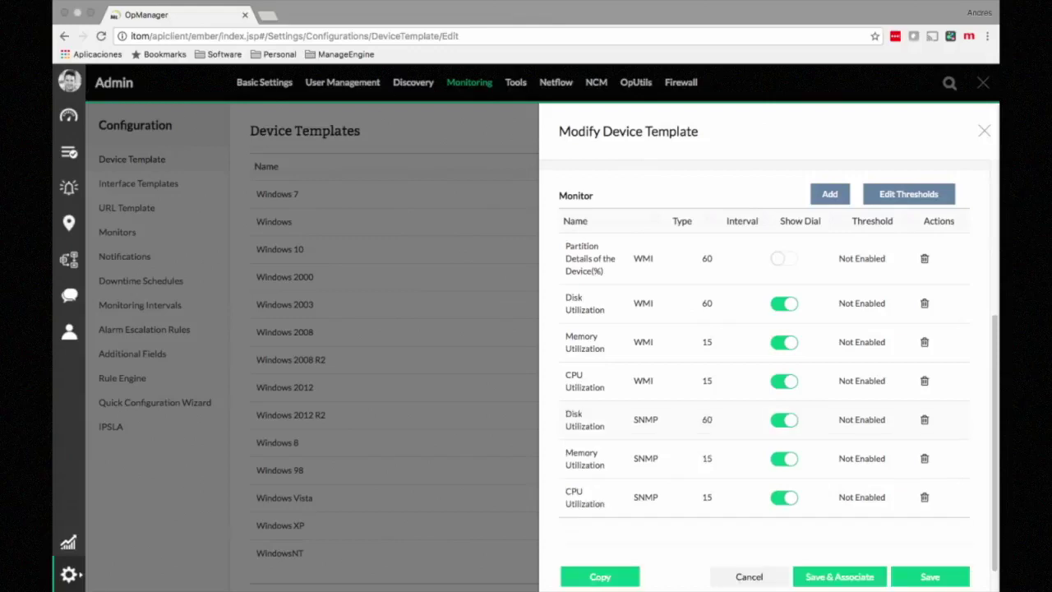
{"action": "left_click", "coordinate": [924, 419]}
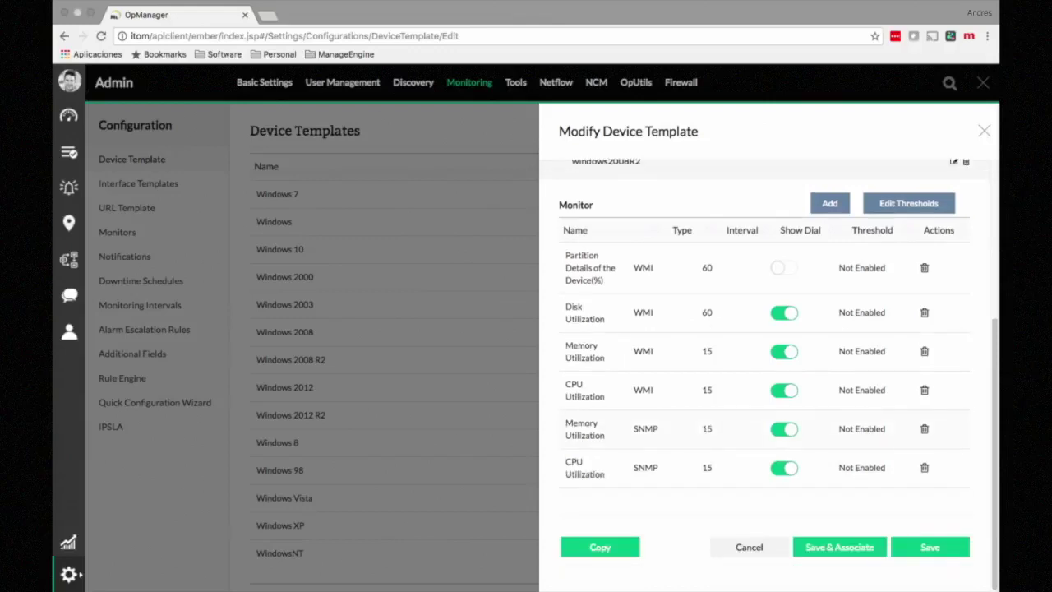
{"action": "left_click", "coordinate": [925, 428]}
{"action": "left_click", "coordinate": [924, 467]}
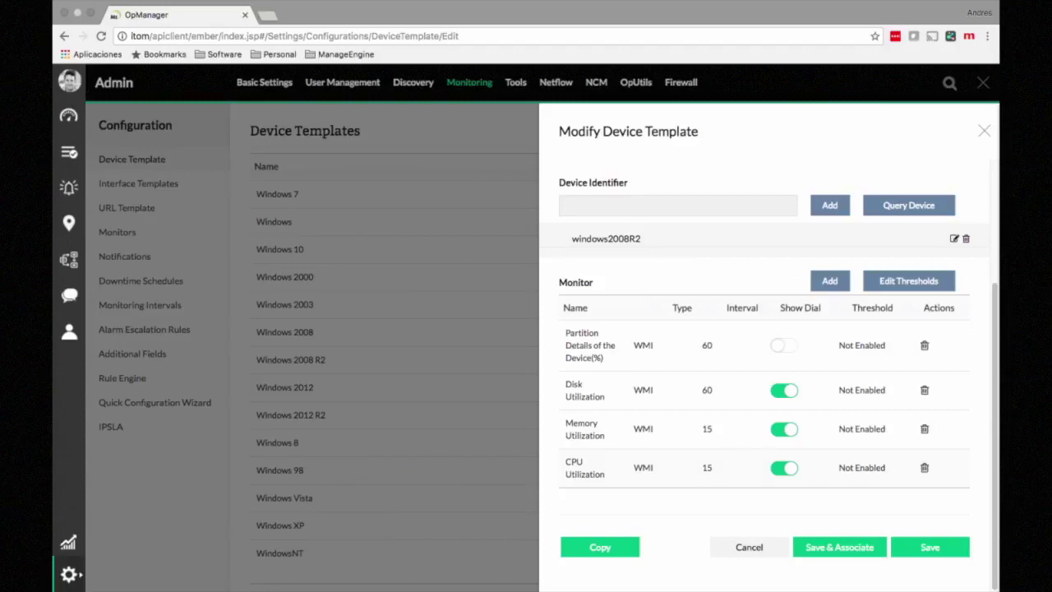
{"action": "left_click", "coordinate": [829, 281]}
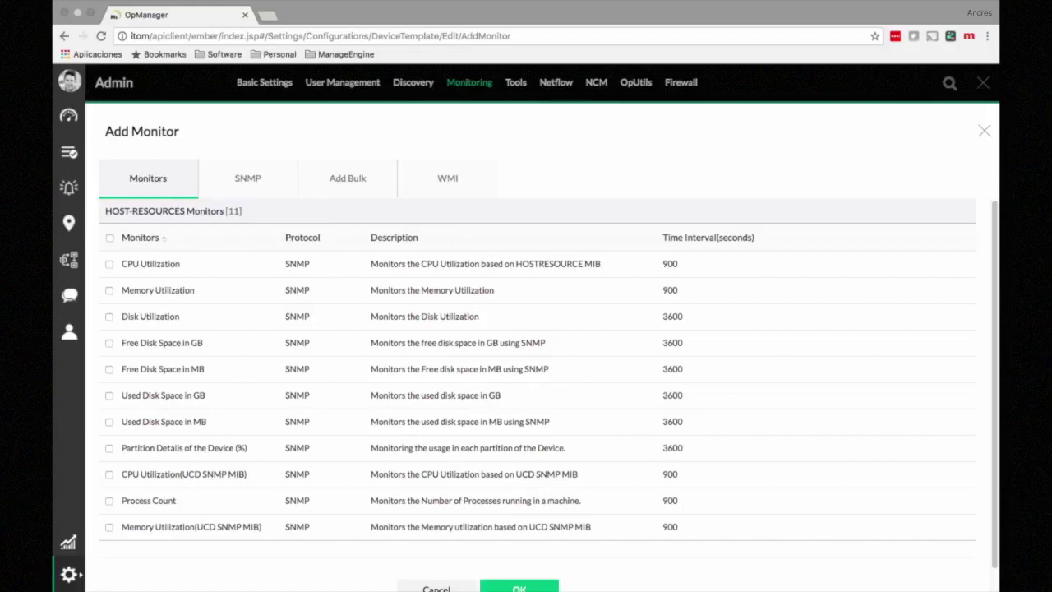
{"action": "scroll", "coordinate": [549, 394], "scroll_direction": "down", "scroll_amount": 3}
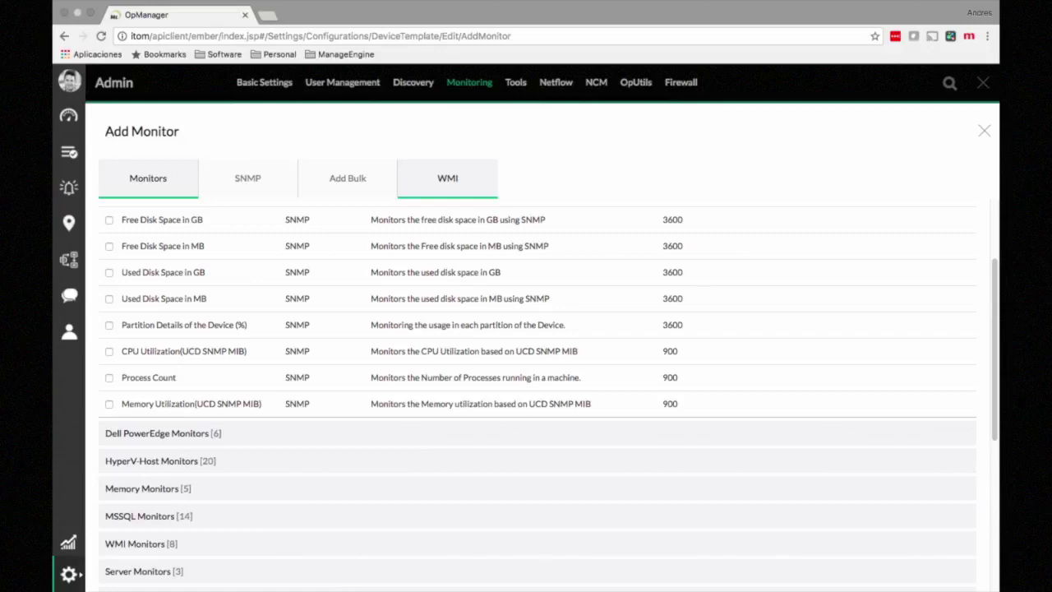
{"action": "left_click", "coordinate": [447, 178]}
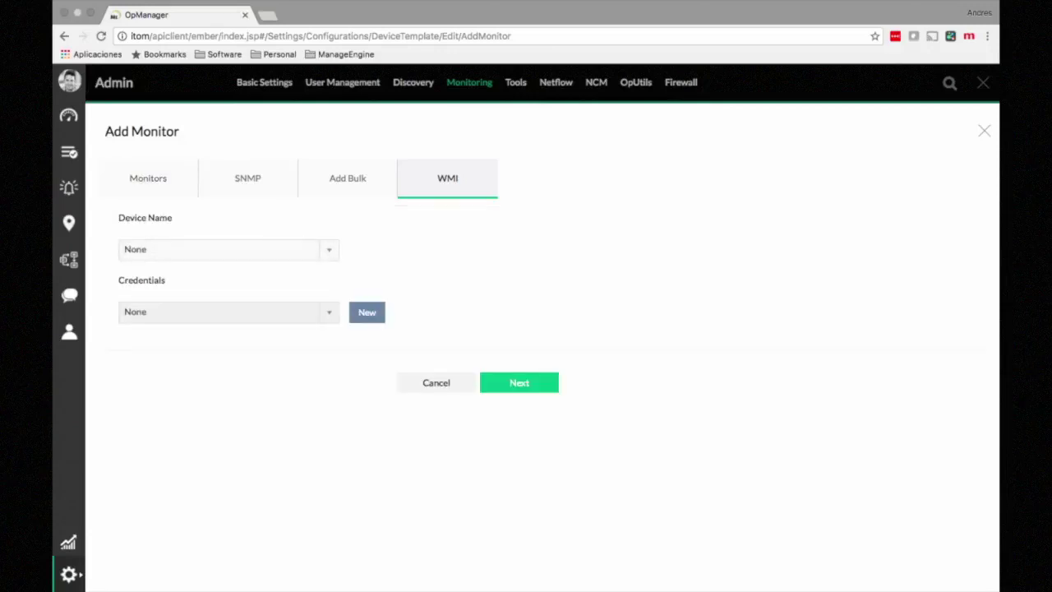
{"action": "left_click", "coordinate": [229, 249]}
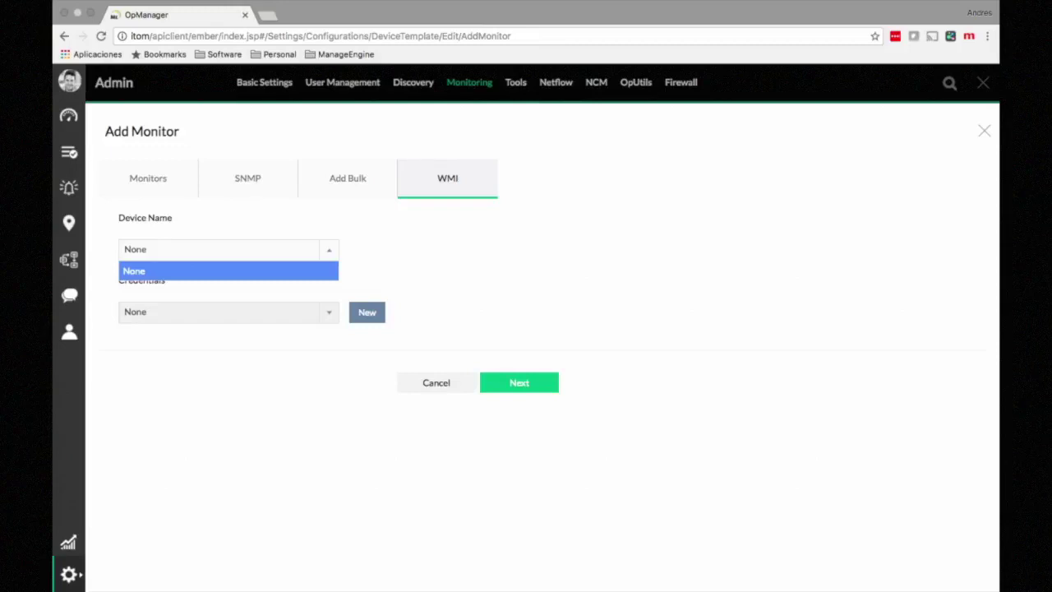
{"action": "left_click", "coordinate": [229, 249]}
{"action": "left_click", "coordinate": [247, 178]}
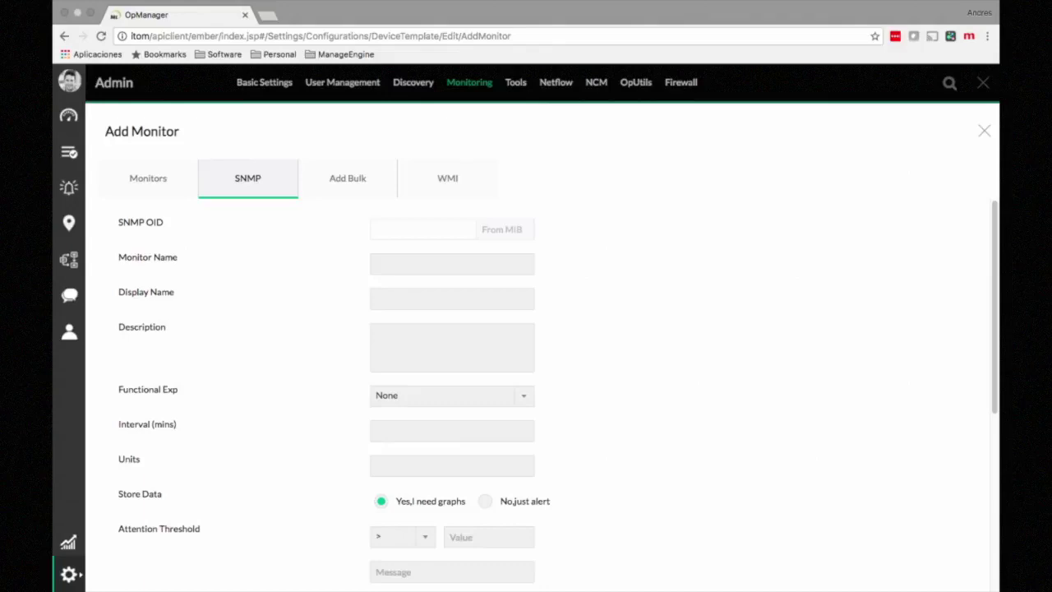
{"action": "left_click", "coordinate": [348, 179]}
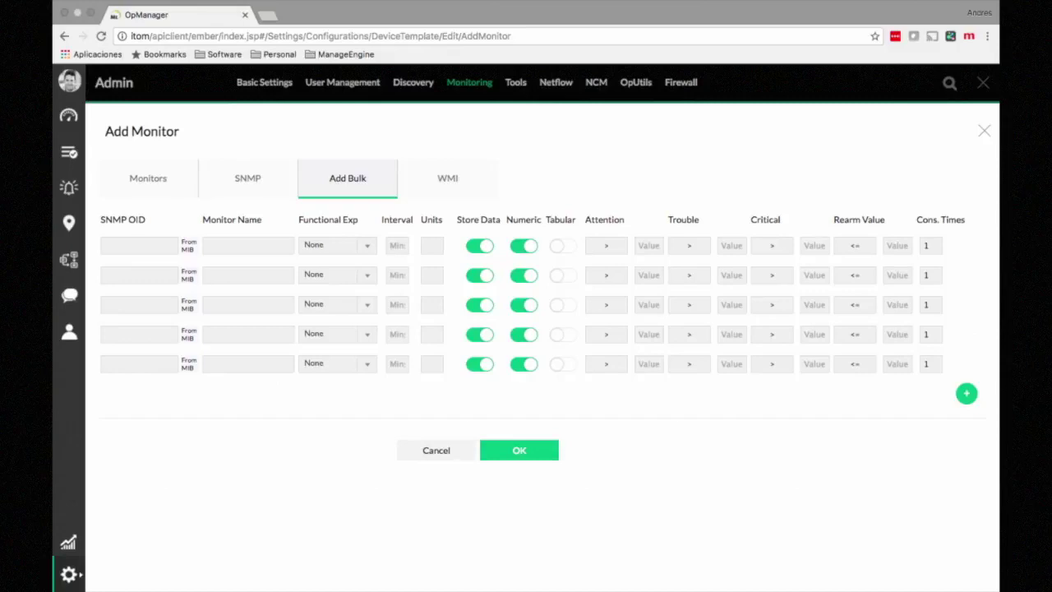
{"action": "left_click", "coordinate": [148, 178]}
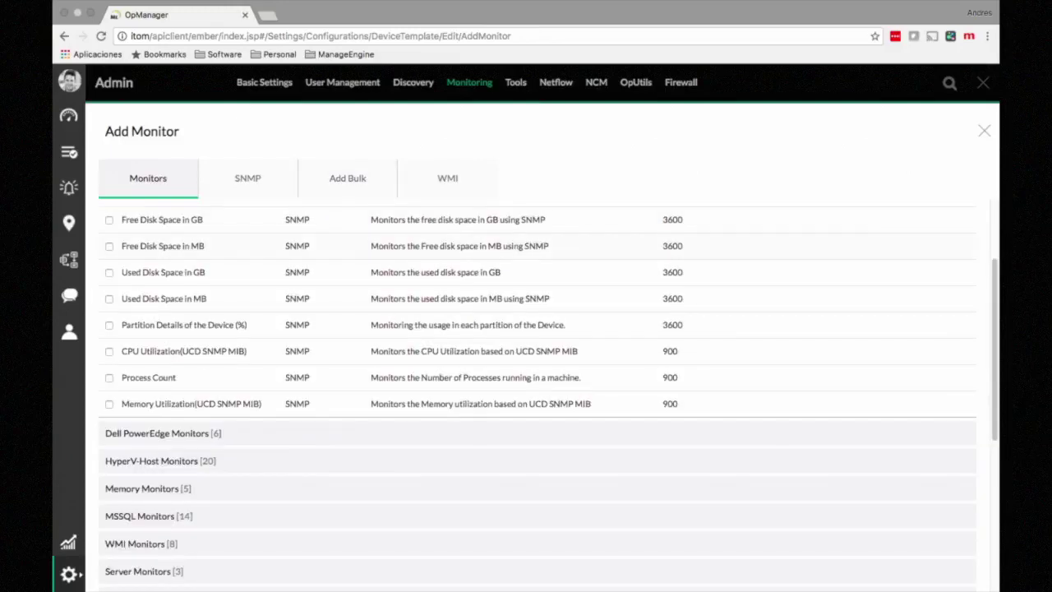
{"action": "scroll", "coordinate": [534, 394], "scroll_direction": "down", "scroll_amount": 2}
{"action": "scroll", "coordinate": [548, 395], "scroll_direction": "down", "scroll_amount": 2}
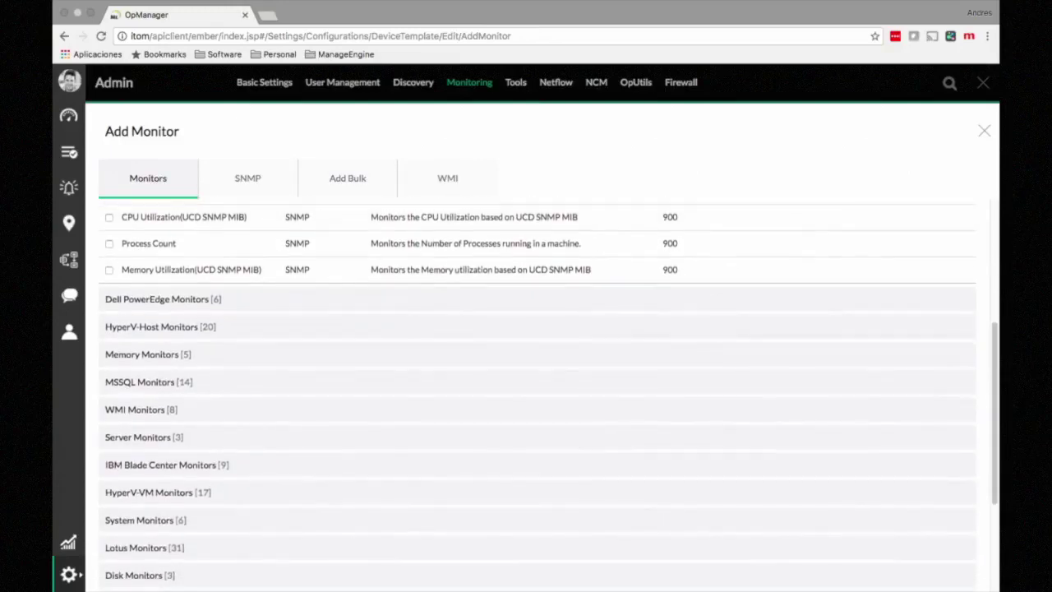
{"action": "scroll", "coordinate": [548, 395], "scroll_direction": "down", "scroll_amount": 1}
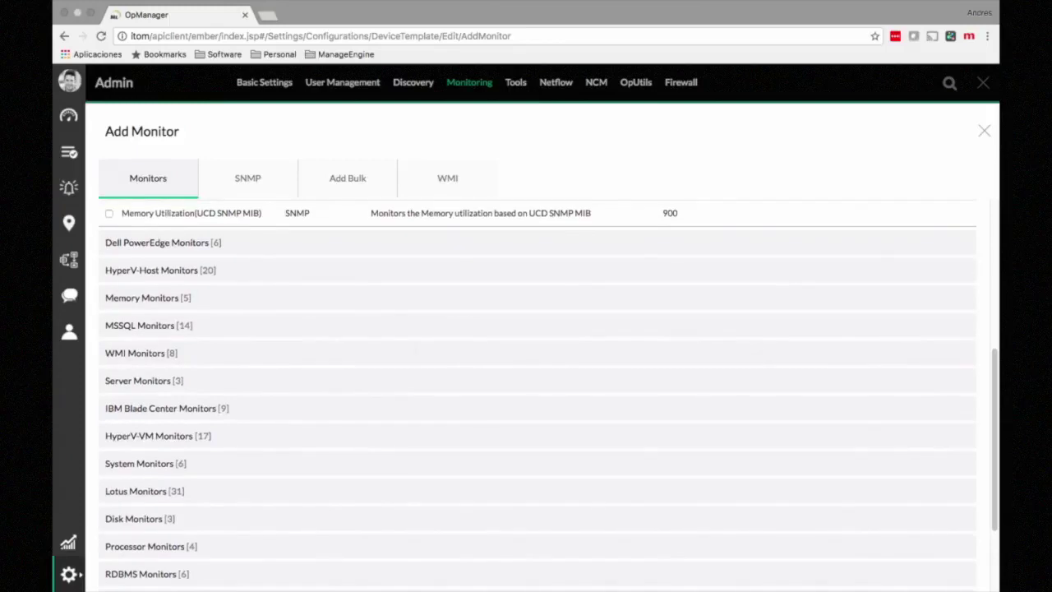
{"action": "scroll", "coordinate": [548, 395], "scroll_direction": "down", "scroll_amount": 4}
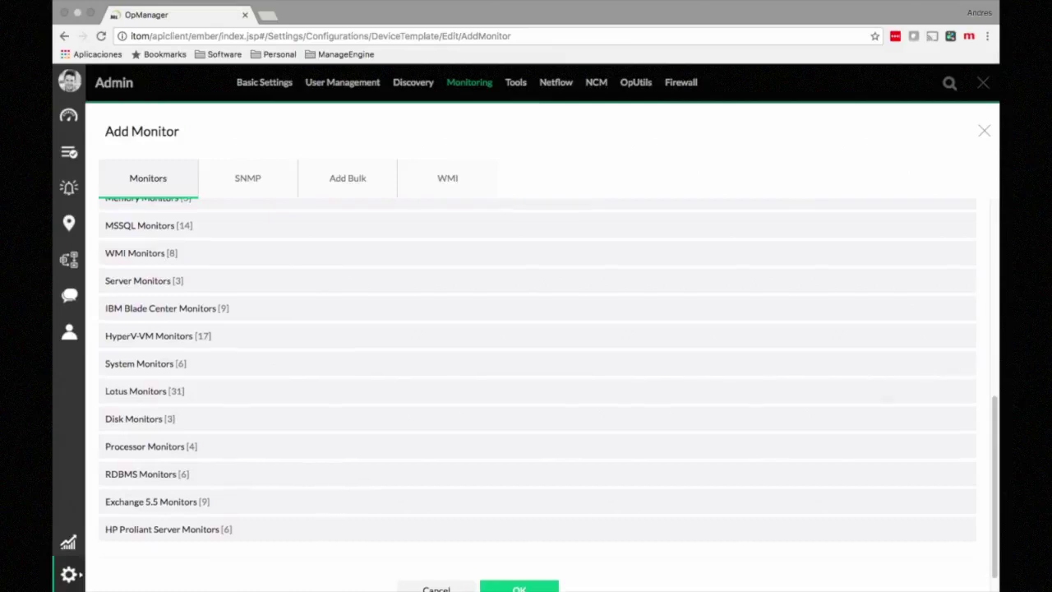
{"action": "scroll", "coordinate": [537, 386], "scroll_direction": "up", "scroll_amount": 2}
{"action": "scroll", "coordinate": [537, 386], "scroll_direction": "up", "scroll_amount": 3}
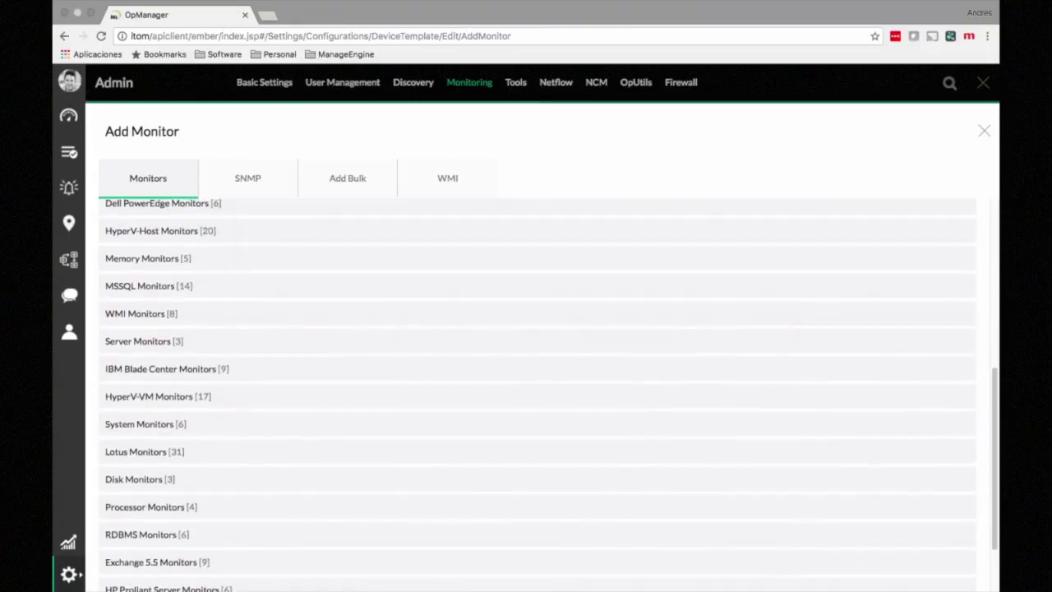
{"action": "scroll", "coordinate": [538, 386], "scroll_direction": "down", "scroll_amount": 3}
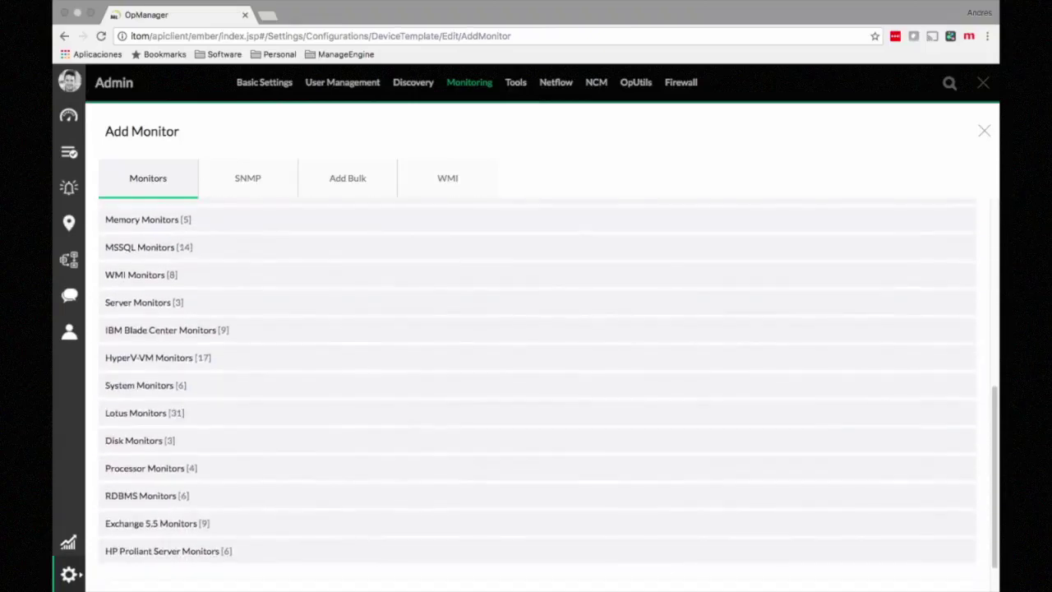
{"action": "scroll", "coordinate": [538, 386], "scroll_direction": "up", "scroll_amount": 5}
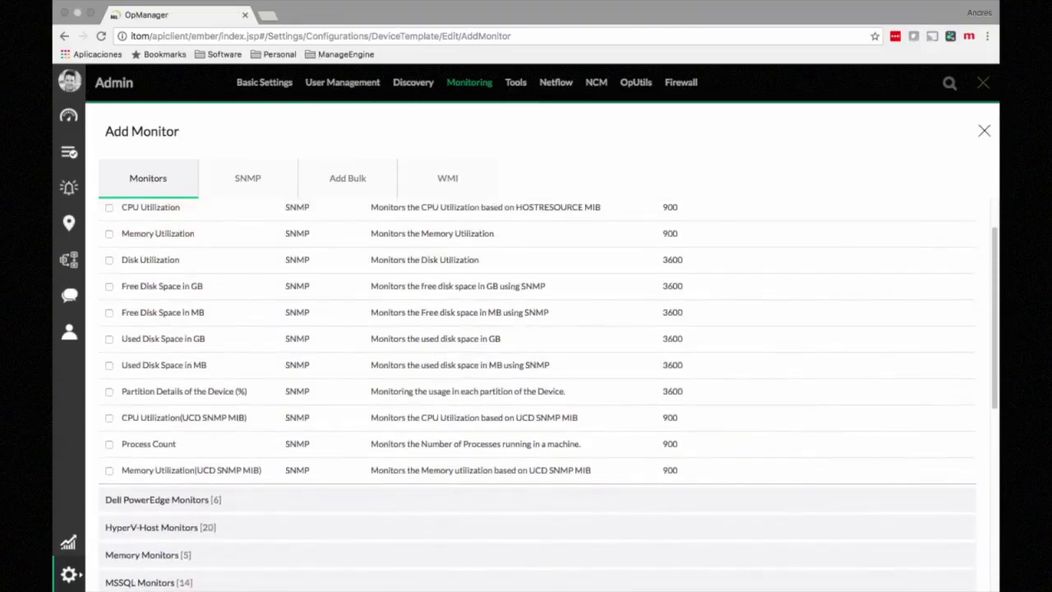
{"action": "left_click", "coordinate": [983, 131]}
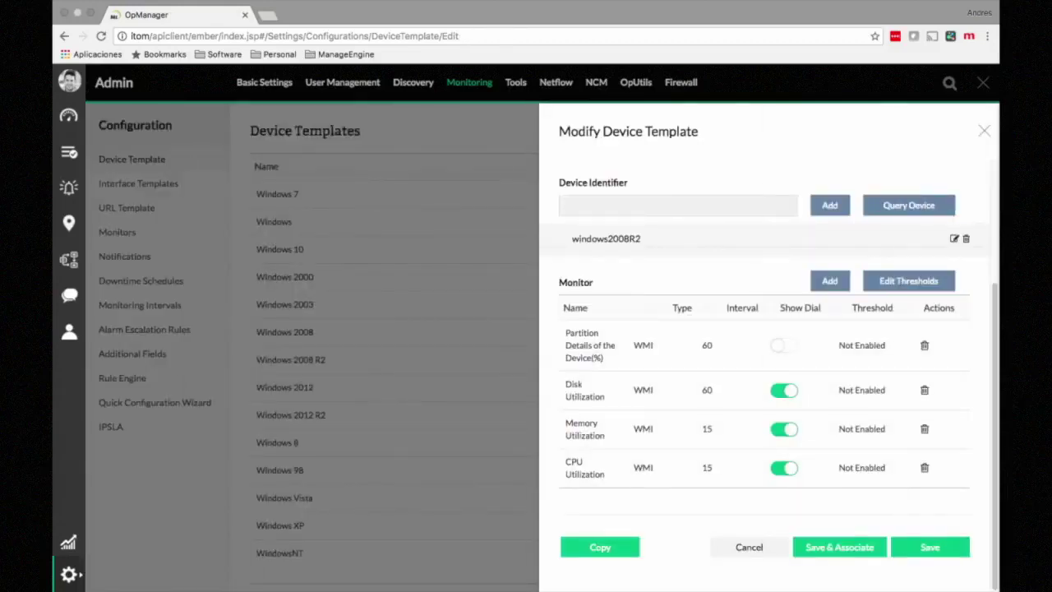
Step: Close the template editor and show the Interface Templates list
{"action": "left_click", "coordinate": [983, 131]}
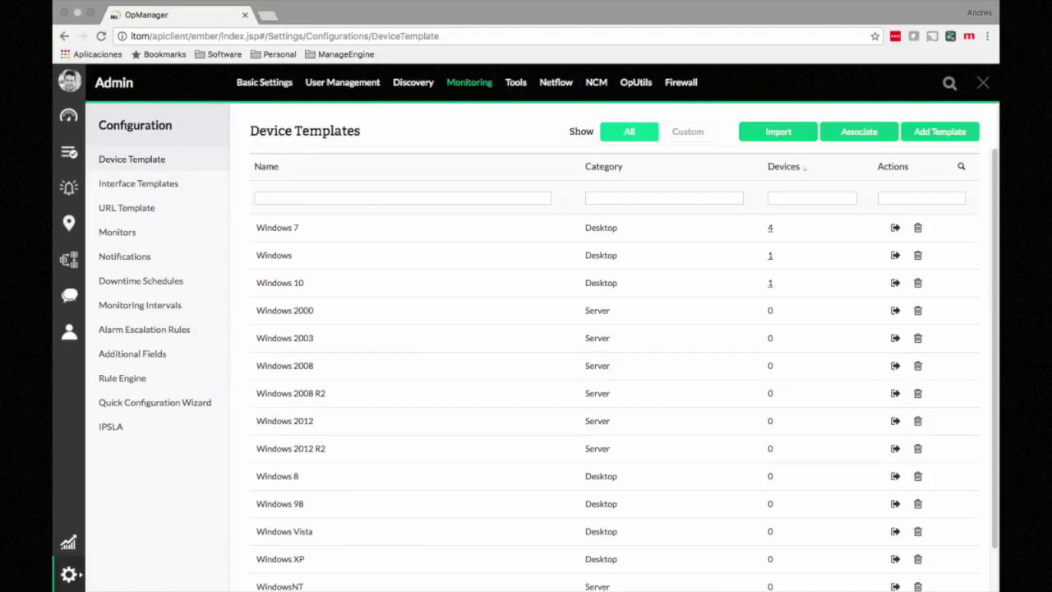
{"action": "left_click", "coordinate": [138, 183]}
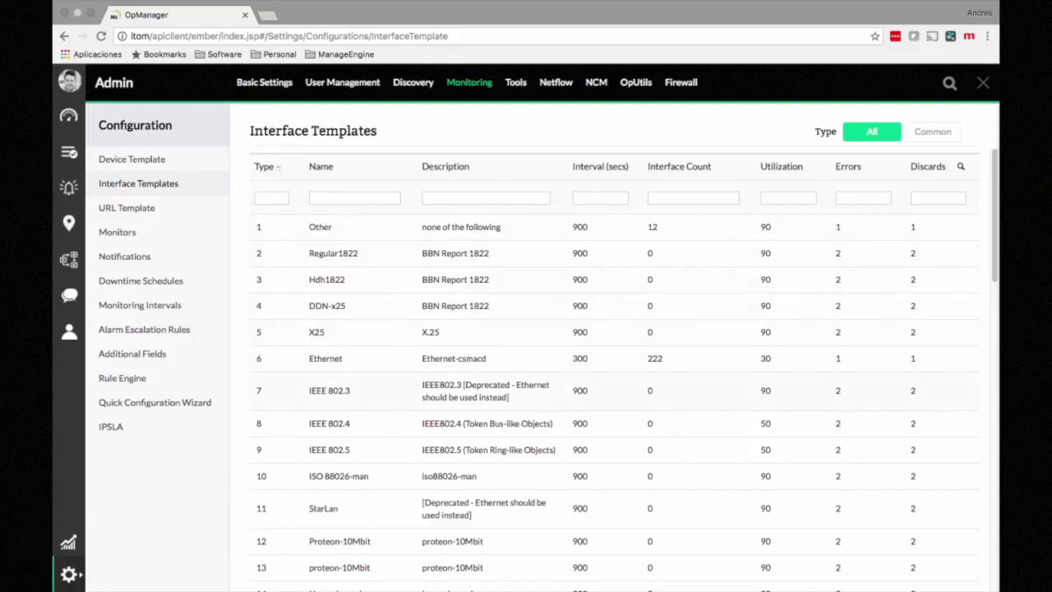
Step: Save the Ethernet interface template without applying it to interfaces, then go to Monitors
{"action": "scroll", "coordinate": [614, 370], "scroll_direction": "down", "scroll_amount": 1}
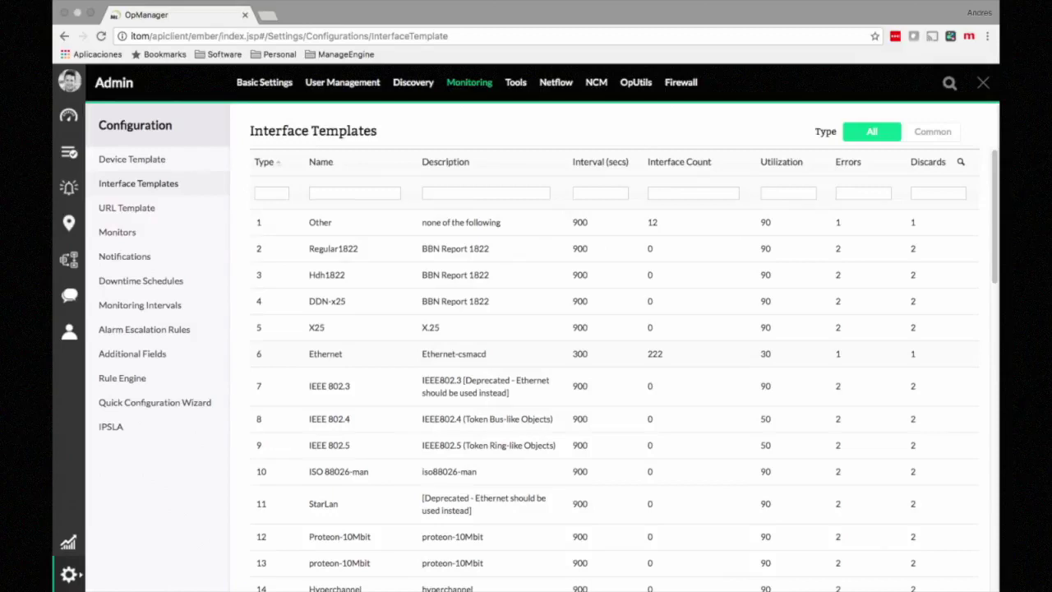
{"action": "left_click", "coordinate": [326, 354]}
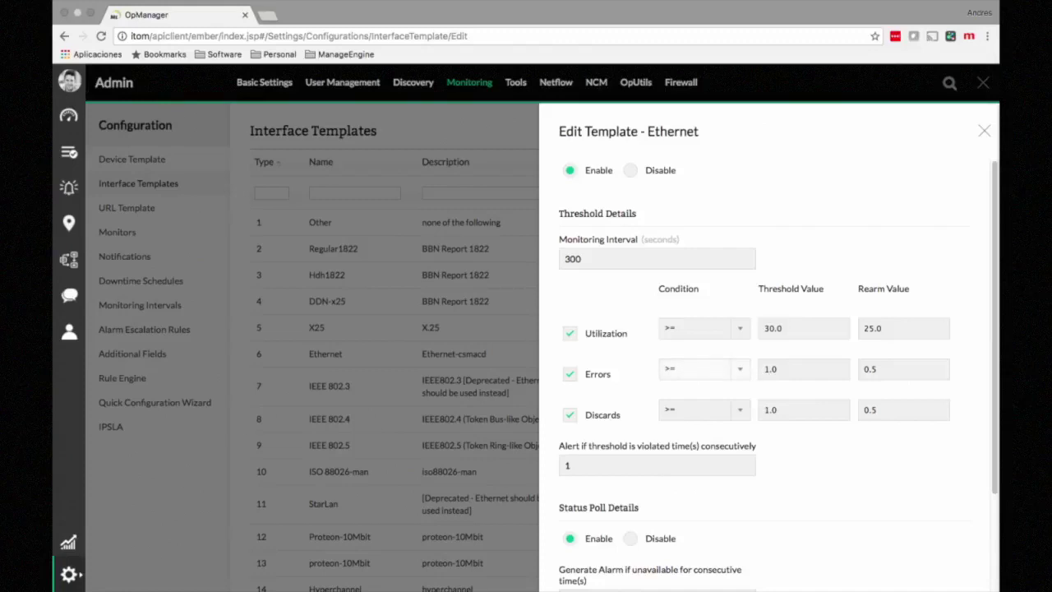
{"action": "scroll", "coordinate": [768, 345], "scroll_direction": "down", "scroll_amount": 3}
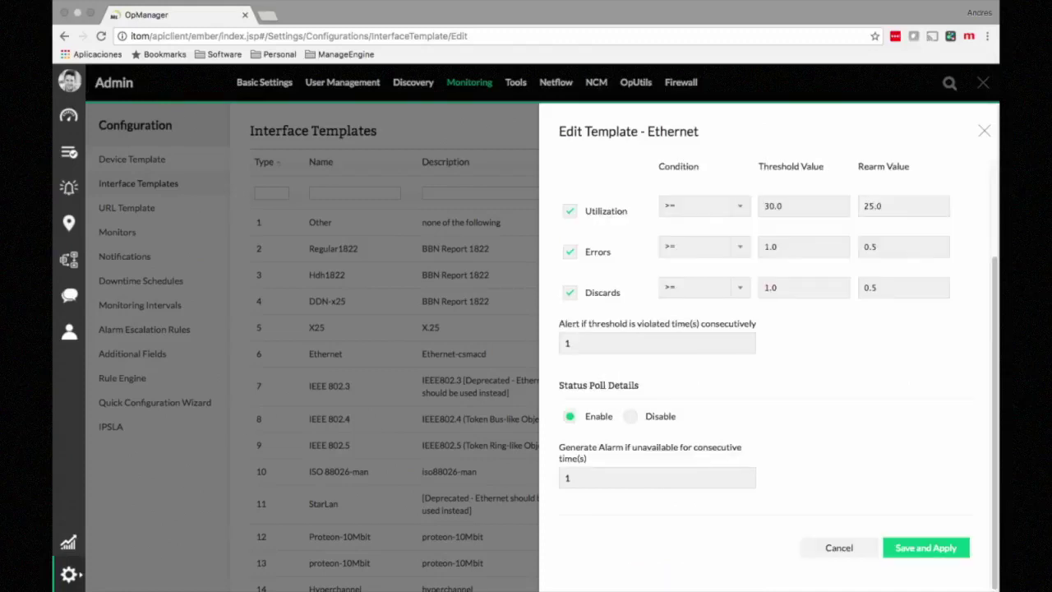
{"action": "left_click", "coordinate": [926, 547]}
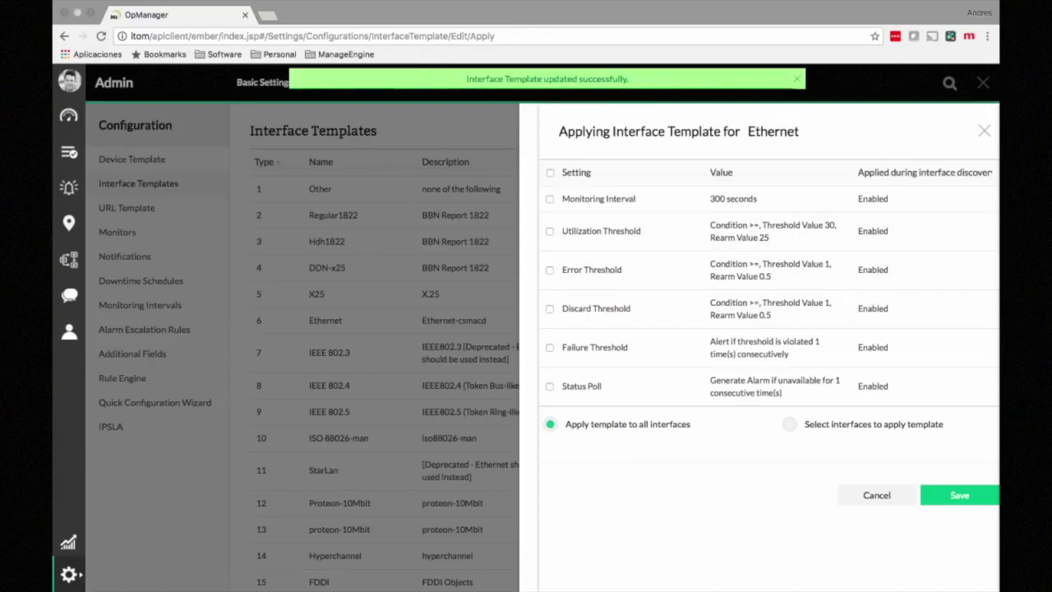
{"action": "left_click", "coordinate": [984, 131]}
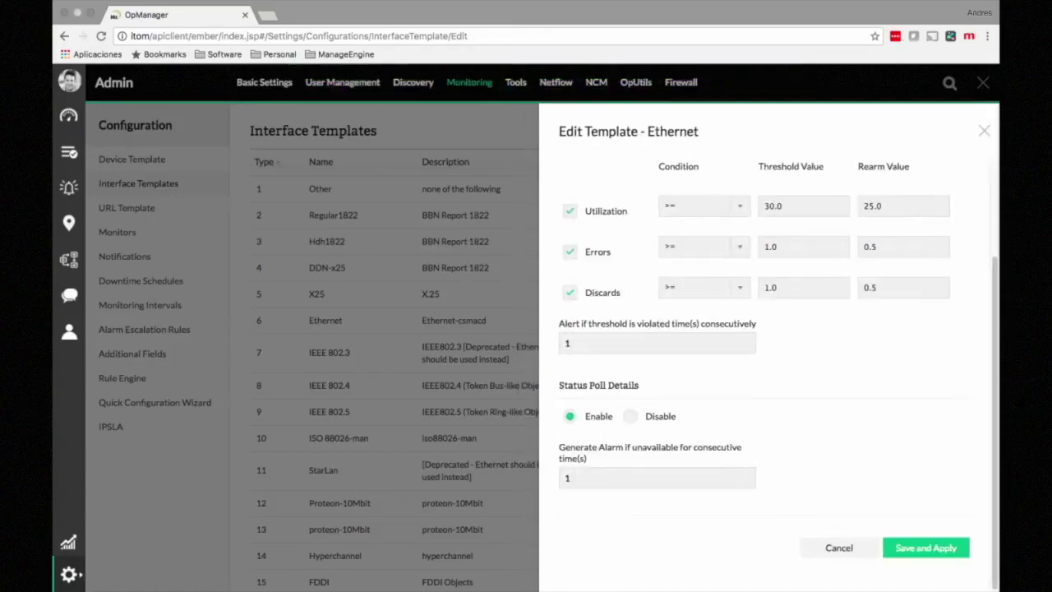
{"action": "left_click", "coordinate": [982, 131]}
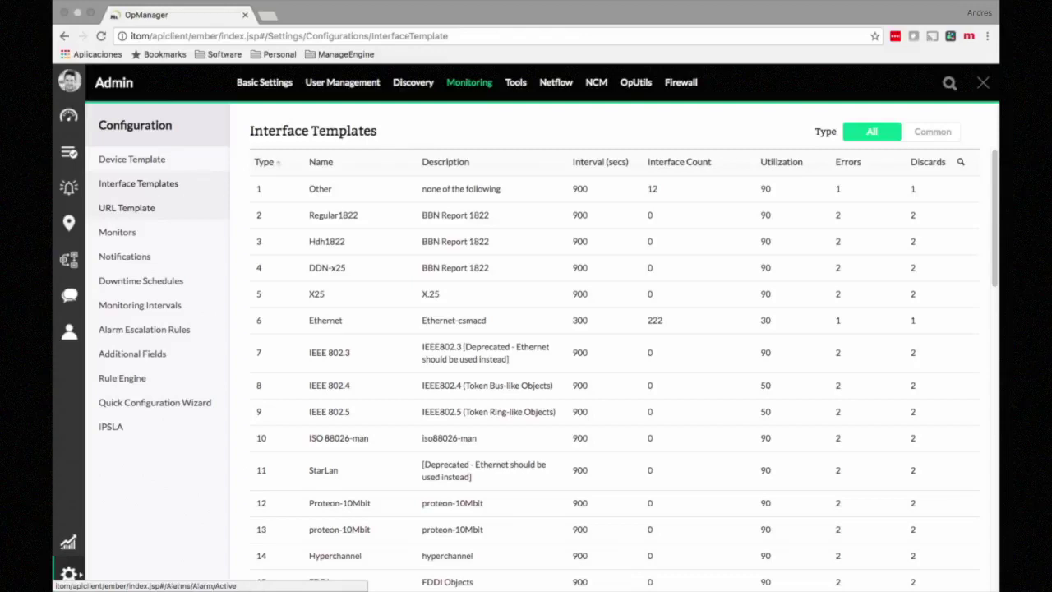
{"action": "left_click", "coordinate": [117, 231]}
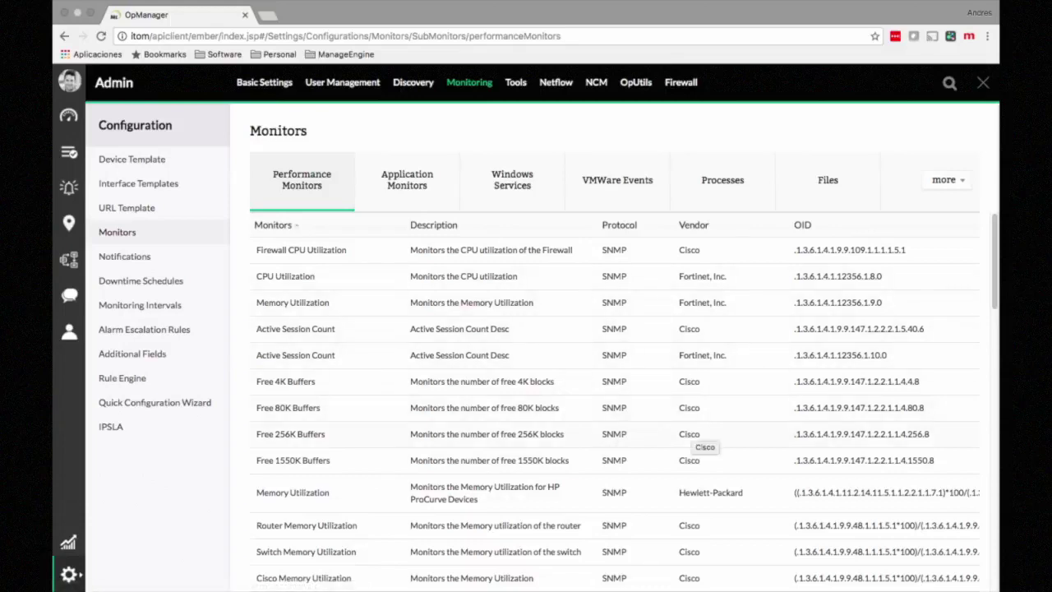
Step: Browse the Performance, Application and Windows Services monitors, then show the Scripts monitors
{"action": "scroll", "coordinate": [698, 435], "scroll_direction": "down", "scroll_amount": 3}
{"action": "scroll", "coordinate": [698, 435], "scroll_direction": "up", "scroll_amount": 2}
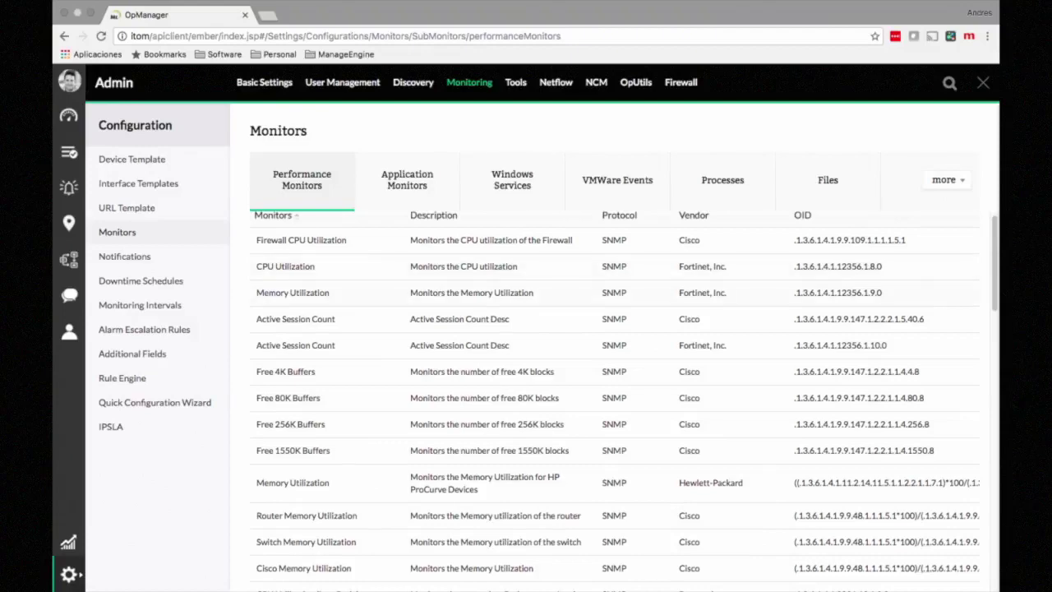
{"action": "scroll", "coordinate": [624, 396], "scroll_direction": "down", "scroll_amount": 20}
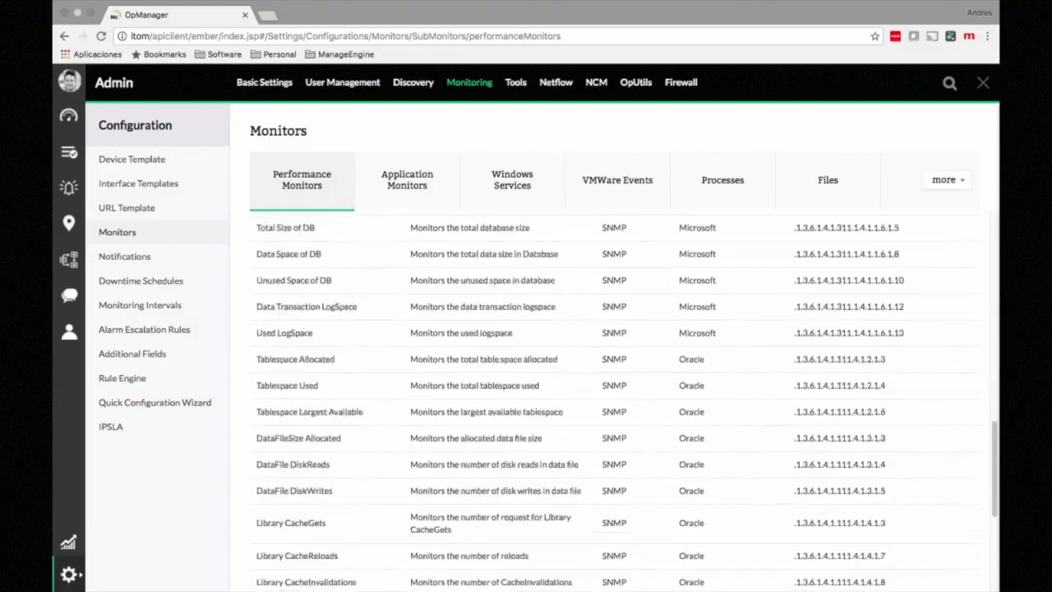
{"action": "scroll", "coordinate": [614, 397], "scroll_direction": "up", "scroll_amount": 20}
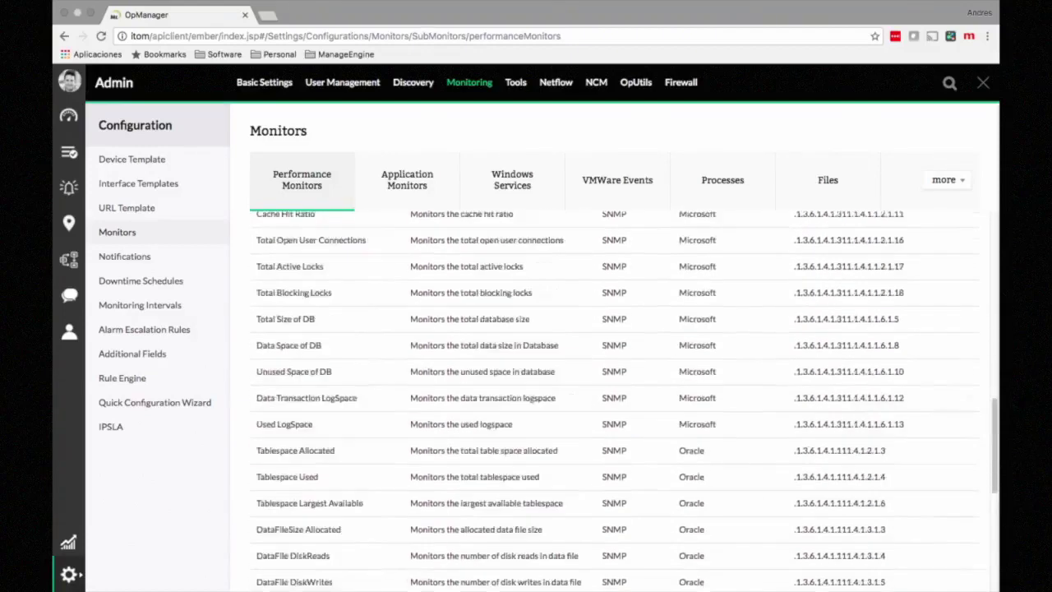
{"action": "left_click", "coordinate": [407, 179]}
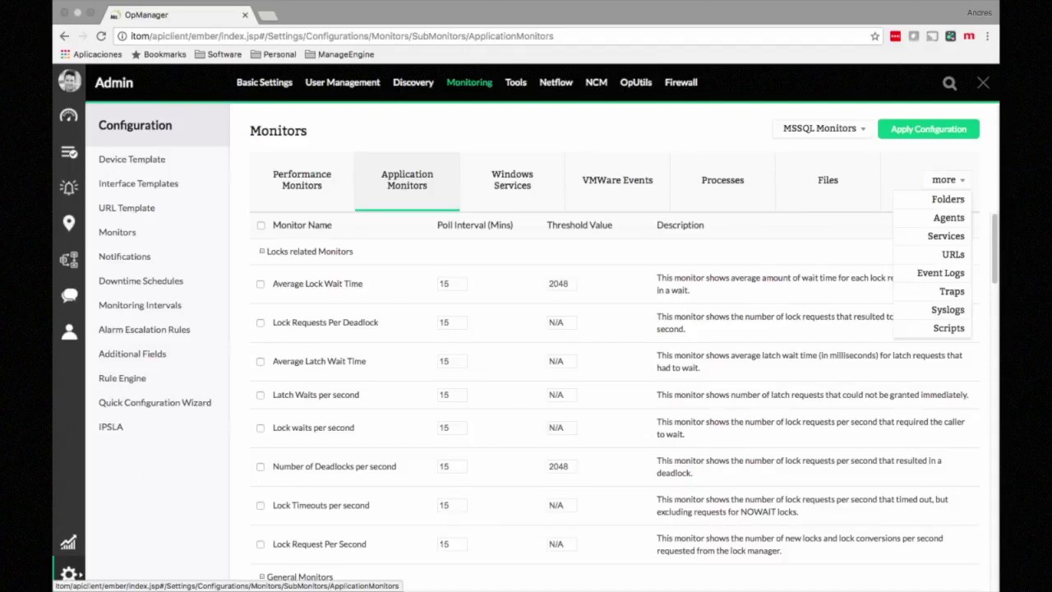
{"action": "left_click", "coordinate": [512, 179]}
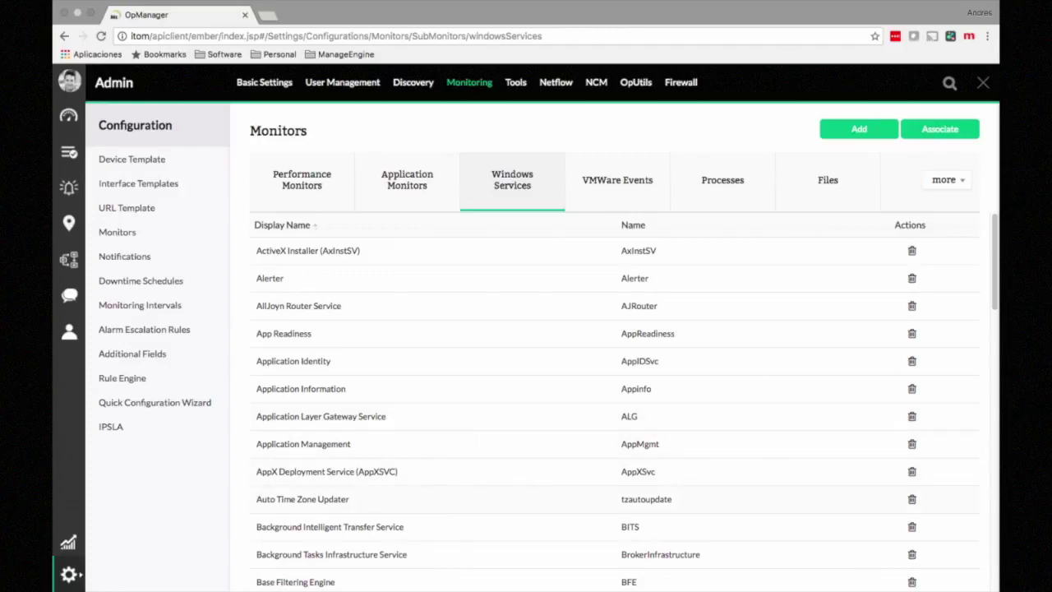
{"action": "mouse_move", "coordinate": [946, 180]}
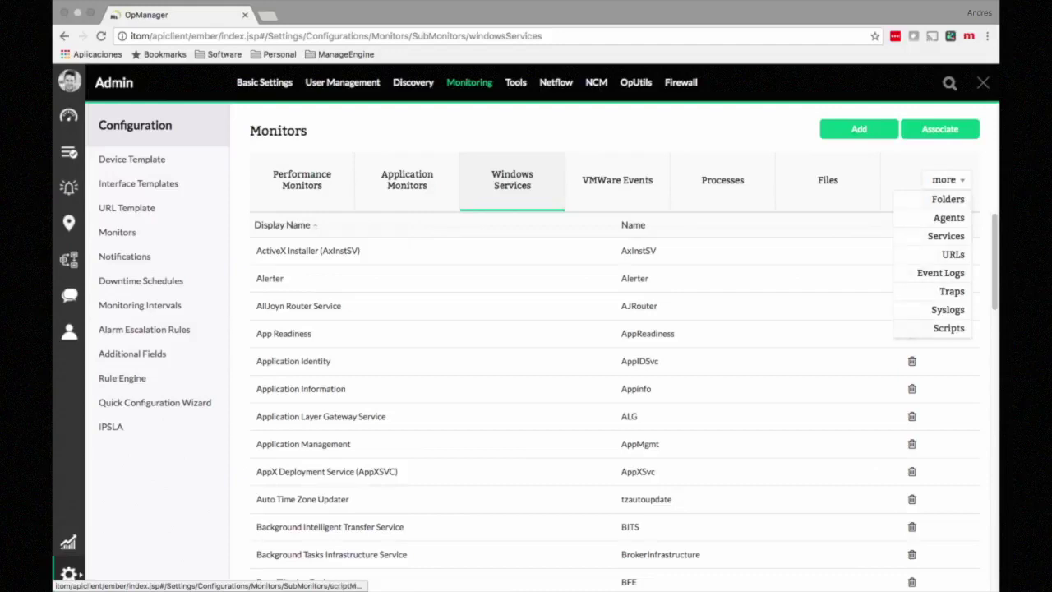
{"action": "left_click", "coordinate": [948, 328]}
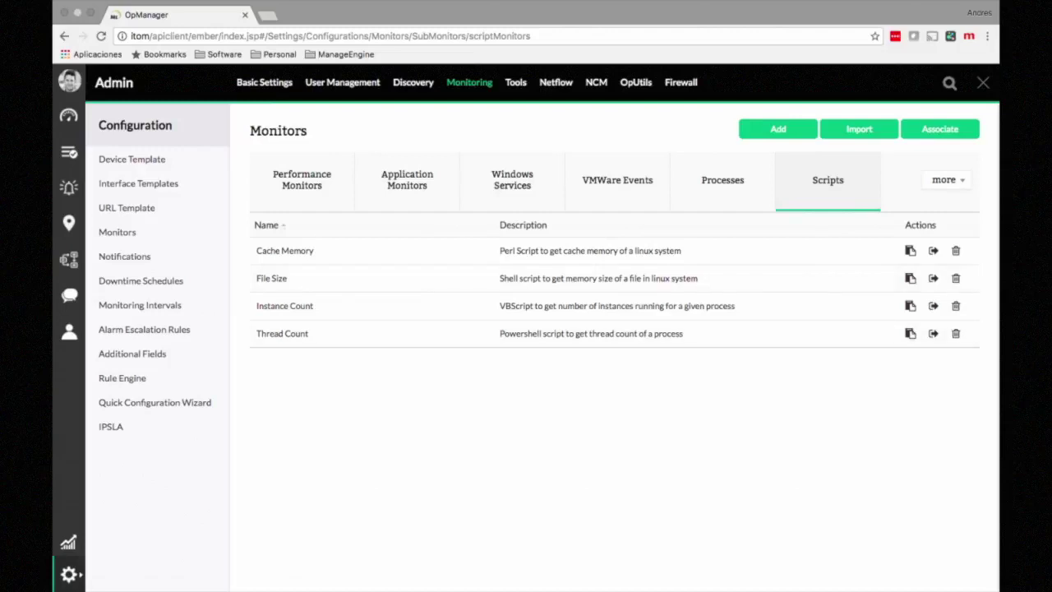
Step: Review the IPSLA VoIP thresholds, WAN thresholds, WAN test parameters and video call settings
{"action": "left_click", "coordinate": [111, 426]}
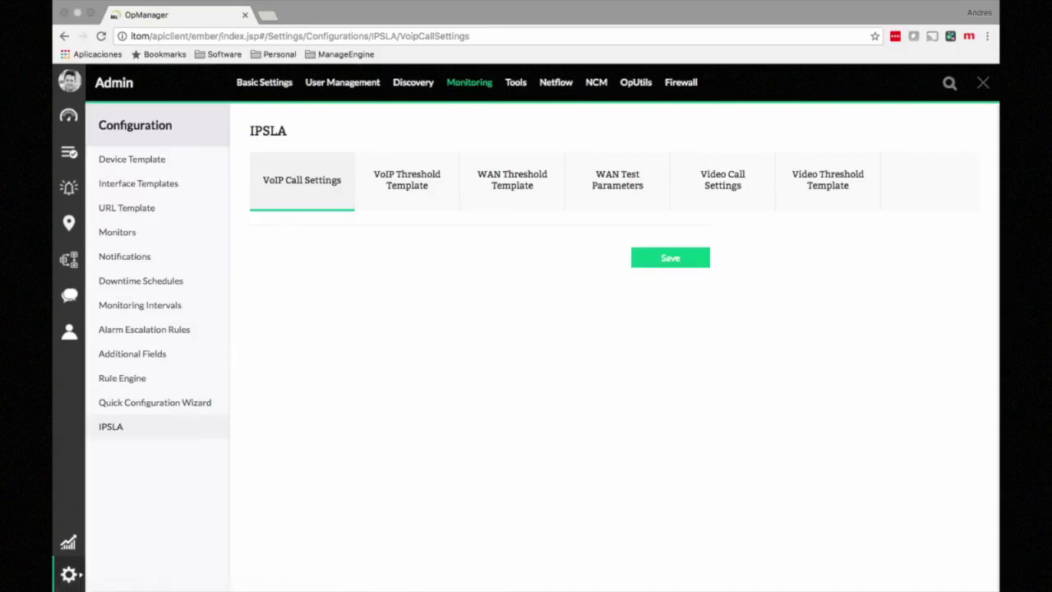
{"action": "left_click", "coordinate": [407, 179]}
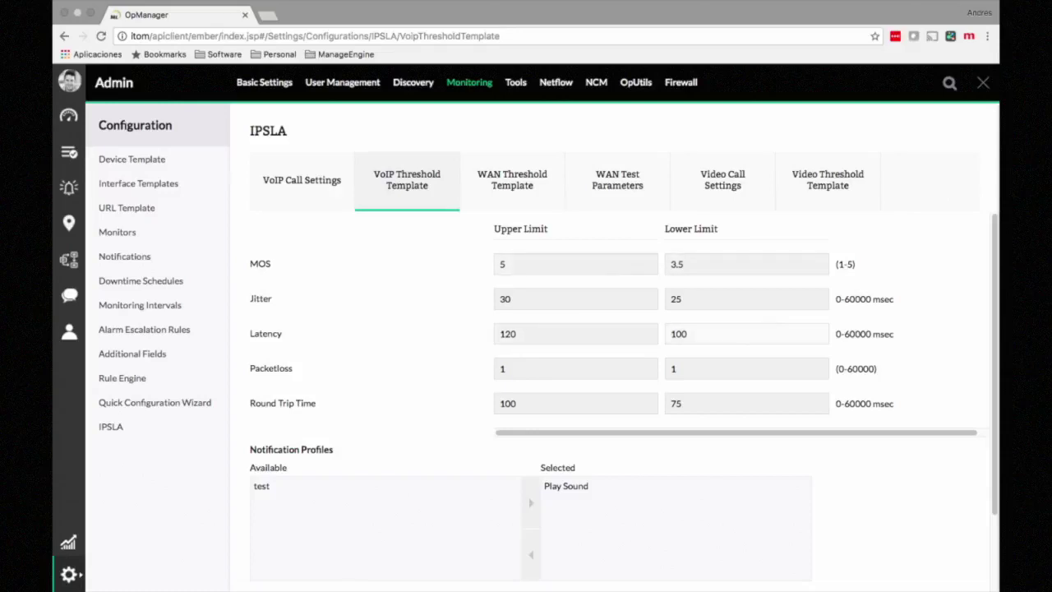
{"action": "left_click", "coordinate": [512, 179]}
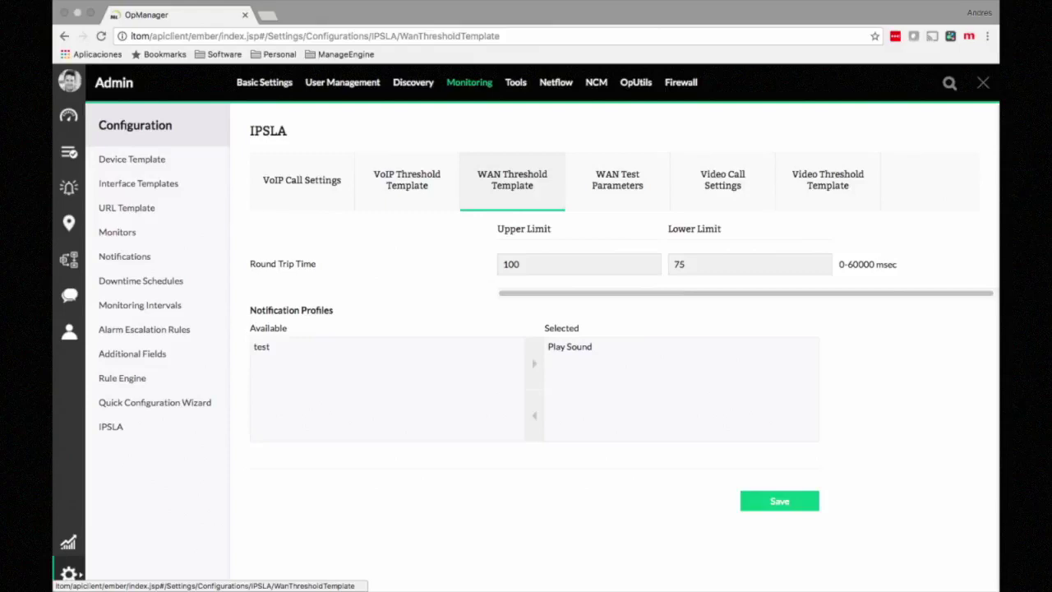
{"action": "left_click", "coordinate": [618, 180]}
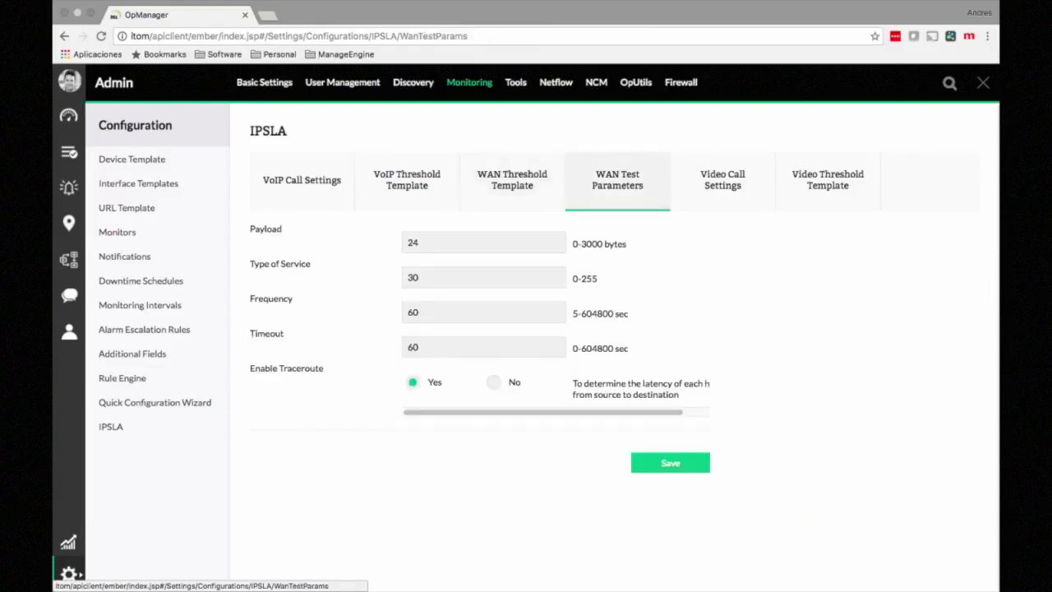
{"action": "left_click", "coordinate": [722, 180]}
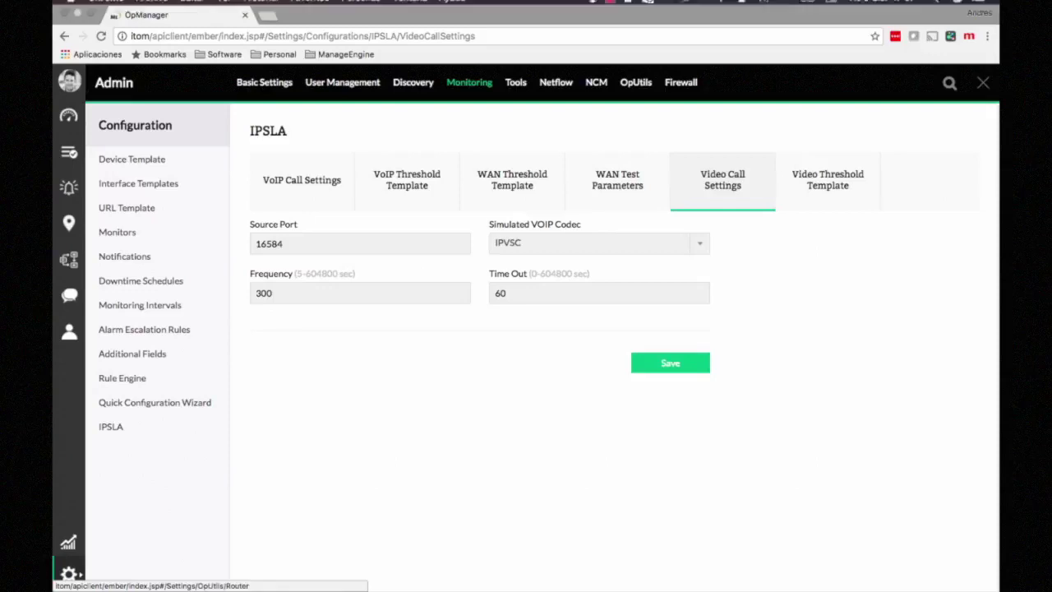
Step: Go to Discovery's Credentials list and start adding a new credential
{"action": "left_click", "coordinate": [413, 82]}
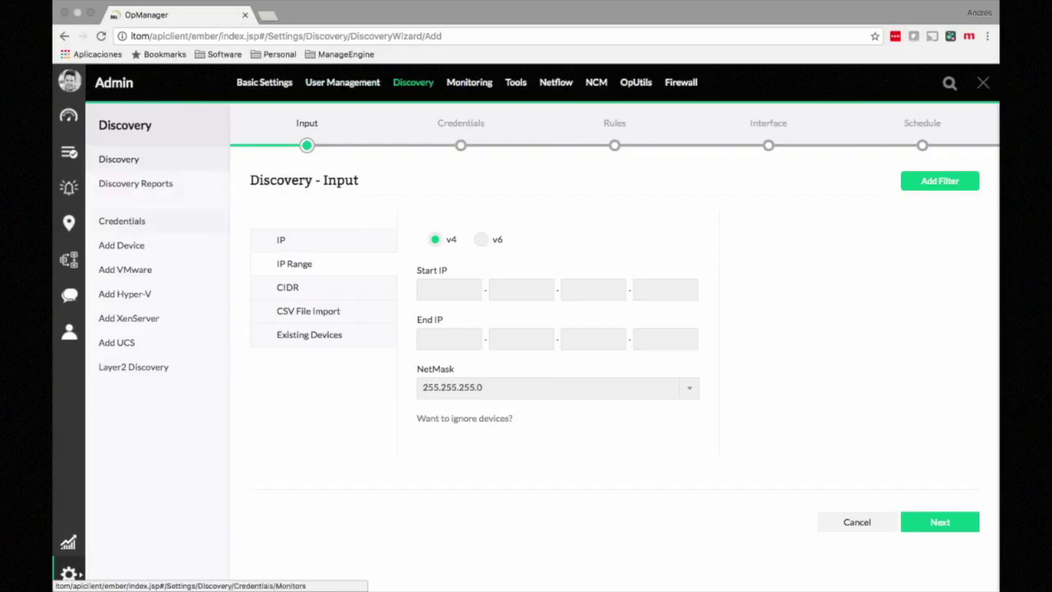
{"action": "left_click", "coordinate": [121, 221]}
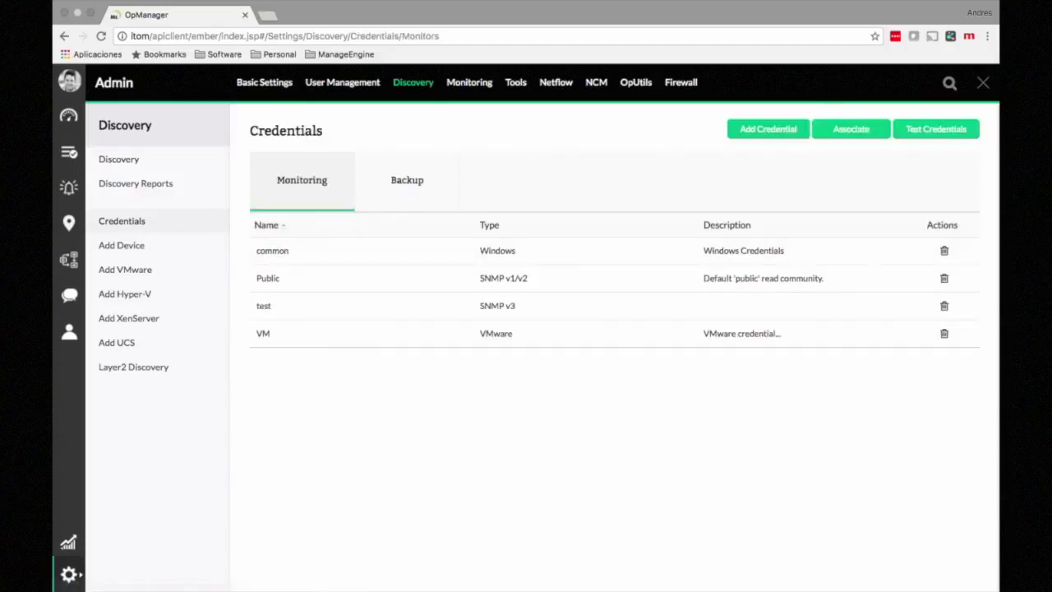
{"action": "left_click", "coordinate": [768, 129]}
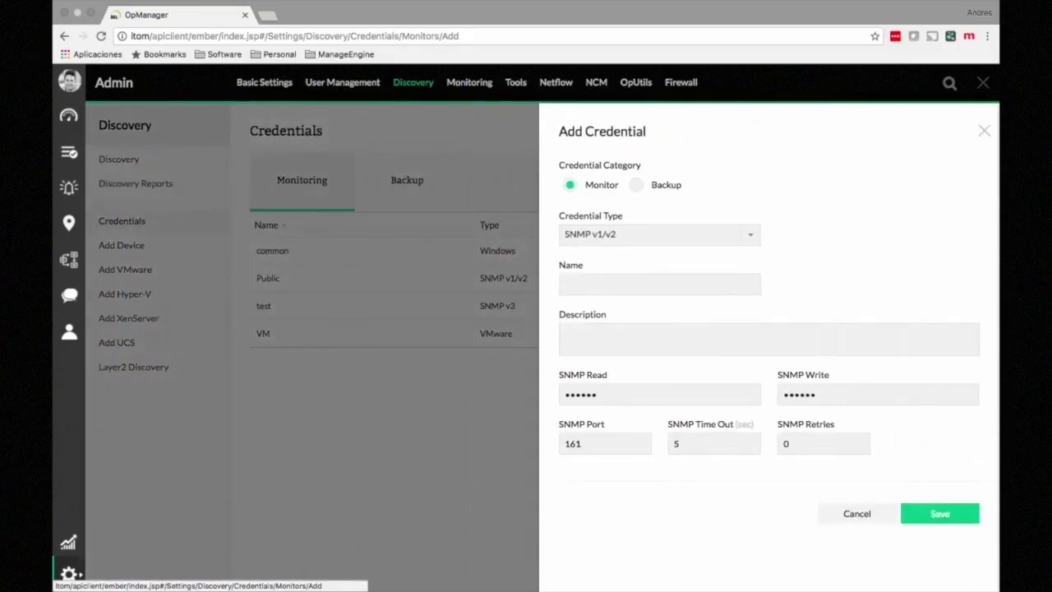
Step: Switch the new credential's type to SNMP v3, then to VMware, to compare forms
{"action": "left_click", "coordinate": [749, 235]}
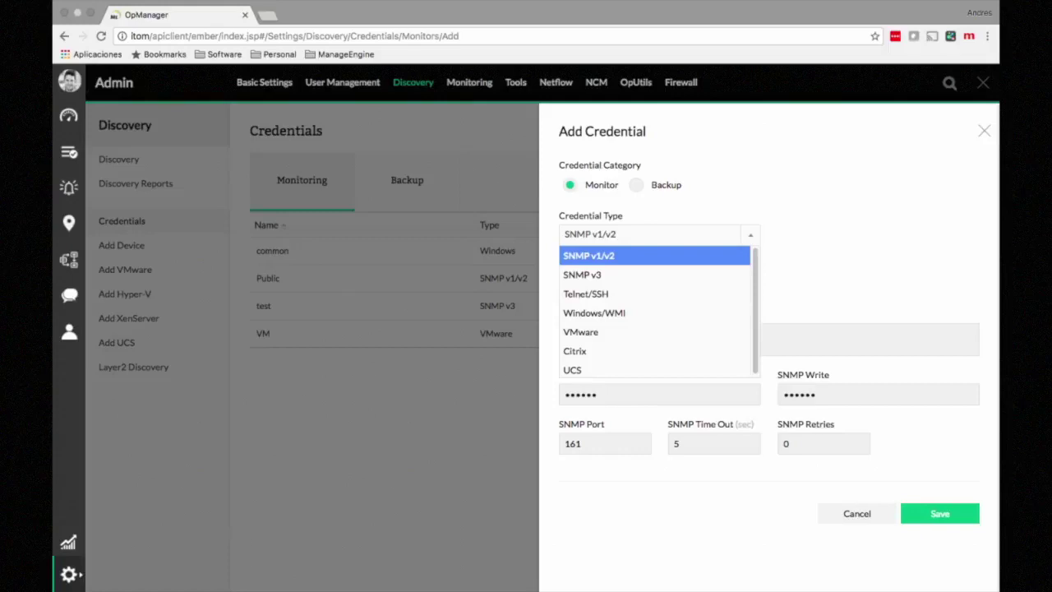
{"action": "left_click", "coordinate": [599, 275]}
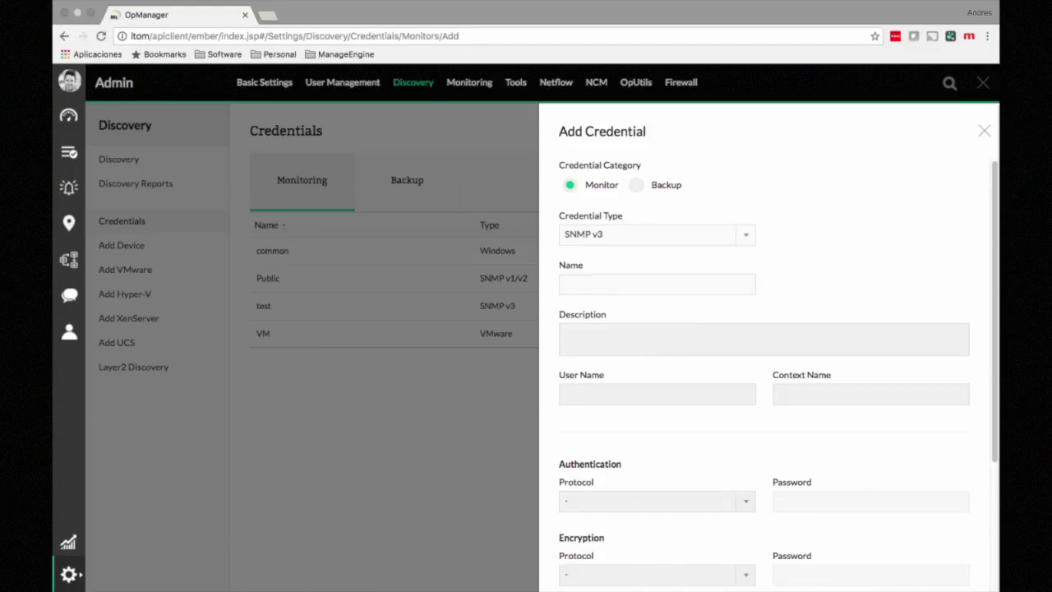
{"action": "scroll", "coordinate": [769, 345], "scroll_direction": "down", "scroll_amount": 2}
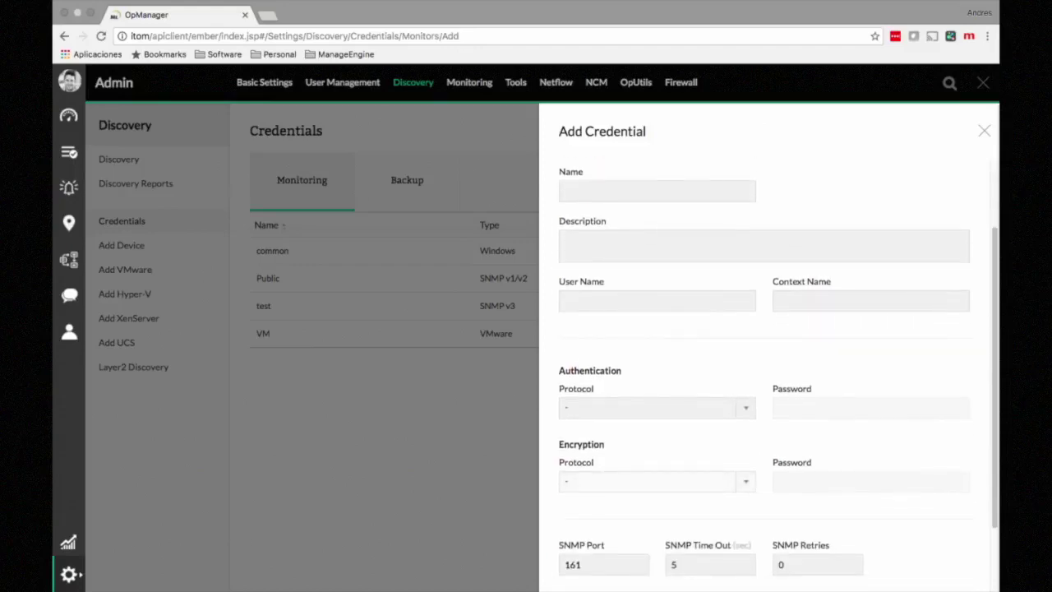
{"action": "scroll", "coordinate": [768, 345], "scroll_direction": "up", "scroll_amount": 2}
{"action": "left_click", "coordinate": [658, 235]}
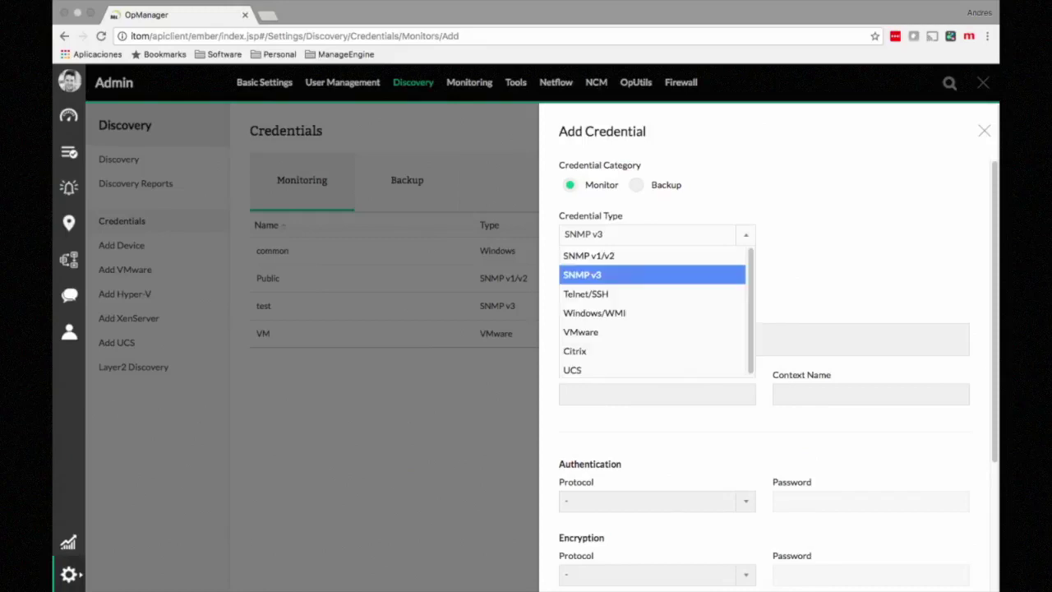
{"action": "left_click", "coordinate": [641, 331]}
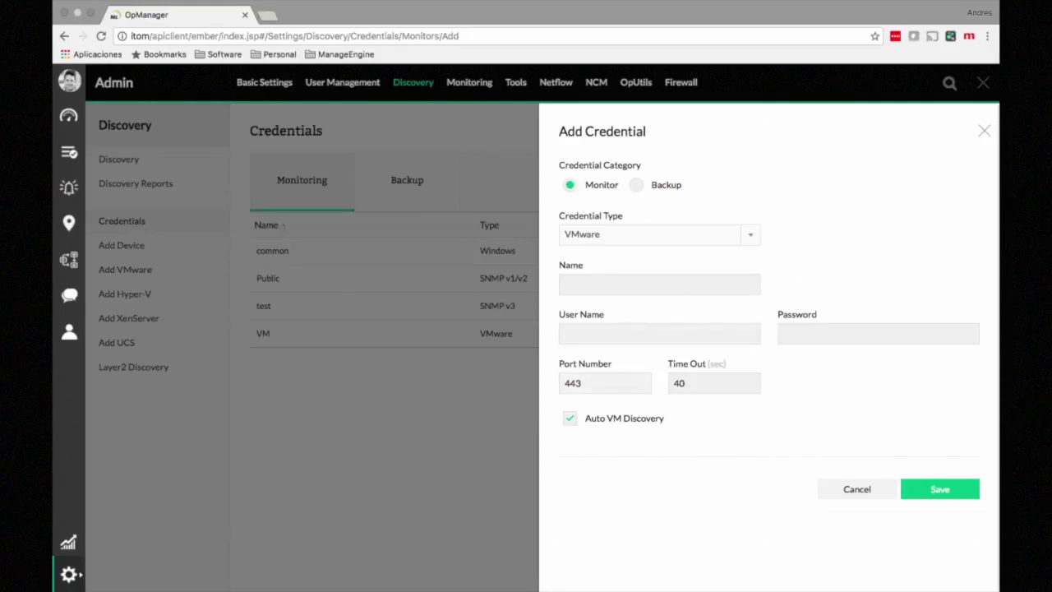
Step: Compare the UCS and Citrix credential forms, then discard the credential and start a new discovery
{"action": "left_click", "coordinate": [660, 235]}
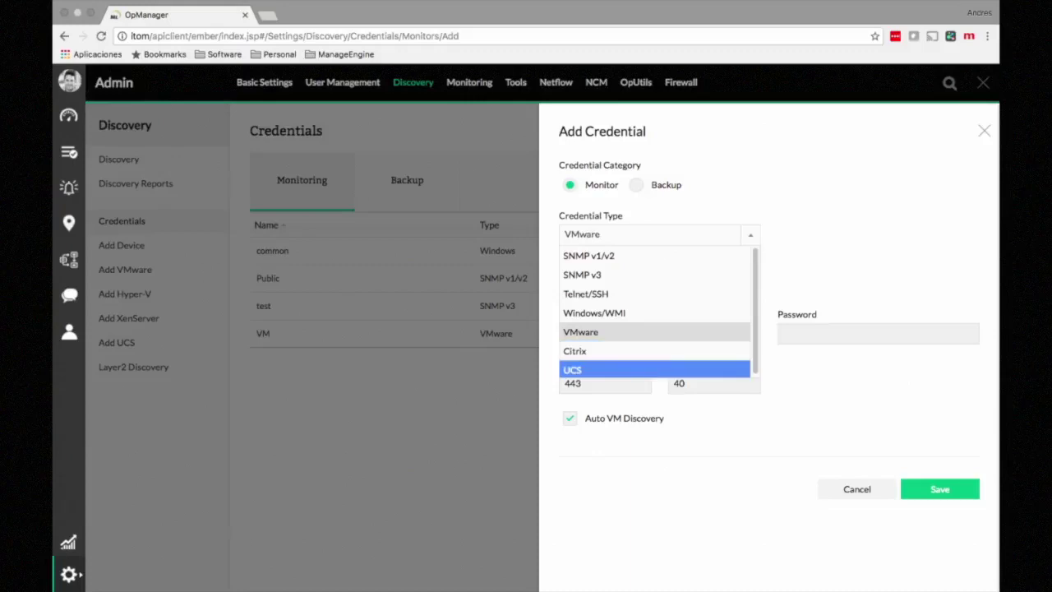
{"action": "left_click", "coordinate": [573, 370]}
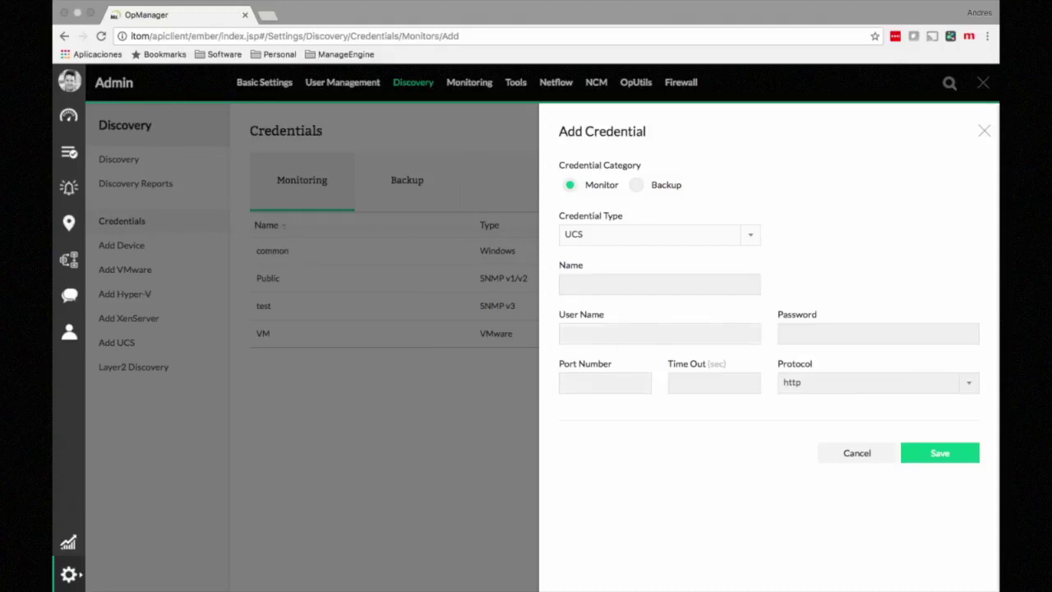
{"action": "left_click", "coordinate": [659, 235]}
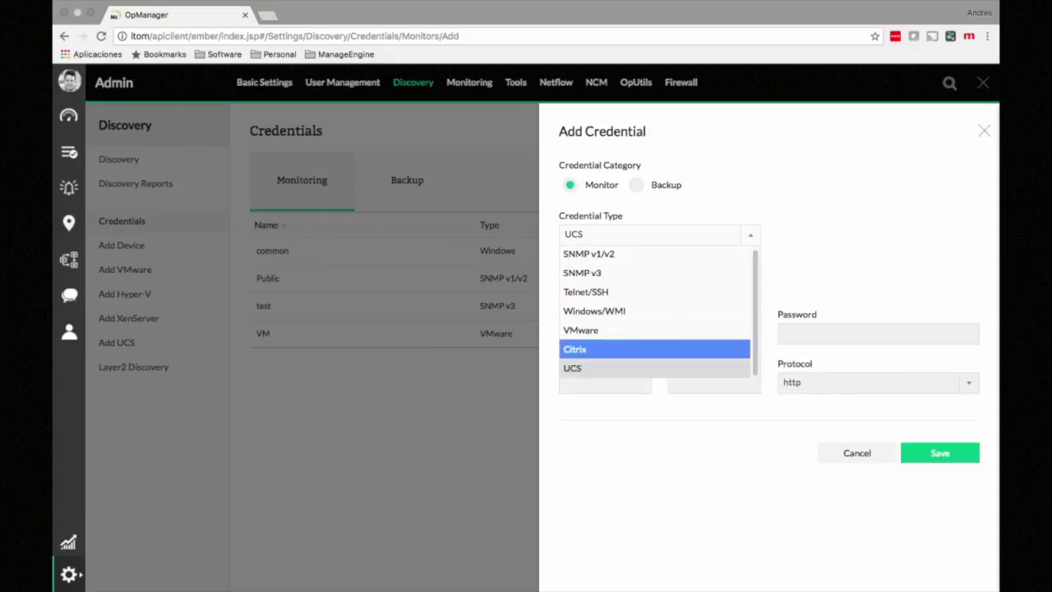
{"action": "left_click", "coordinate": [575, 348]}
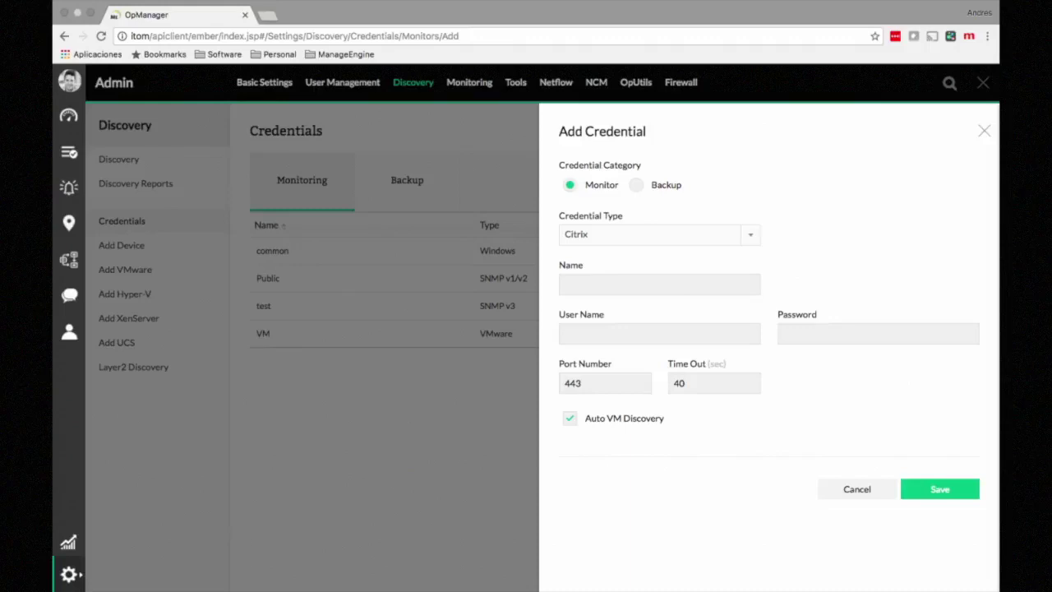
{"action": "key", "text": "Escape"}
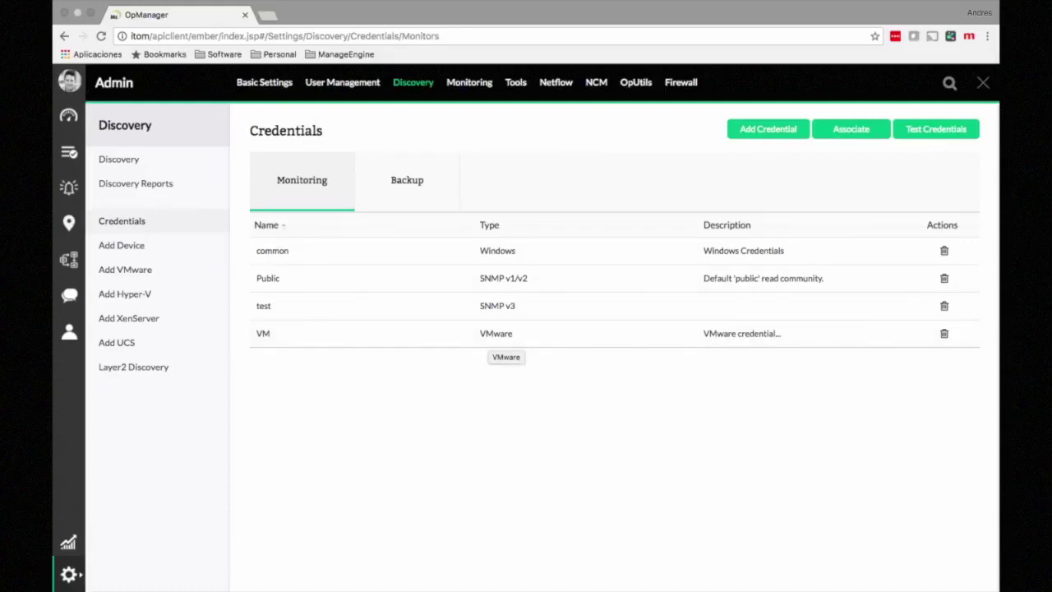
{"action": "left_click", "coordinate": [119, 159]}
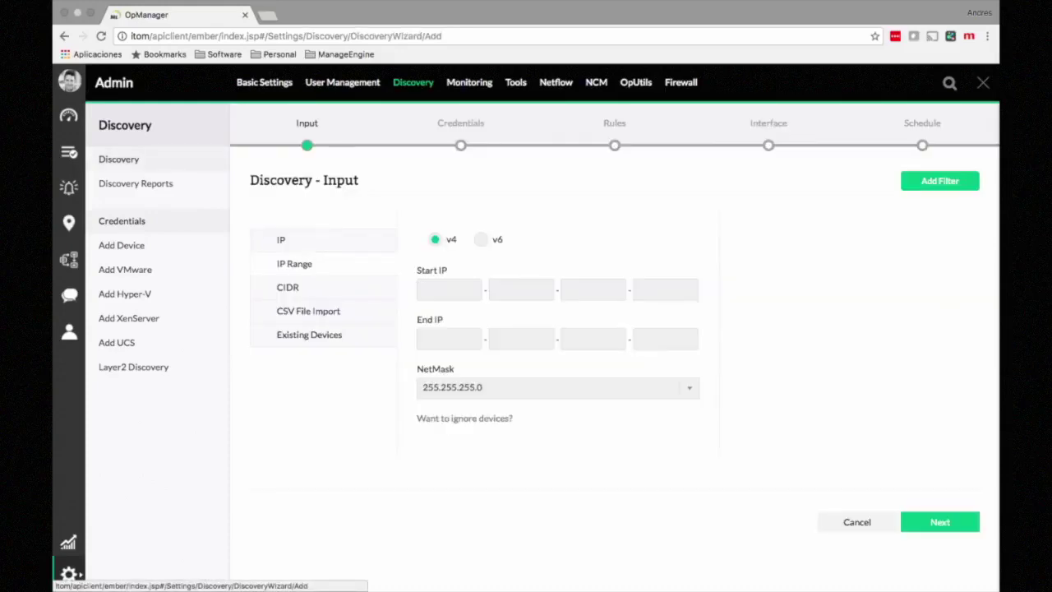
Step: Compare the IP, IP Range and CSV File Import discovery input options
{"action": "left_click", "coordinate": [281, 239]}
{"action": "left_click", "coordinate": [558, 253]}
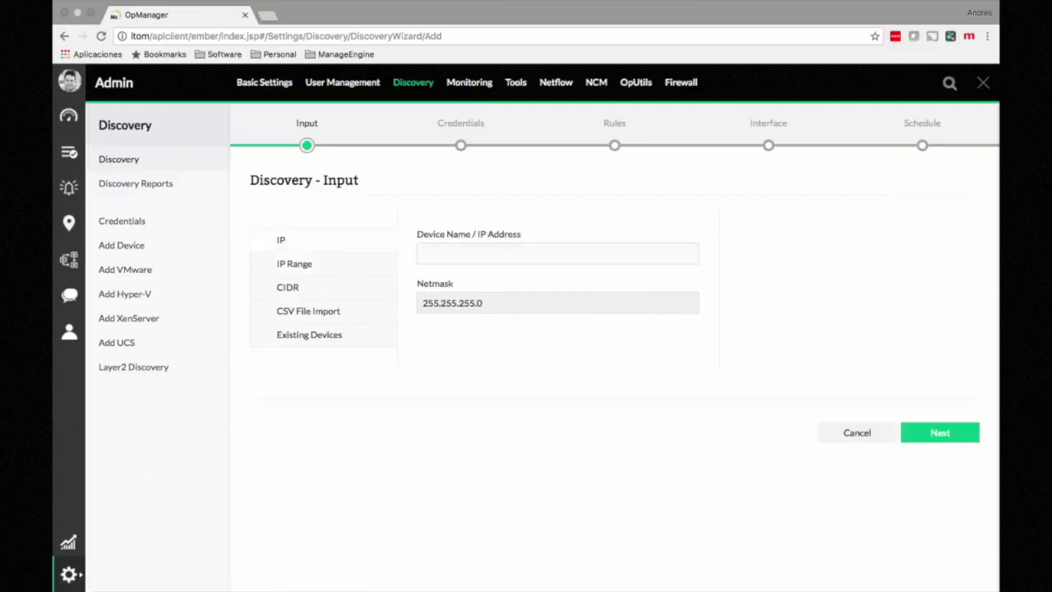
{"action": "left_click", "coordinate": [294, 264]}
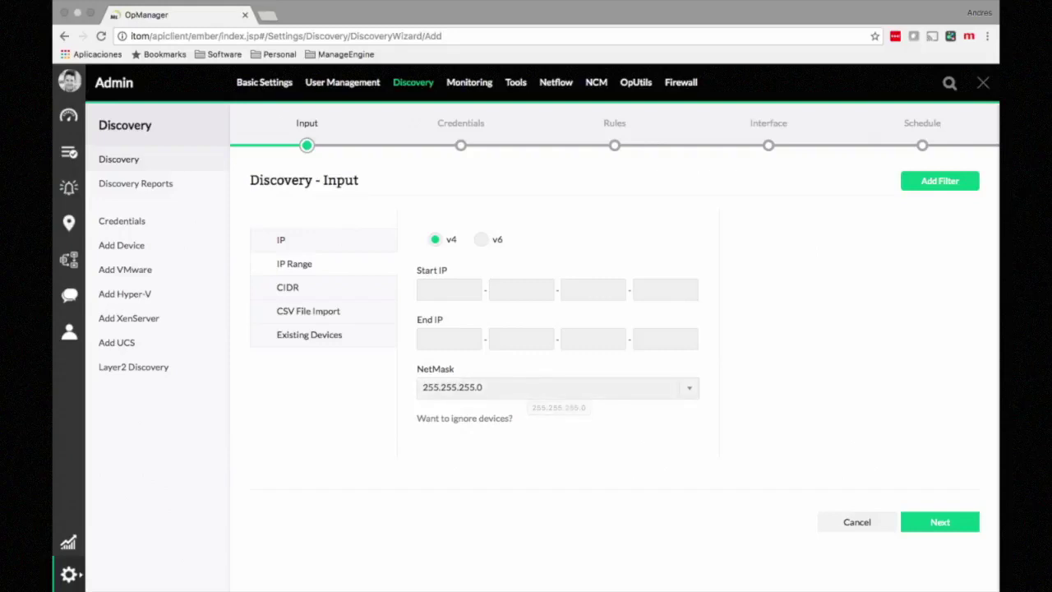
{"action": "left_click", "coordinate": [308, 311]}
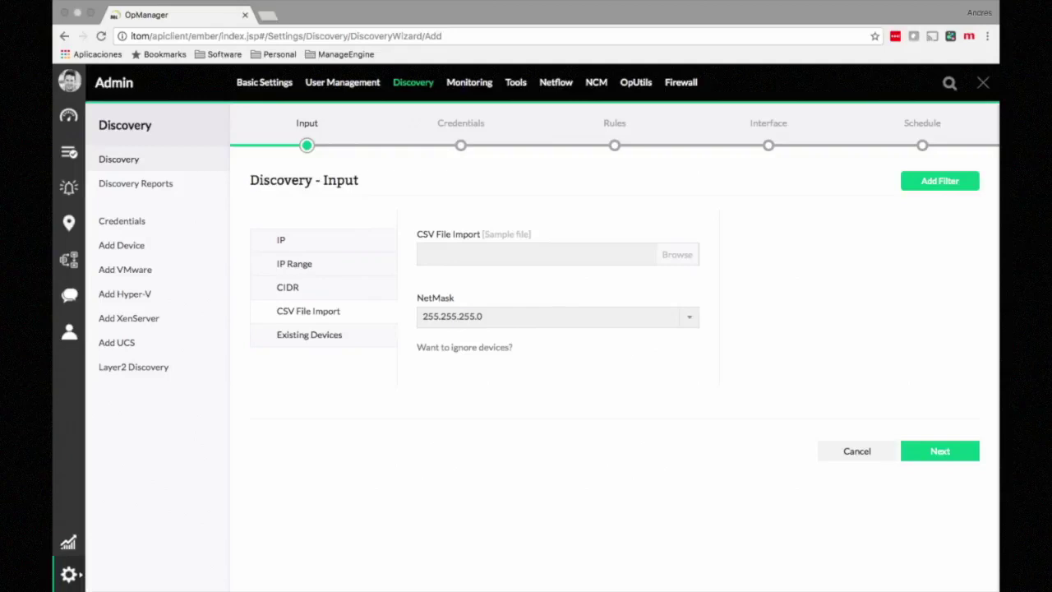
{"action": "left_click", "coordinate": [281, 240]}
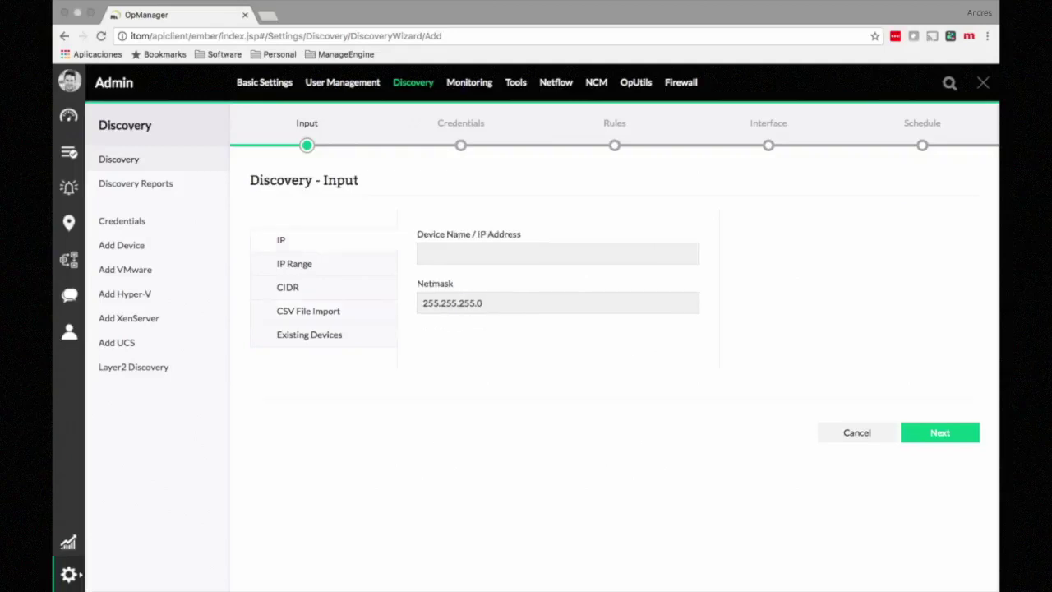
Step: Enter device IP 192.168.2.1 and advance the discovery to the Credentials step
{"action": "left_click", "coordinate": [509, 254]}
{"action": "type", "text": "192"}
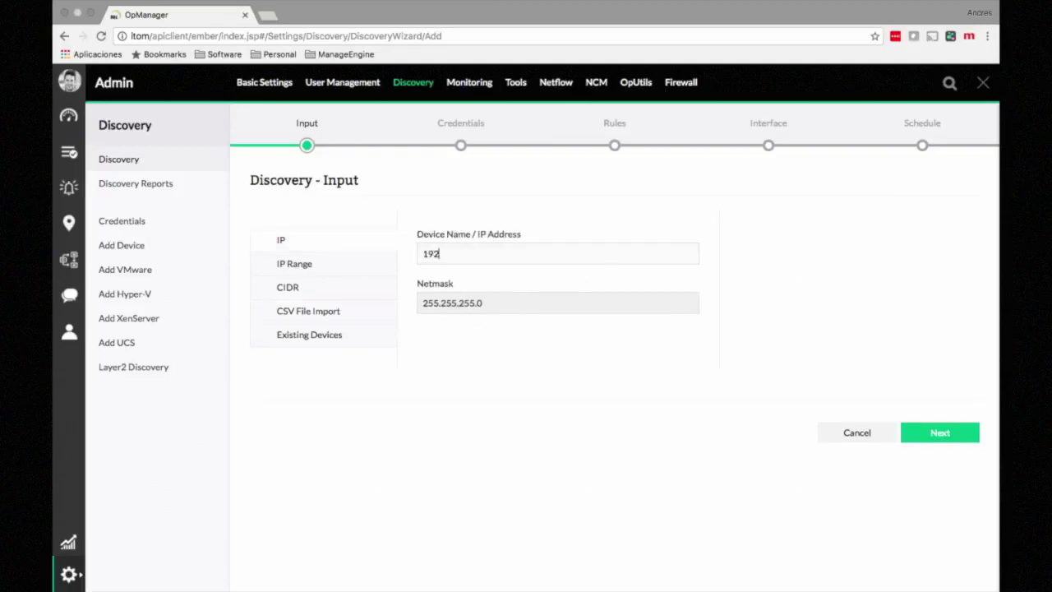
{"action": "type", "text": ".168.2.1"}
{"action": "key", "text": "Return"}
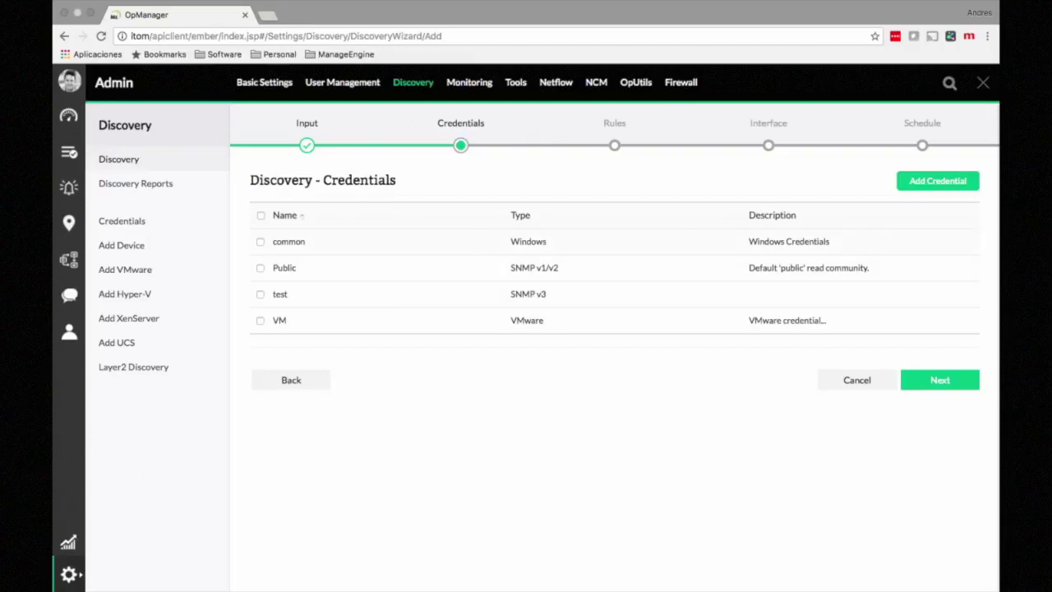
Step: Select the Public credential and advance the discovery to the Rules step
{"action": "left_click", "coordinate": [260, 268]}
{"action": "left_click", "coordinate": [941, 380]}
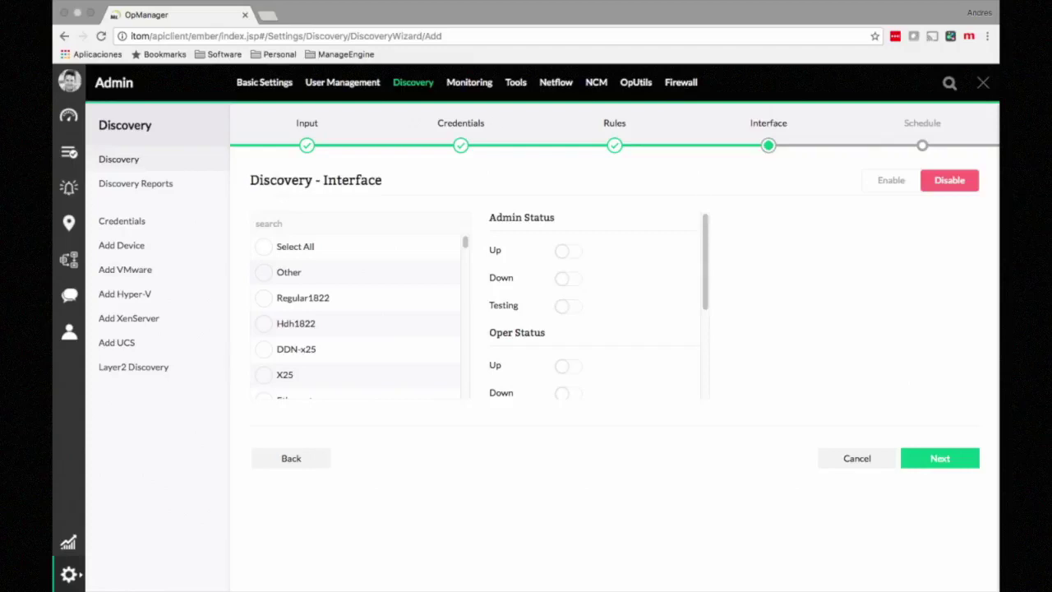
Step: Scroll through the interface types and Oper Status filters down to Lower Layer Down, then continue to Schedule
{"action": "scroll", "coordinate": [358, 321], "scroll_direction": "down", "scroll_amount": 15}
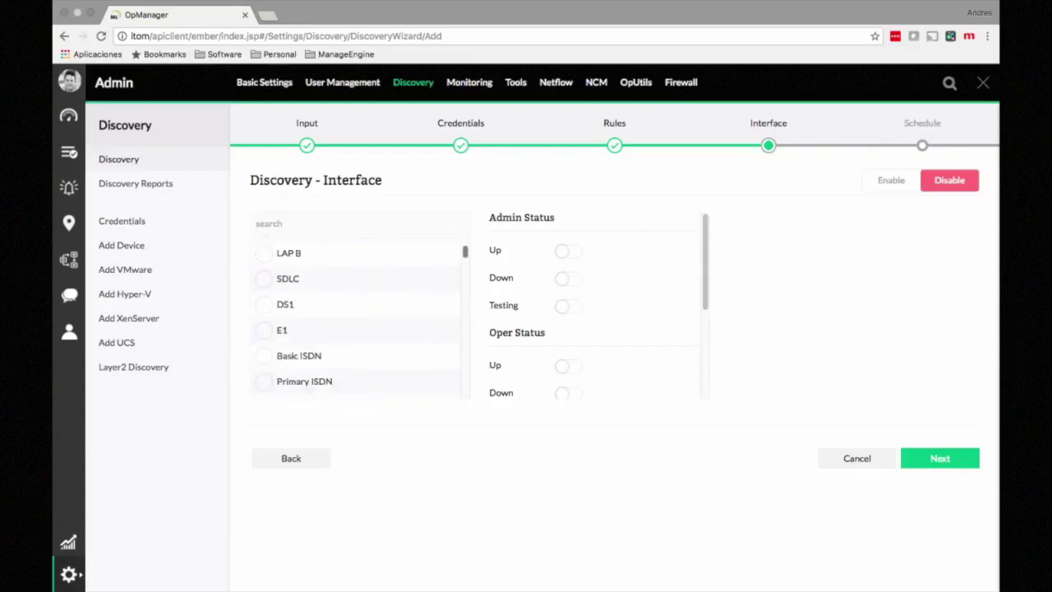
{"action": "scroll", "coordinate": [358, 320], "scroll_direction": "down", "scroll_amount": 8}
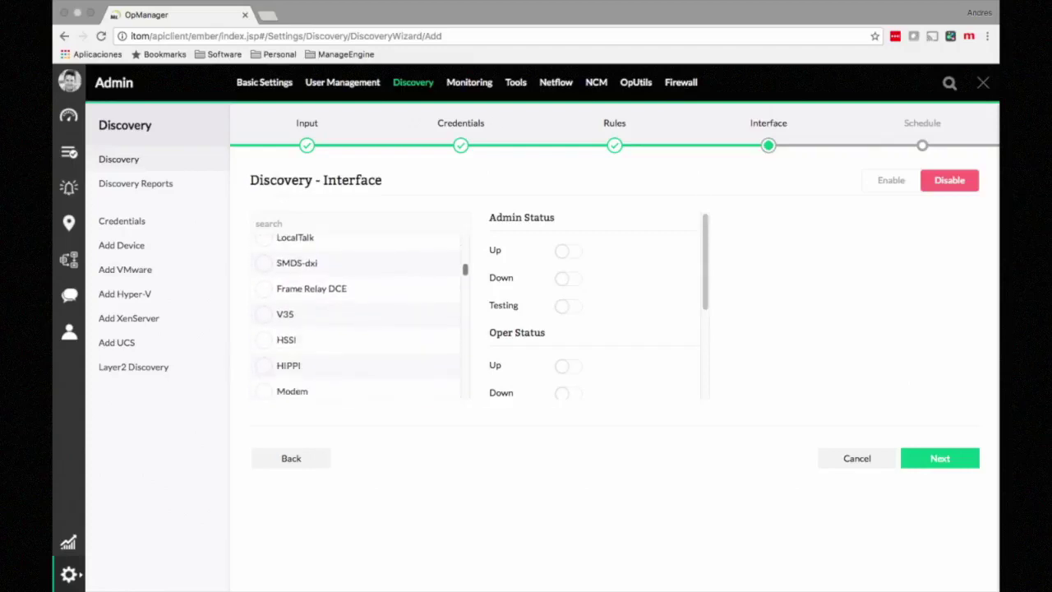
{"action": "scroll", "coordinate": [357, 321], "scroll_direction": "up", "scroll_amount": 20}
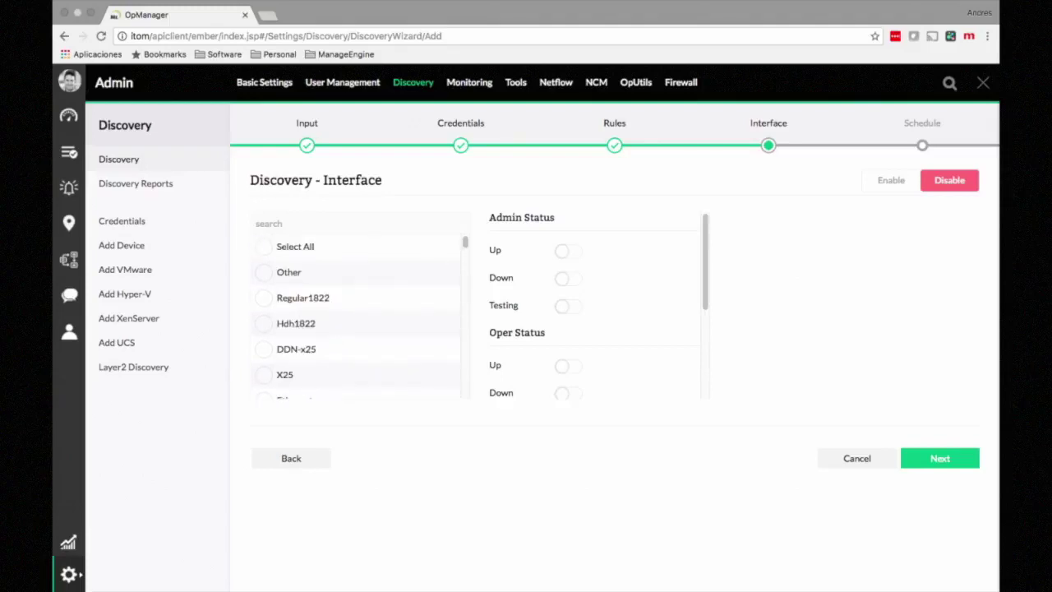
{"action": "scroll", "coordinate": [596, 304], "scroll_direction": "down", "scroll_amount": 4}
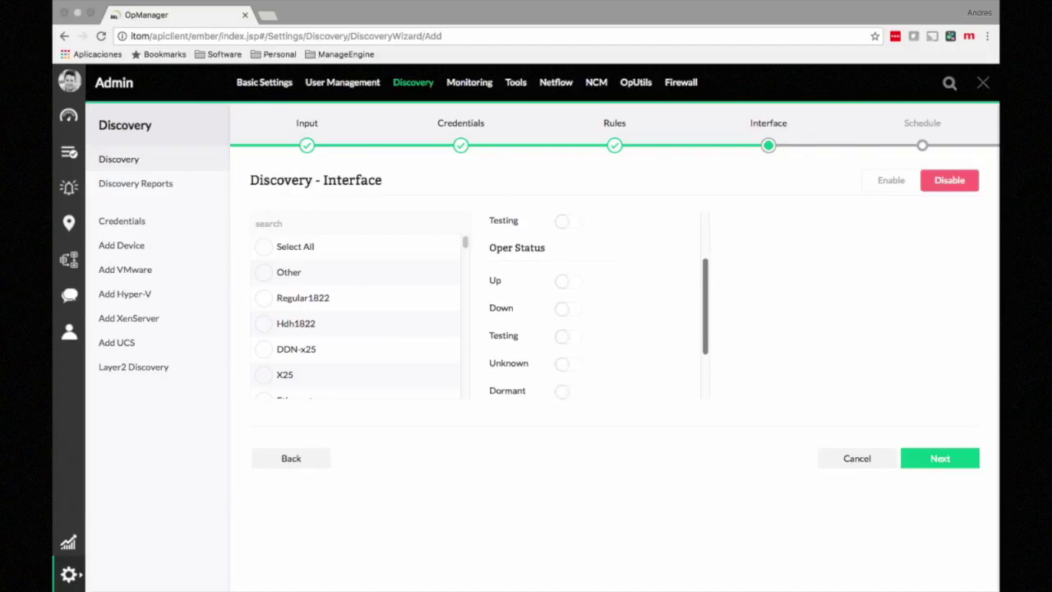
{"action": "scroll", "coordinate": [596, 304], "scroll_direction": "up", "scroll_amount": 3}
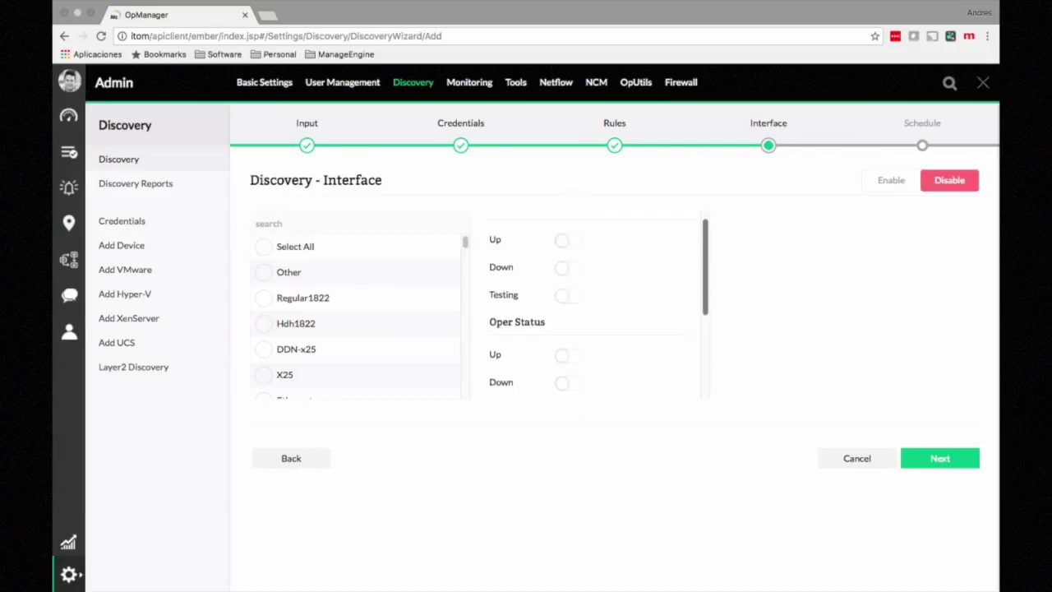
{"action": "scroll", "coordinate": [596, 304], "scroll_direction": "down", "scroll_amount": 4}
{"action": "scroll", "coordinate": [596, 304], "scroll_direction": "down", "scroll_amount": 1}
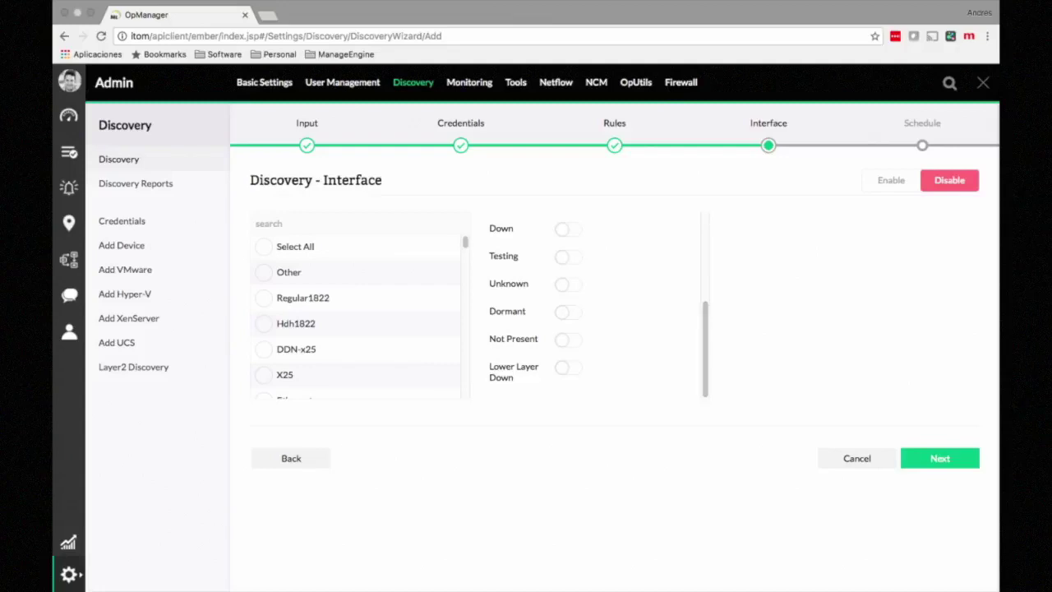
{"action": "left_click", "coordinate": [939, 458]}
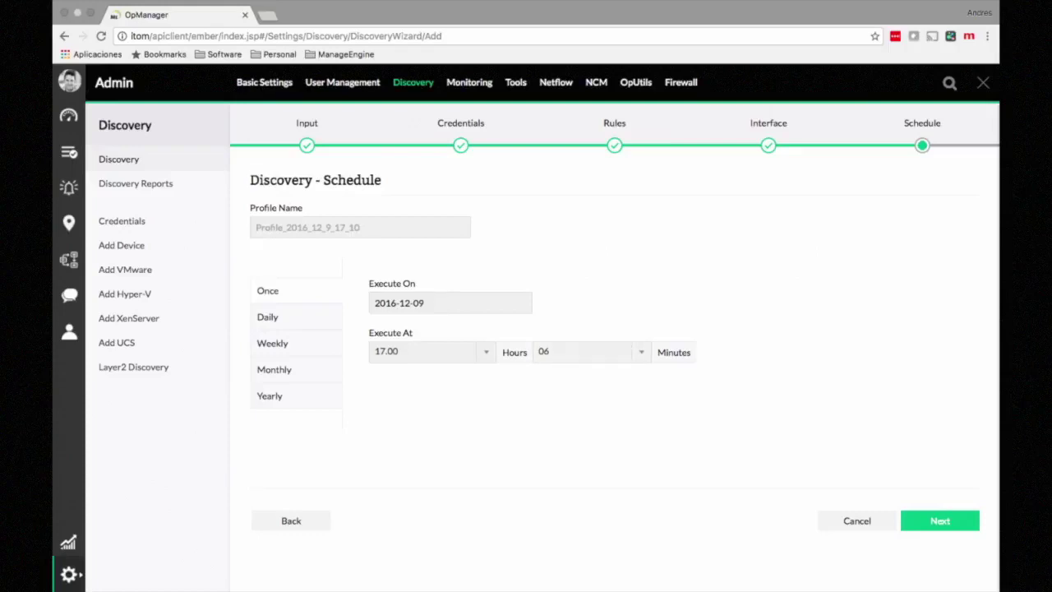
Step: Compare the weekly and monthly options, then keep a daily run at 10.00 starting 2016-12-09
{"action": "left_click", "coordinate": [268, 317]}
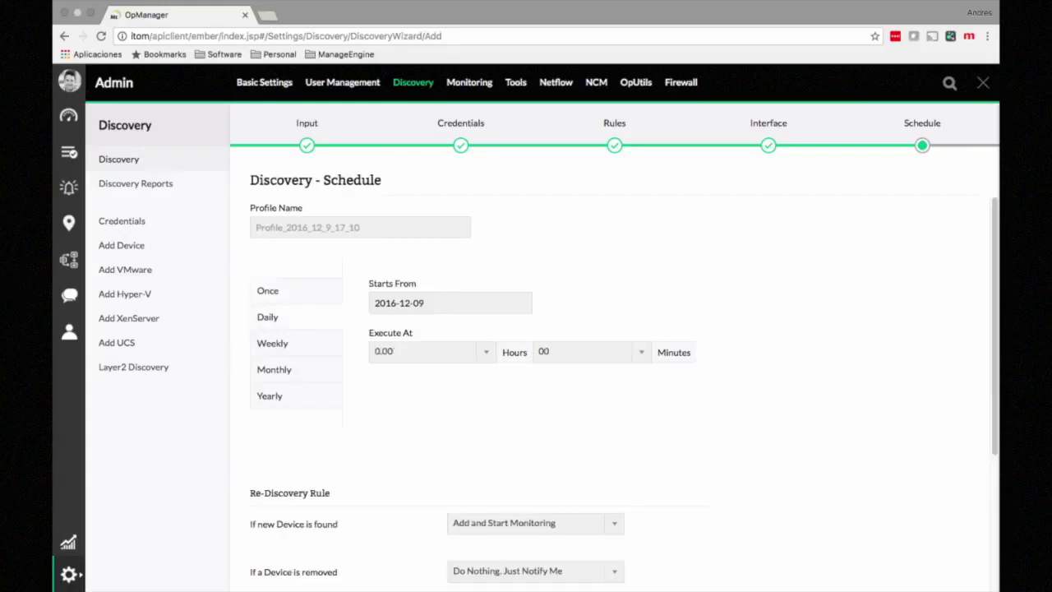
{"action": "left_click", "coordinate": [272, 344]}
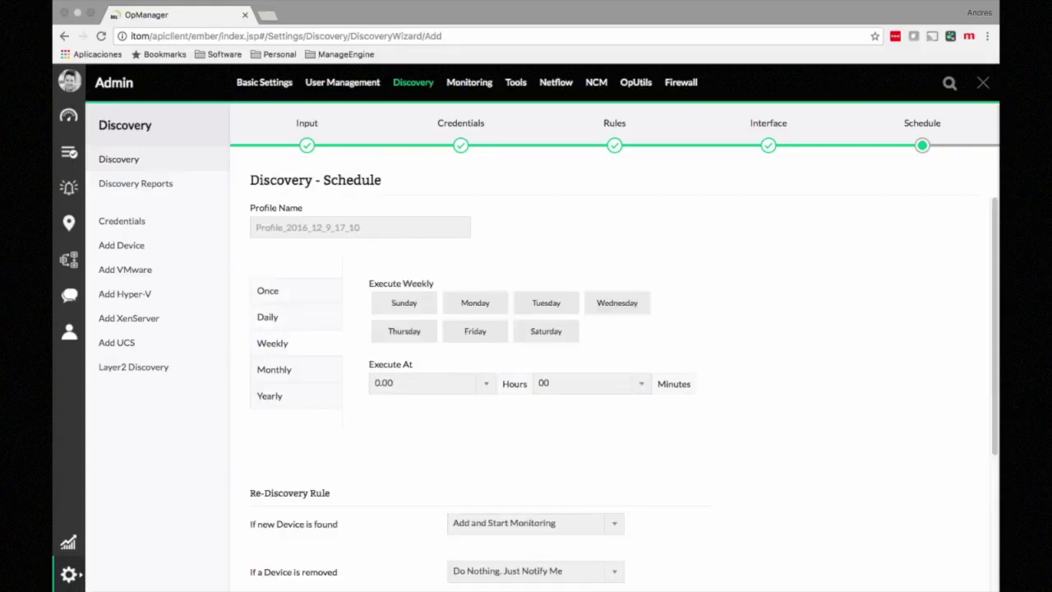
{"action": "left_click", "coordinate": [274, 370]}
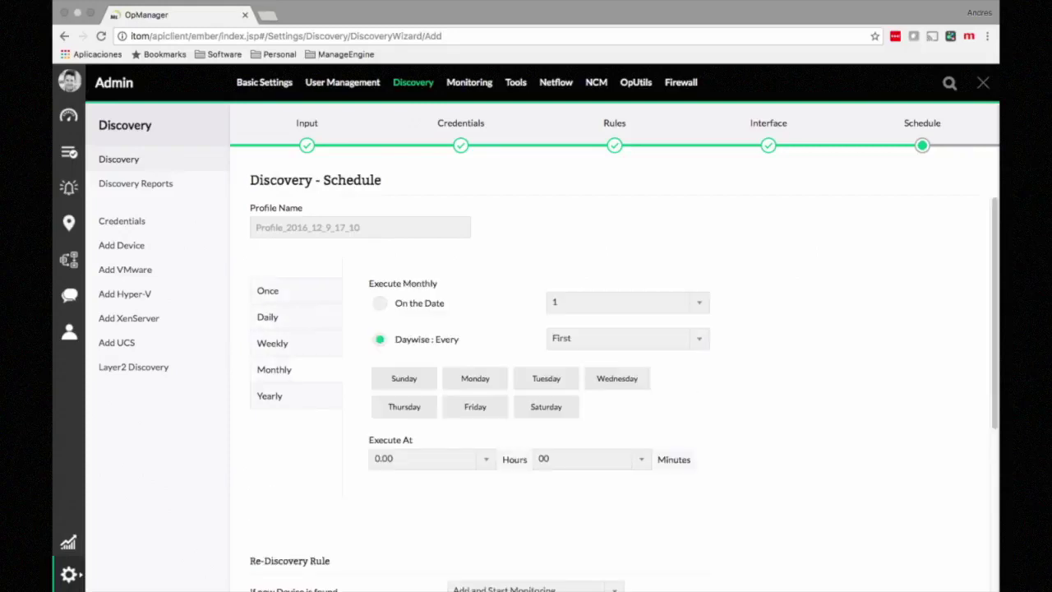
{"action": "left_click", "coordinate": [268, 317]}
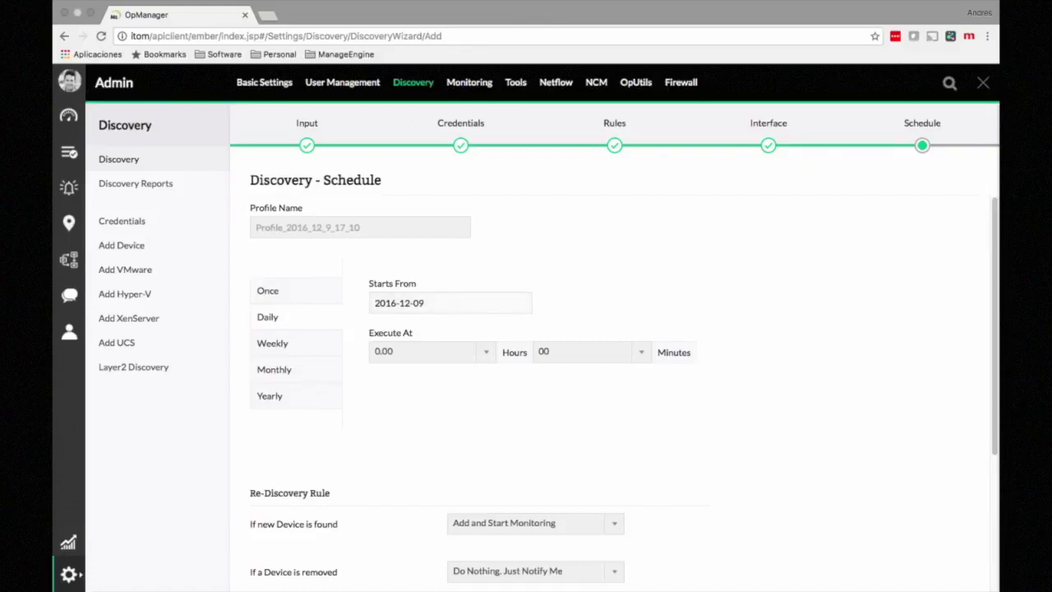
{"action": "key", "text": "Down"}
{"action": "key", "text": "Down"}
{"action": "key", "text": "Down"}
{"action": "key", "text": "Down"}
{"action": "key", "text": "Down"}
{"action": "key", "text": "Down"}
{"action": "key", "text": "Down"}
{"action": "key", "text": "Down"}
{"action": "key", "text": "Down"}
{"action": "key", "text": "Down"}
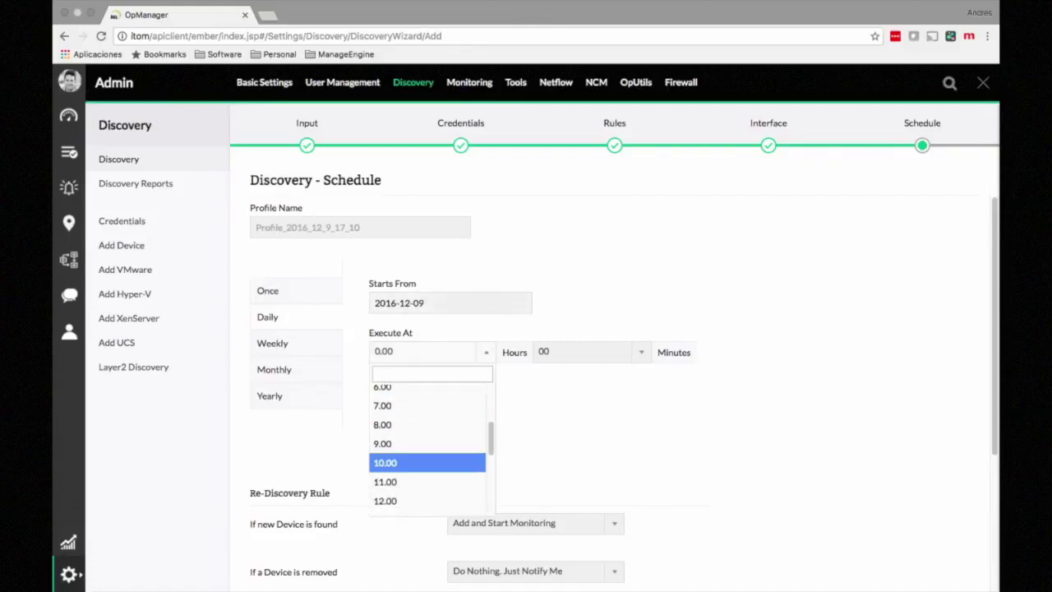
{"action": "key", "text": "Return"}
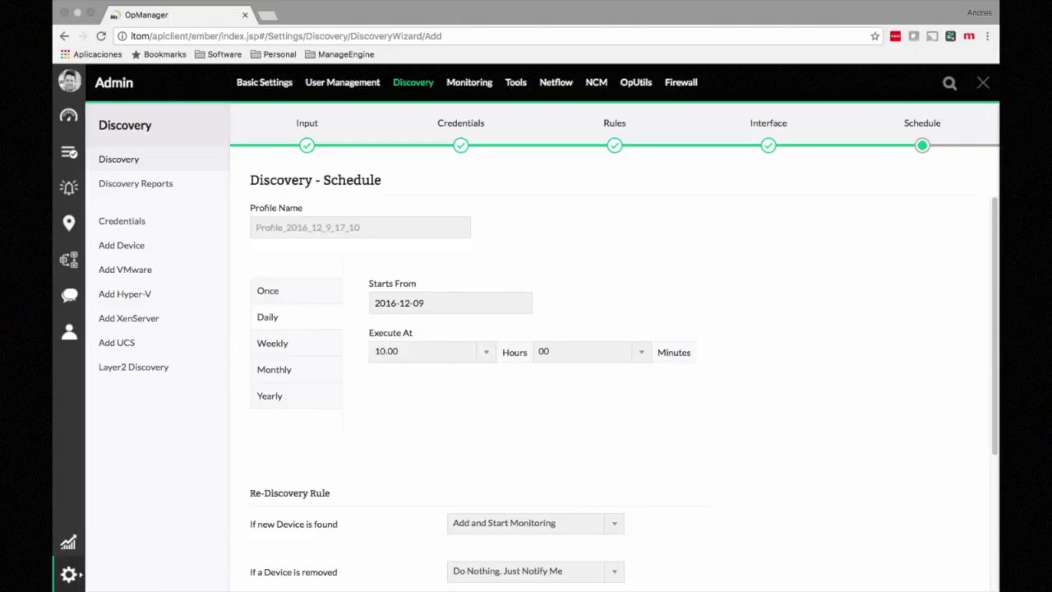
{"action": "scroll", "coordinate": [625, 392], "scroll_direction": "down", "scroll_amount": 4}
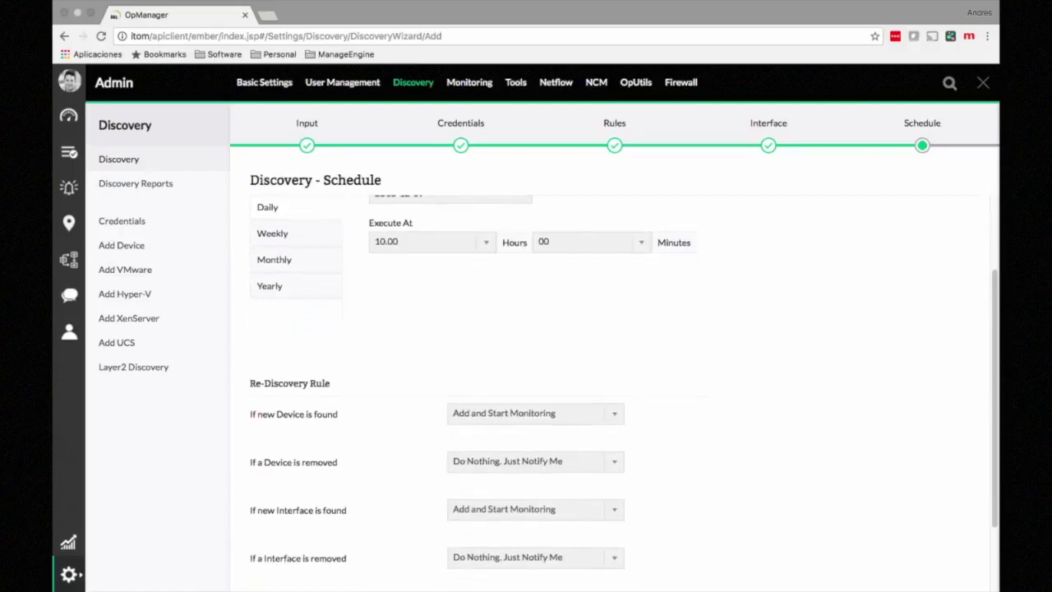
Step: Inspect the 'If new Device is found' and 'If new Interface is found' choices, leaving both unchanged
{"action": "scroll", "coordinate": [625, 393], "scroll_direction": "down", "scroll_amount": 2}
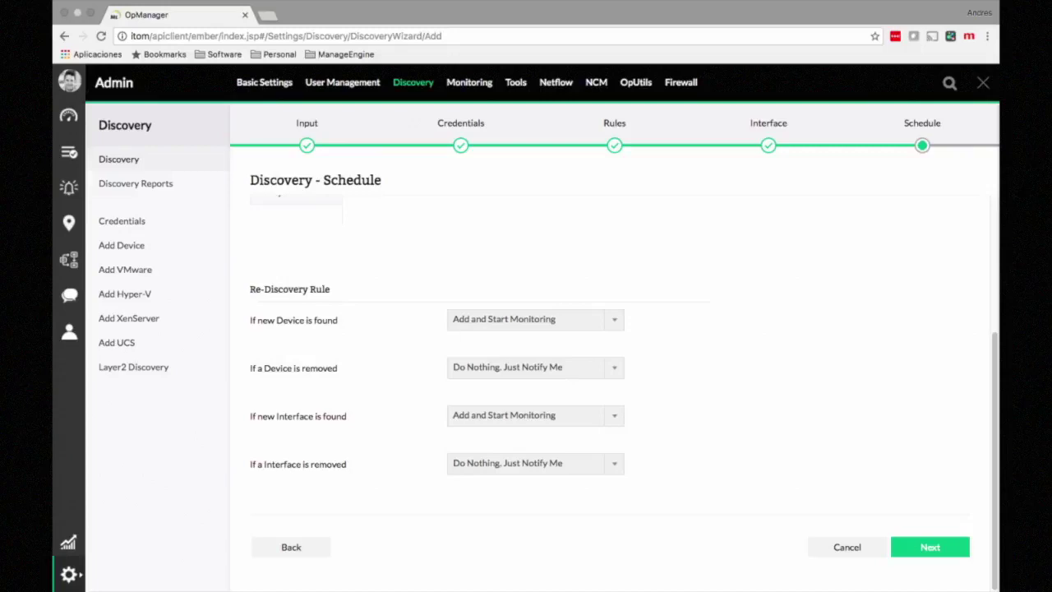
{"action": "left_click", "coordinate": [614, 320]}
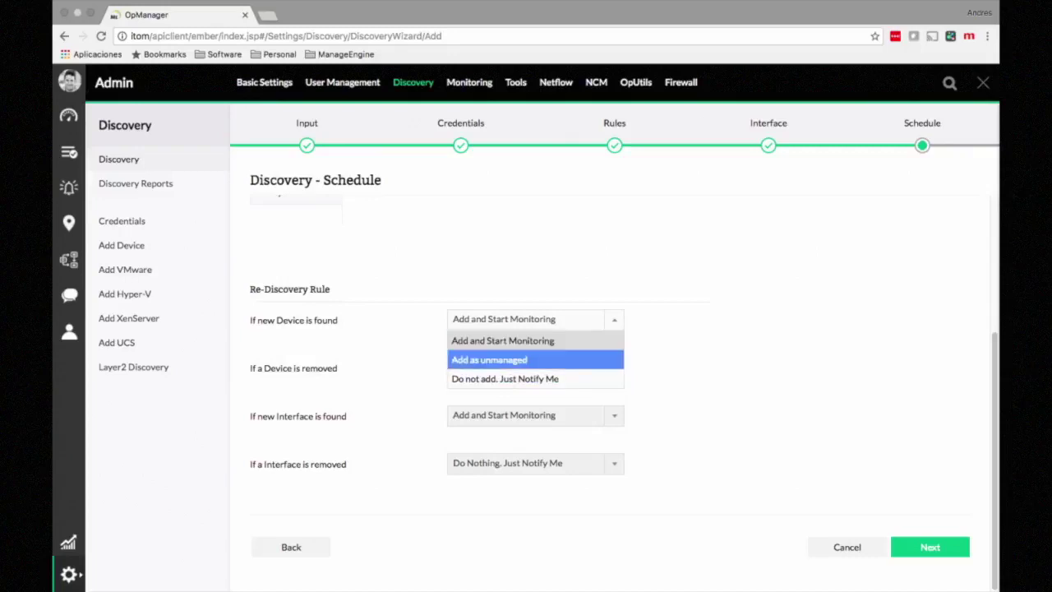
{"action": "key", "text": "Escape"}
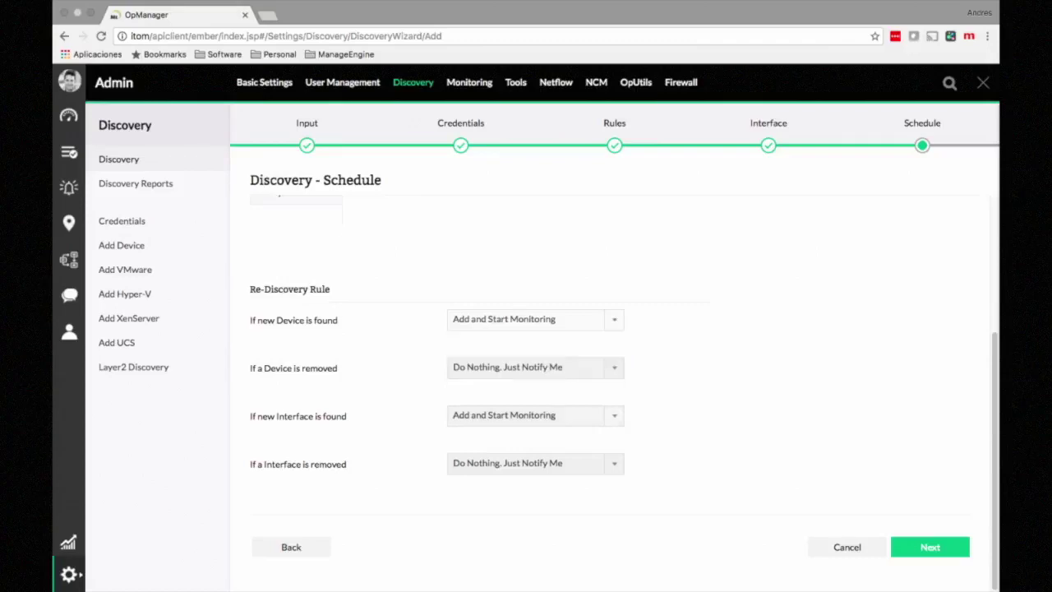
{"action": "left_click", "coordinate": [536, 416]}
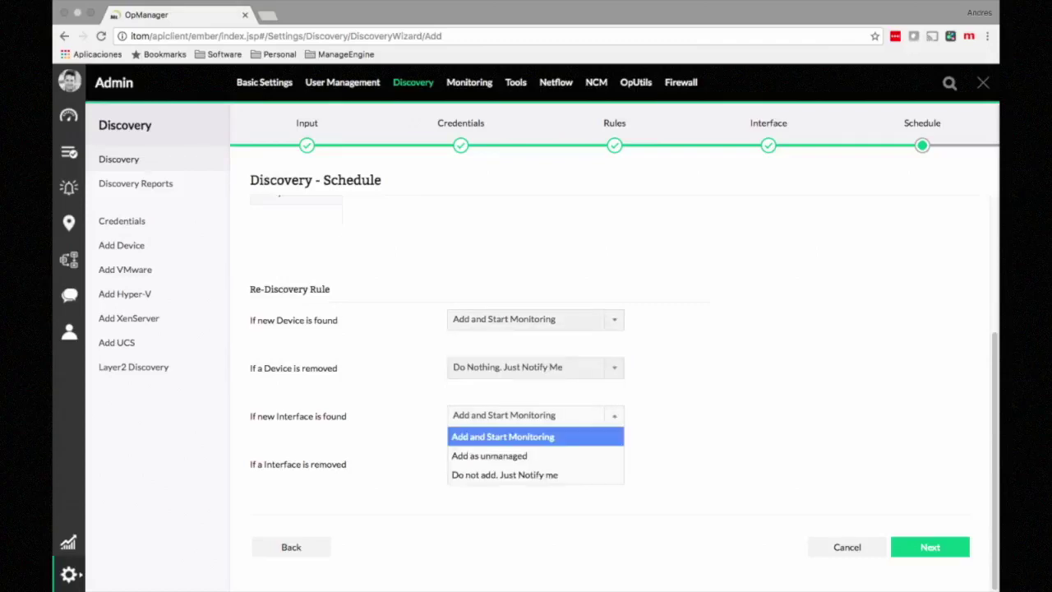
{"action": "key", "text": "Escape"}
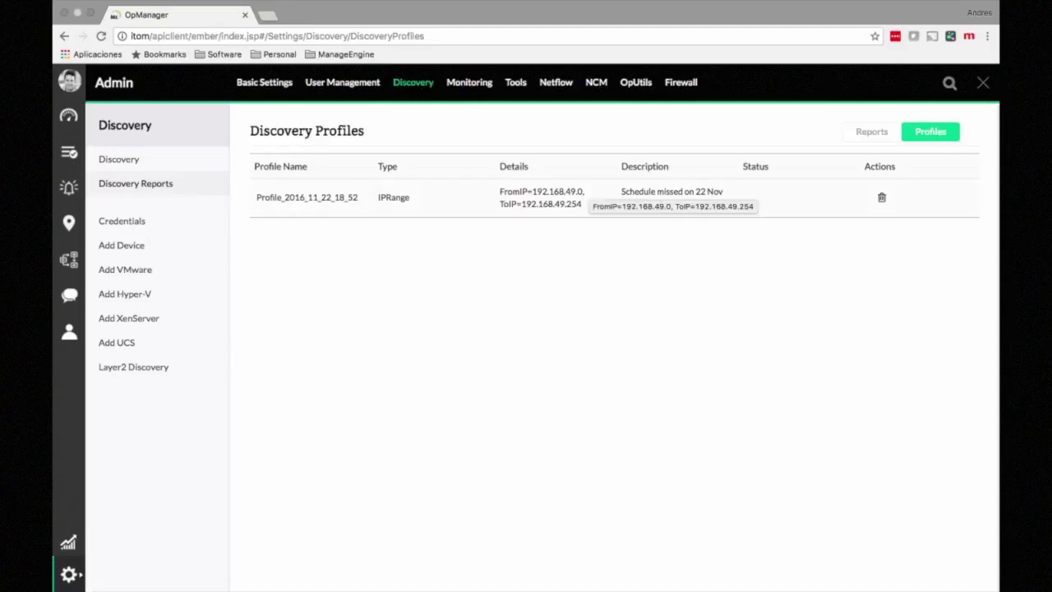
{"action": "left_click", "coordinate": [306, 197]}
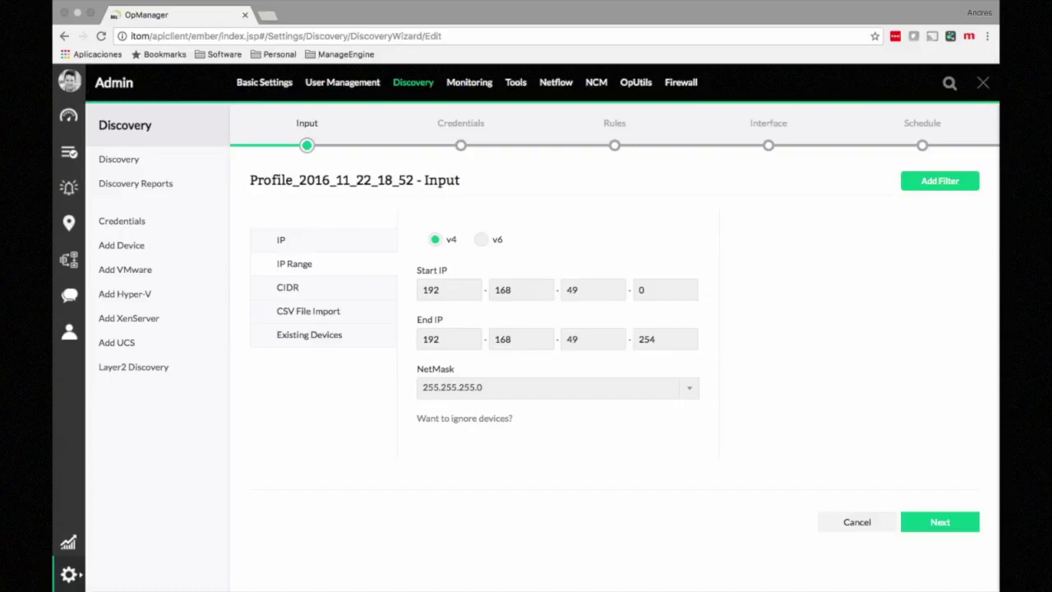
{"action": "left_click", "coordinate": [939, 522]}
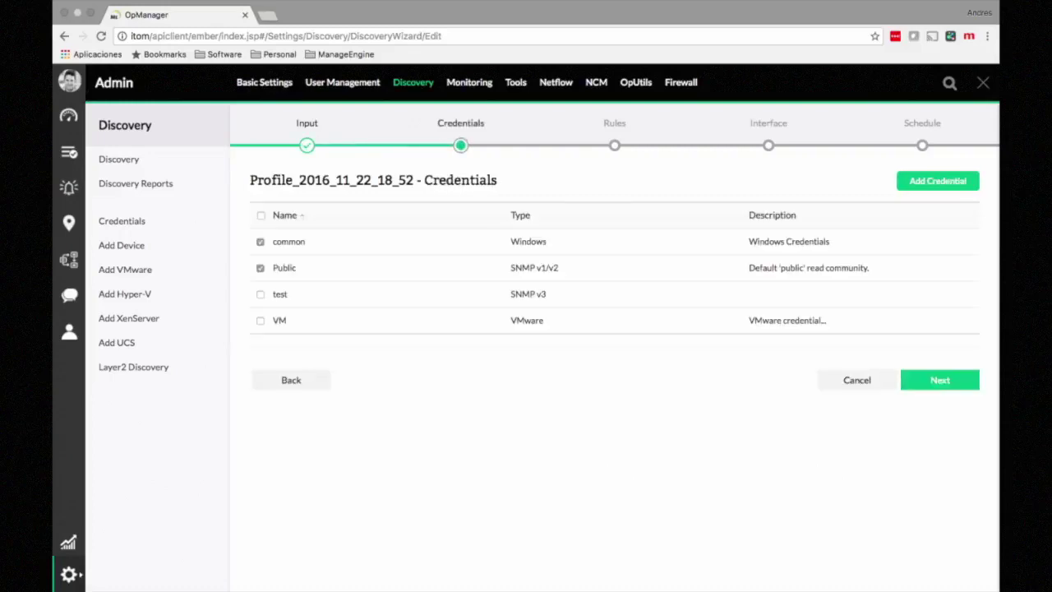
{"action": "left_click", "coordinate": [939, 380]}
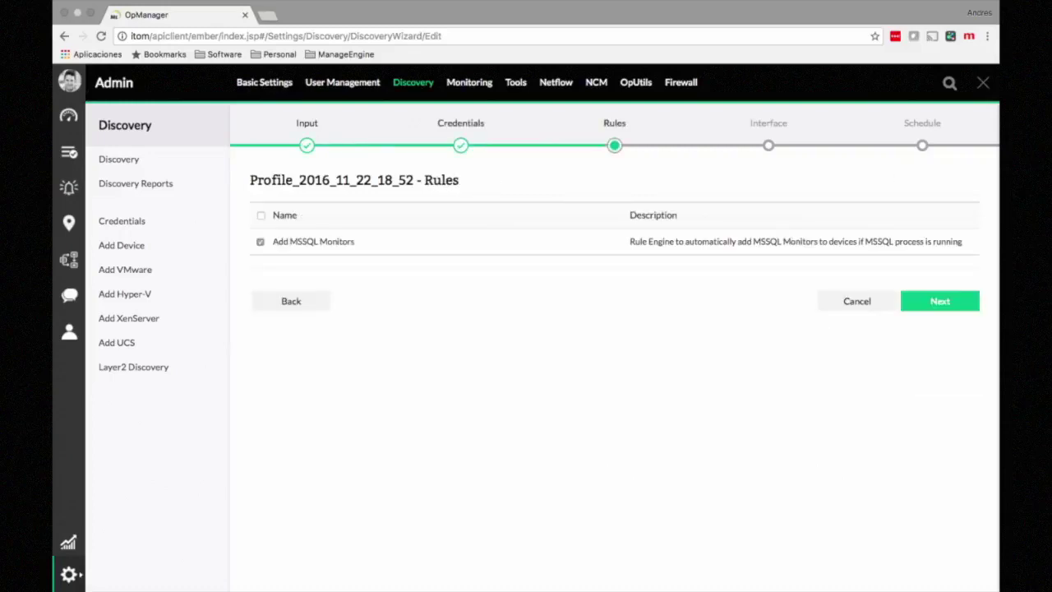
{"action": "left_click", "coordinate": [939, 300]}
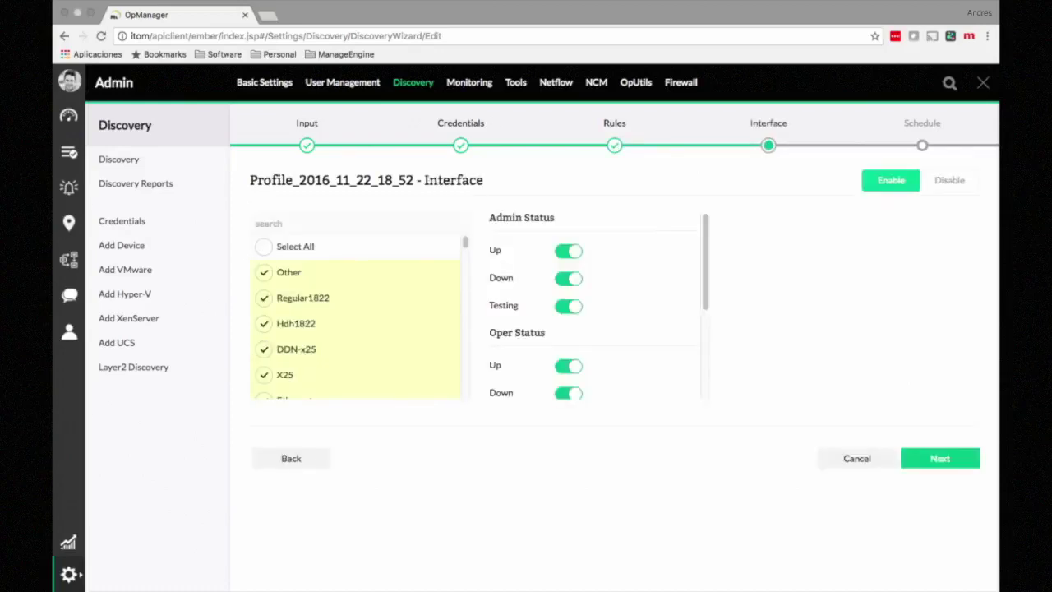
{"action": "left_click", "coordinate": [940, 457]}
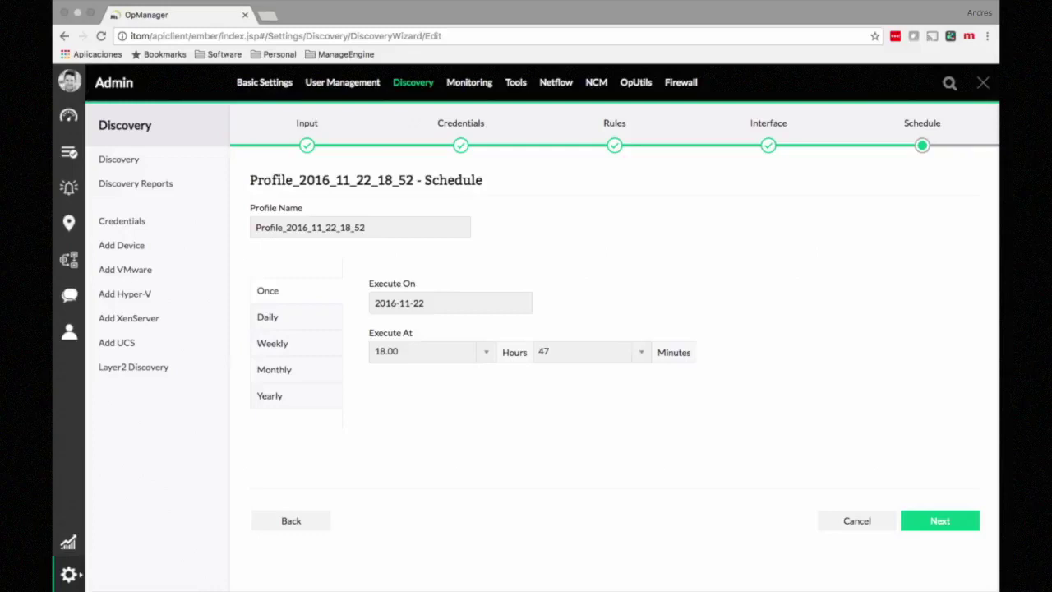
{"action": "left_click", "coordinate": [939, 521]}
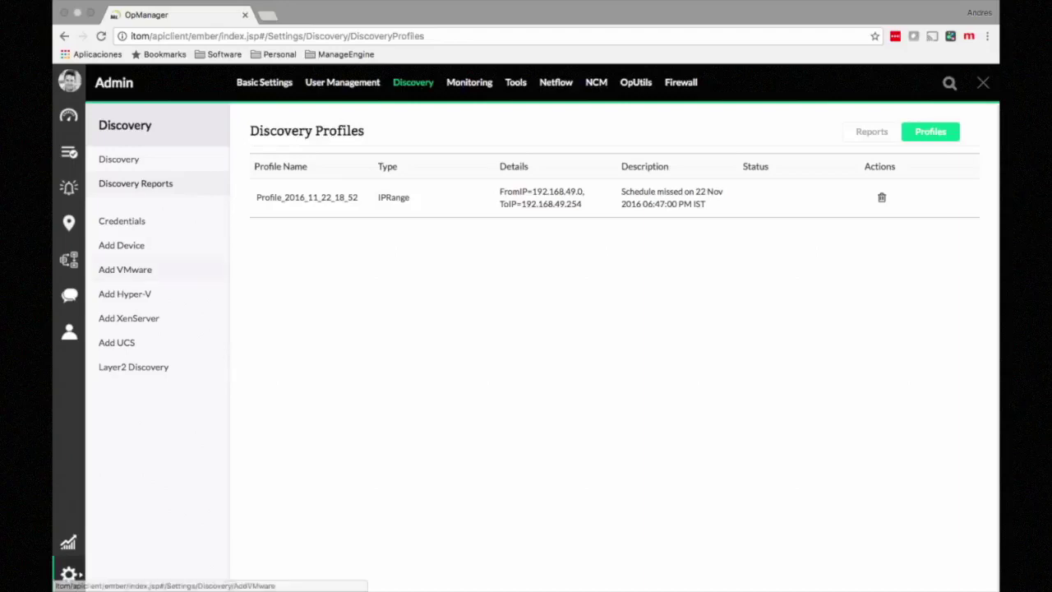
Step: Open the Add Device form and browse its SNMP v3 and Windows credential lists
{"action": "left_click", "coordinate": [121, 244]}
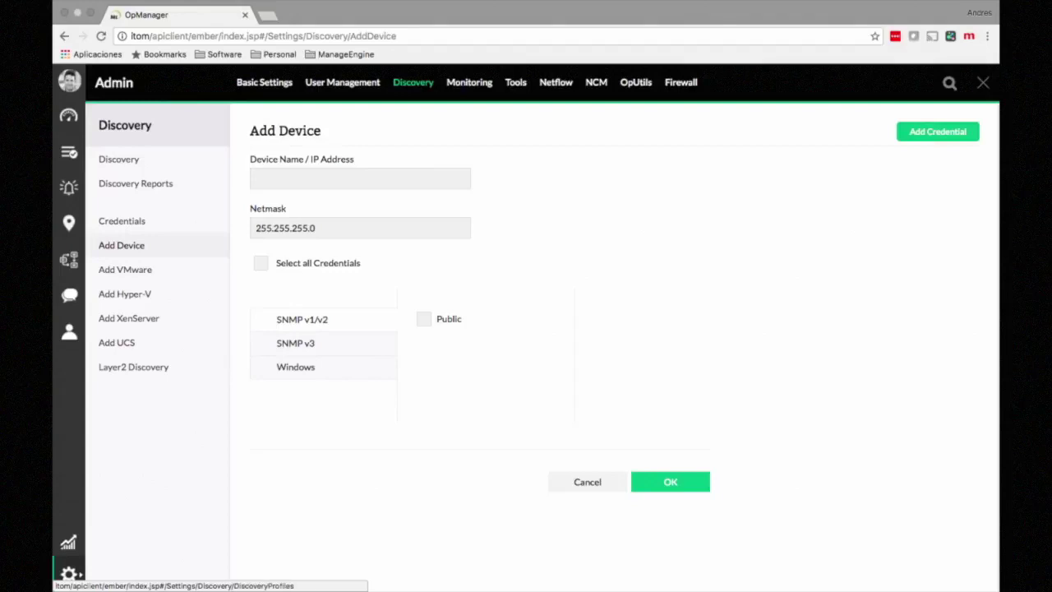
{"action": "left_click", "coordinate": [329, 178]}
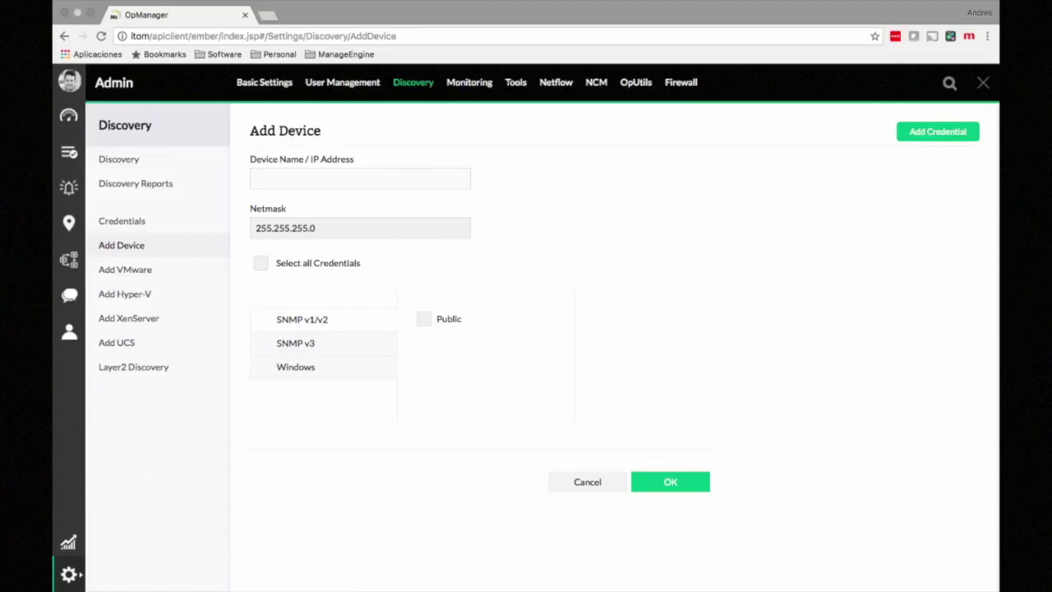
{"action": "left_click", "coordinate": [296, 344]}
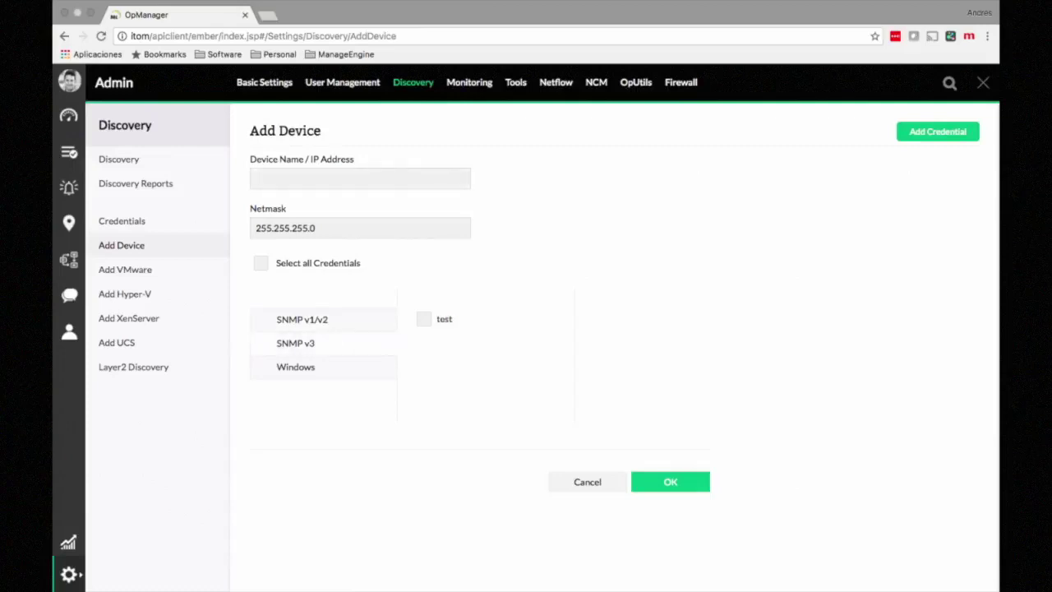
{"action": "left_click", "coordinate": [296, 367]}
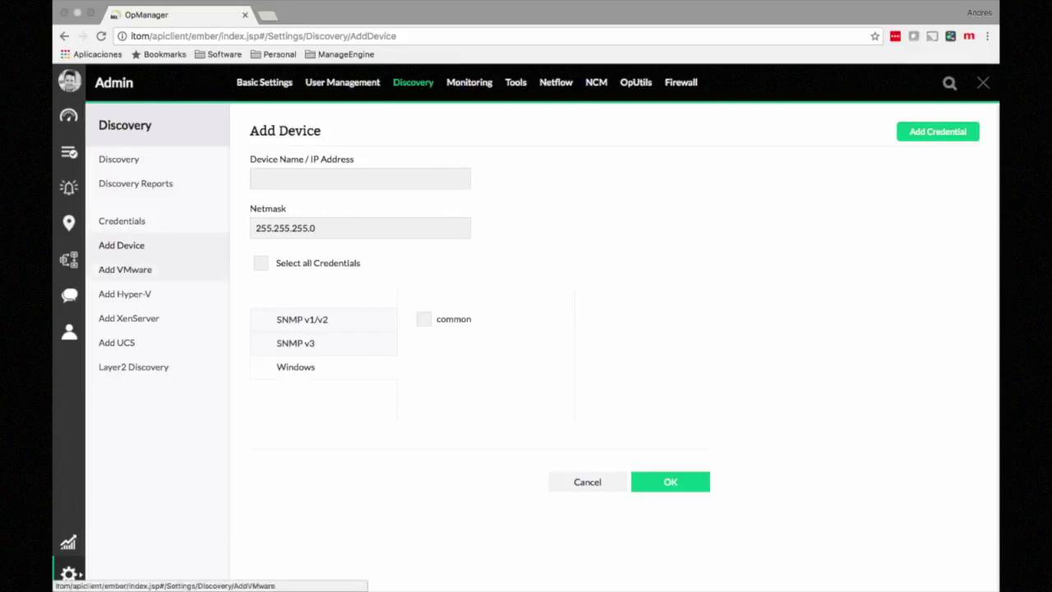
Step: Browse the Add VMware, Hyper-V, XenServer and UCS forms, then open Layer2 Discovery
{"action": "left_click", "coordinate": [125, 270]}
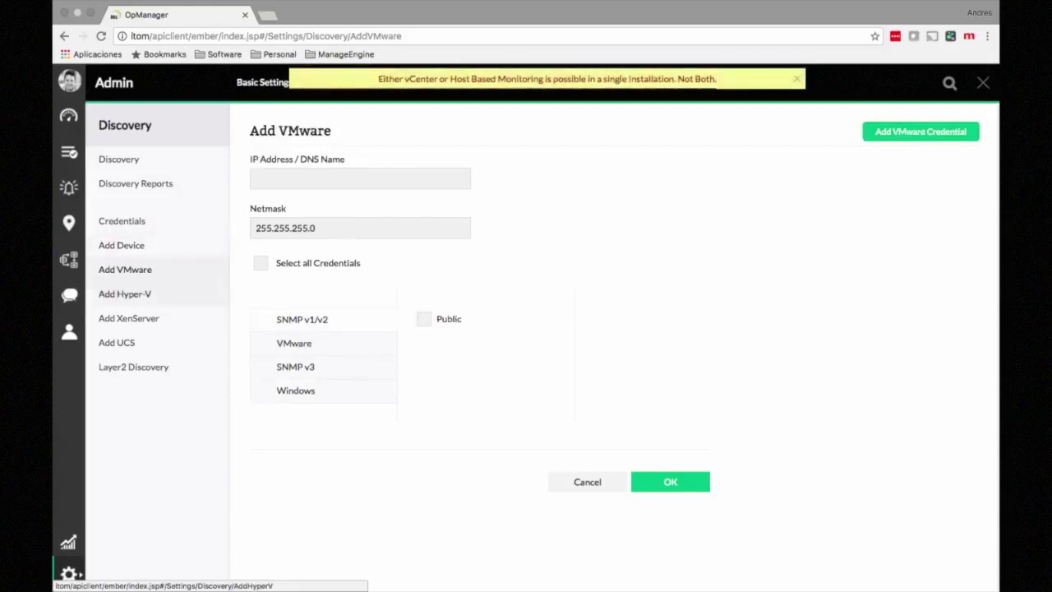
{"action": "left_click", "coordinate": [125, 293]}
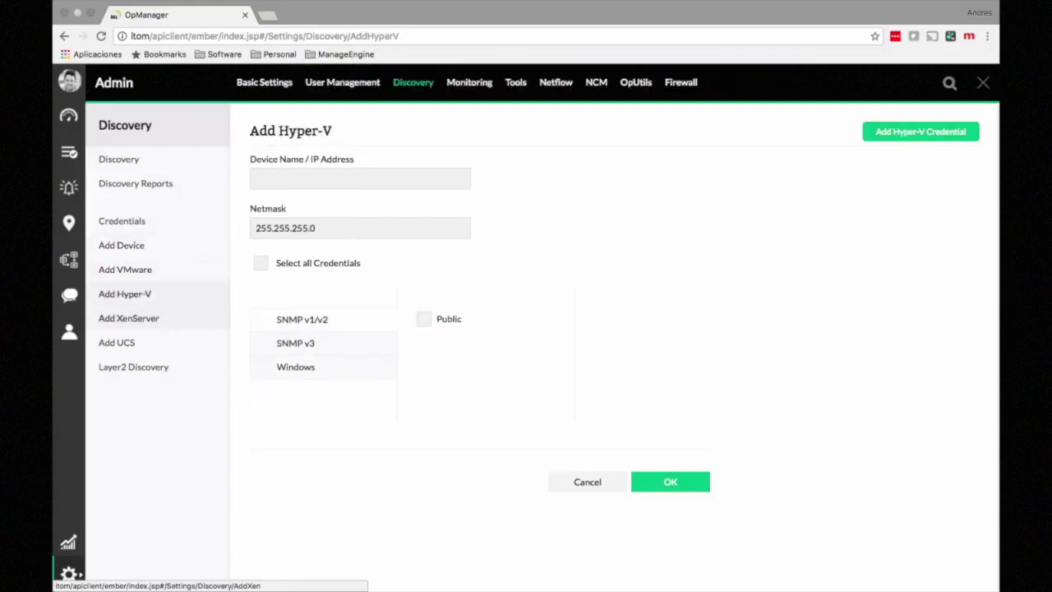
{"action": "left_click", "coordinate": [129, 318]}
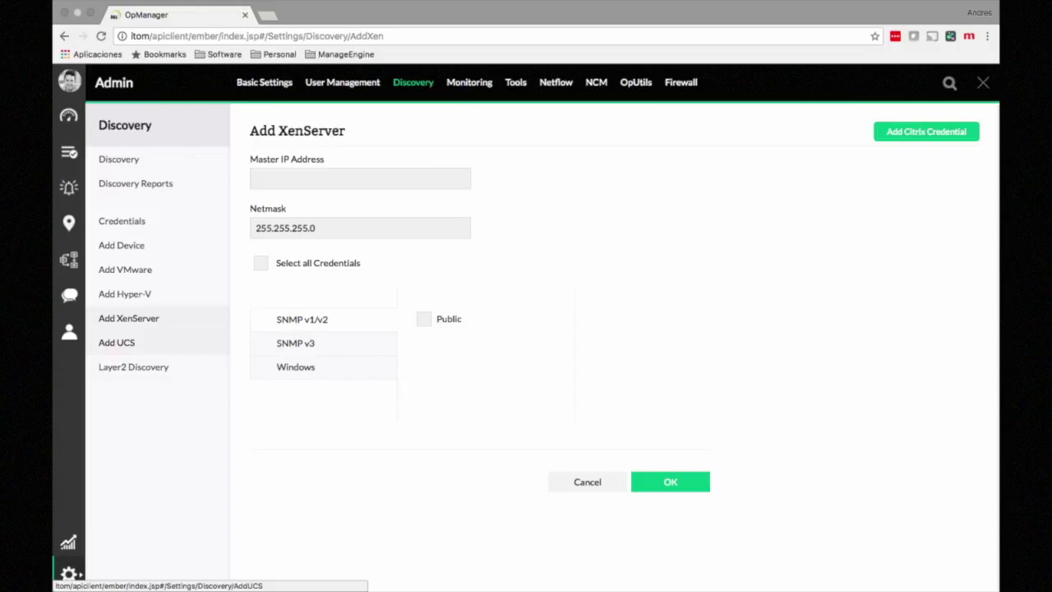
{"action": "left_click", "coordinate": [116, 342]}
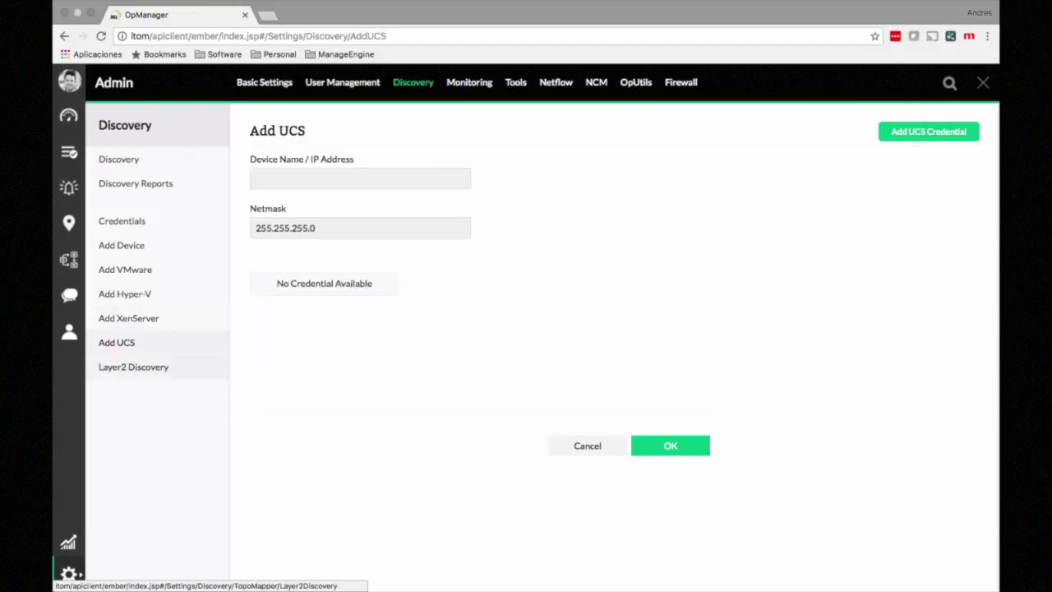
{"action": "left_click", "coordinate": [133, 366]}
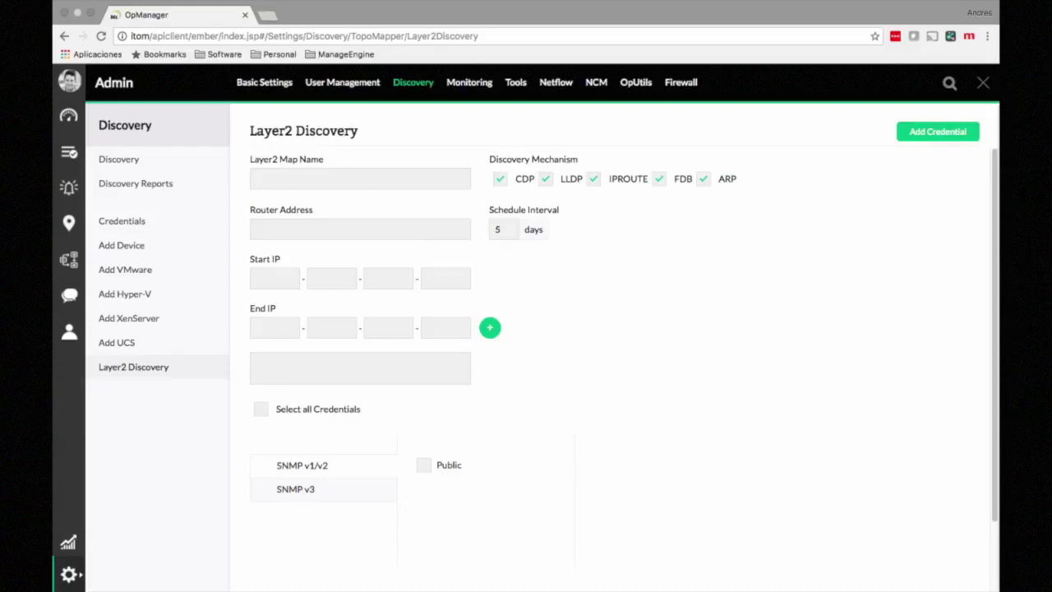
Step: Open User Management to list the Administrator and Operator accounts
{"action": "left_click", "coordinate": [342, 83]}
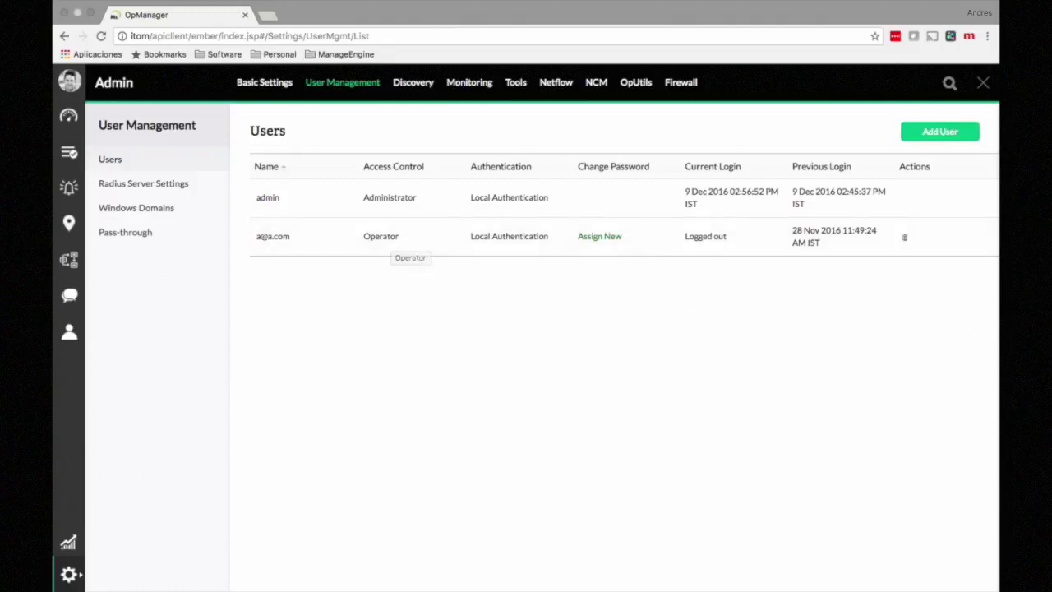
Step: Start a new user with the Operator role and enter the user's e-mail address
{"action": "left_click", "coordinate": [939, 131]}
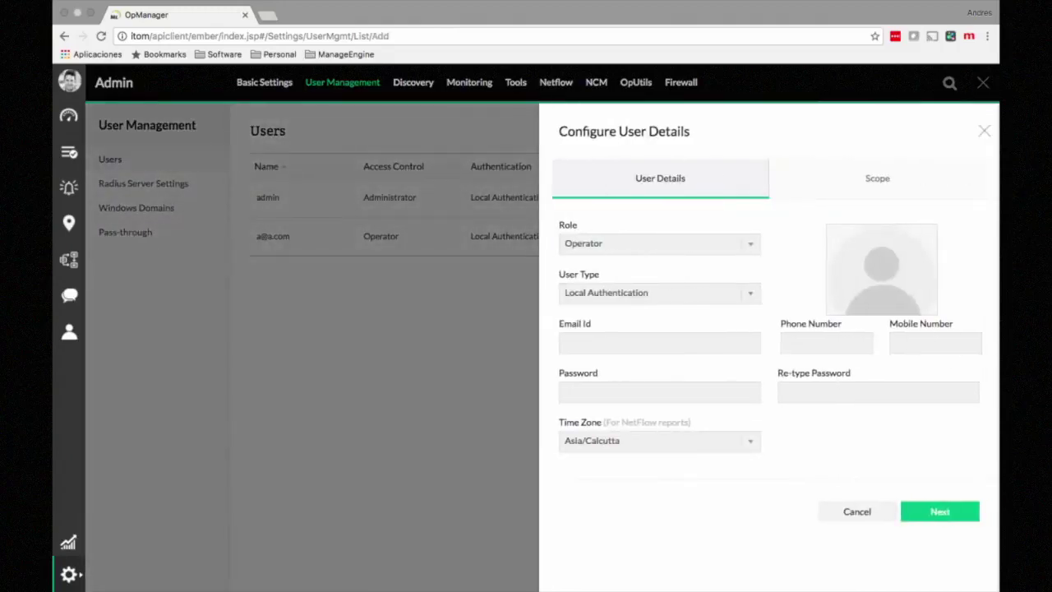
{"action": "left_click", "coordinate": [660, 244]}
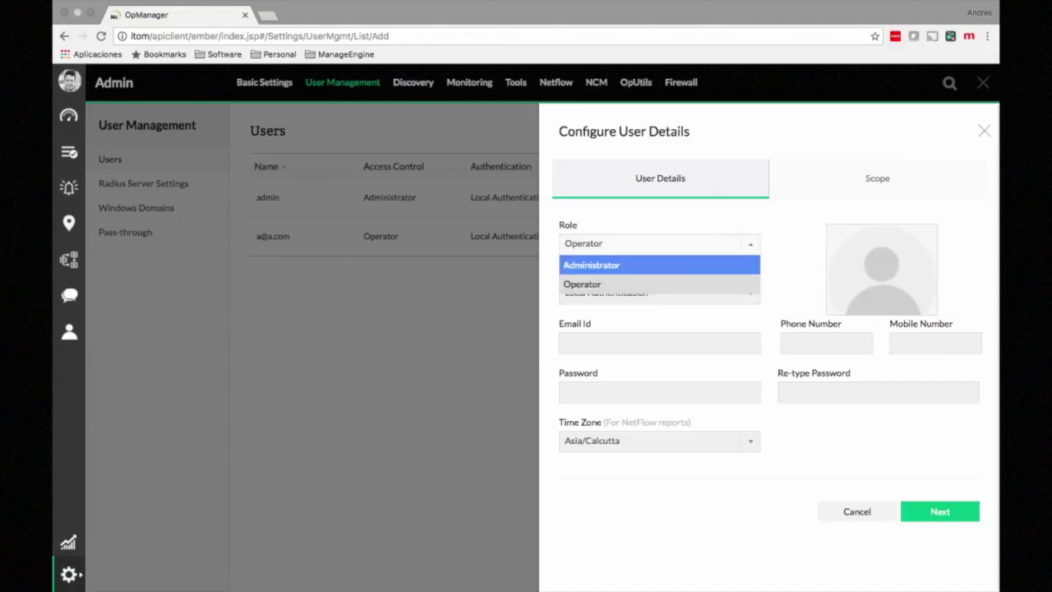
{"action": "left_click", "coordinate": [660, 244]}
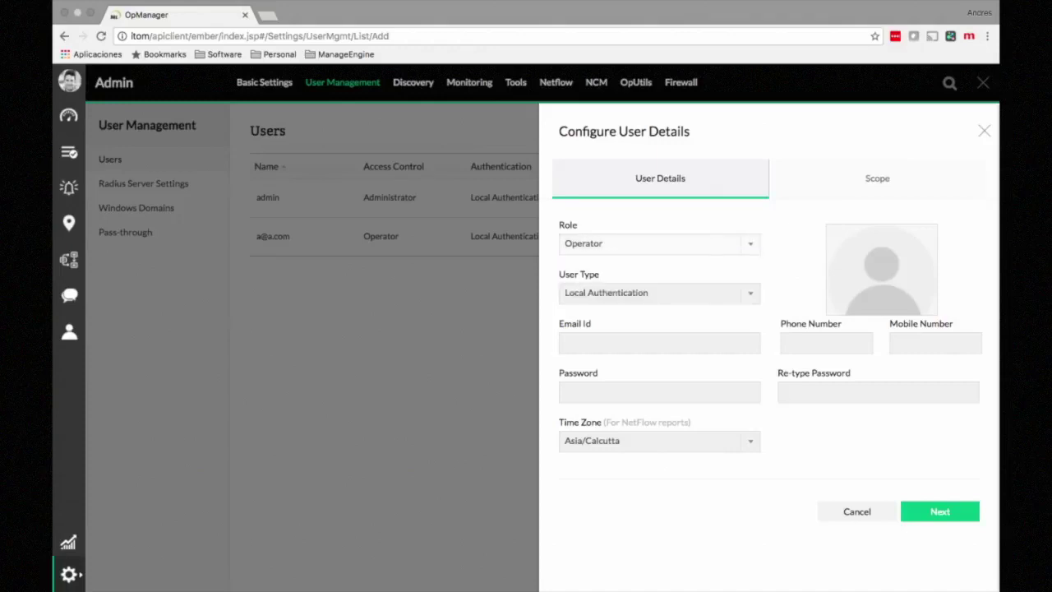
{"action": "left_click", "coordinate": [660, 342]}
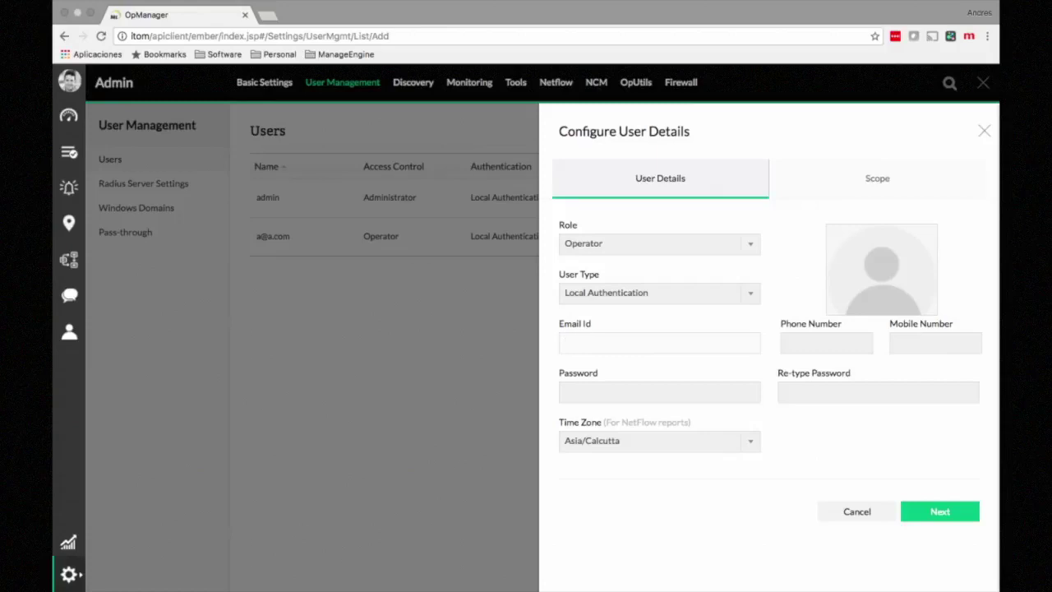
Step: Enter a matching six-character password in both password fields and continue to the Scope tab
{"action": "key", "text": "Tab"}
{"action": "type", "text": "•••••"}
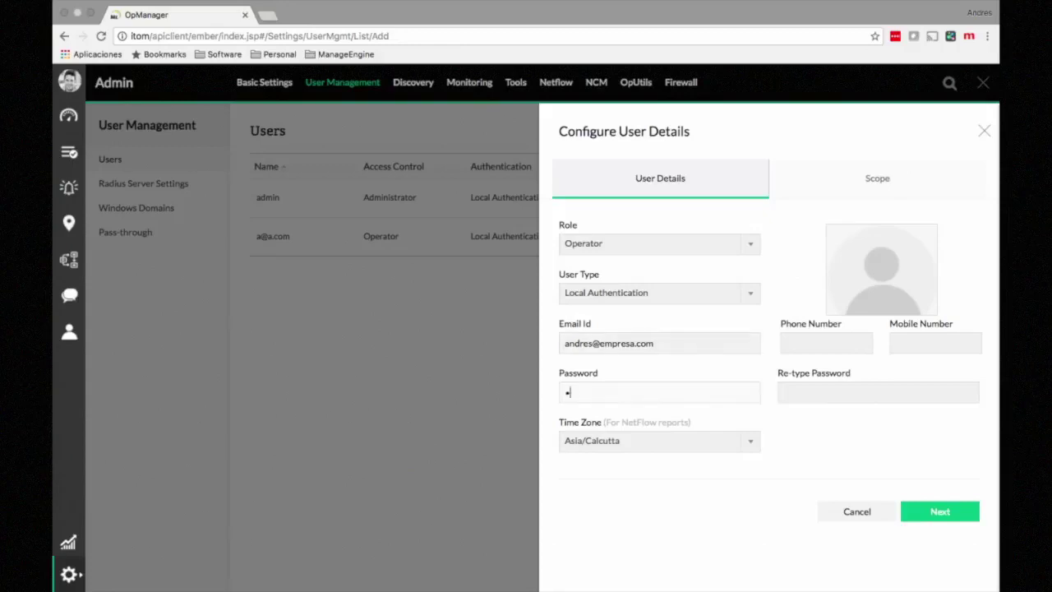
{"action": "key", "text": "Tab"}
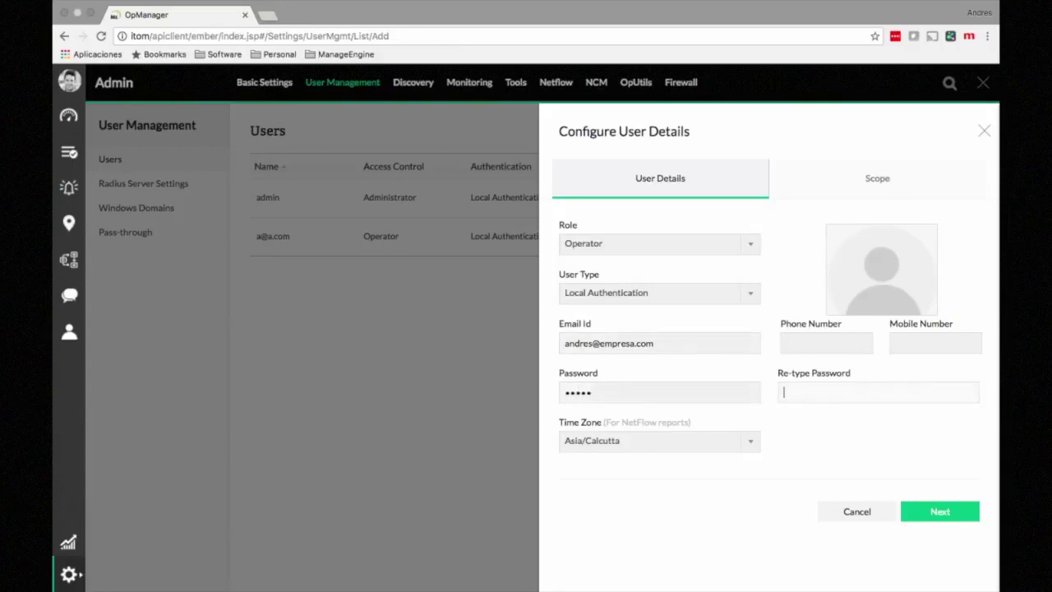
{"action": "type", "text": "•••••"}
{"action": "left_click", "coordinate": [877, 178]}
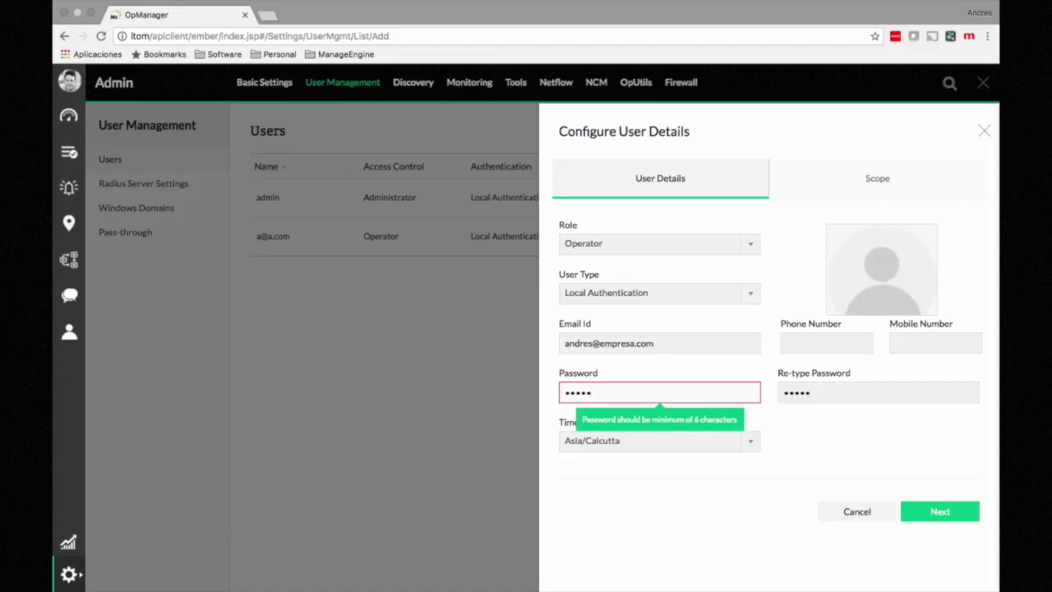
{"action": "type", "text": "•"}
{"action": "left_click", "coordinate": [812, 393]}
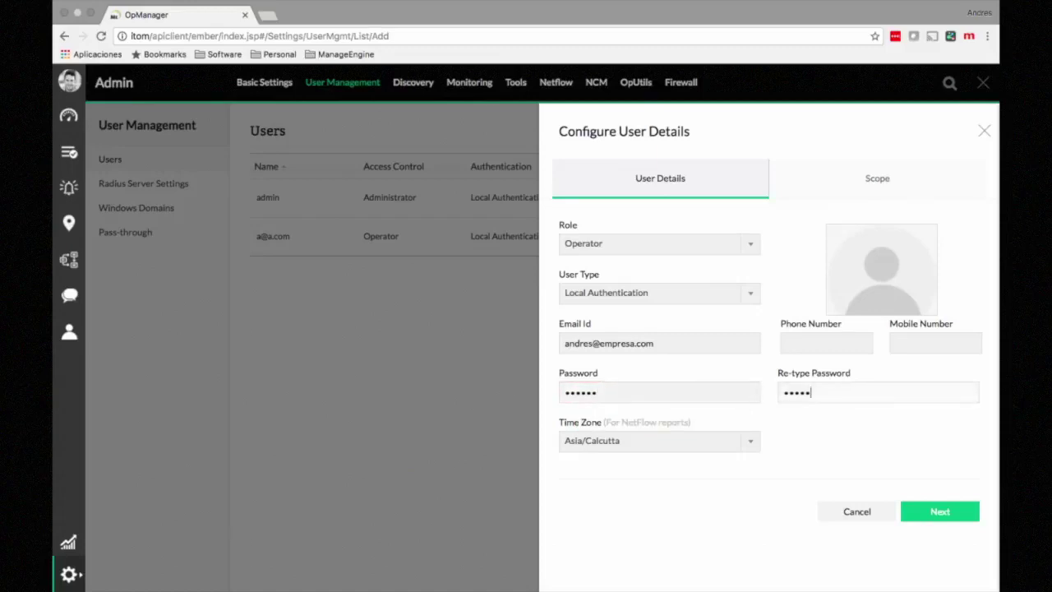
{"action": "type", "text": "•"}
{"action": "key", "text": "Return"}
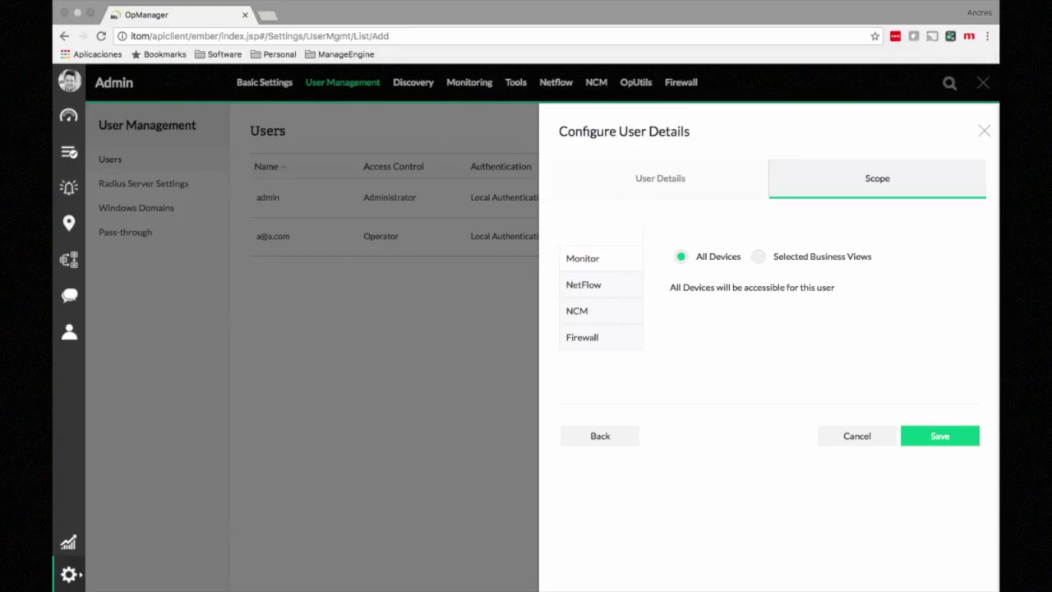
Step: Keep the scope at All Devices, check the NetFlow, NCM and Firewall scopes, then close unsaved
{"action": "left_click", "coordinate": [759, 256]}
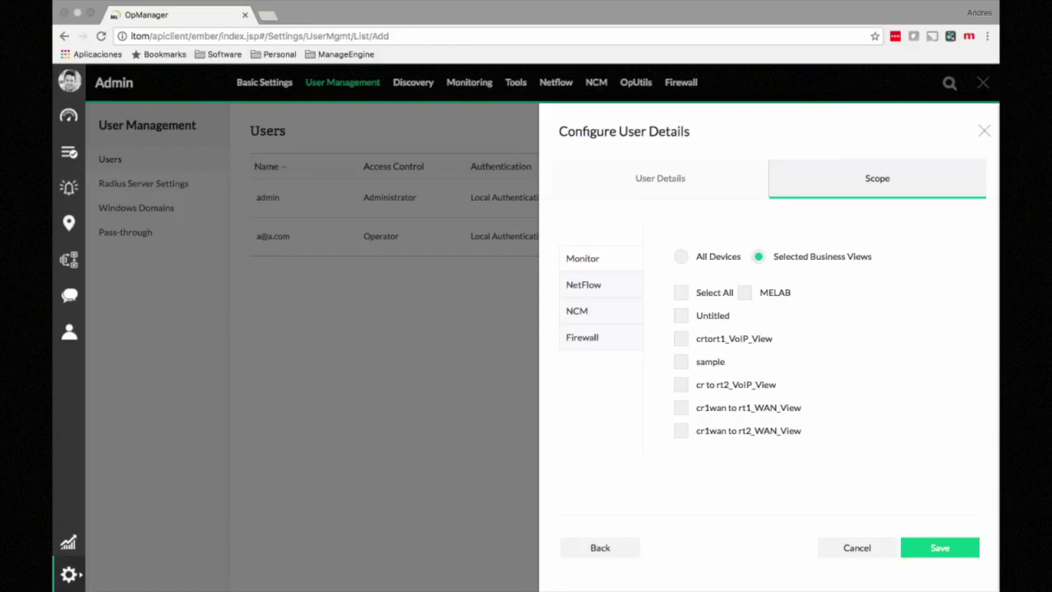
{"action": "left_click", "coordinate": [681, 256]}
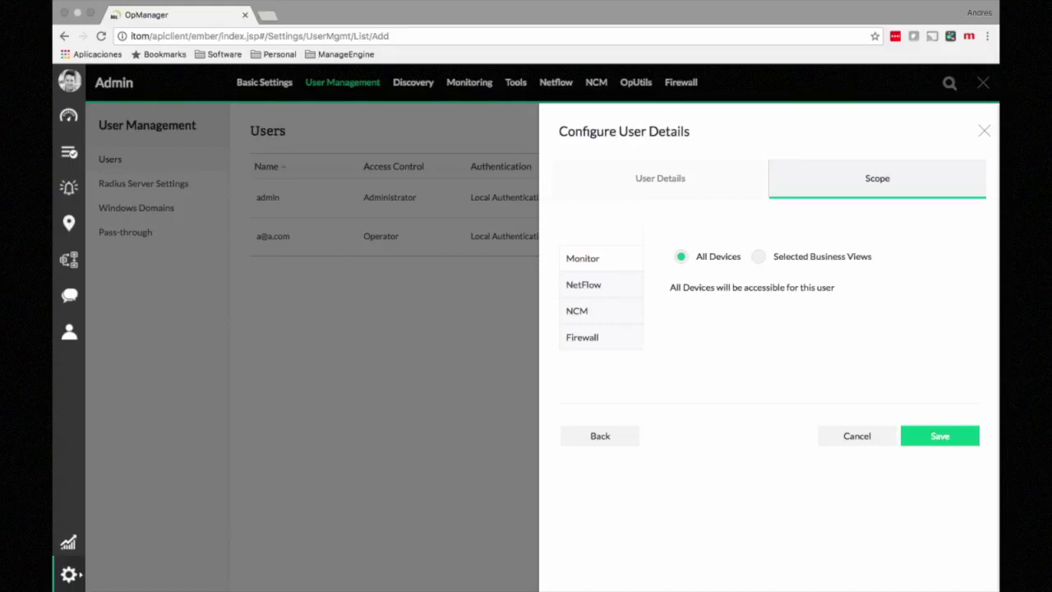
{"action": "left_click", "coordinate": [583, 284]}
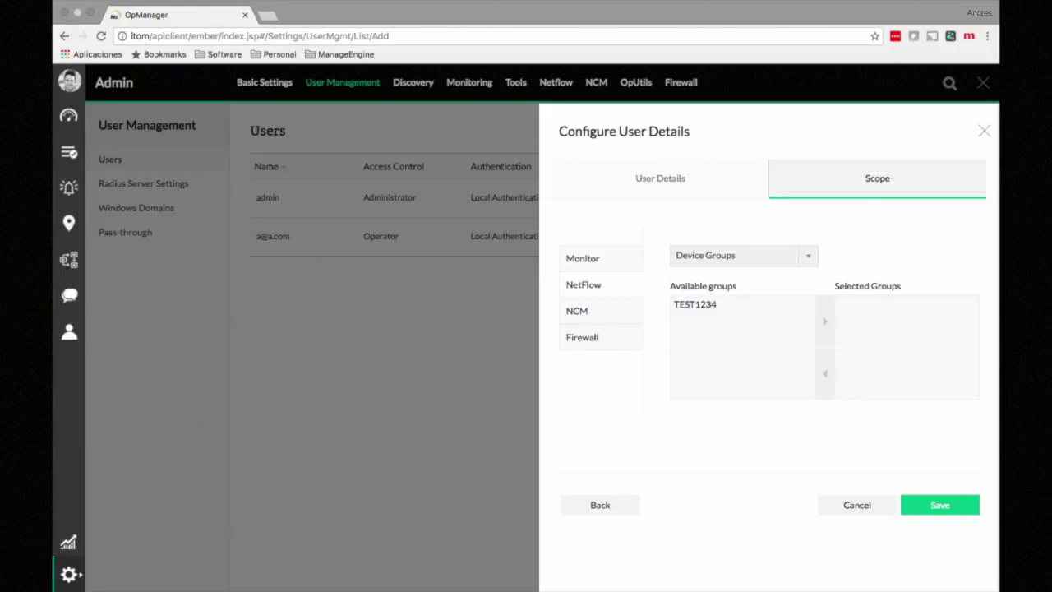
{"action": "left_click", "coordinate": [577, 310]}
{"action": "left_click", "coordinate": [581, 336]}
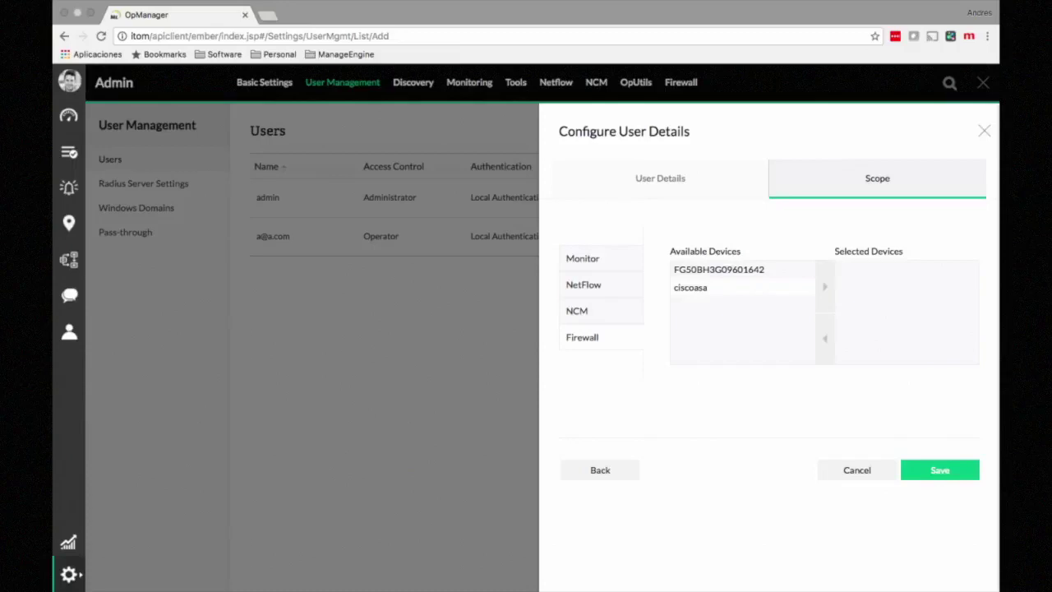
{"action": "left_click", "coordinate": [985, 131]}
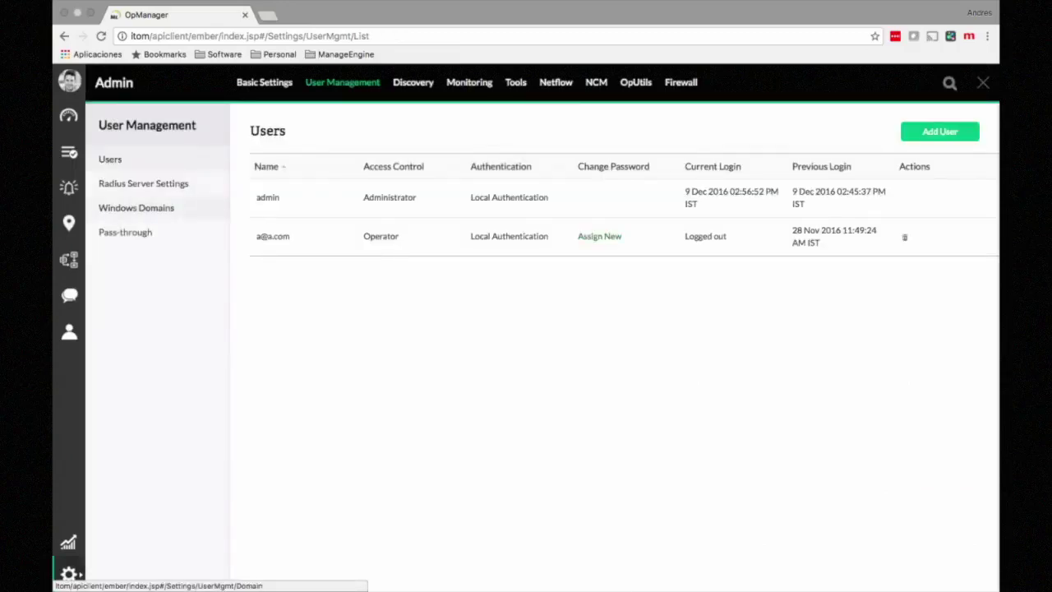
Step: Open Windows Domains, start and cancel a new domain, then view Pass-through Authentication settings
{"action": "left_click", "coordinate": [136, 207]}
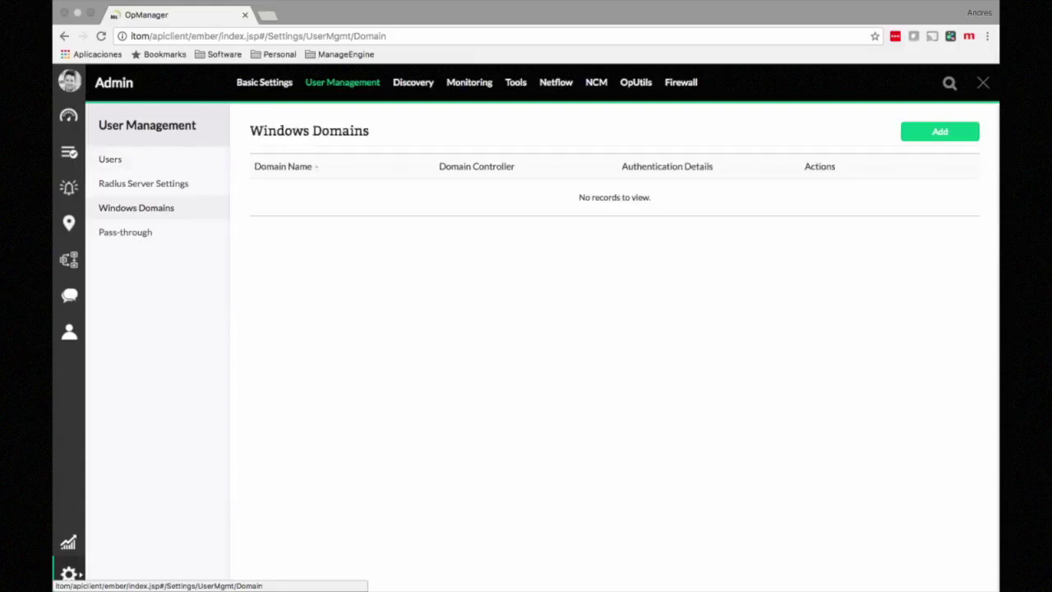
{"action": "left_click", "coordinate": [939, 132]}
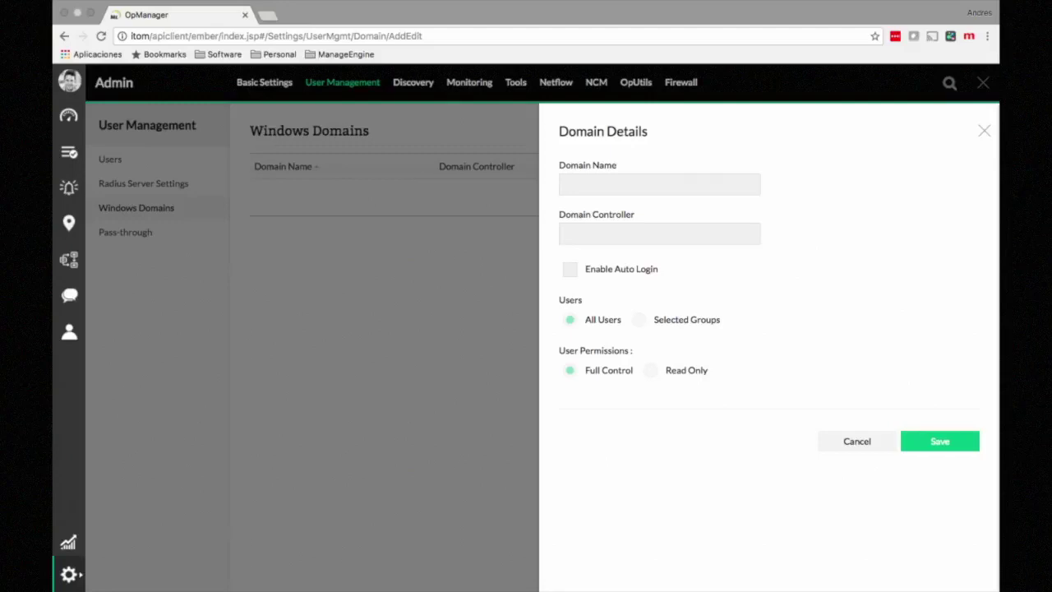
{"action": "left_click", "coordinate": [984, 131]}
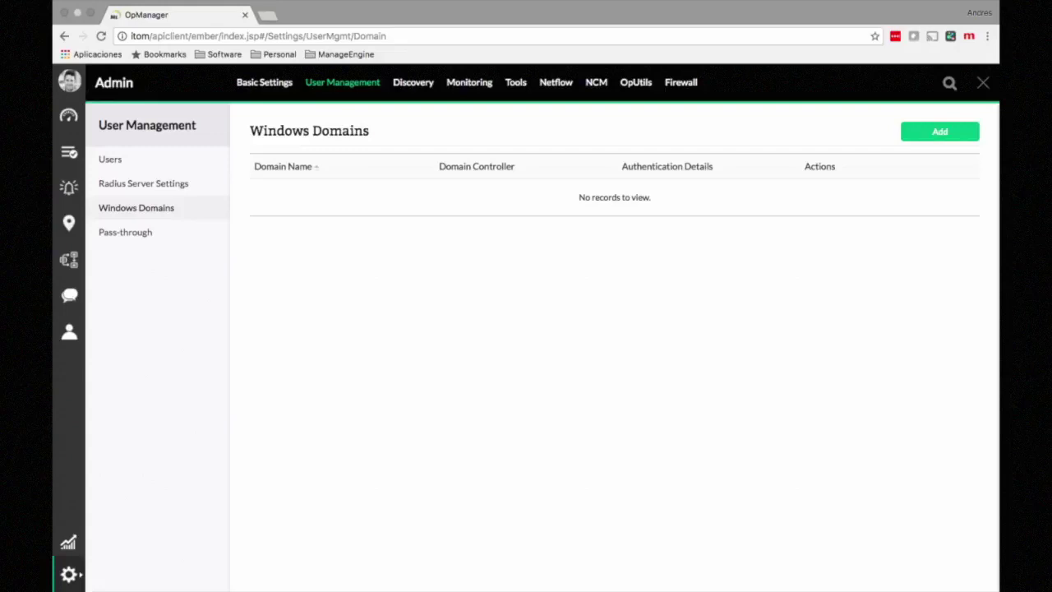
{"action": "left_click", "coordinate": [125, 232]}
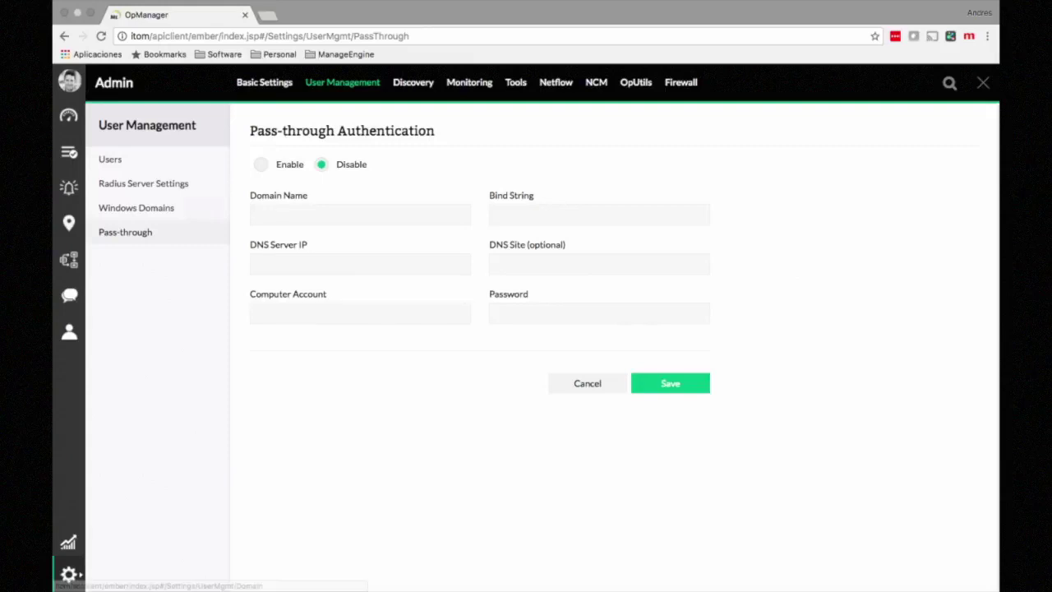
Step: View the Radius Server Settings, then open the Mail Server Settings page
{"action": "left_click", "coordinate": [143, 183]}
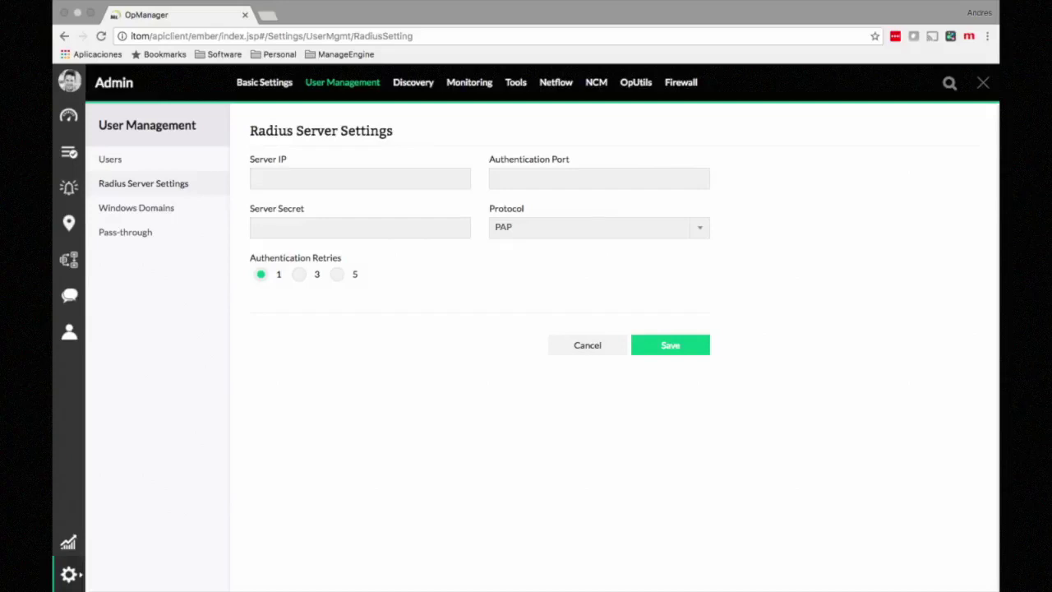
{"action": "left_click", "coordinate": [69, 574]}
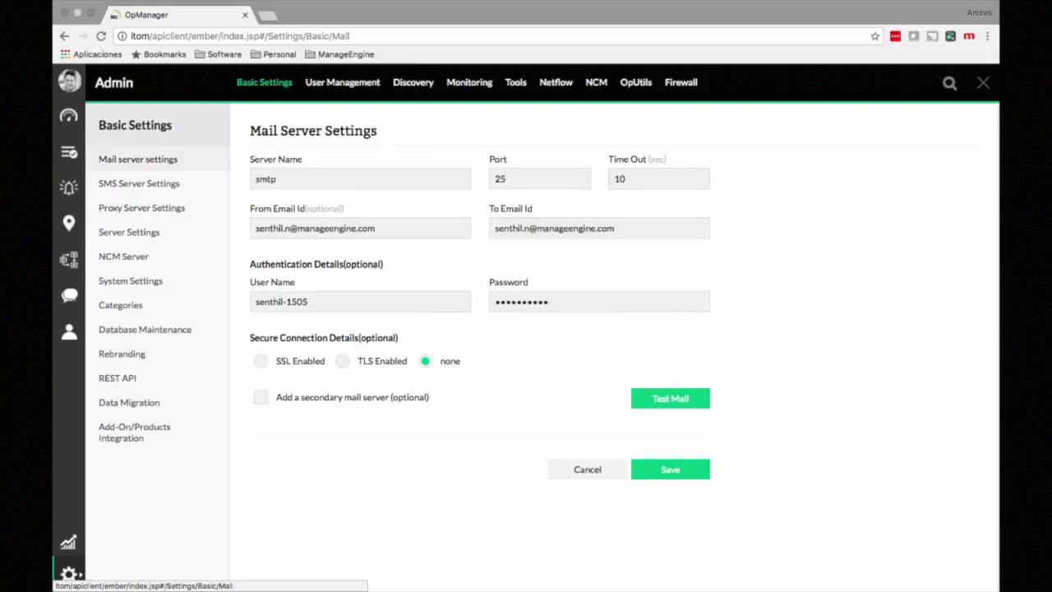
Step: Open the SMS Server Settings page, set to Serial Modem with Nokia as manufacturer
{"action": "left_click", "coordinate": [139, 183]}
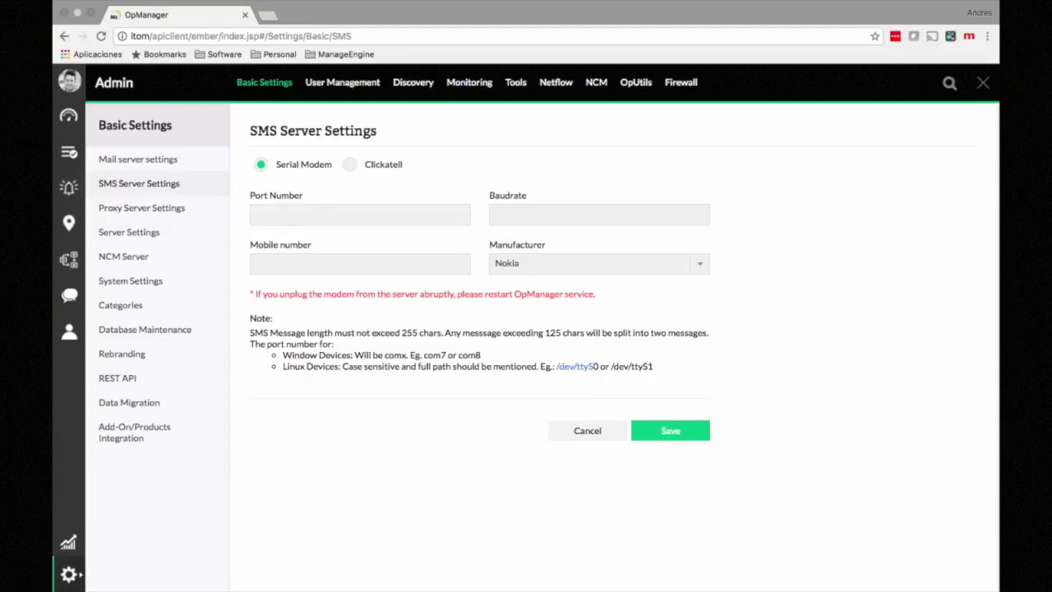
Step: Switch the SMS gateway to Clickatell to reveal its User Name, Password and API Key fields
{"action": "left_click", "coordinate": [350, 164]}
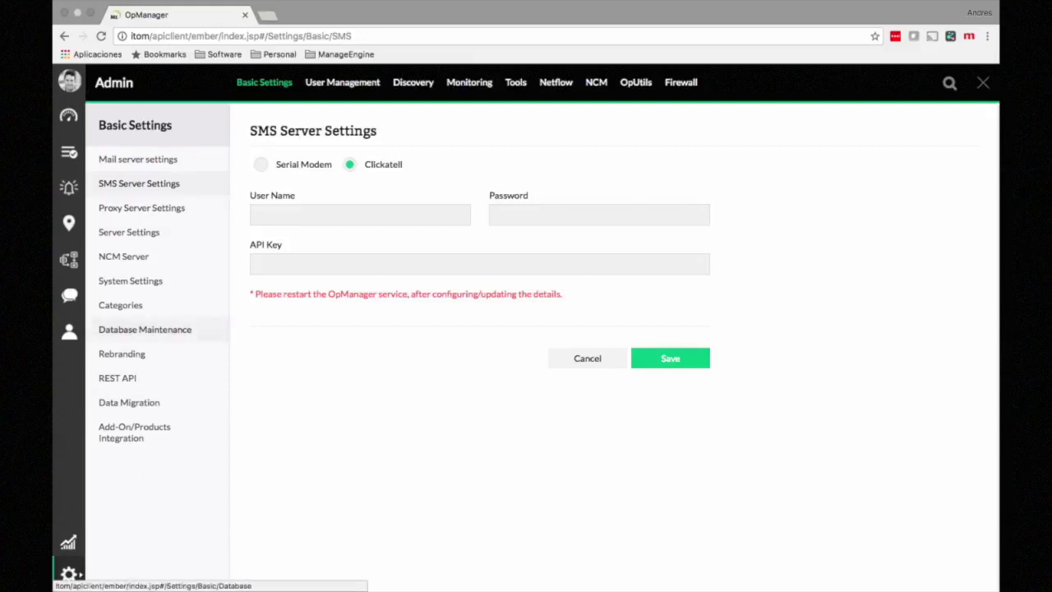
Step: Open Database Maintenance to see how long alarms and statistics are retained
{"action": "left_click", "coordinate": [144, 329]}
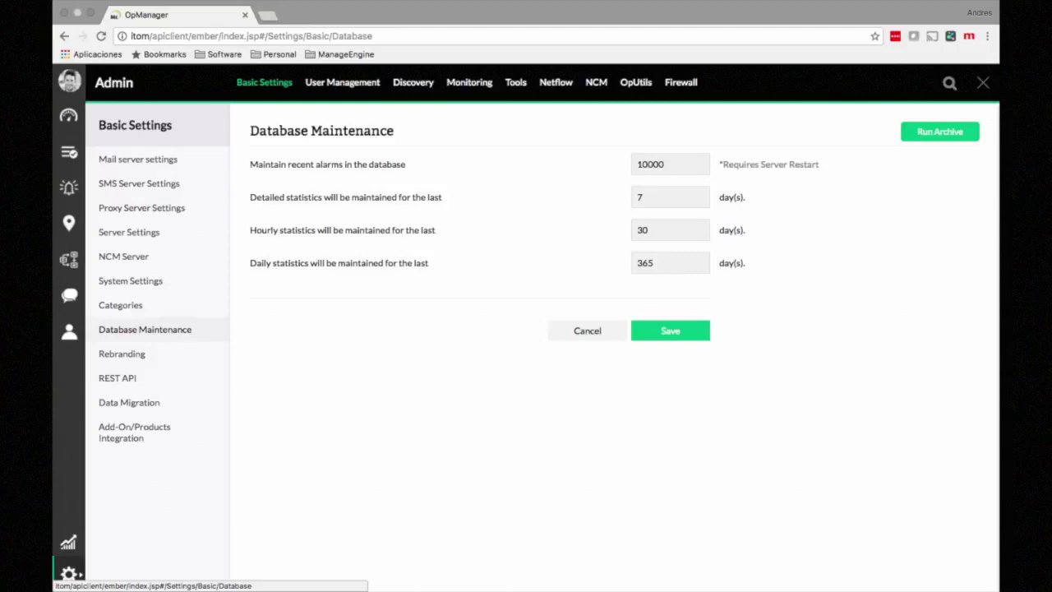
Step: Review the Enterprise and Other Tool migration options, then open the ServiceDesk Plus integration page
{"action": "left_click", "coordinate": [129, 401]}
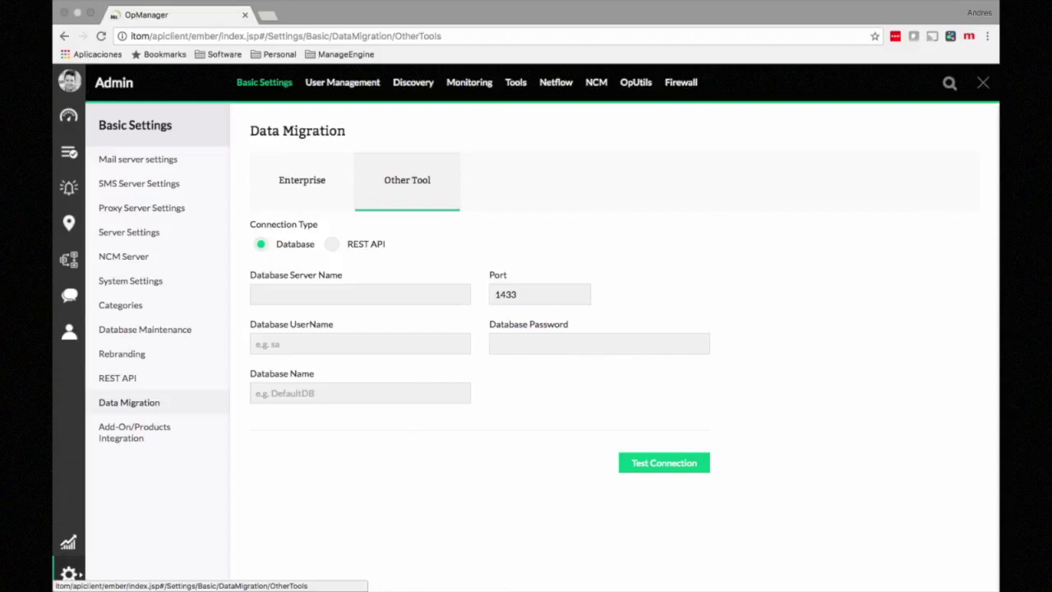
{"action": "left_click", "coordinate": [302, 180]}
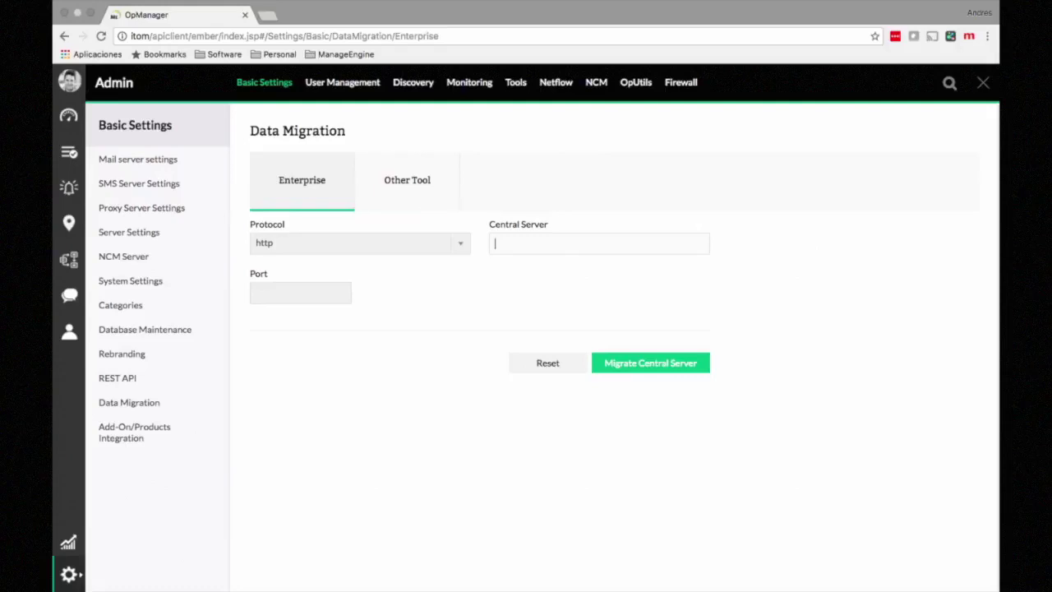
{"action": "left_click", "coordinate": [406, 179]}
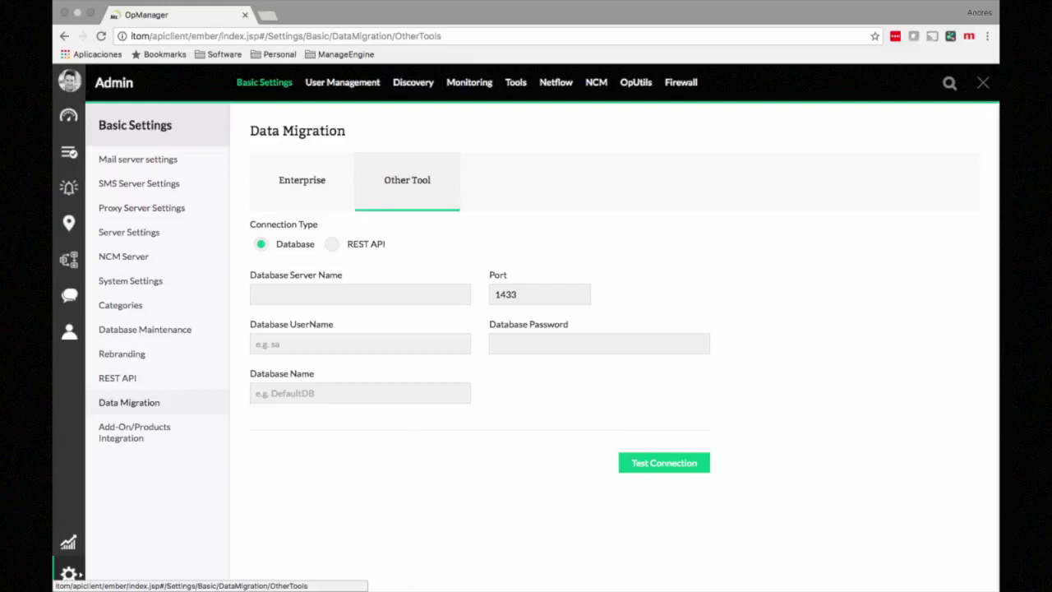
{"action": "left_click", "coordinate": [134, 431]}
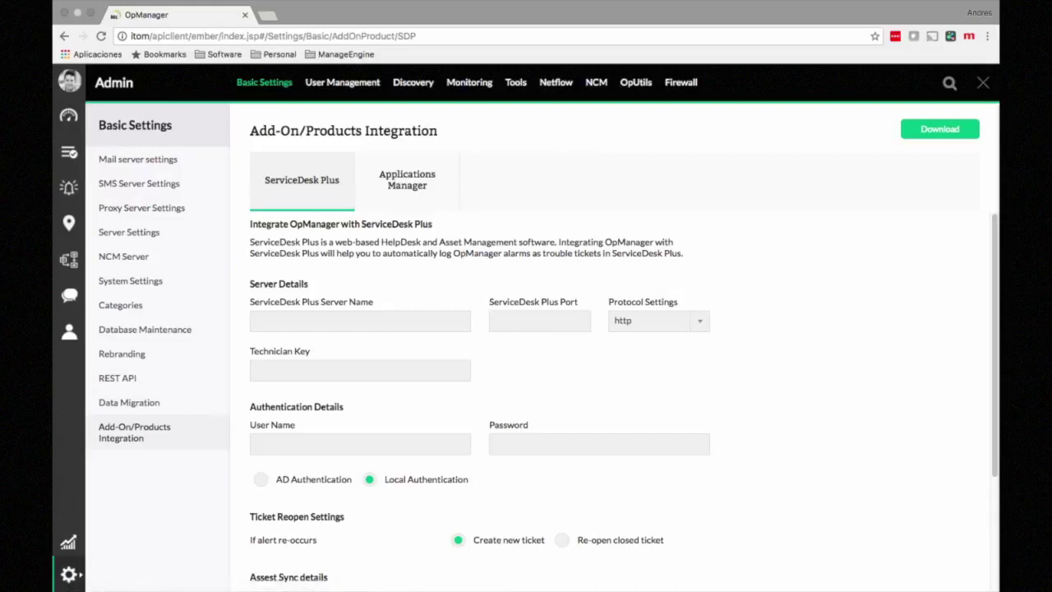
Step: Scroll through the ServiceDesk Plus form, then view Applications Manager settings: server itom, port 9090, http
{"action": "scroll", "coordinate": [624, 400], "scroll_direction": "down", "scroll_amount": 1}
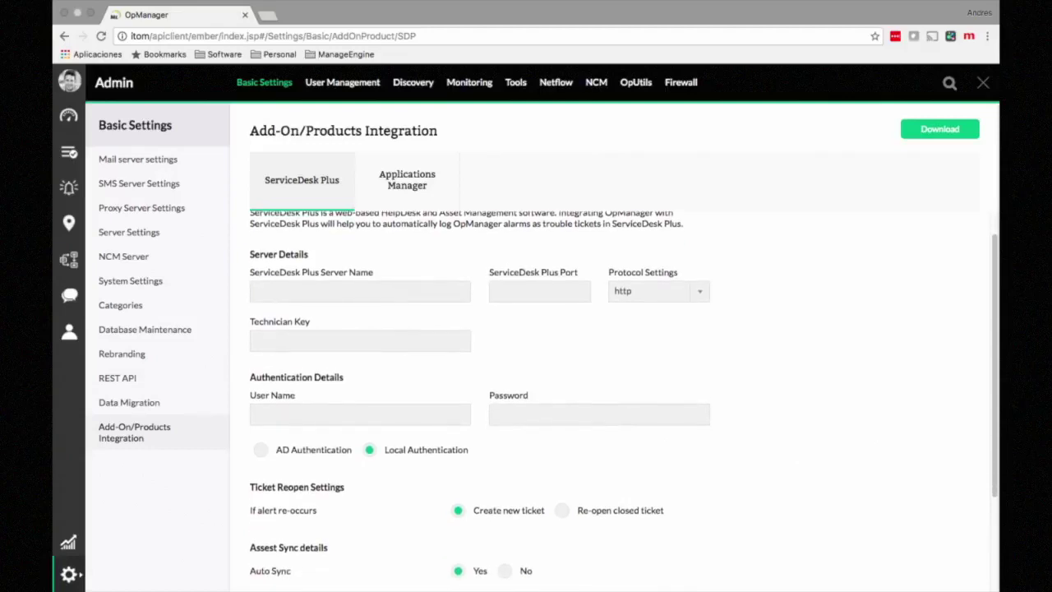
{"action": "scroll", "coordinate": [624, 394], "scroll_direction": "down", "scroll_amount": 1}
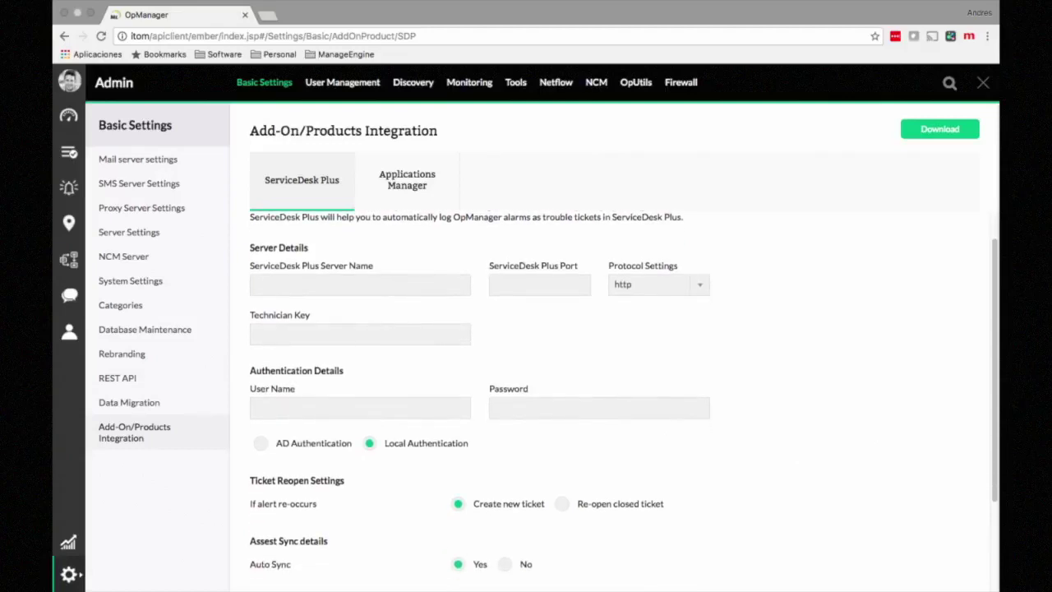
{"action": "scroll", "coordinate": [623, 401], "scroll_direction": "down", "scroll_amount": 3}
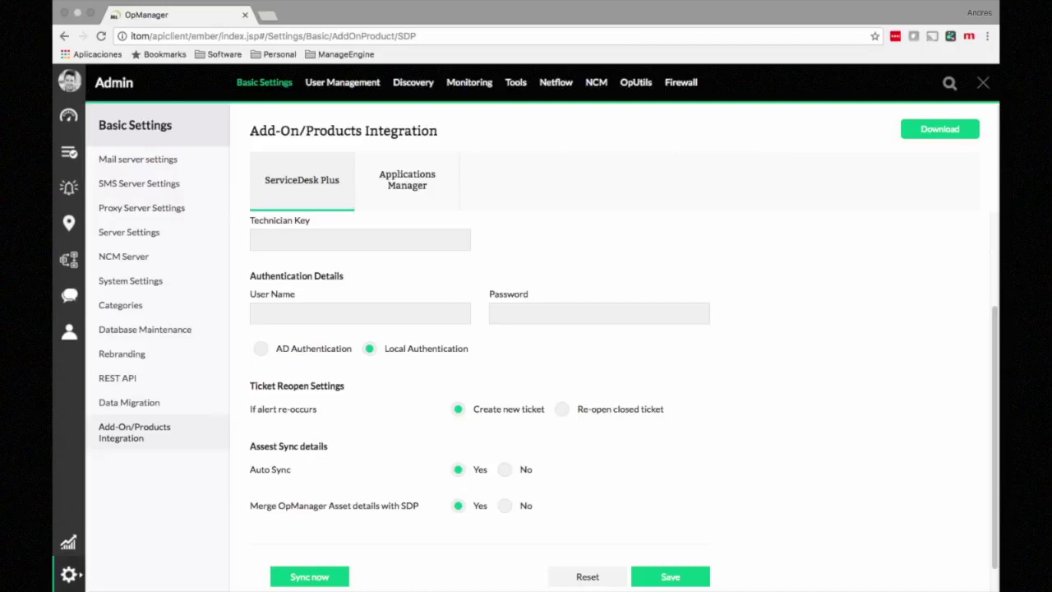
{"action": "left_click", "coordinate": [407, 180]}
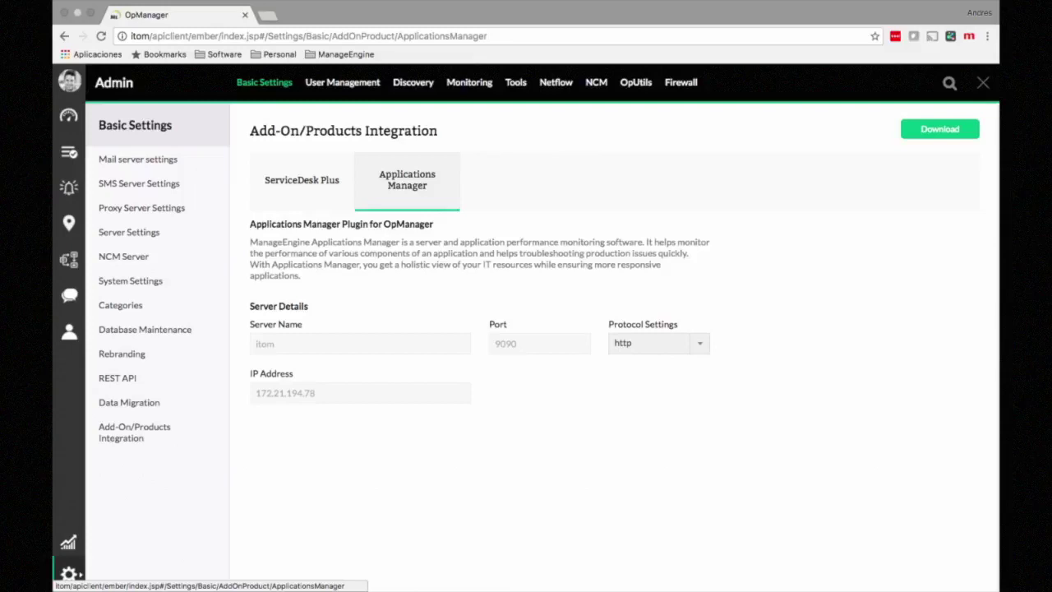
Step: Open the device inventory listing 26 devices, 316 interfaces and 7 subnets
{"action": "left_click", "coordinate": [69, 153]}
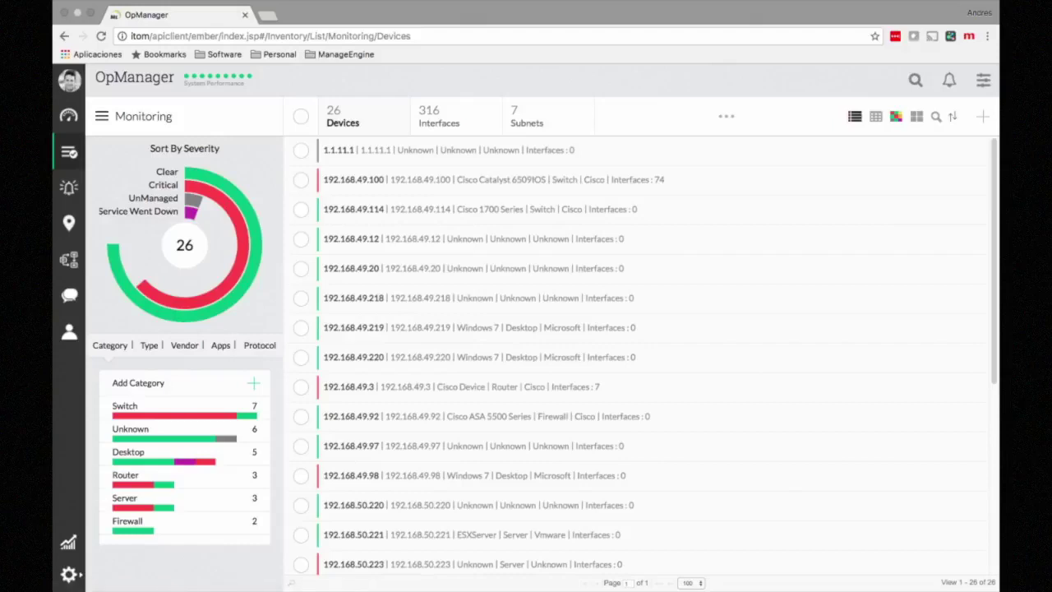
Step: Filter the inventory to the Desktop category and open the ITOM Windows 10 device snapshot
{"action": "left_click", "coordinate": [102, 116]}
{"action": "left_click", "coordinate": [126, 498]}
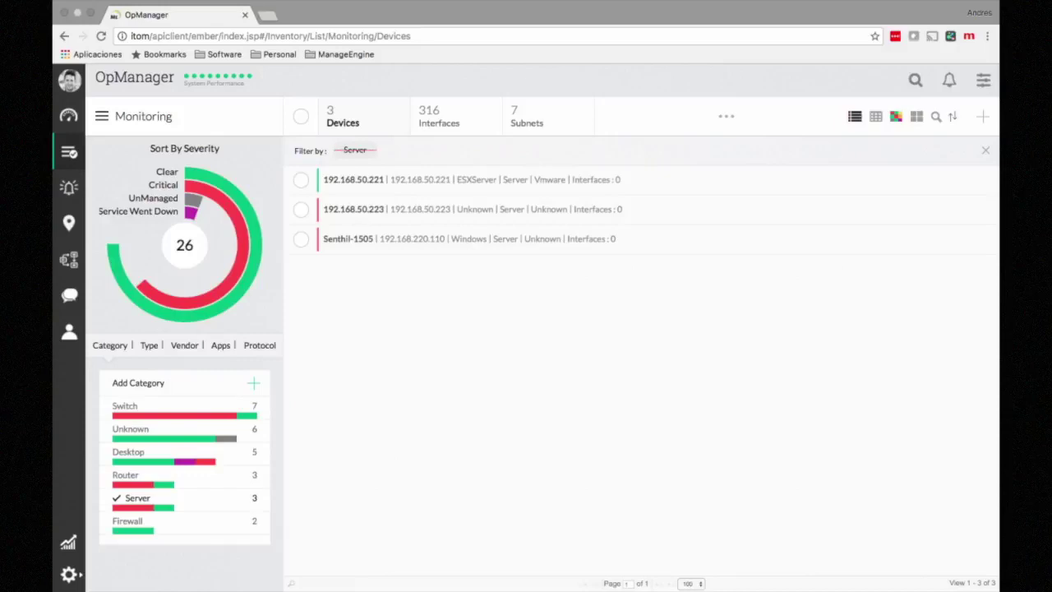
{"action": "left_click", "coordinate": [355, 150]}
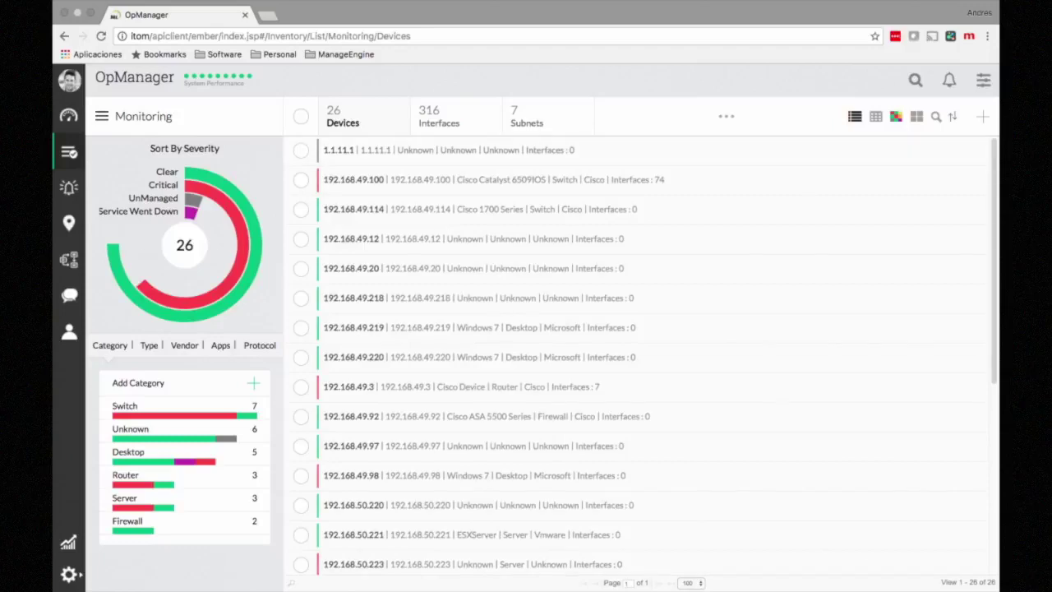
{"action": "left_click", "coordinate": [128, 452]}
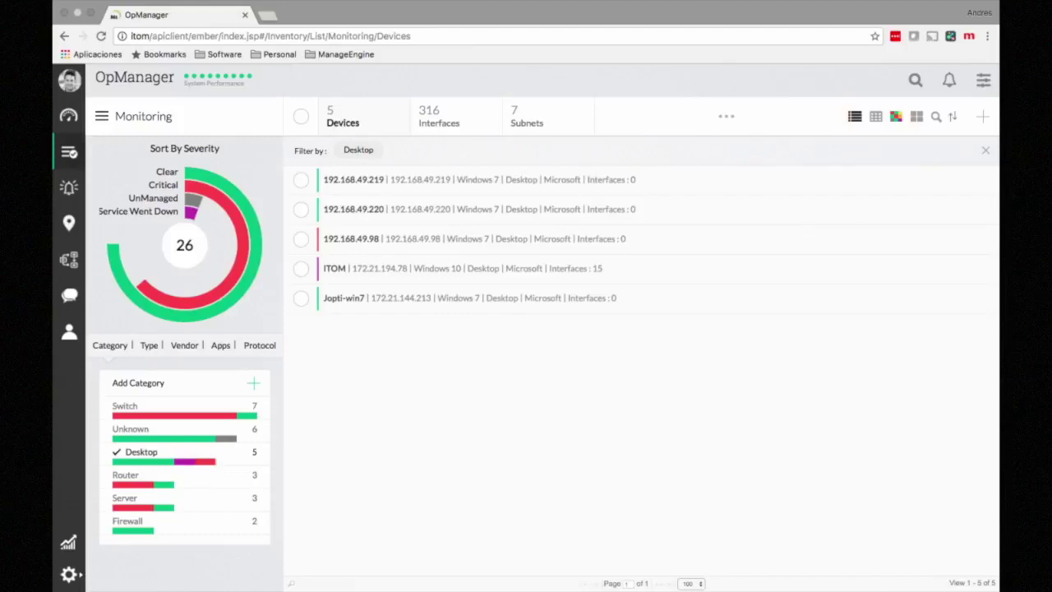
{"action": "left_click", "coordinate": [333, 268]}
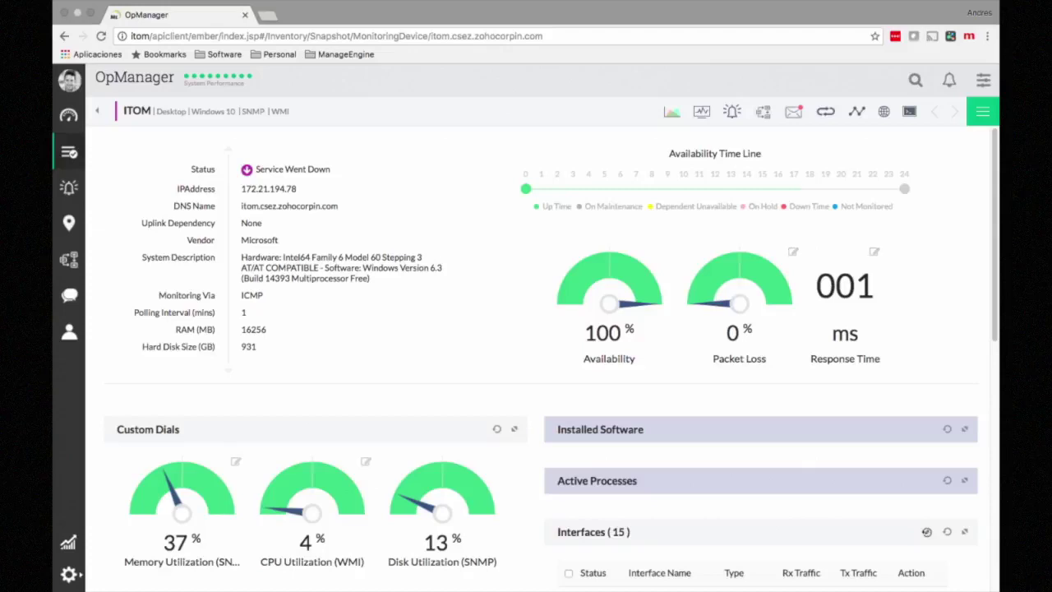
{"action": "scroll", "coordinate": [551, 358], "scroll_direction": "down", "scroll_amount": 3}
{"action": "scroll", "coordinate": [365, 238], "scroll_direction": "down", "scroll_amount": 2}
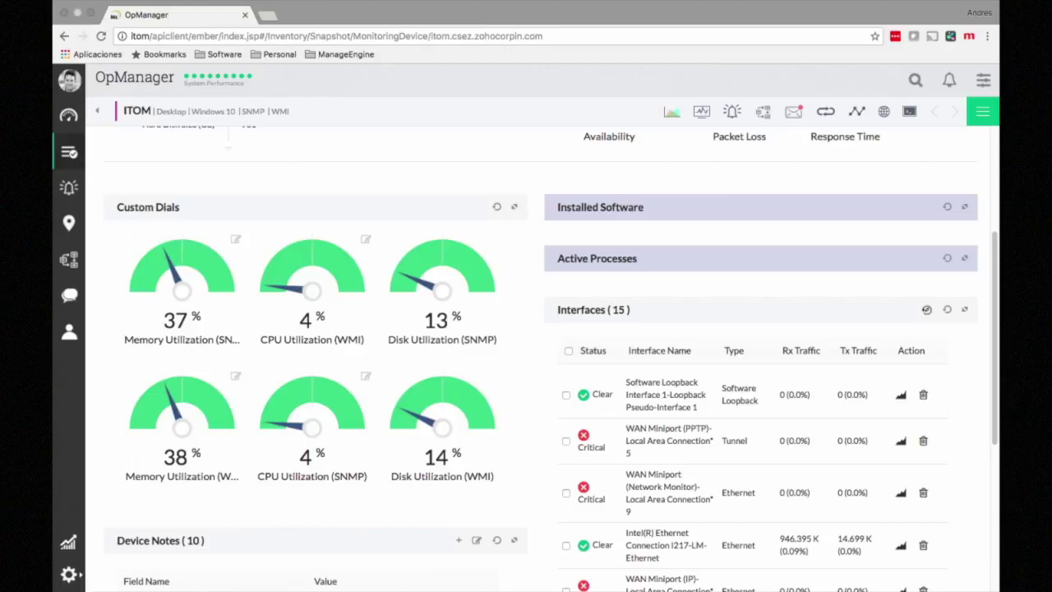
Step: Scroll through the ITOM snapshot, then open its list of Windows NT service down and clear alerts
{"action": "scroll", "coordinate": [553, 360], "scroll_direction": "down", "scroll_amount": 2}
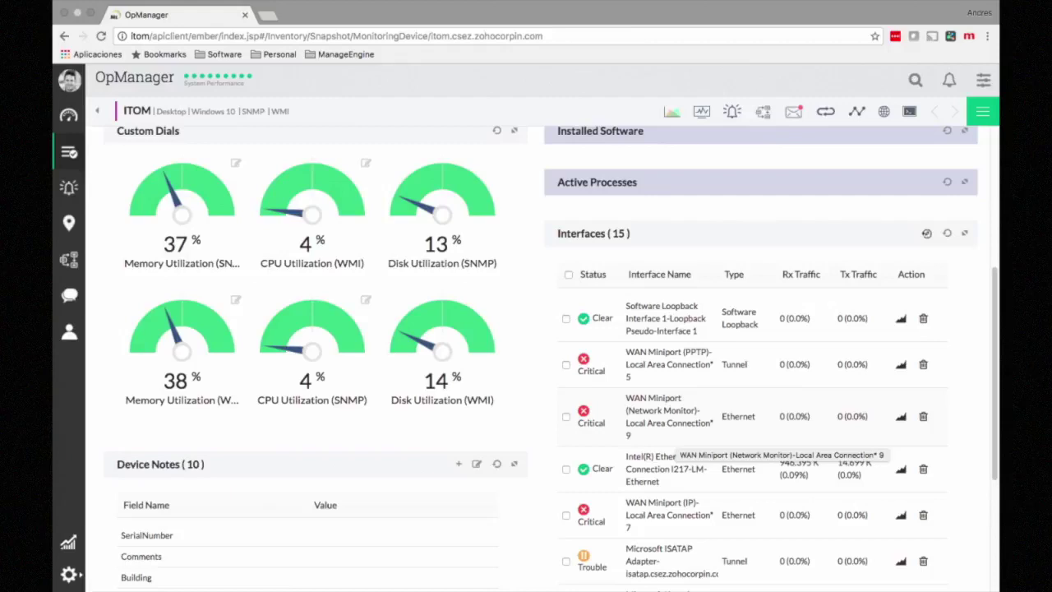
{"action": "scroll", "coordinate": [551, 358], "scroll_direction": "down", "scroll_amount": 1}
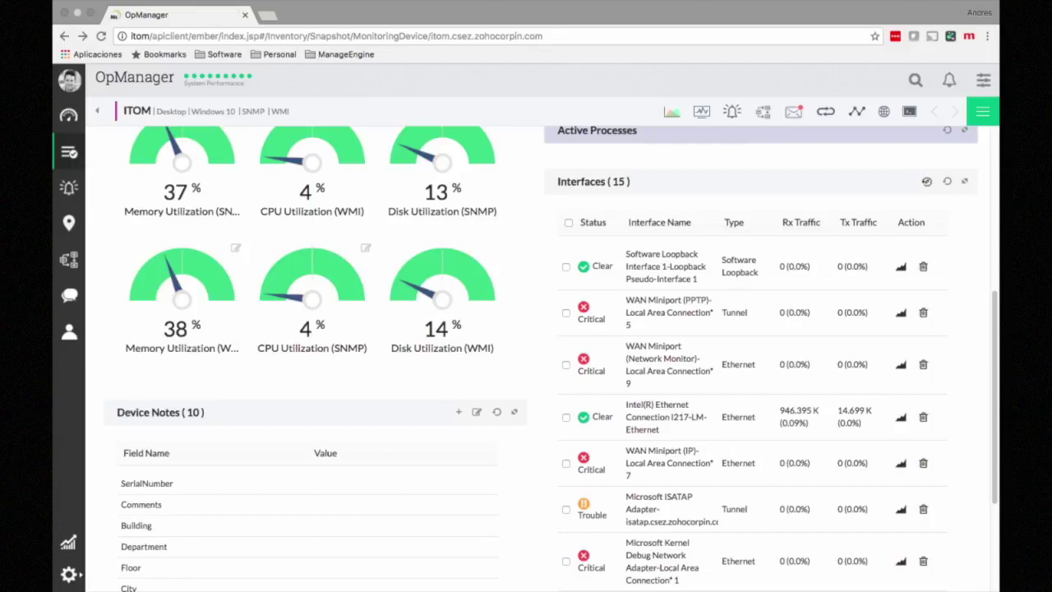
{"action": "scroll", "coordinate": [526, 353], "scroll_direction": "down", "scroll_amount": 5}
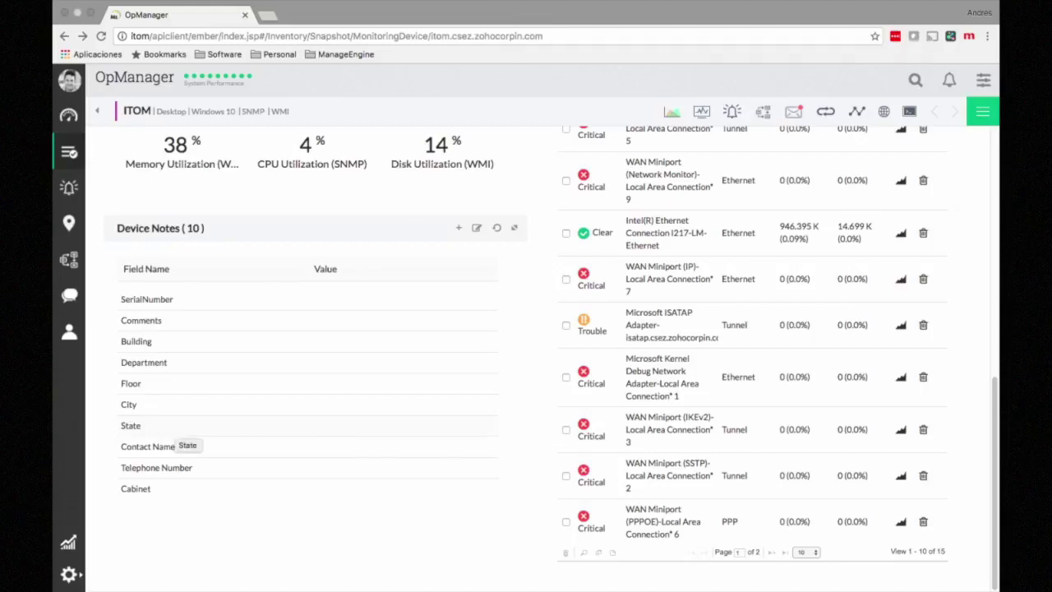
{"action": "scroll", "coordinate": [526, 354], "scroll_direction": "up", "scroll_amount": 15}
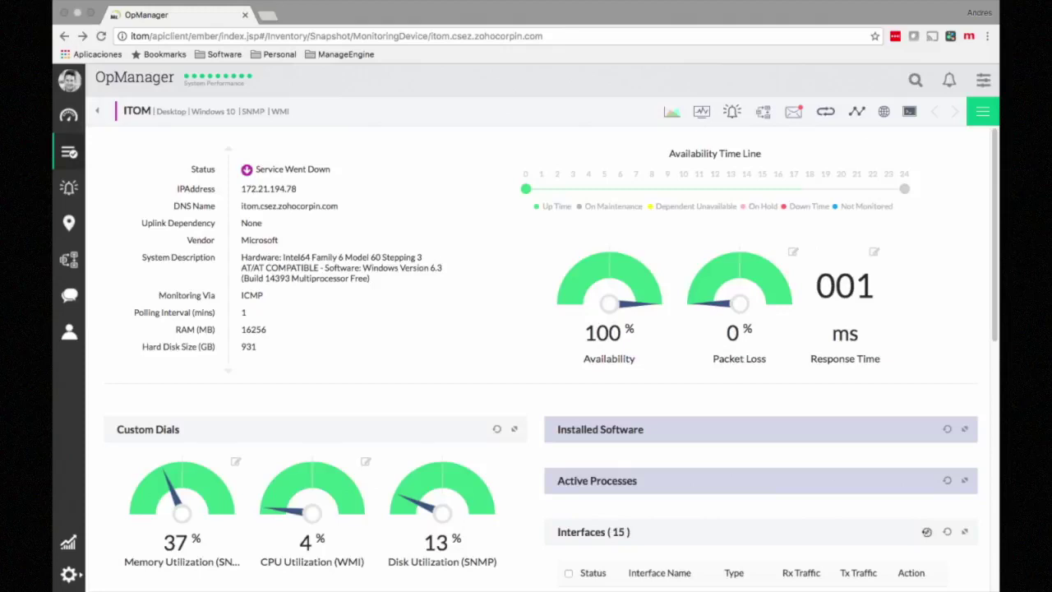
{"action": "left_click", "coordinate": [733, 111]}
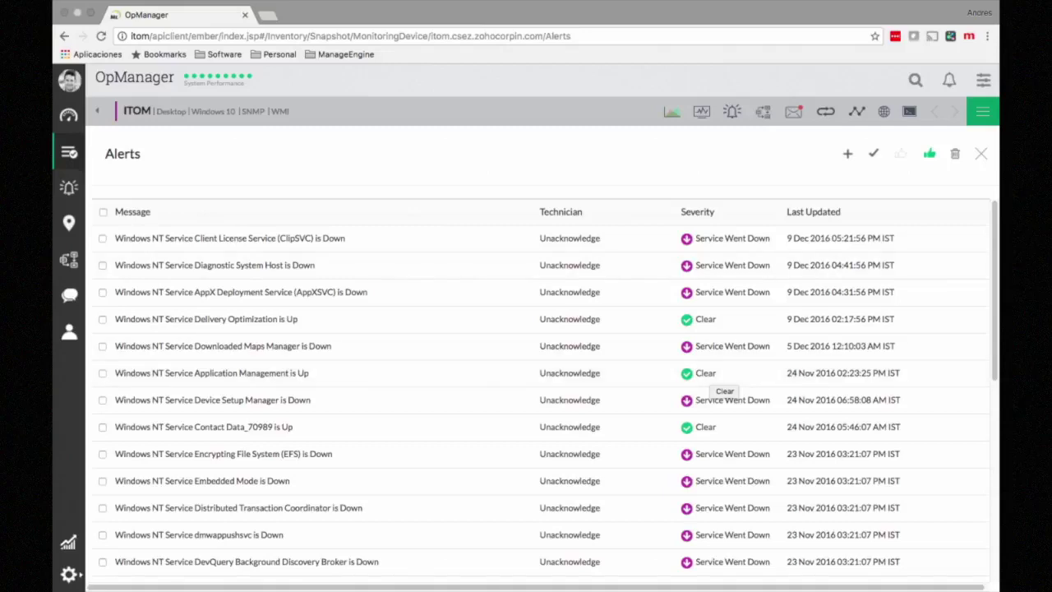
Step: Close the Alerts panel and open the ITOM device's Monitors list
{"action": "left_click", "coordinate": [981, 154]}
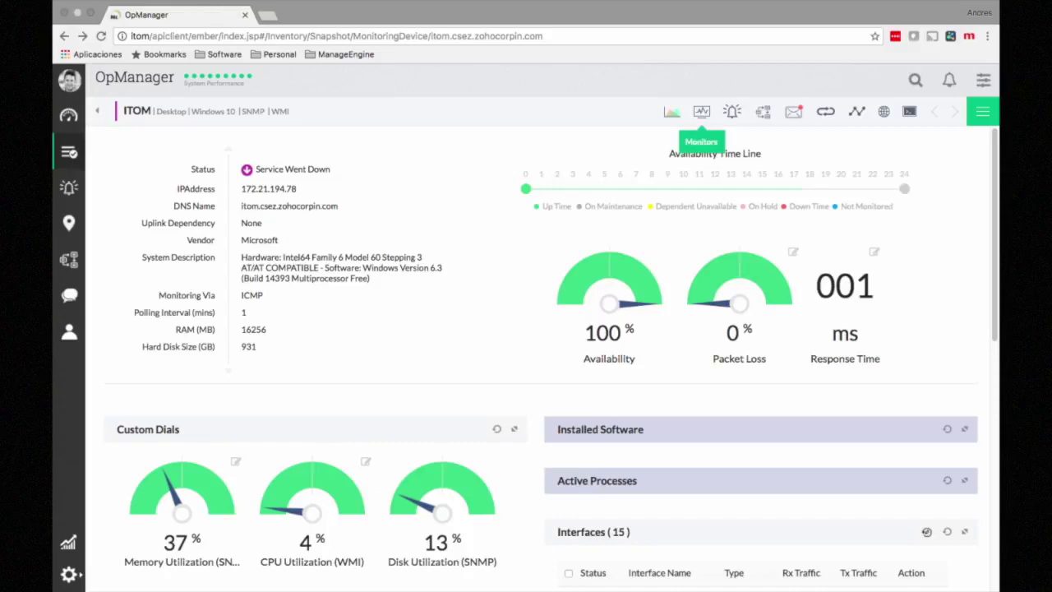
{"action": "left_click", "coordinate": [701, 111]}
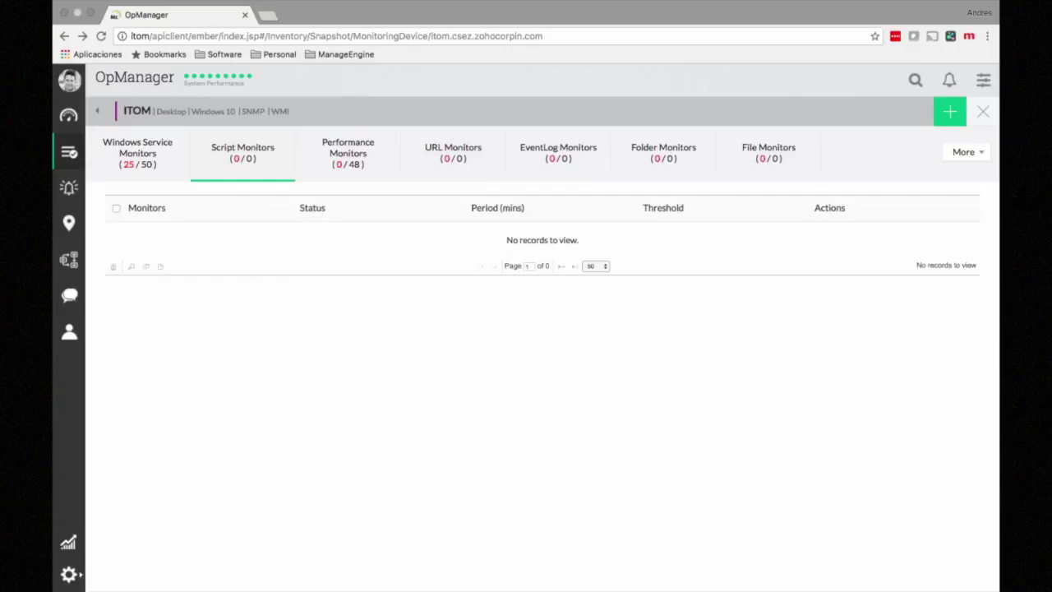
Step: Expand the More monitor types to list the 50 Windows Service Monitors, such as ActiveX Installer
{"action": "left_click", "coordinate": [967, 152]}
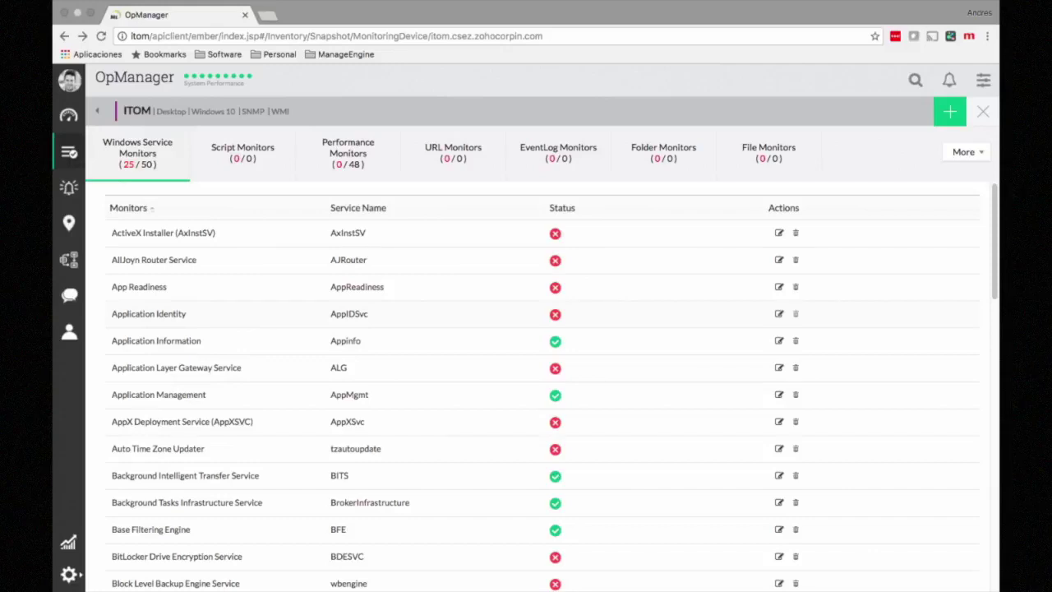
{"action": "left_click", "coordinate": [966, 152]}
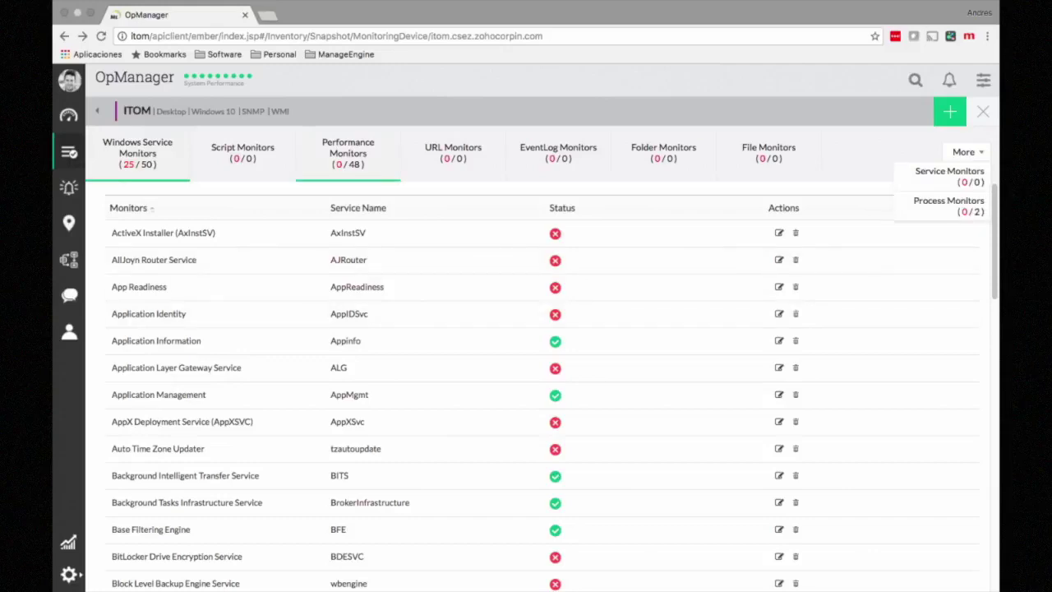
Step: List the ITOM device's 48 performance monitors and open the Memory Utilization graph
{"action": "left_click", "coordinate": [348, 153]}
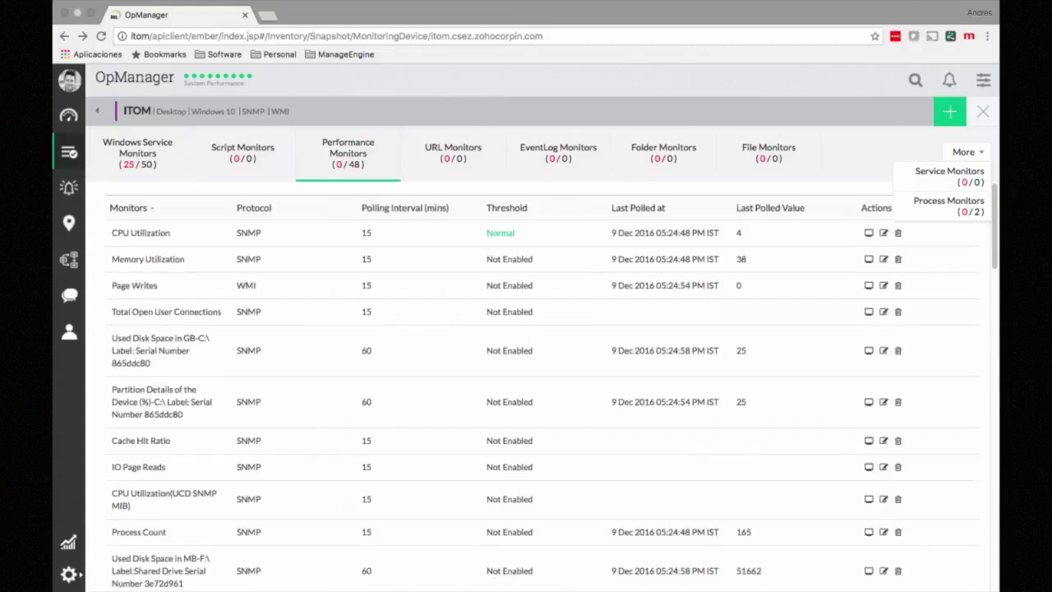
{"action": "left_click", "coordinate": [967, 153]}
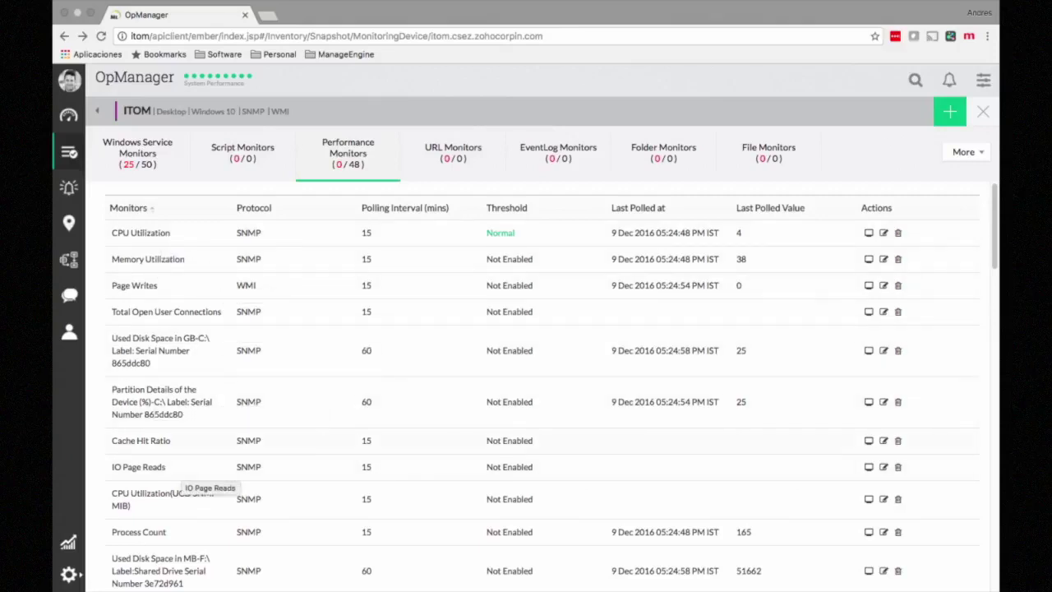
{"action": "scroll", "coordinate": [553, 385], "scroll_direction": "down", "scroll_amount": 1}
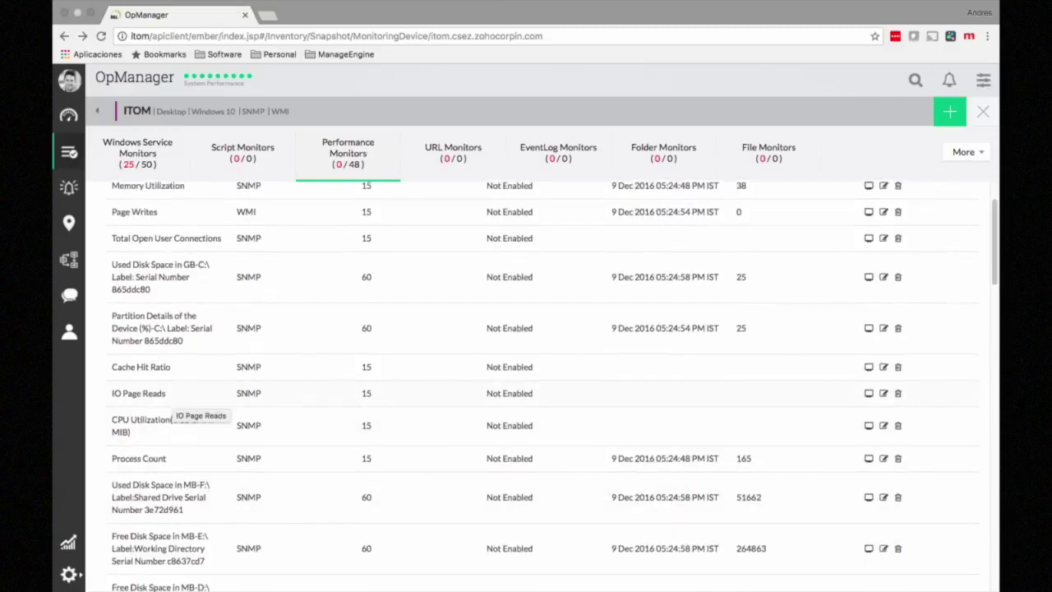
{"action": "scroll", "coordinate": [164, 407], "scroll_direction": "down", "scroll_amount": 2}
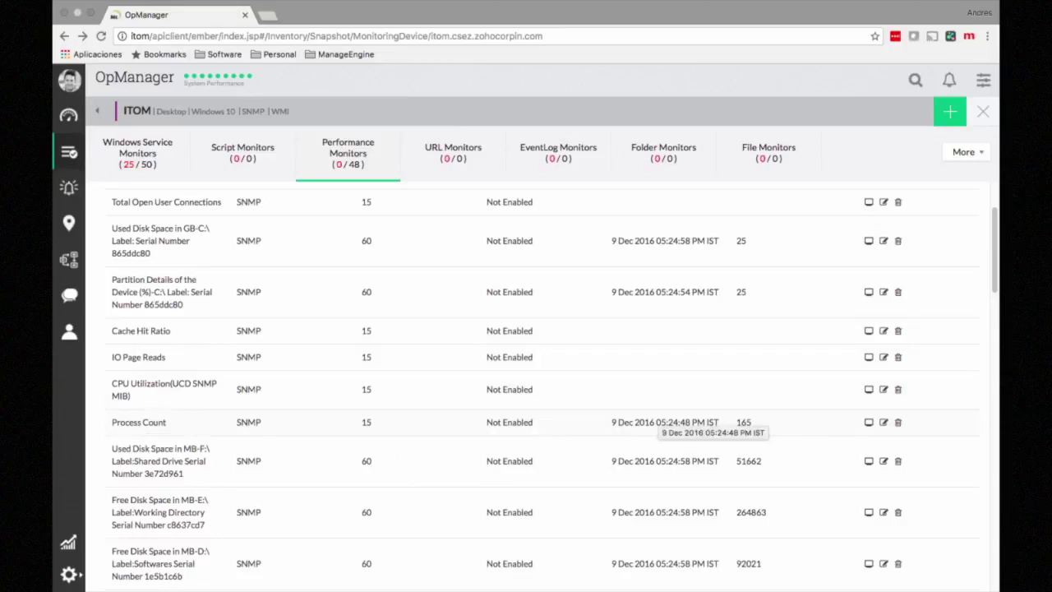
{"action": "scroll", "coordinate": [699, 423], "scroll_direction": "up", "scroll_amount": 3}
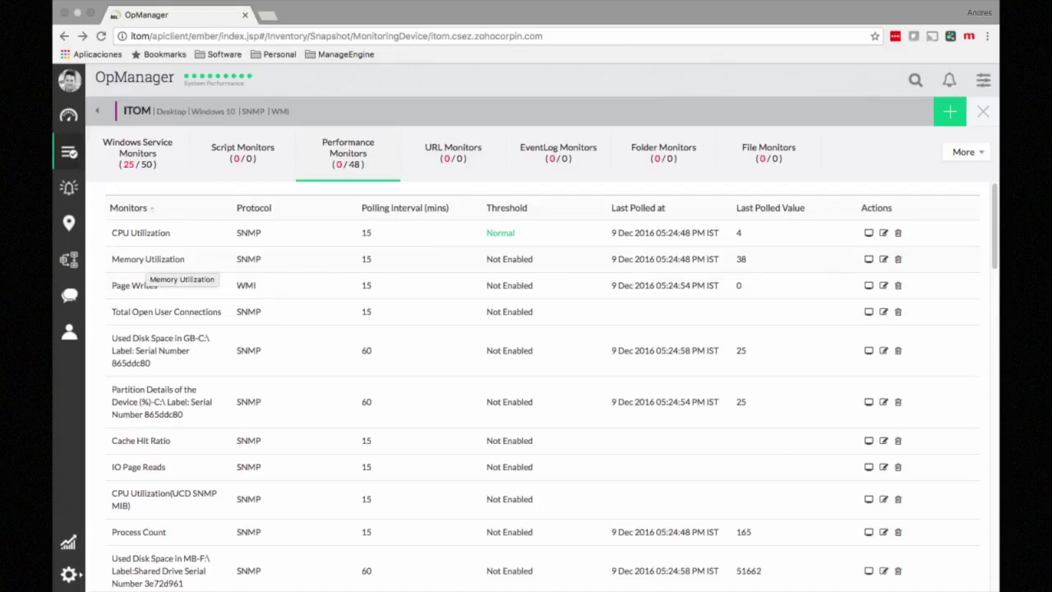
{"action": "left_click", "coordinate": [148, 260]}
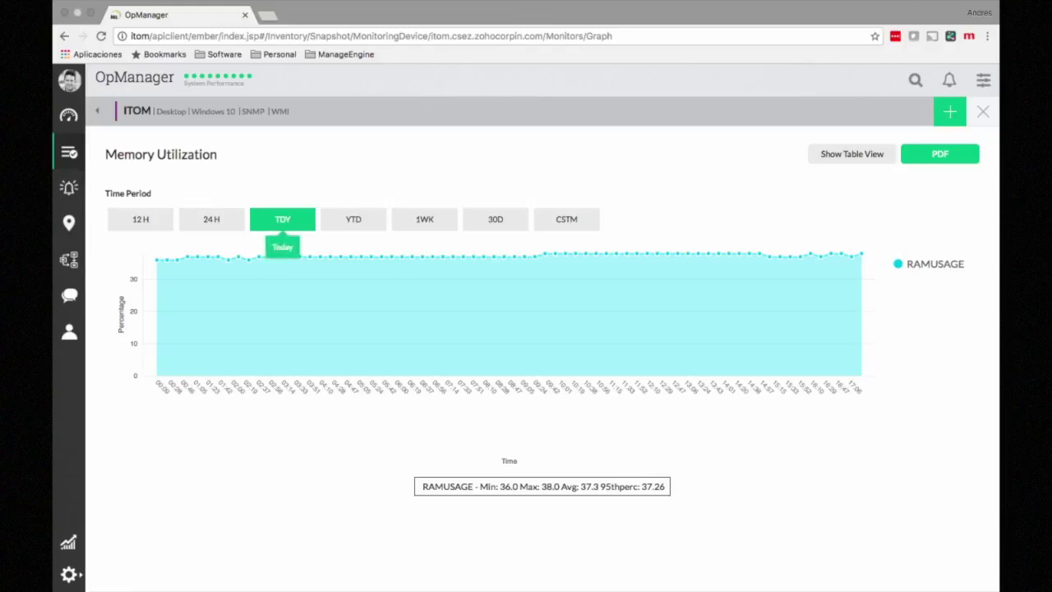
Step: Chart ITOM memory use over 12 hours, 1 week, then 30 days, checking the 46% peak
{"action": "left_click", "coordinate": [140, 219]}
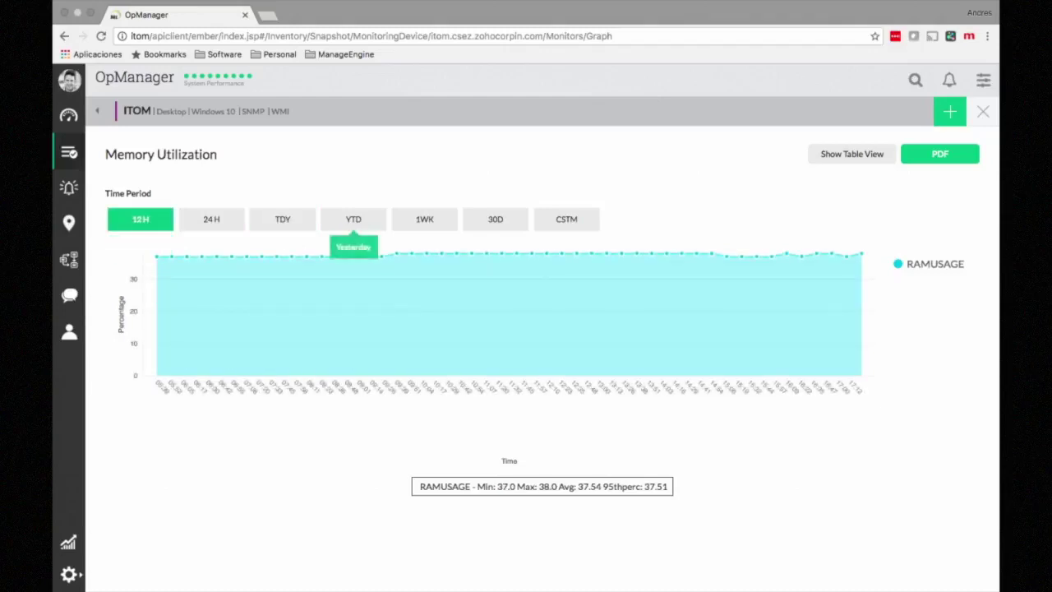
{"action": "left_click", "coordinate": [424, 220]}
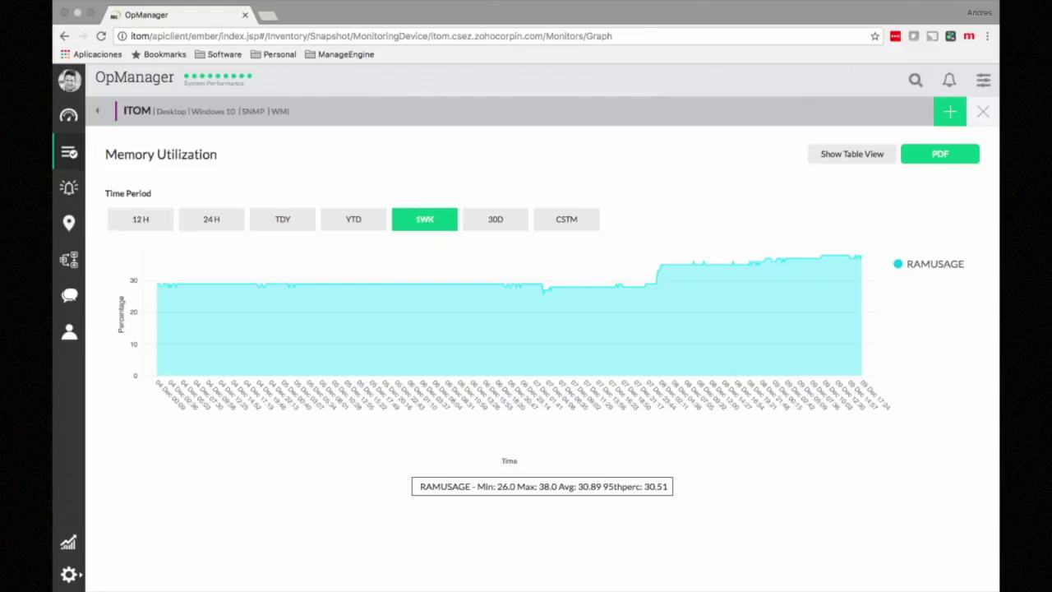
{"action": "left_click", "coordinate": [495, 220]}
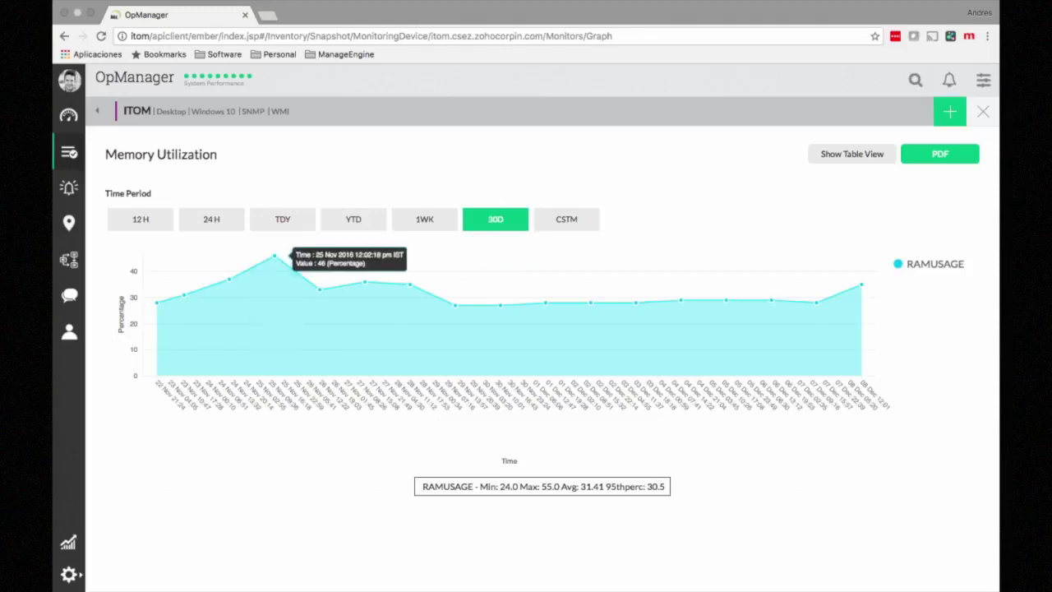
{"action": "mouse_move", "coordinate": [278, 263]}
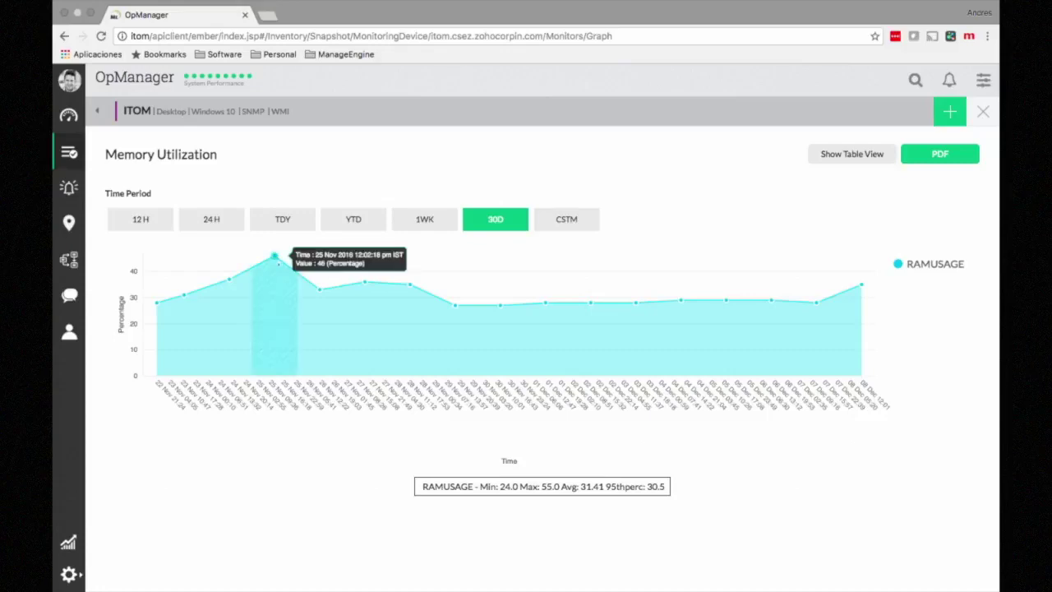
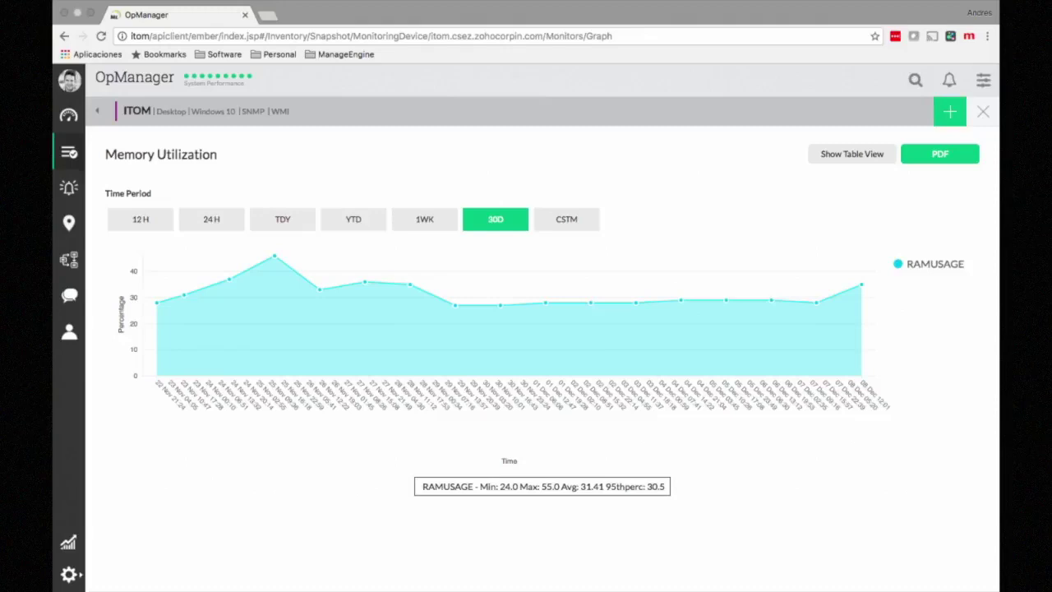
Step: Close the Memory Utilization graph and show the ITOM device's empty Folder Monitors form
{"action": "left_click", "coordinate": [983, 112]}
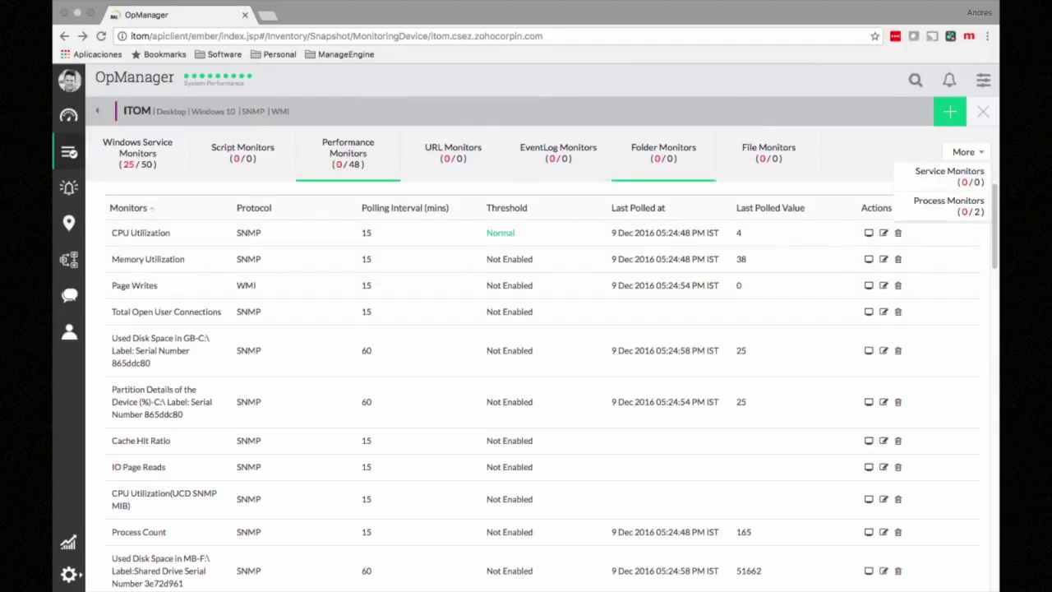
{"action": "left_click", "coordinate": [663, 152]}
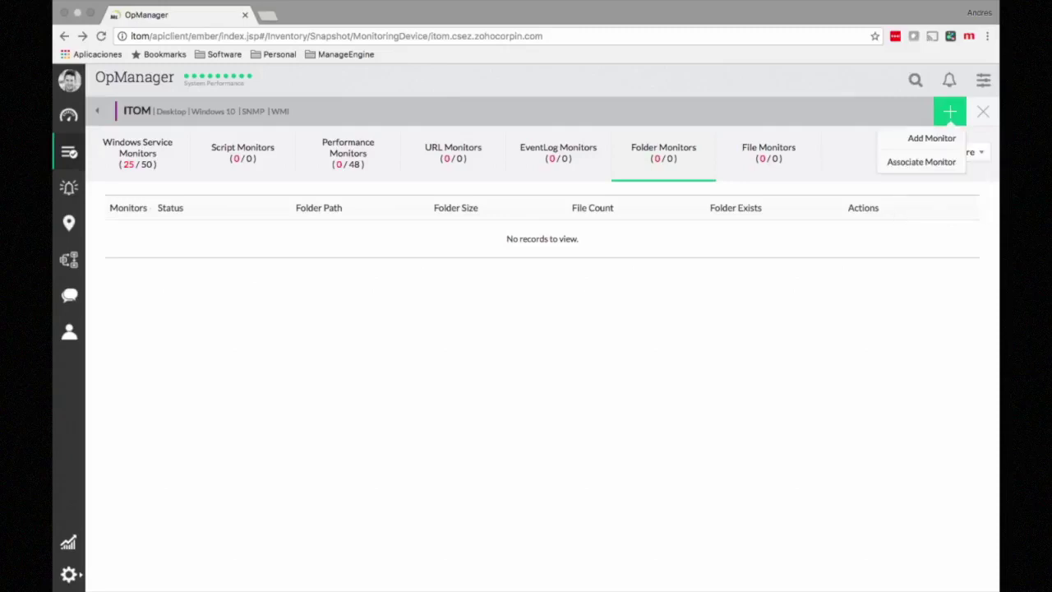
{"action": "mouse_move", "coordinate": [950, 112]}
{"action": "left_click", "coordinate": [932, 138]}
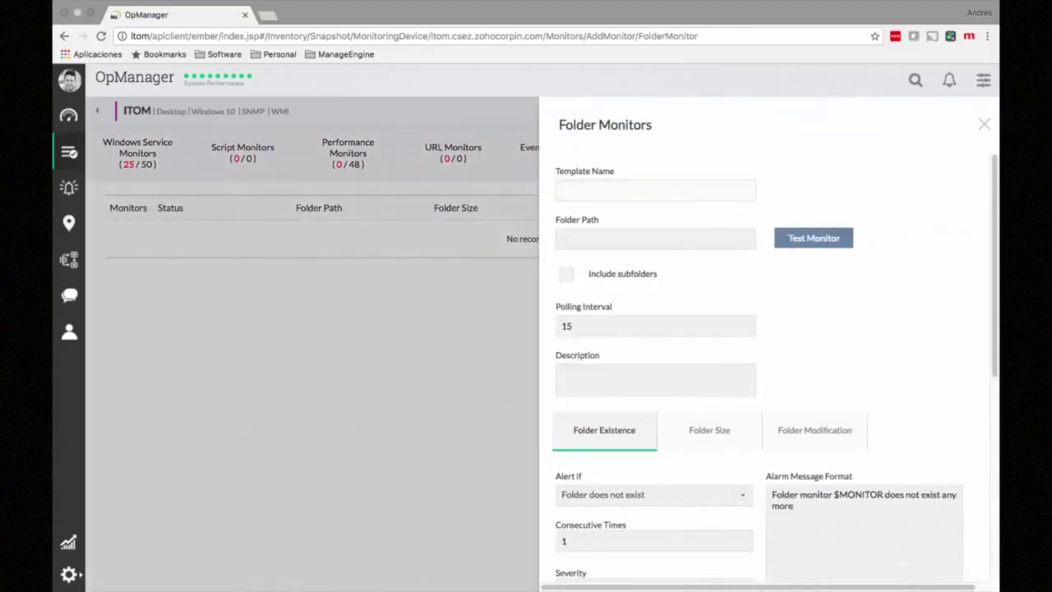
{"action": "scroll", "coordinate": [773, 368], "scroll_direction": "down", "scroll_amount": 1}
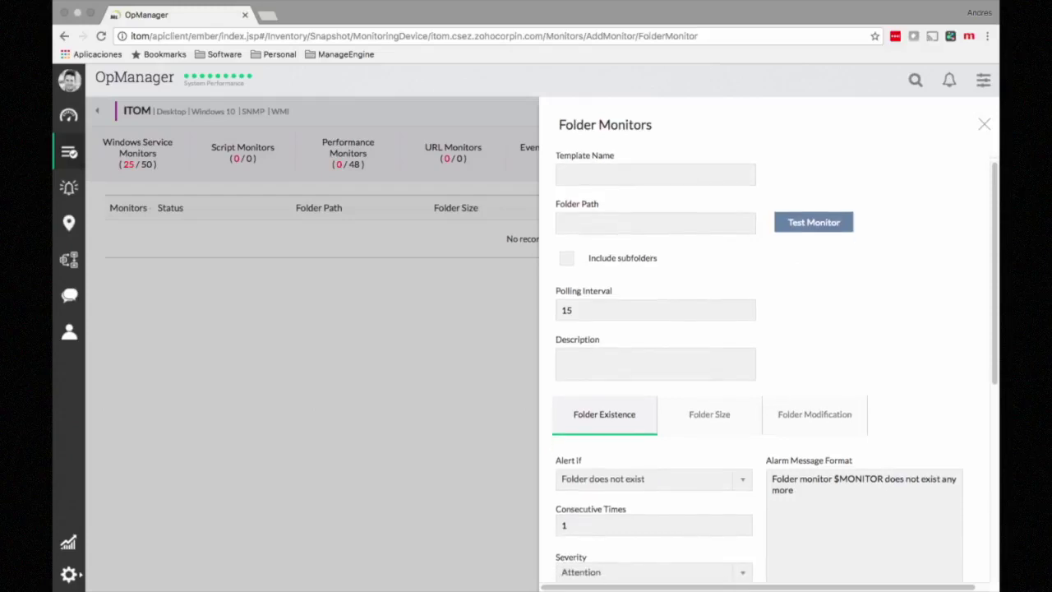
{"action": "scroll", "coordinate": [773, 368], "scroll_direction": "up", "scroll_amount": 1}
{"action": "scroll", "coordinate": [772, 368], "scroll_direction": "down", "scroll_amount": 4}
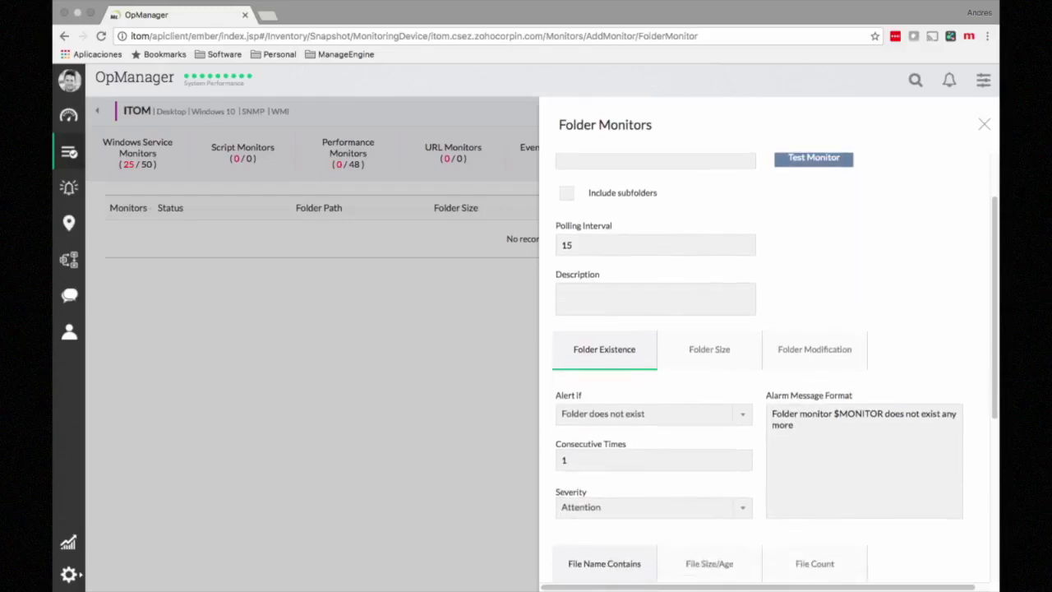
{"action": "scroll", "coordinate": [772, 369], "scroll_direction": "down", "scroll_amount": 7}
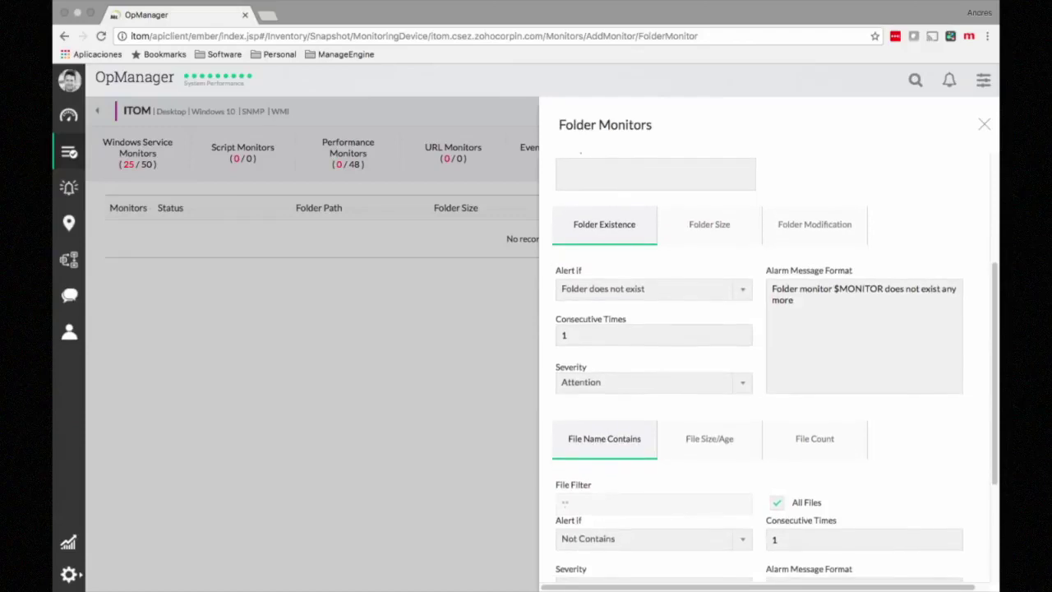
{"action": "left_click", "coordinate": [709, 225]}
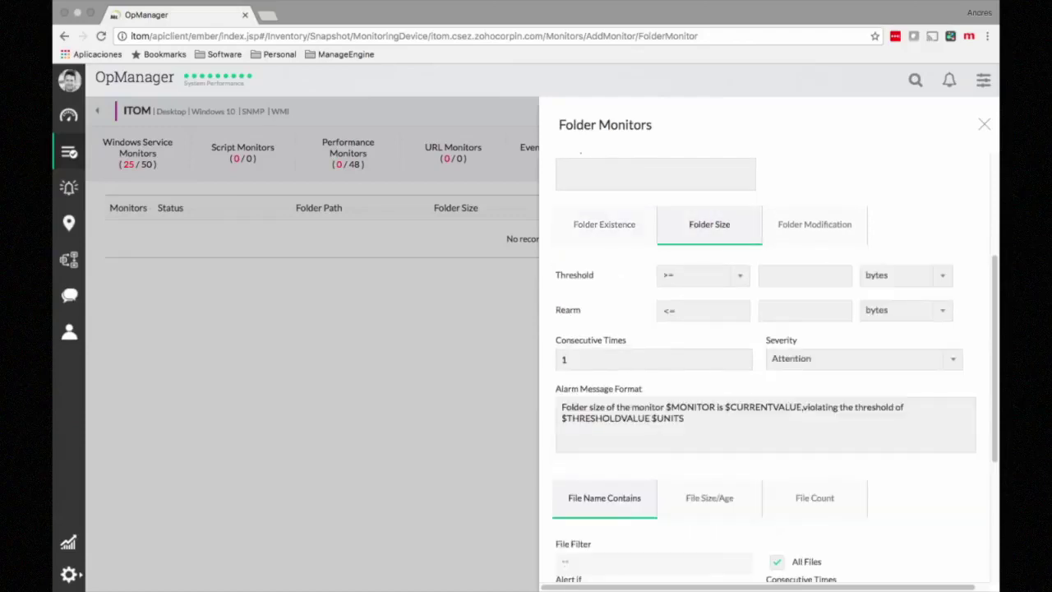
{"action": "left_click", "coordinate": [814, 224]}
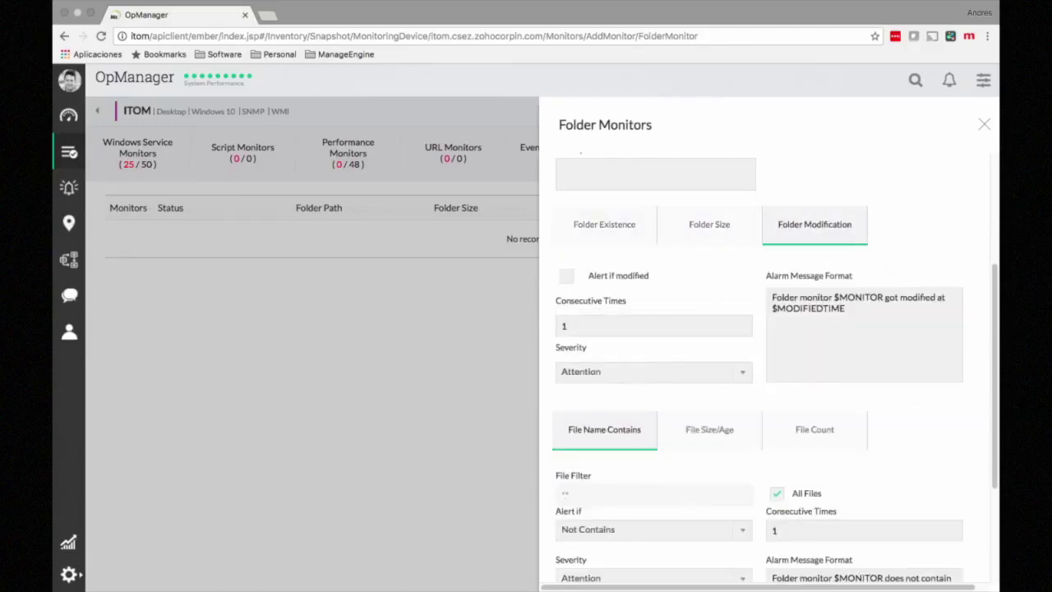
{"action": "scroll", "coordinate": [775, 367], "scroll_direction": "down", "scroll_amount": 3}
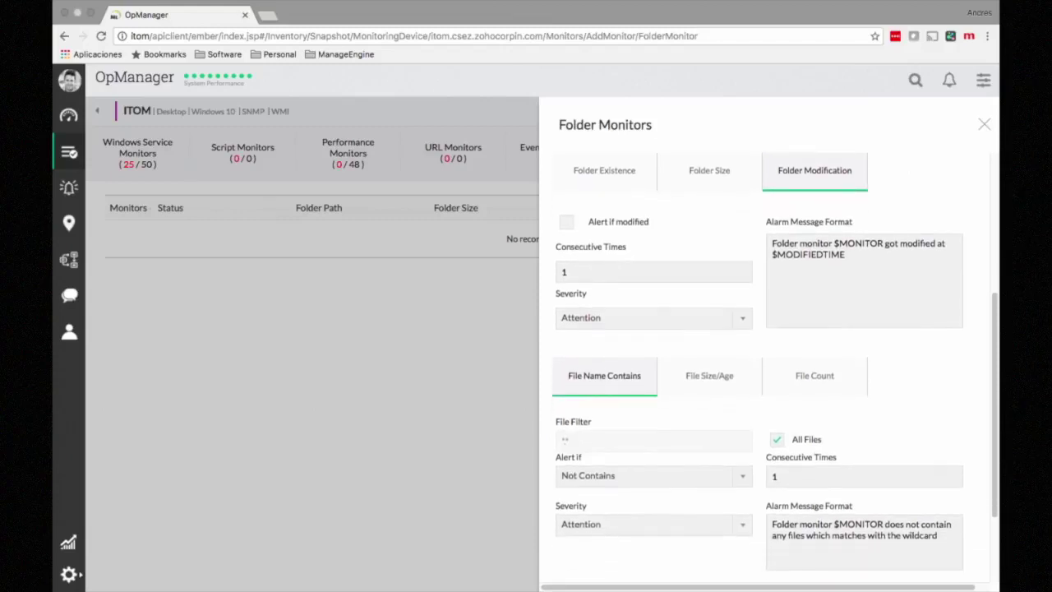
{"action": "scroll", "coordinate": [775, 364], "scroll_direction": "down", "scroll_amount": 4}
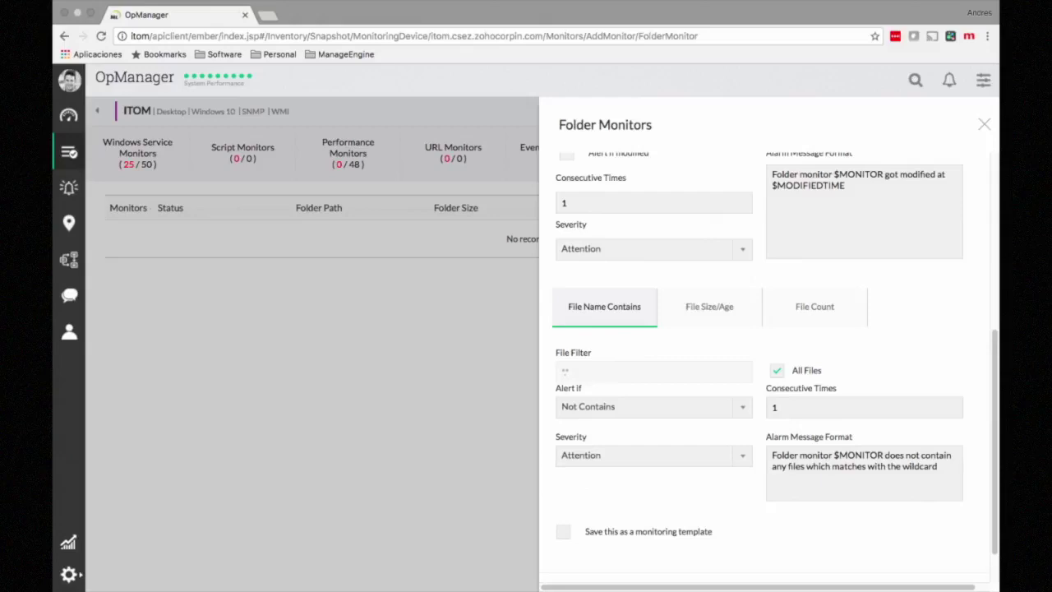
{"action": "left_click", "coordinate": [709, 307]}
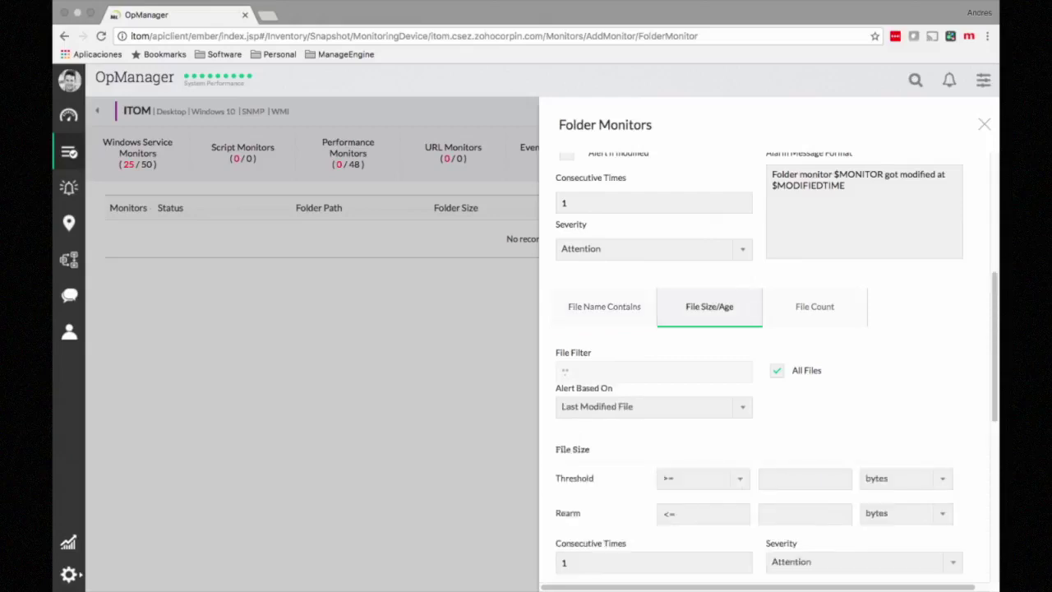
{"action": "scroll", "coordinate": [776, 366], "scroll_direction": "down", "scroll_amount": 3}
{"action": "left_click", "coordinate": [814, 263]}
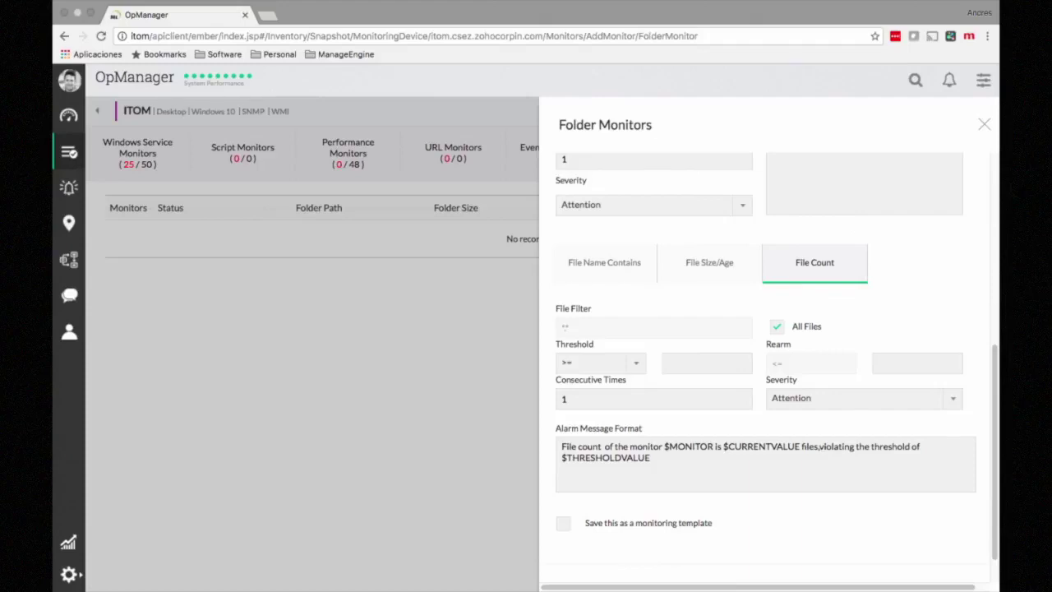
{"action": "left_click", "coordinate": [983, 124]}
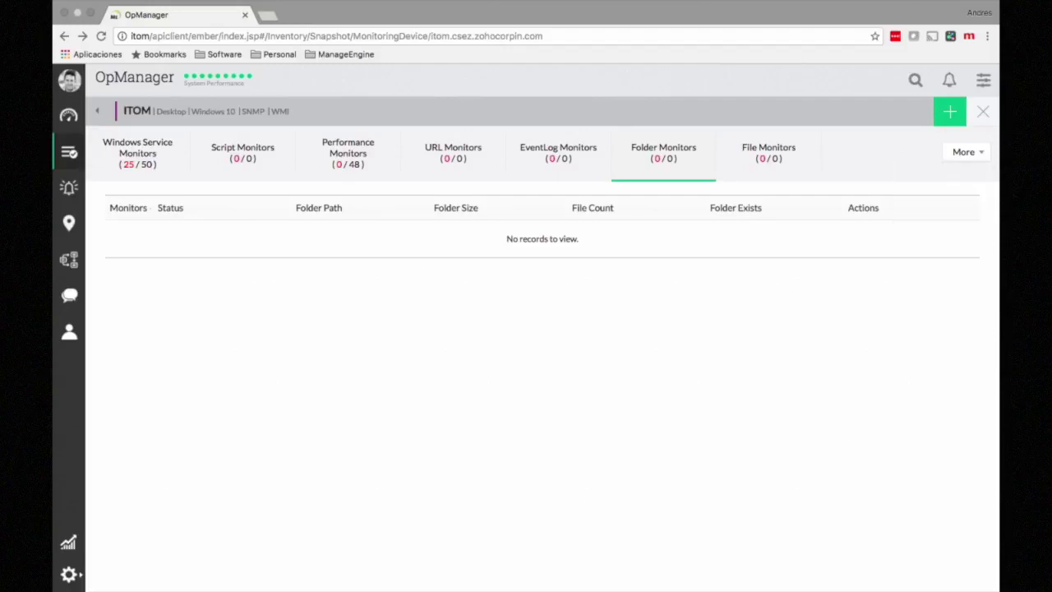
Step: Open the Quick Configuration Wizard from the admin Monitoring settings
{"action": "left_click", "coordinate": [69, 574]}
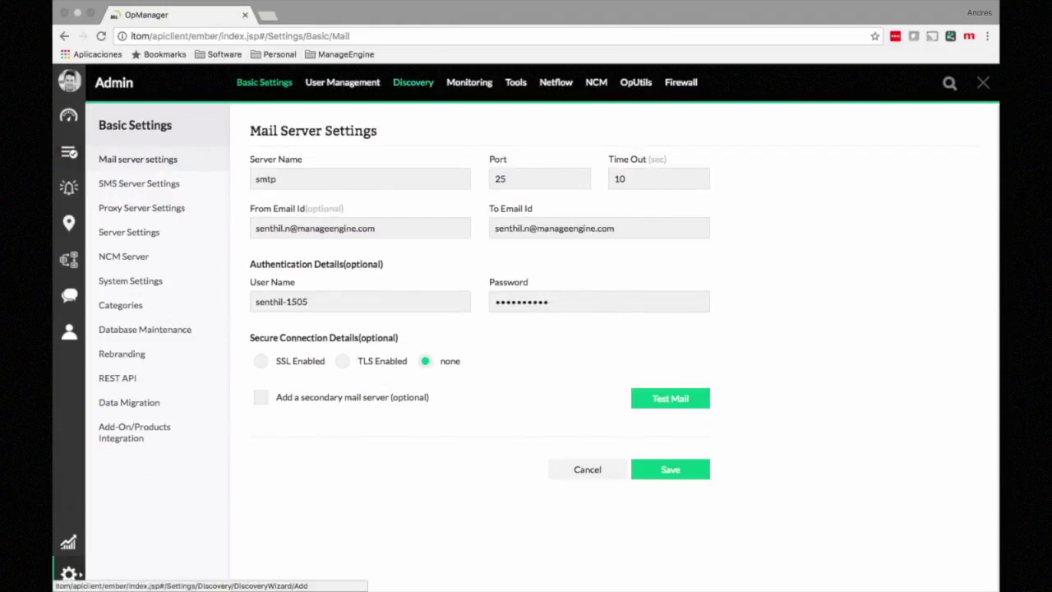
{"action": "left_click", "coordinate": [469, 83]}
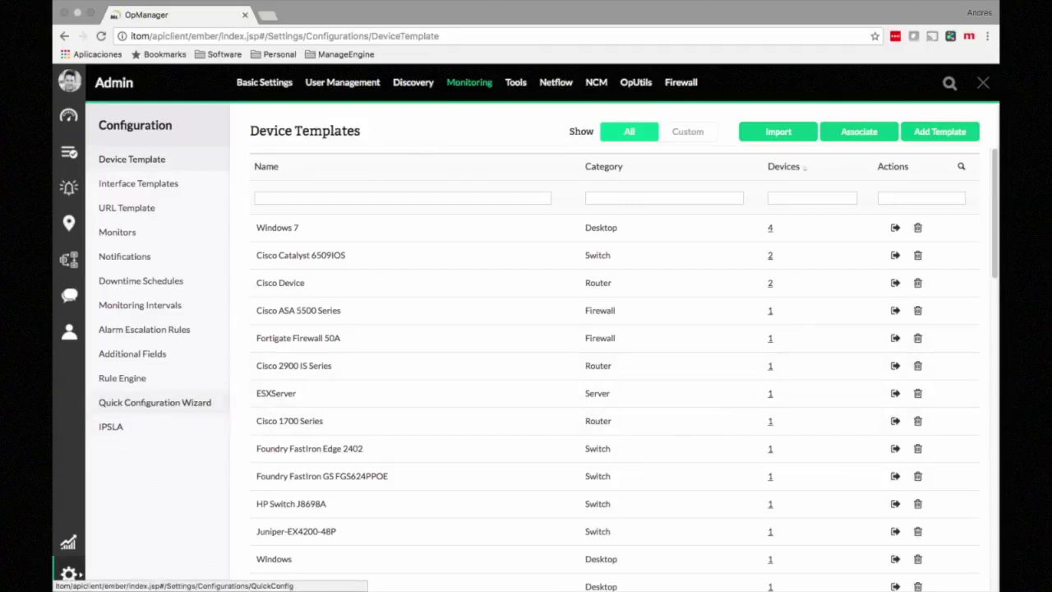
{"action": "left_click", "coordinate": [155, 402]}
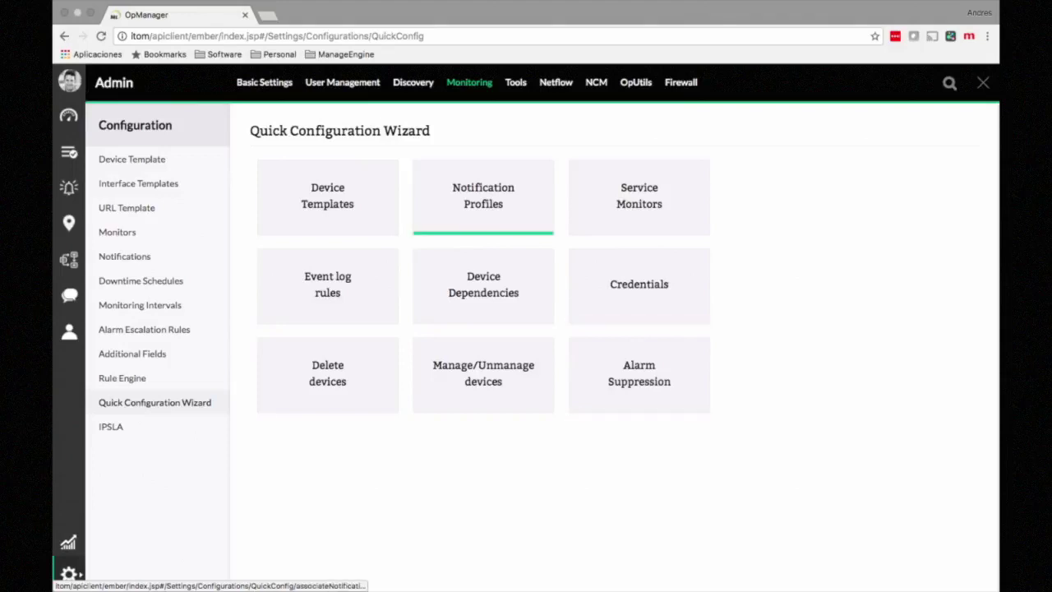
Step: Move devices from 1.1.11.1 onward to service monitoring, then list all 26 inventory devices
{"action": "left_click", "coordinate": [638, 197]}
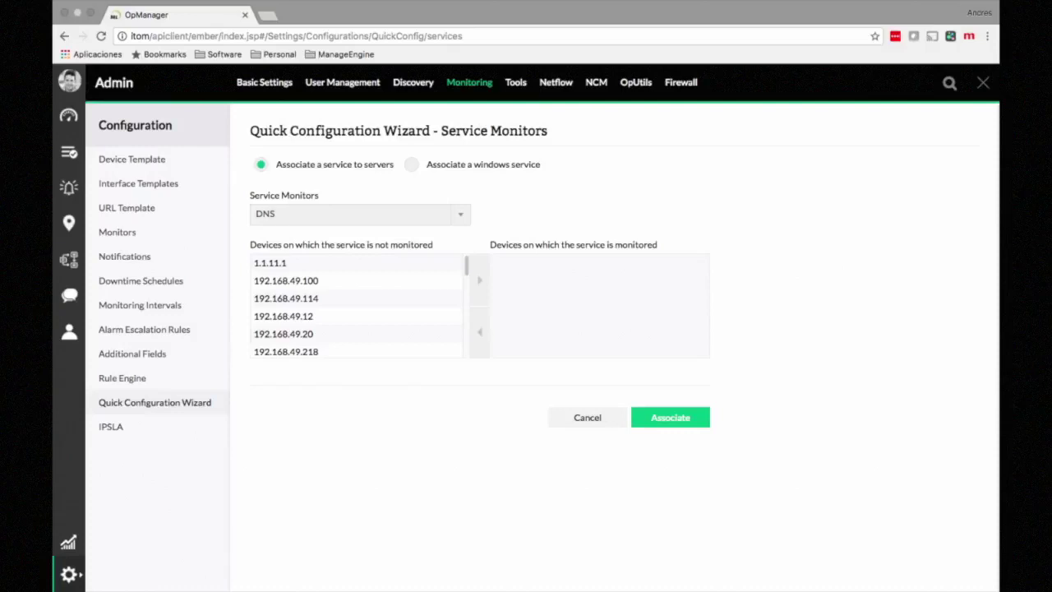
{"action": "left_click", "coordinate": [356, 263]}
{"action": "key", "text": "shift+Down"}
{"action": "key", "text": "shift+Down"}
{"action": "key", "text": "shift+Down"}
{"action": "key", "text": "shift+Down"}
{"action": "key", "text": "shift+Down"}
{"action": "key", "text": "shift+Down"}
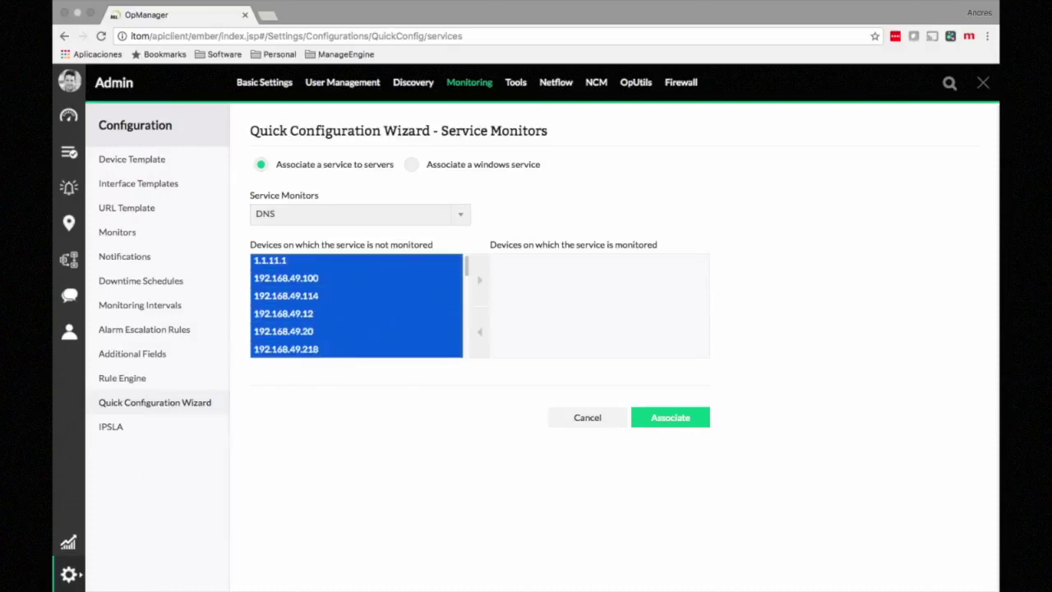
{"action": "left_click", "coordinate": [480, 281]}
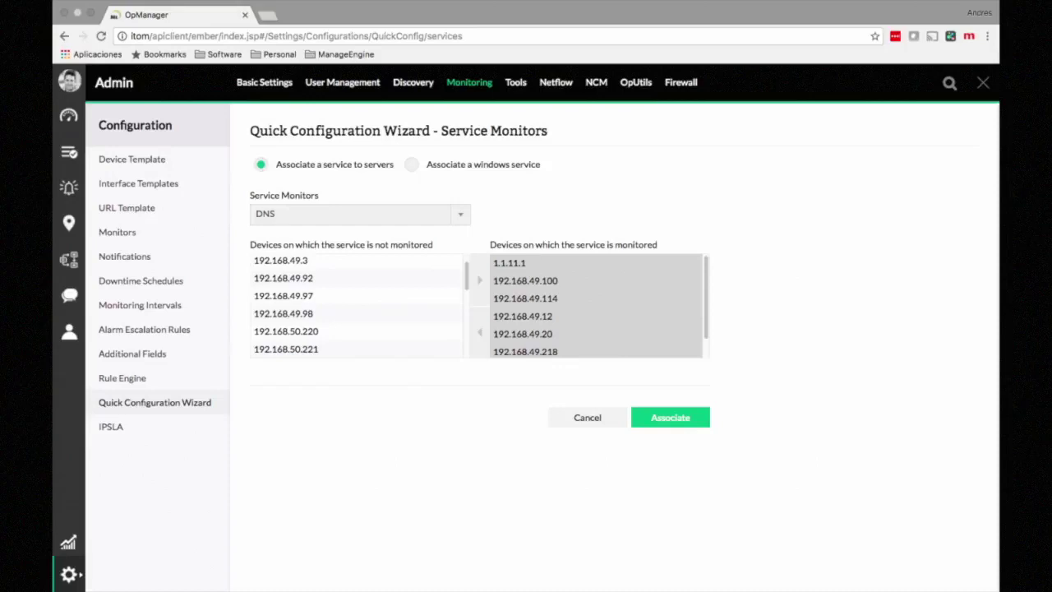
{"action": "left_click", "coordinate": [588, 417]}
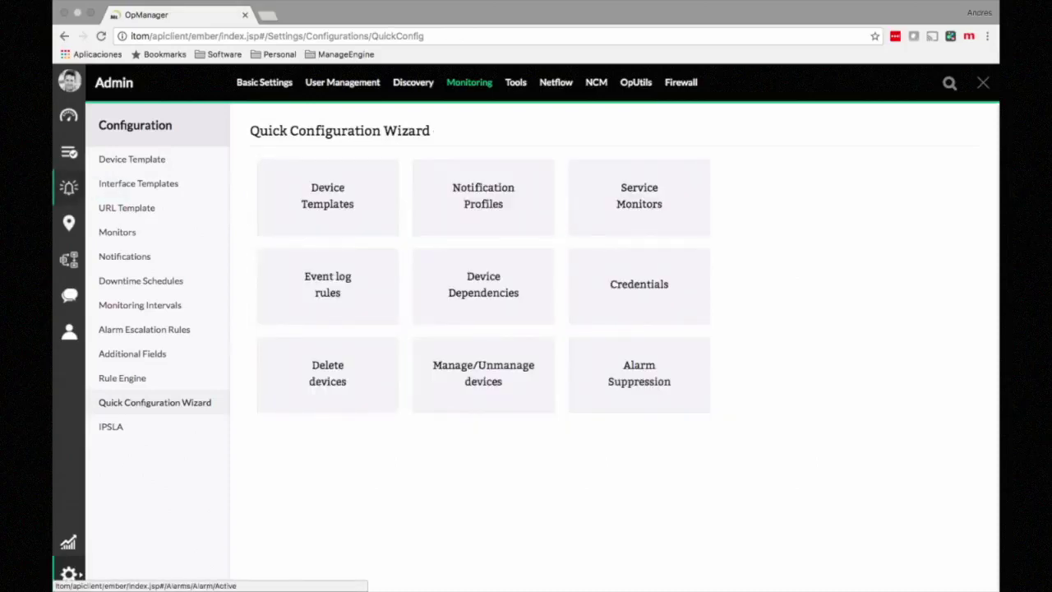
{"action": "left_click", "coordinate": [69, 152]}
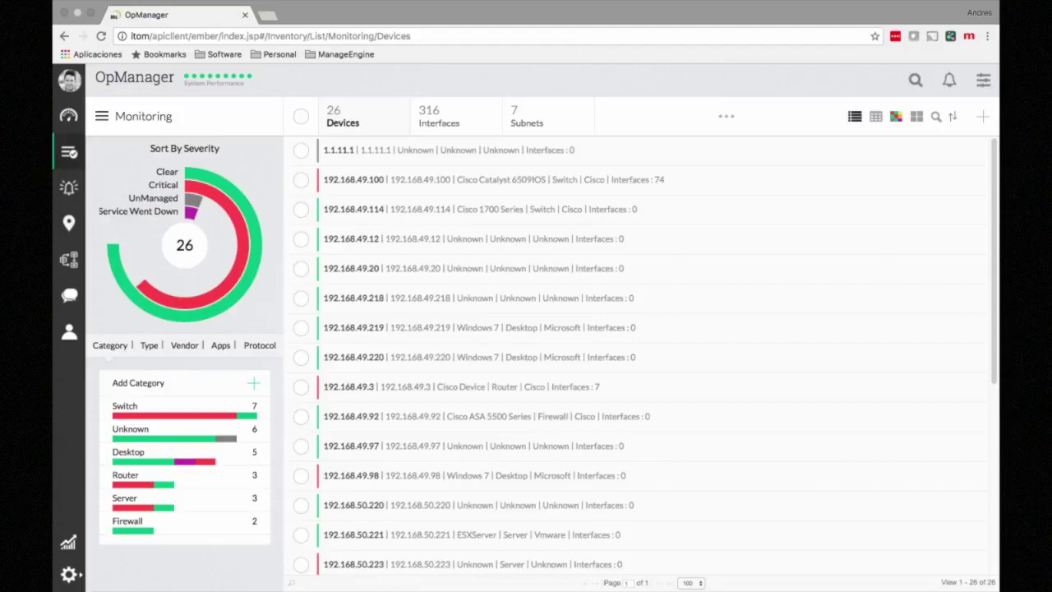
Step: Filter the inventory to Switches and open Cisco.deviceexpert.com's full snapshot page
{"action": "left_click", "coordinate": [125, 405]}
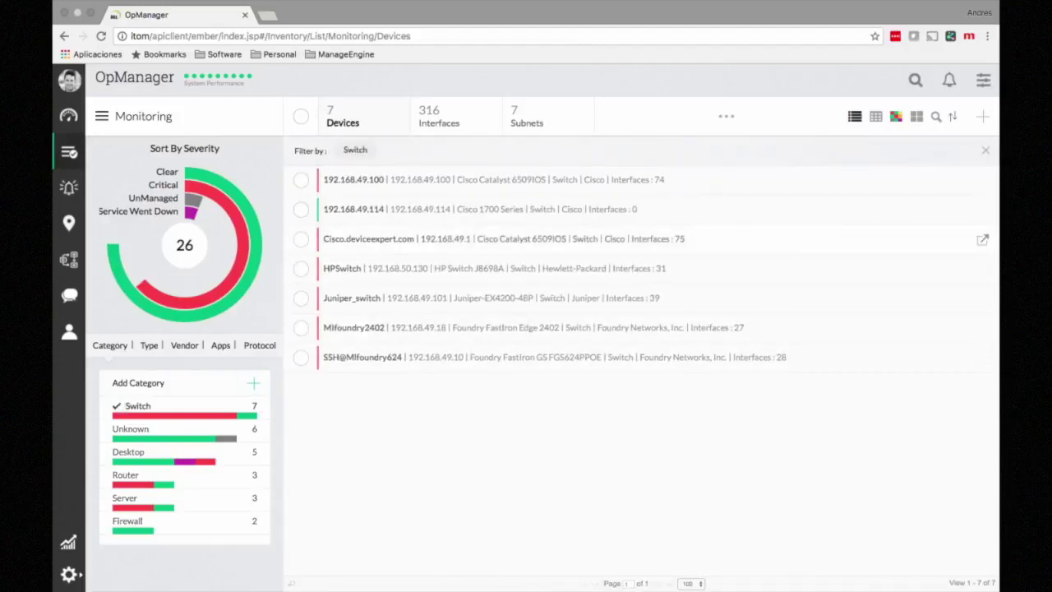
{"action": "left_click", "coordinate": [369, 239]}
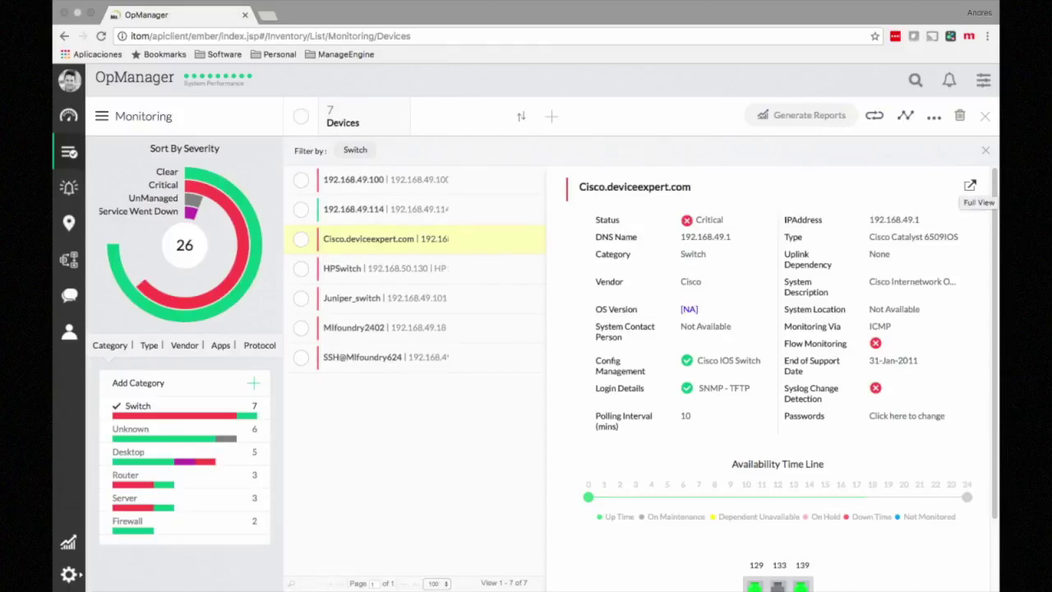
{"action": "left_click", "coordinate": [970, 186]}
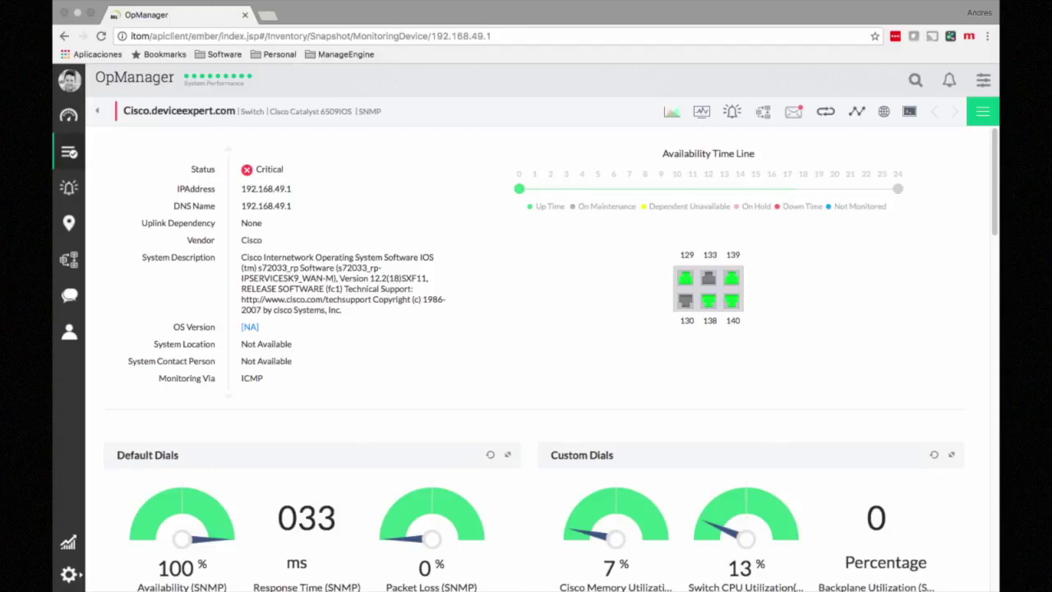
{"action": "mouse_move", "coordinate": [731, 300]}
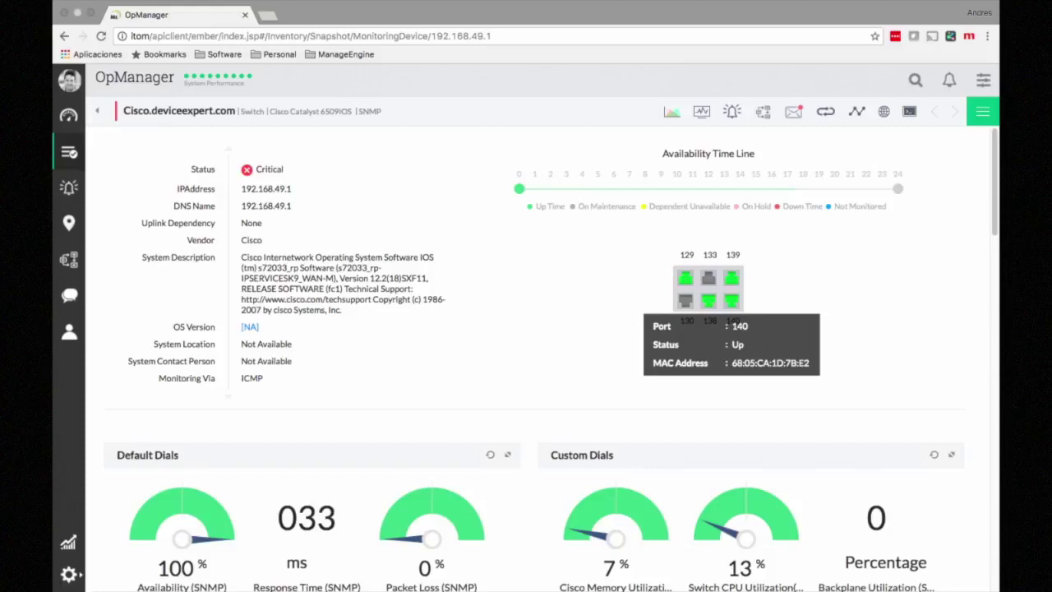
{"action": "scroll", "coordinate": [534, 367], "scroll_direction": "down", "scroll_amount": 3}
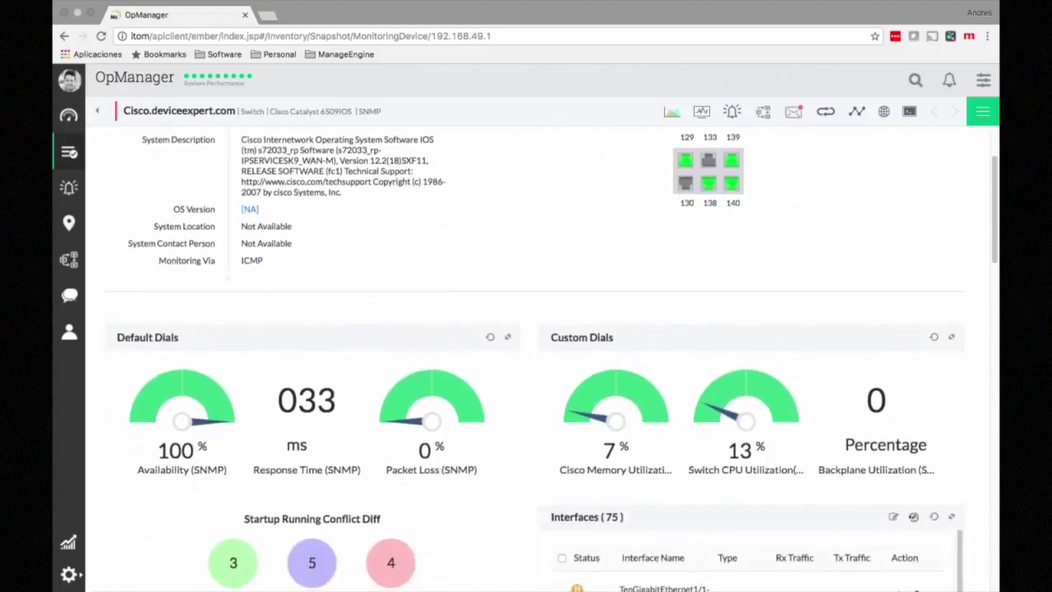
{"action": "scroll", "coordinate": [534, 367], "scroll_direction": "down", "scroll_amount": 1}
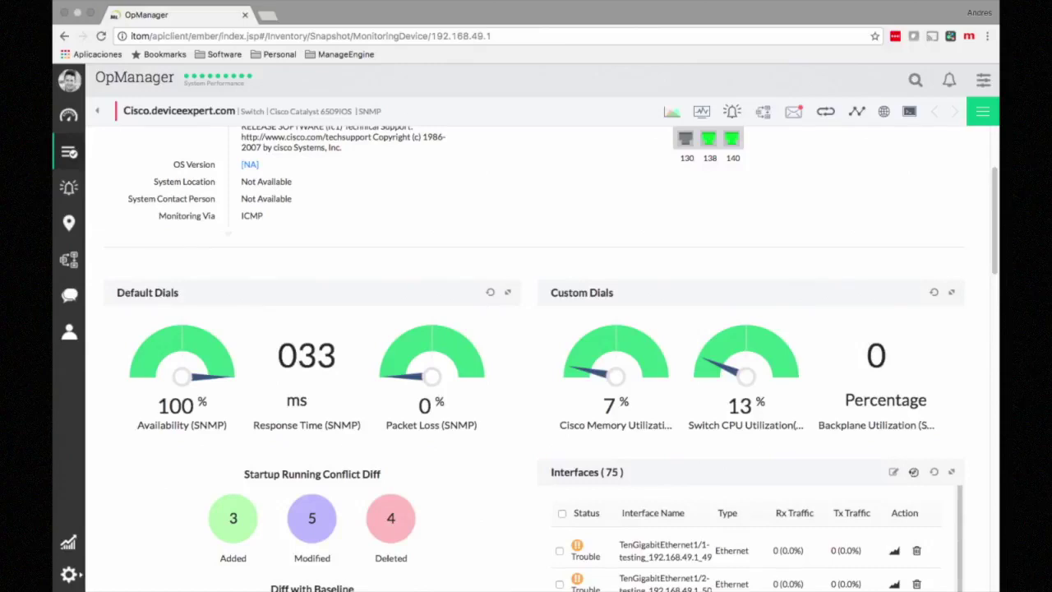
{"action": "scroll", "coordinate": [534, 366], "scroll_direction": "down", "scroll_amount": 1}
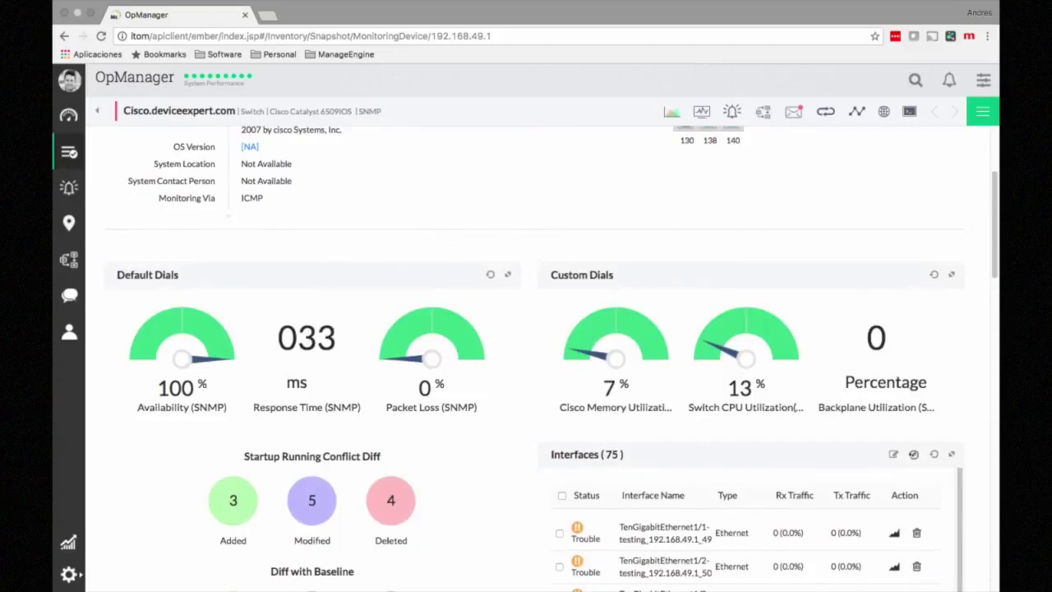
{"action": "scroll", "coordinate": [534, 367], "scroll_direction": "down", "scroll_amount": 1}
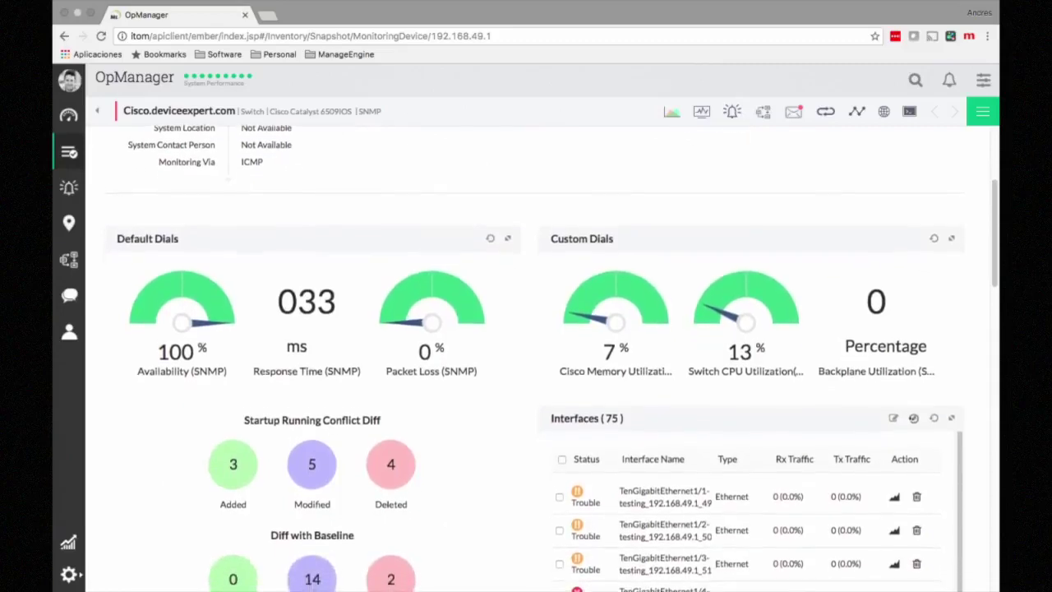
{"action": "scroll", "coordinate": [534, 367], "scroll_direction": "down", "scroll_amount": 2}
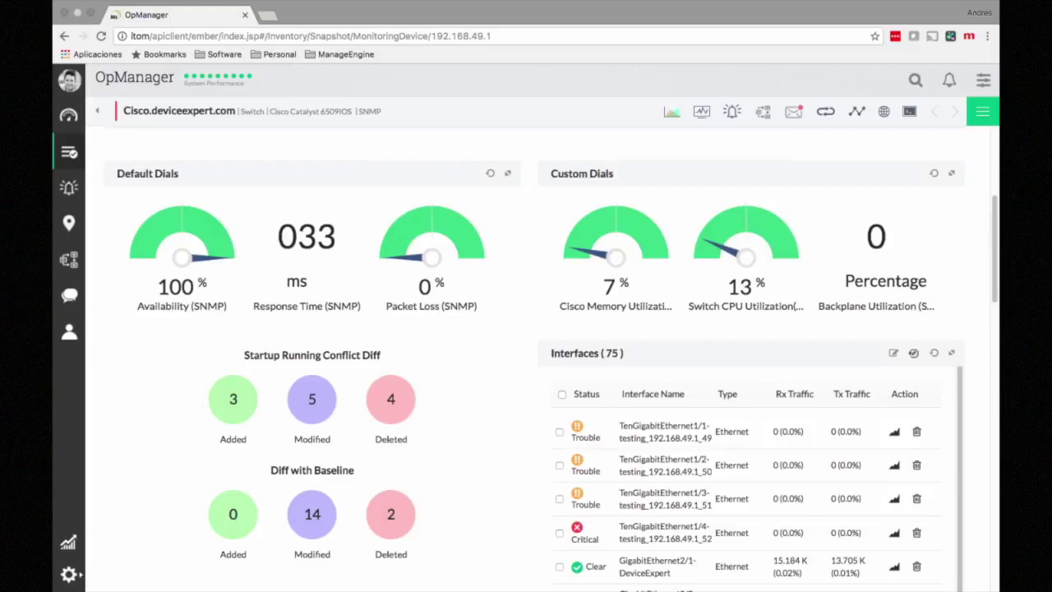
{"action": "scroll", "coordinate": [535, 359], "scroll_direction": "down", "scroll_amount": 2}
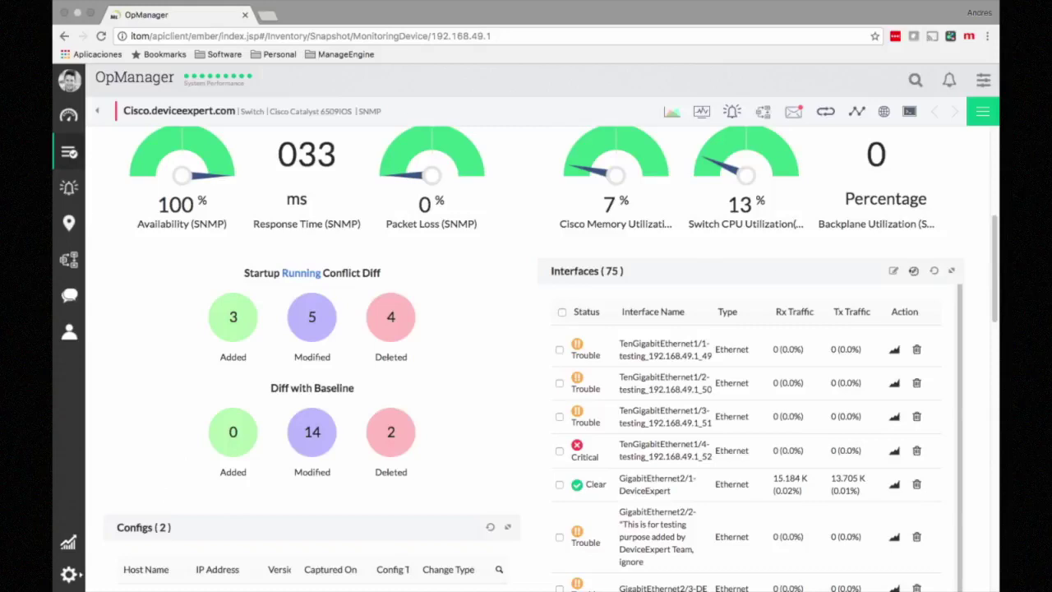
{"action": "scroll", "coordinate": [543, 358], "scroll_direction": "down", "scroll_amount": 3}
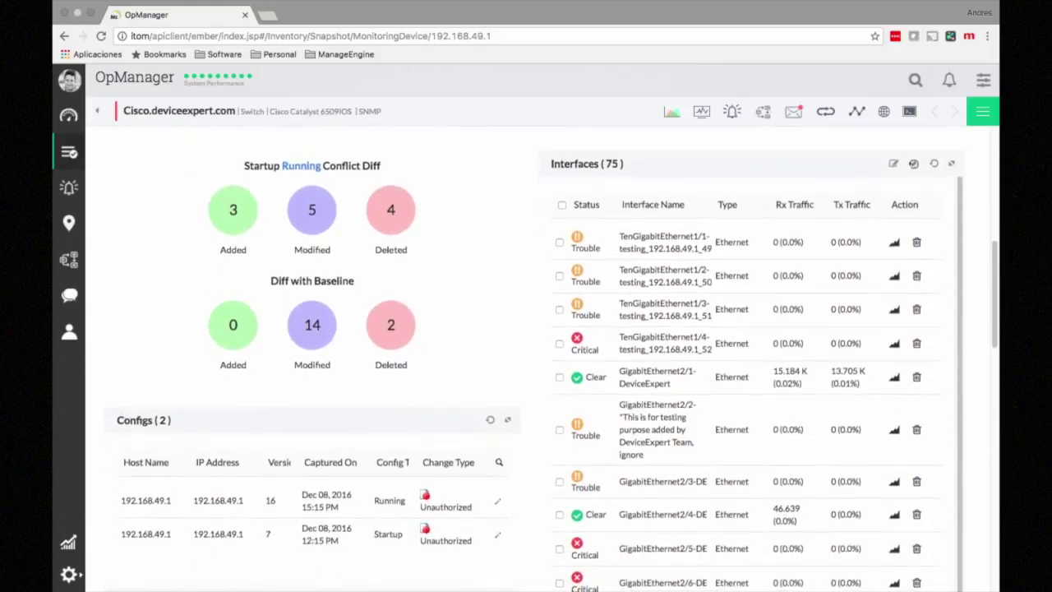
{"action": "scroll", "coordinate": [543, 358], "scroll_direction": "down", "scroll_amount": 4}
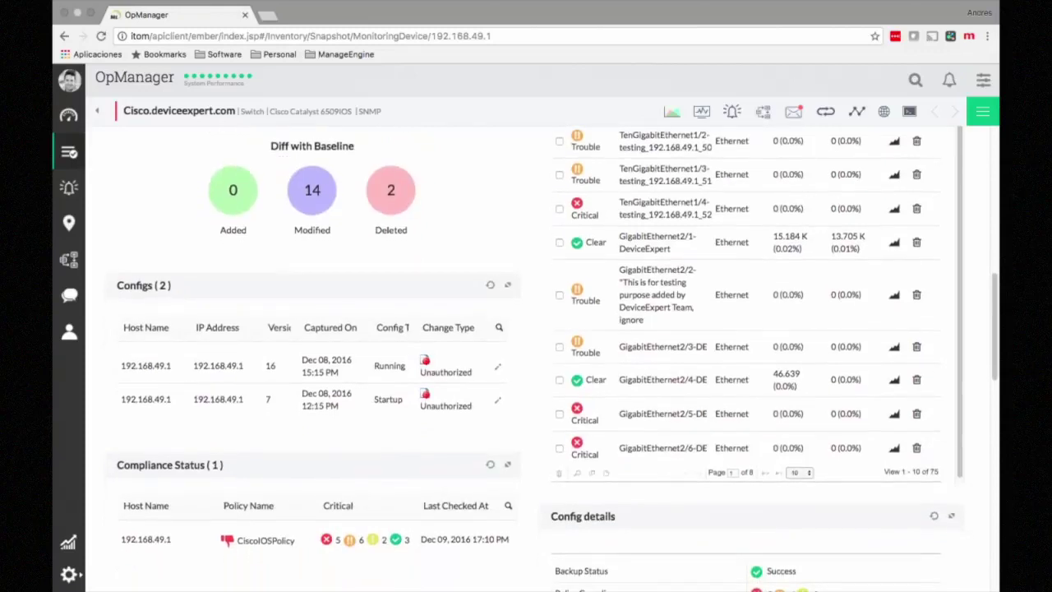
{"action": "scroll", "coordinate": [542, 358], "scroll_direction": "down", "scroll_amount": 3}
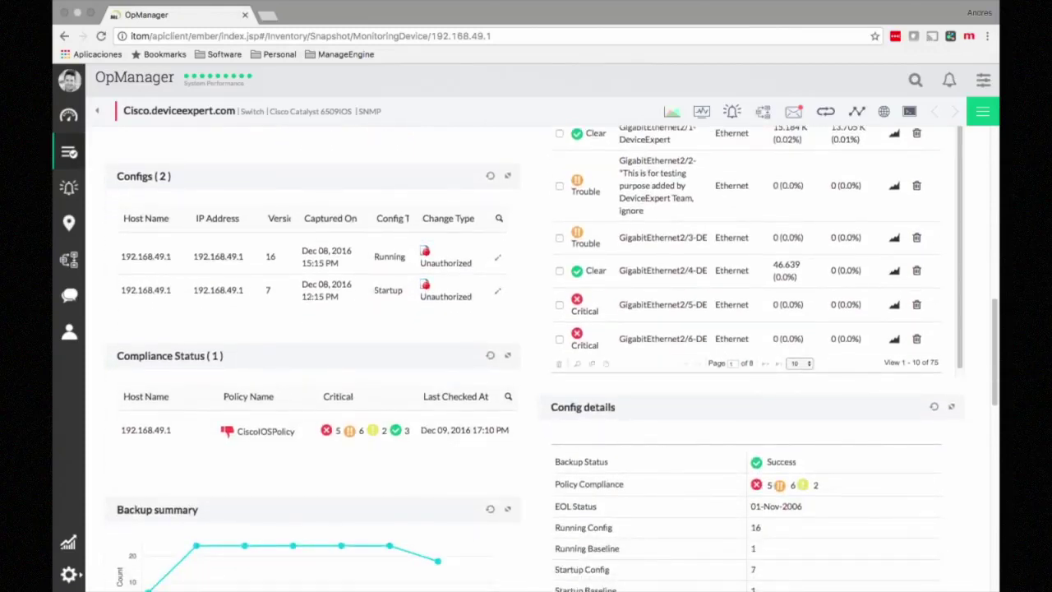
{"action": "scroll", "coordinate": [542, 358], "scroll_direction": "down", "scroll_amount": 5}
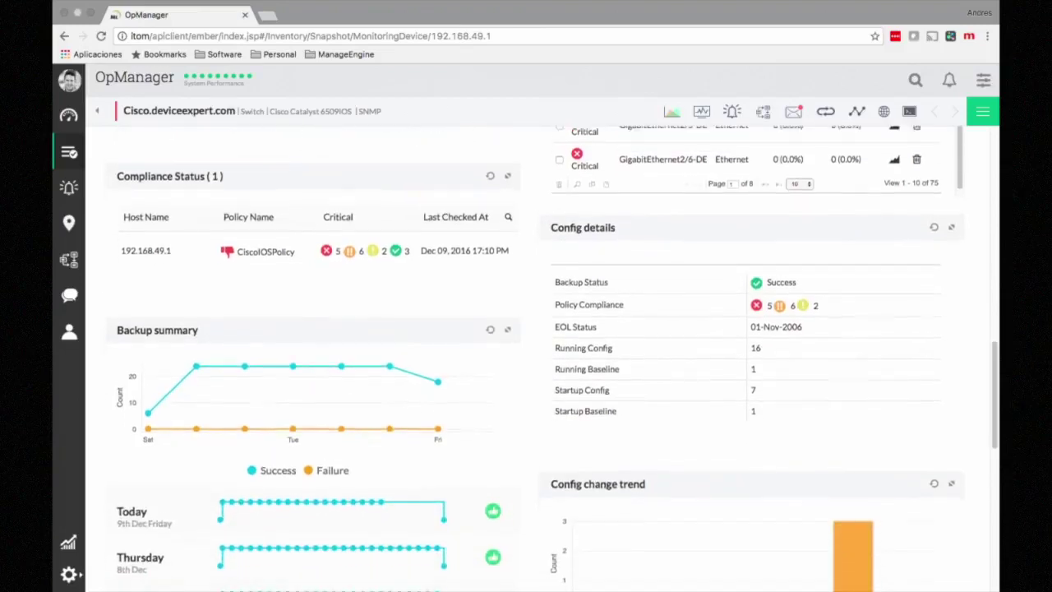
{"action": "scroll", "coordinate": [542, 358], "scroll_direction": "down", "scroll_amount": 5}
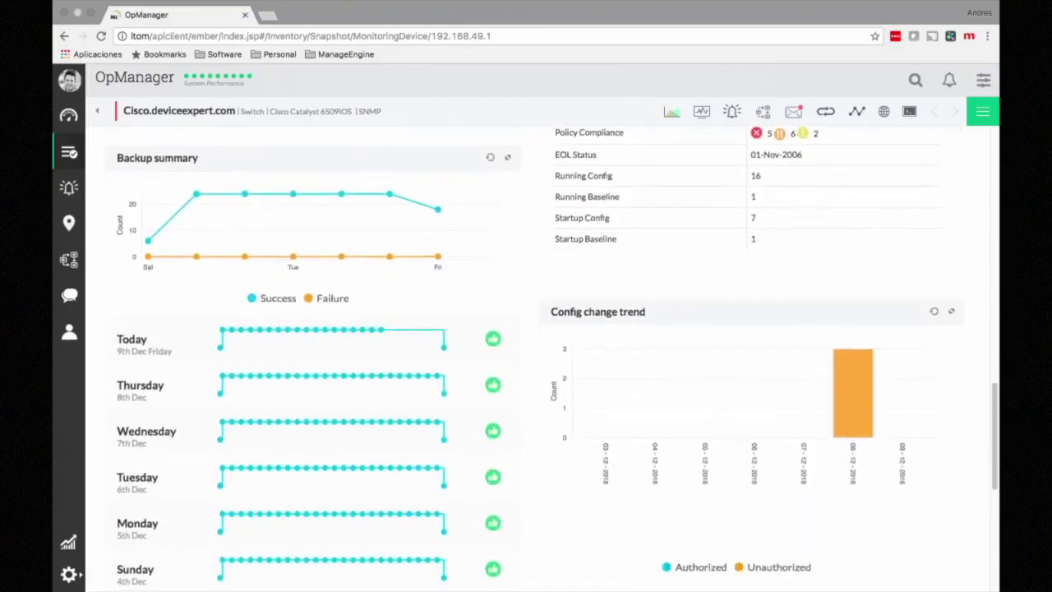
{"action": "scroll", "coordinate": [543, 359], "scroll_direction": "down", "scroll_amount": 9}
{"action": "scroll", "coordinate": [543, 358], "scroll_direction": "up", "scroll_amount": 15}
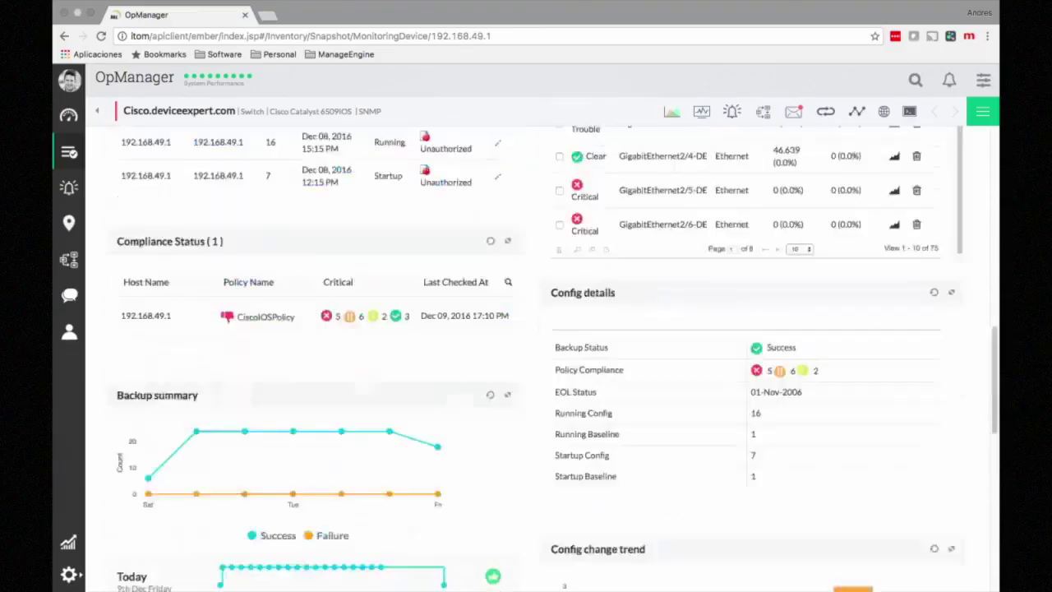
{"action": "scroll", "coordinate": [542, 359], "scroll_direction": "up", "scroll_amount": 12}
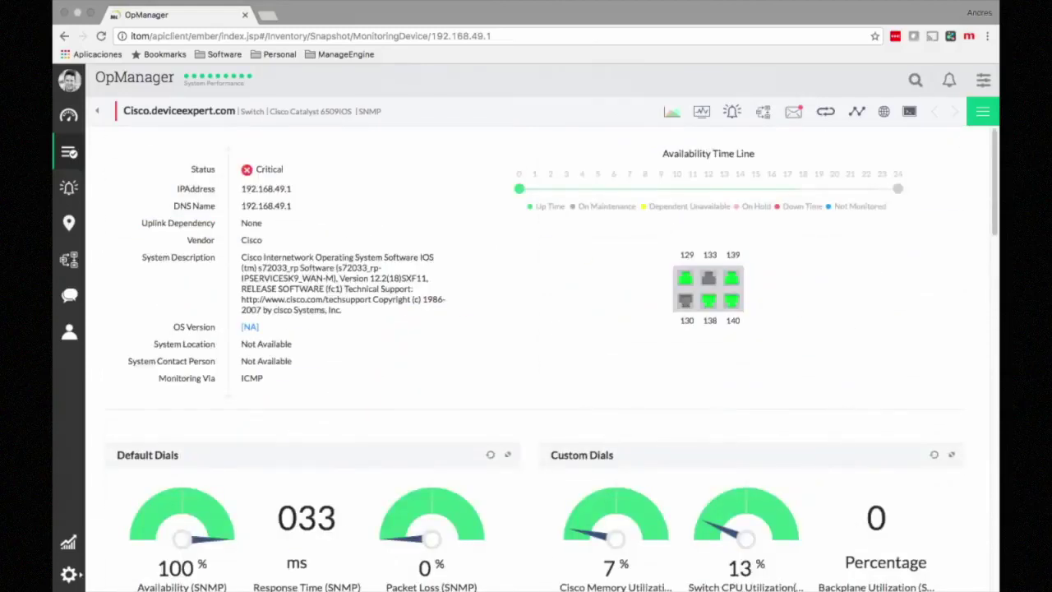
Step: View the switch's Switch CPU Utilization graph, then return to the 26-device inventory
{"action": "left_click", "coordinate": [701, 112]}
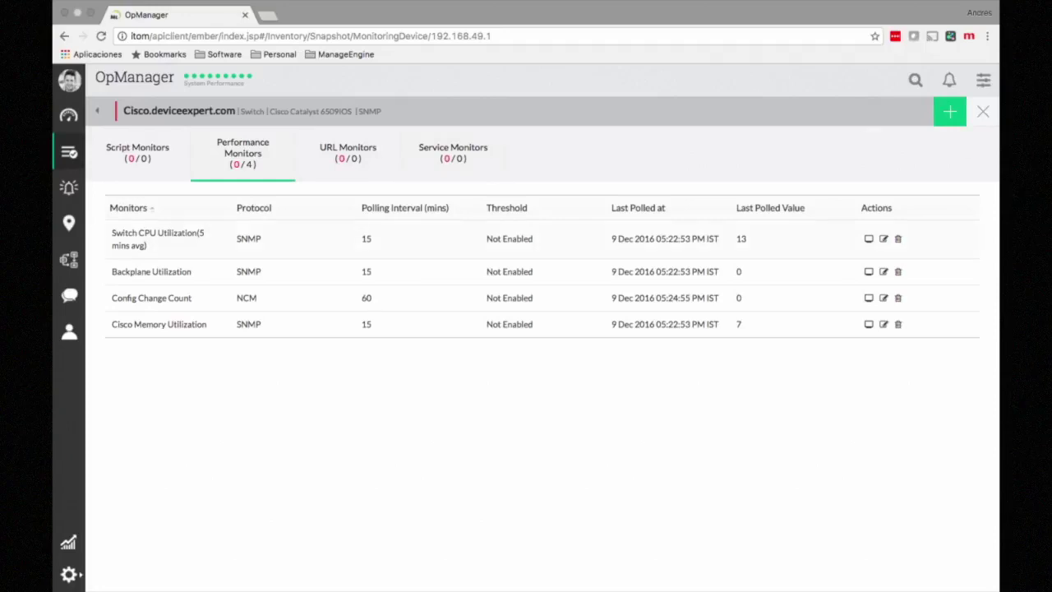
{"action": "left_click", "coordinate": [158, 239]}
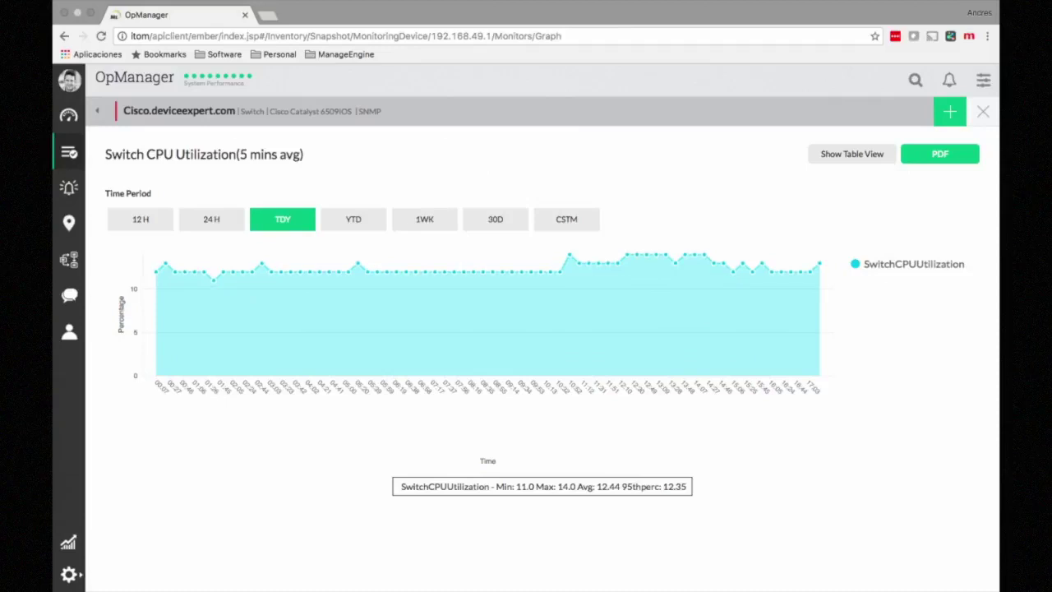
{"action": "left_click", "coordinate": [982, 112]}
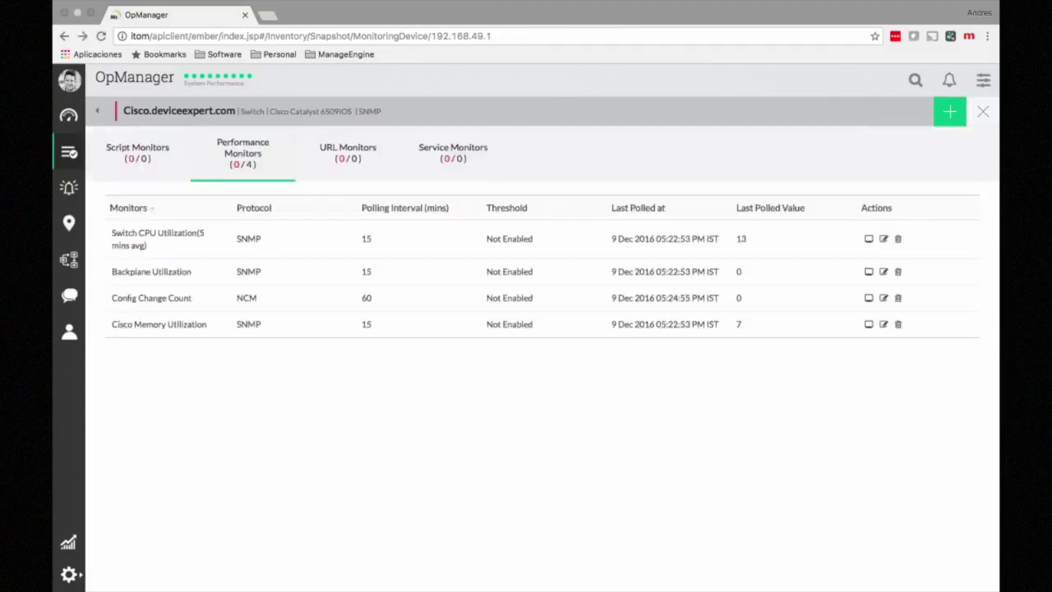
{"action": "left_click", "coordinate": [983, 112]}
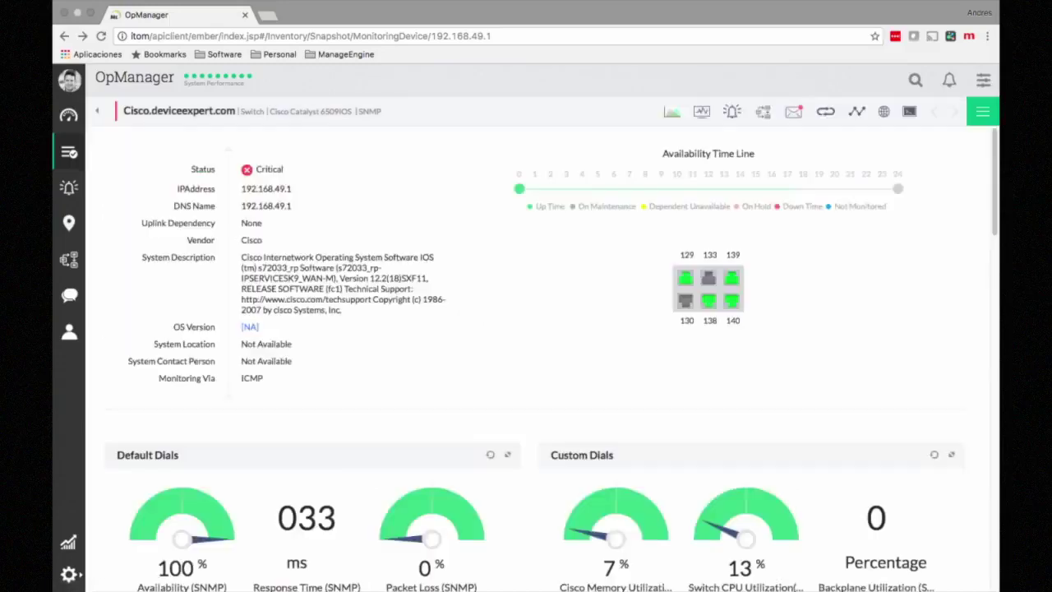
{"action": "left_click", "coordinate": [69, 152]}
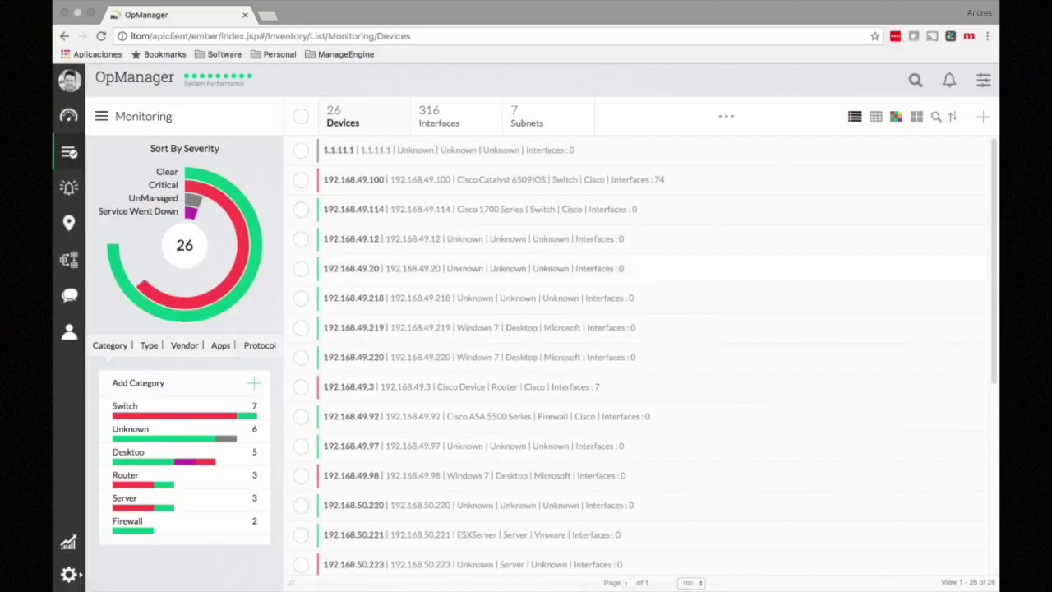
{"action": "mouse_move", "coordinate": [726, 117]}
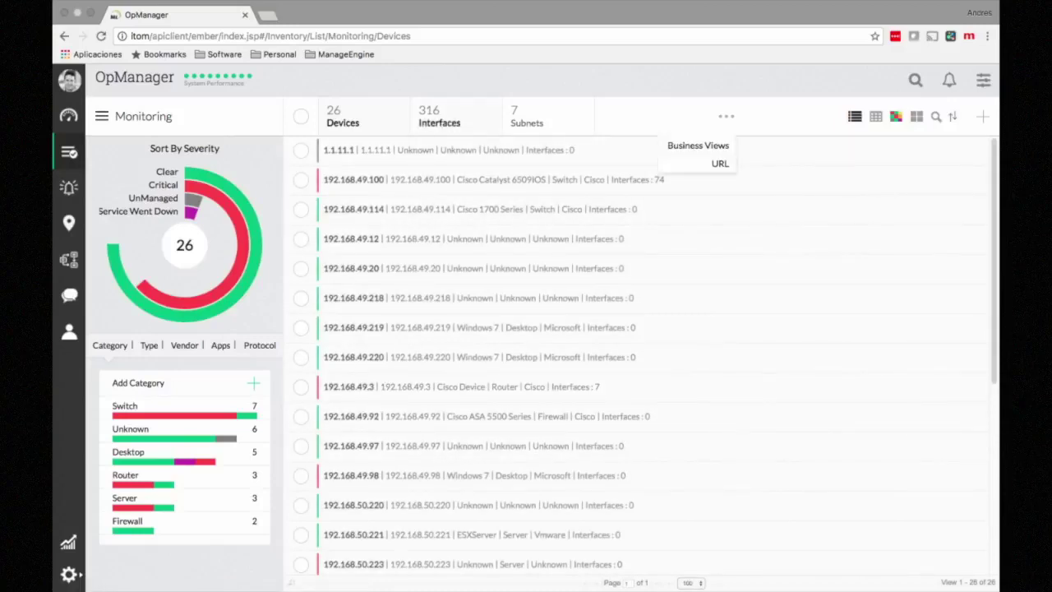
{"action": "left_click", "coordinate": [440, 117]}
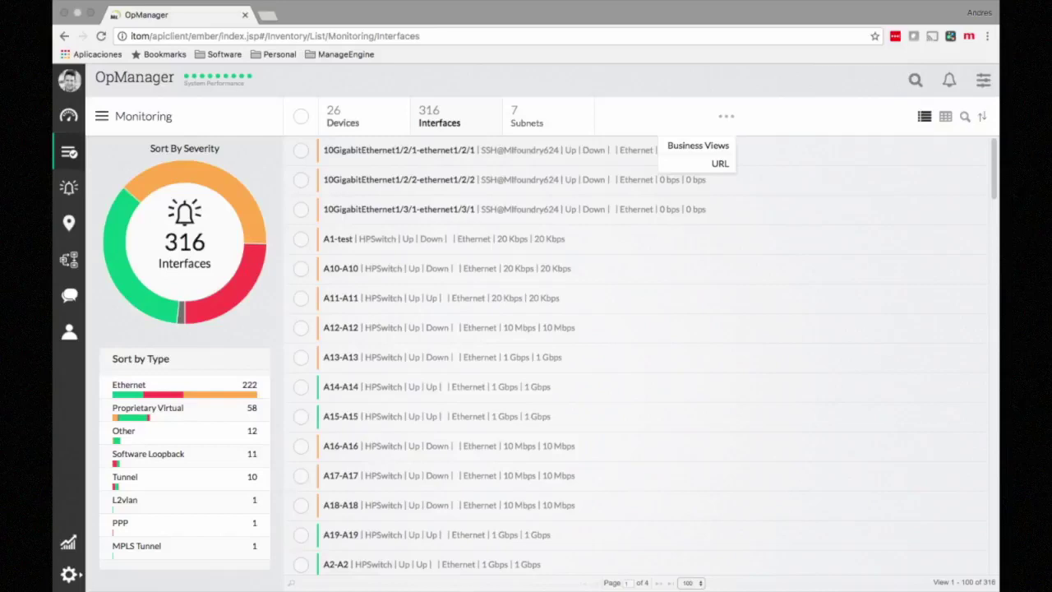
{"action": "left_click", "coordinate": [343, 117]}
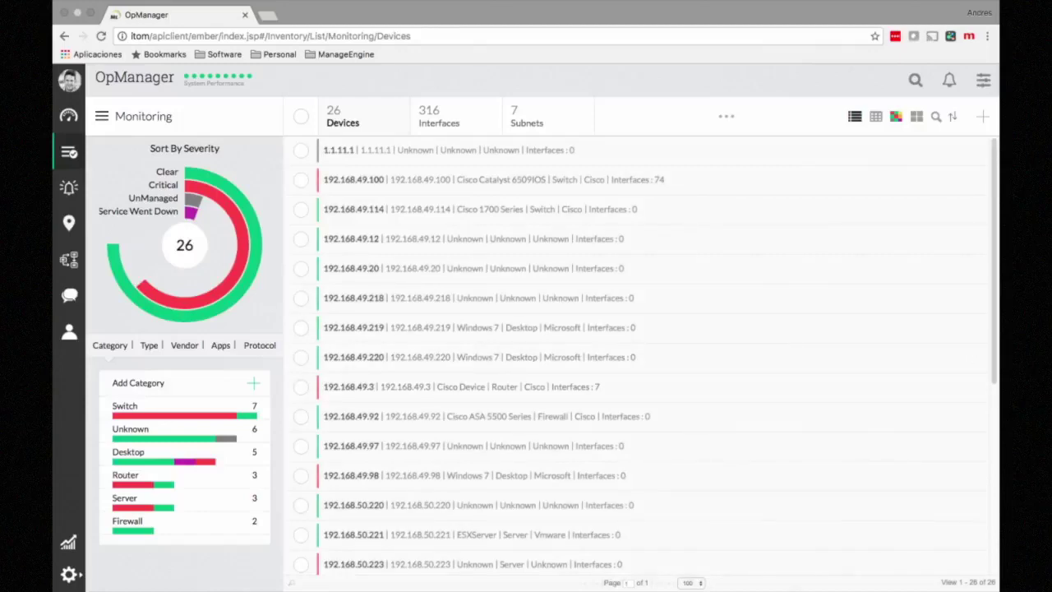
Step: Filter devices to Server and open the 192.168.50.223 VMware vCenter snapshot
{"action": "left_click", "coordinate": [124, 498]}
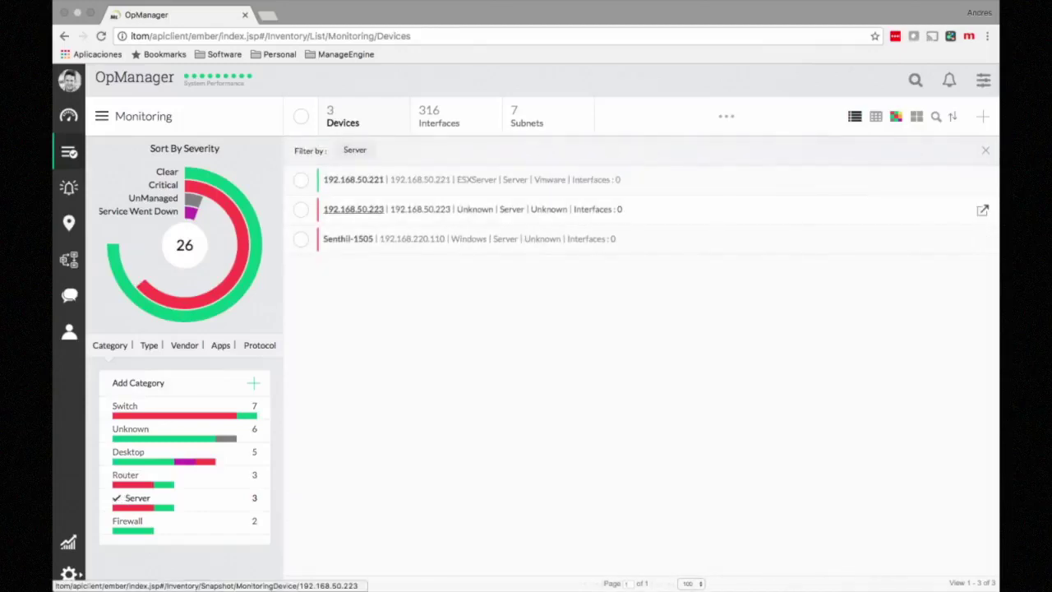
{"action": "left_click", "coordinate": [353, 209]}
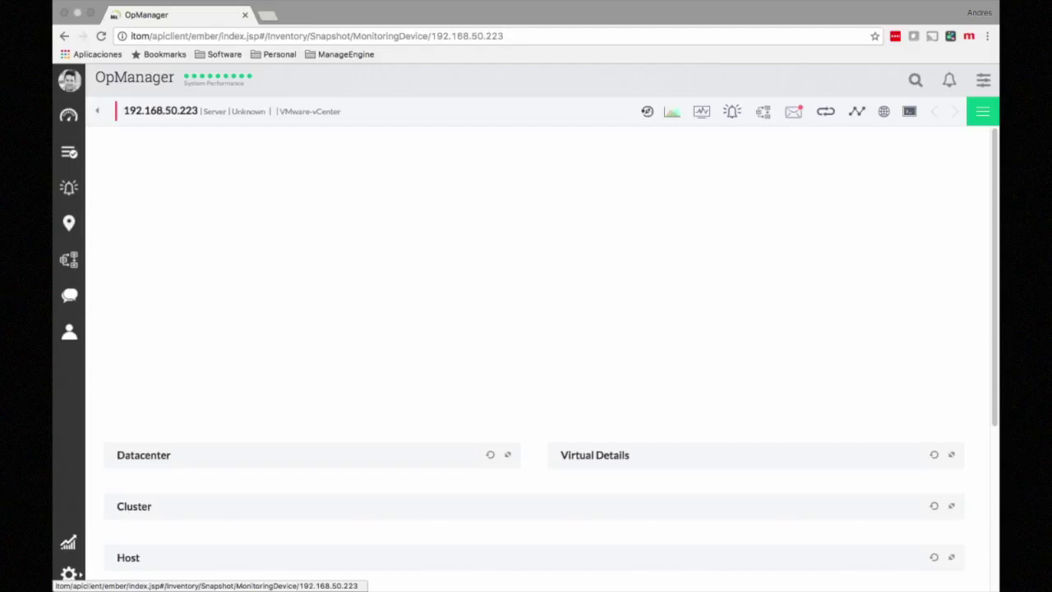
{"action": "left_click", "coordinate": [701, 111]}
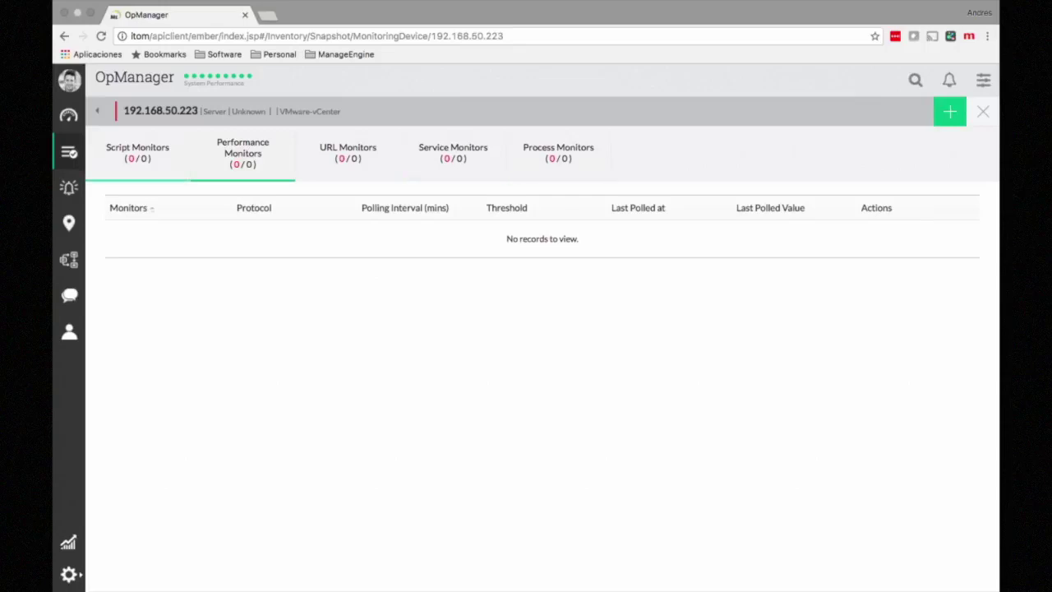
{"action": "left_click", "coordinate": [983, 112]}
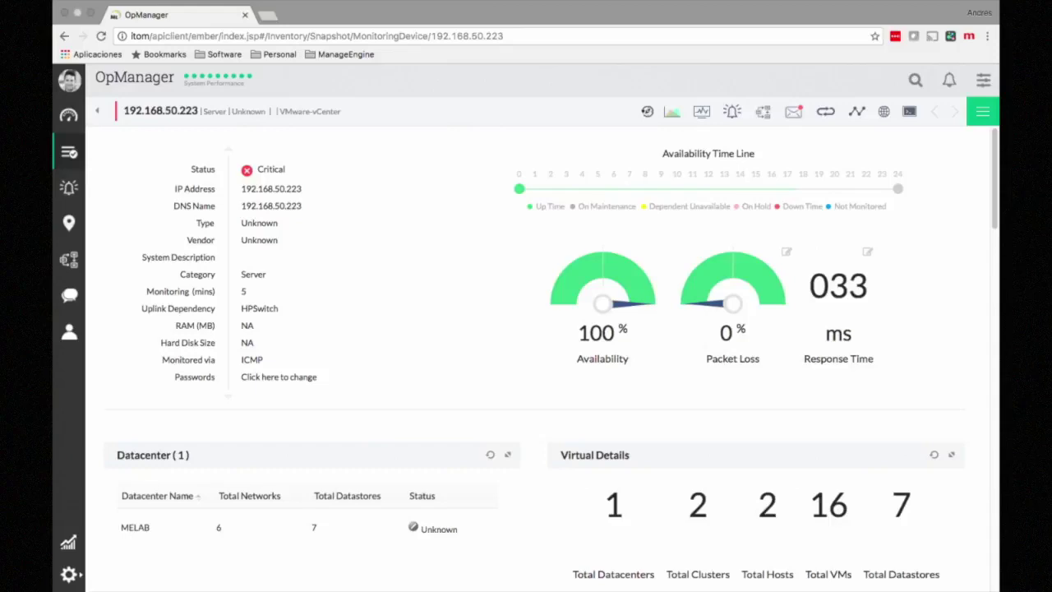
{"action": "scroll", "coordinate": [550, 354], "scroll_direction": "down", "scroll_amount": 3}
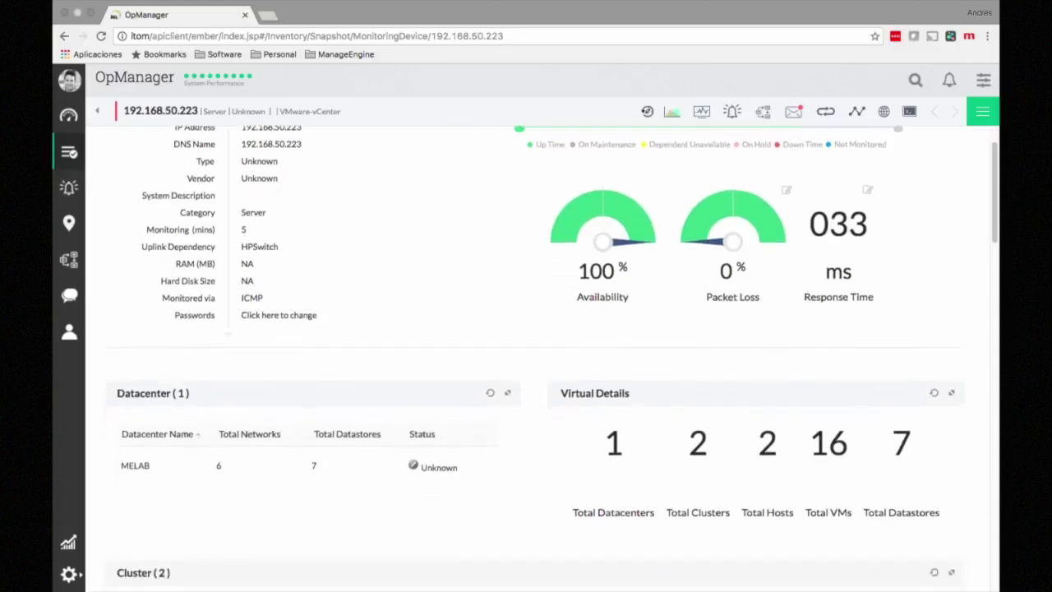
{"action": "scroll", "coordinate": [551, 353], "scroll_direction": "down", "scroll_amount": 3}
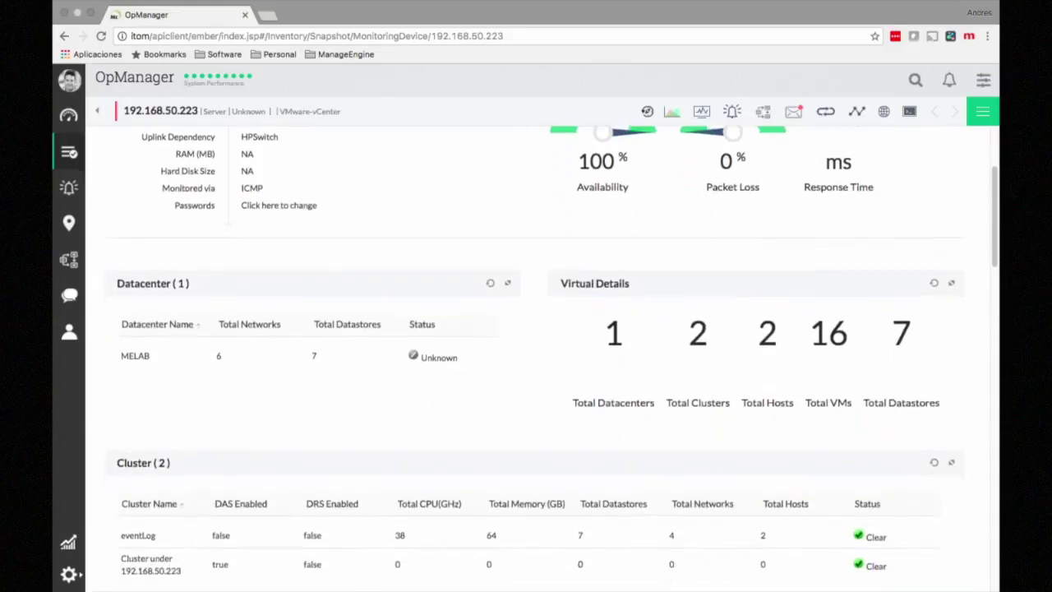
{"action": "scroll", "coordinate": [550, 354], "scroll_direction": "down", "scroll_amount": 1}
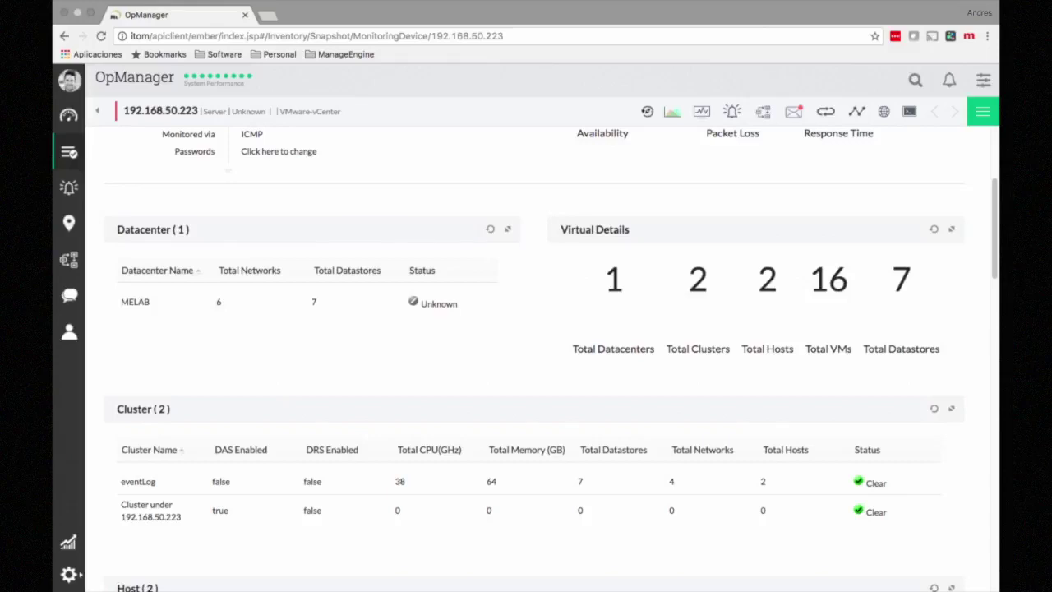
{"action": "scroll", "coordinate": [535, 358], "scroll_direction": "down", "scroll_amount": 8}
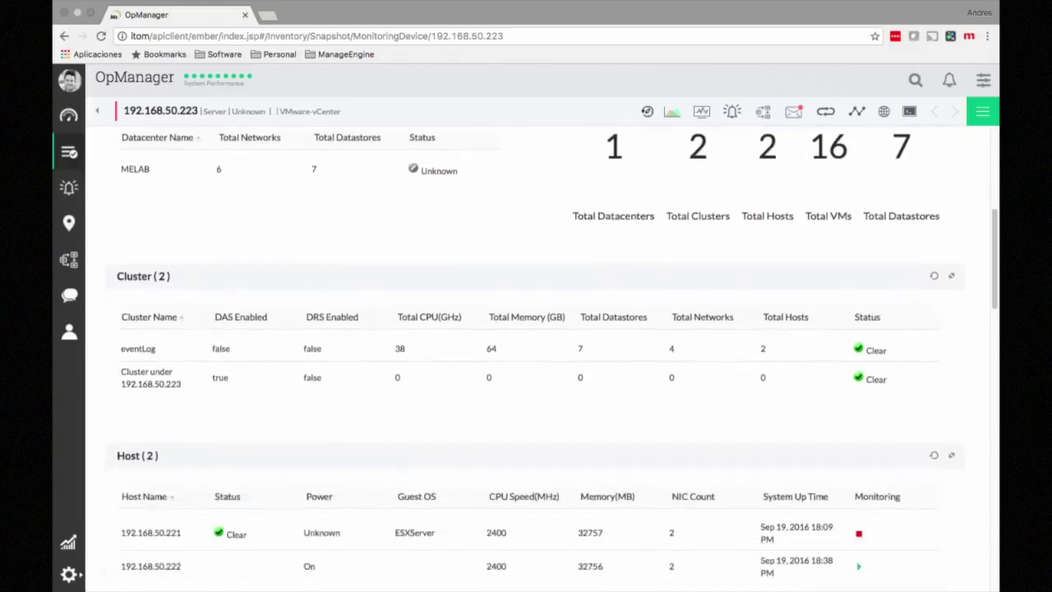
{"action": "scroll", "coordinate": [550, 358], "scroll_direction": "down", "scroll_amount": 2}
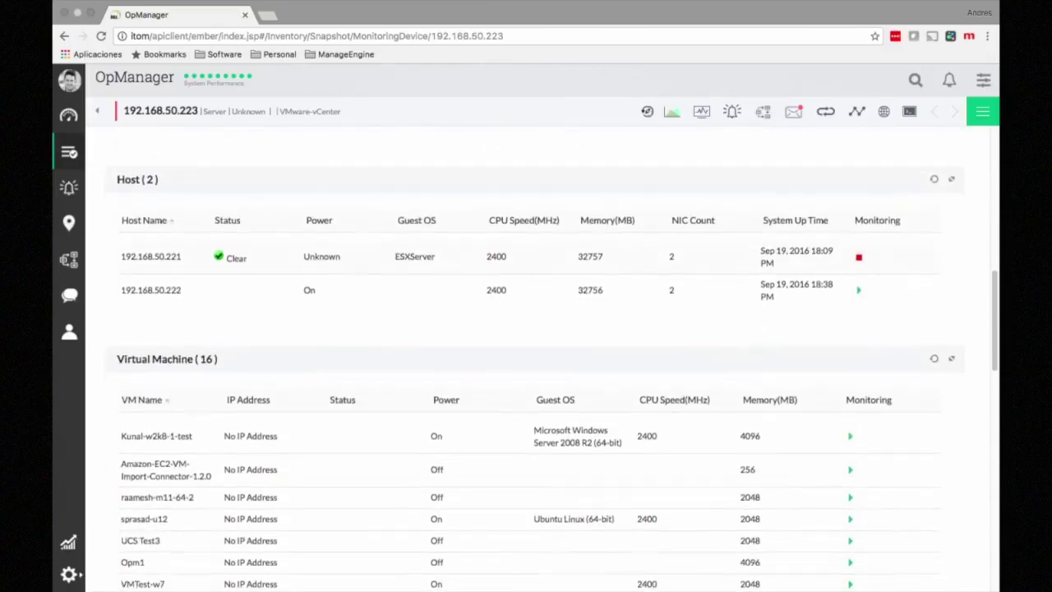
{"action": "scroll", "coordinate": [551, 361], "scroll_direction": "down", "scroll_amount": 3}
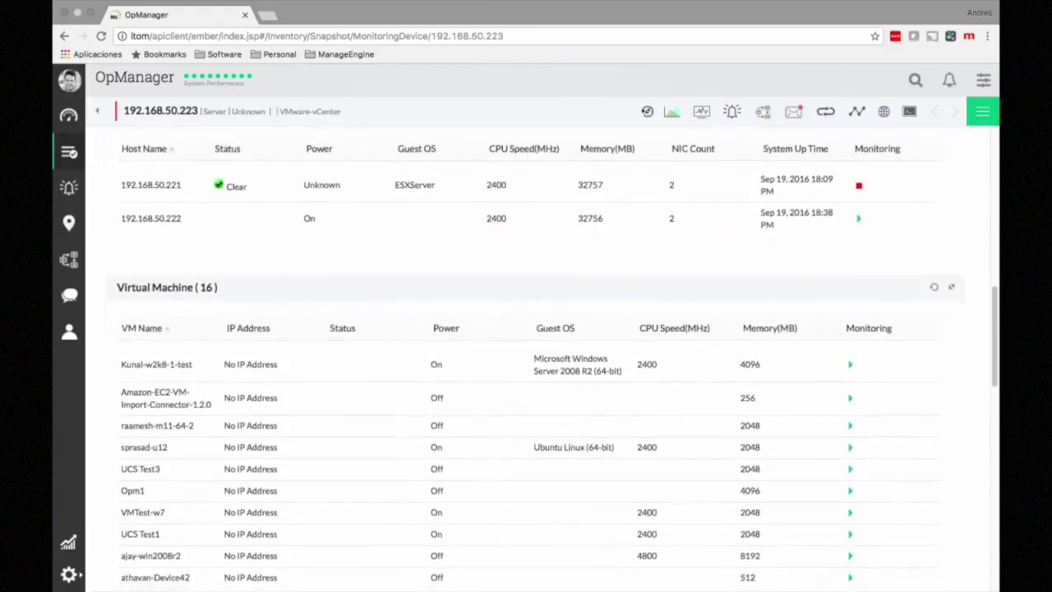
{"action": "scroll", "coordinate": [551, 362], "scroll_direction": "down", "scroll_amount": 1}
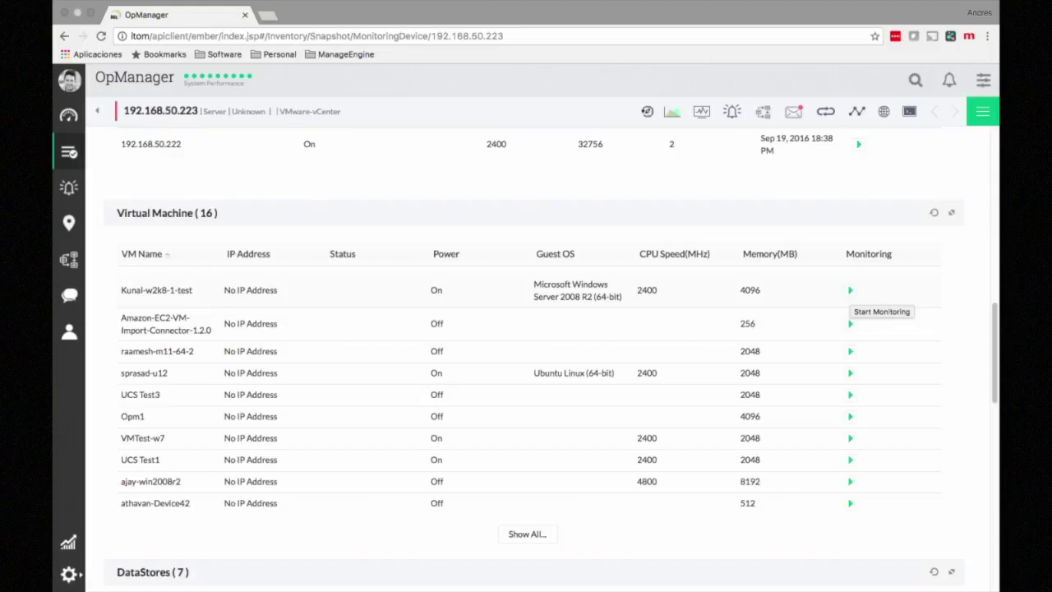
{"action": "scroll", "coordinate": [854, 321], "scroll_direction": "down", "scroll_amount": 5}
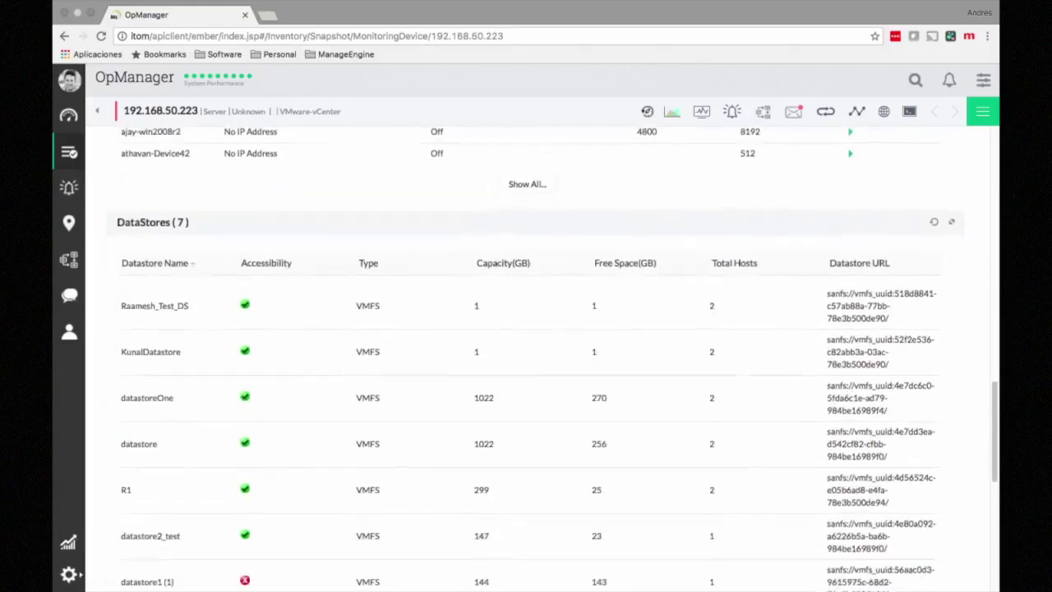
{"action": "scroll", "coordinate": [855, 321], "scroll_direction": "up", "scroll_amount": 10}
{"action": "scroll", "coordinate": [526, 353], "scroll_direction": "up", "scroll_amount": 4}
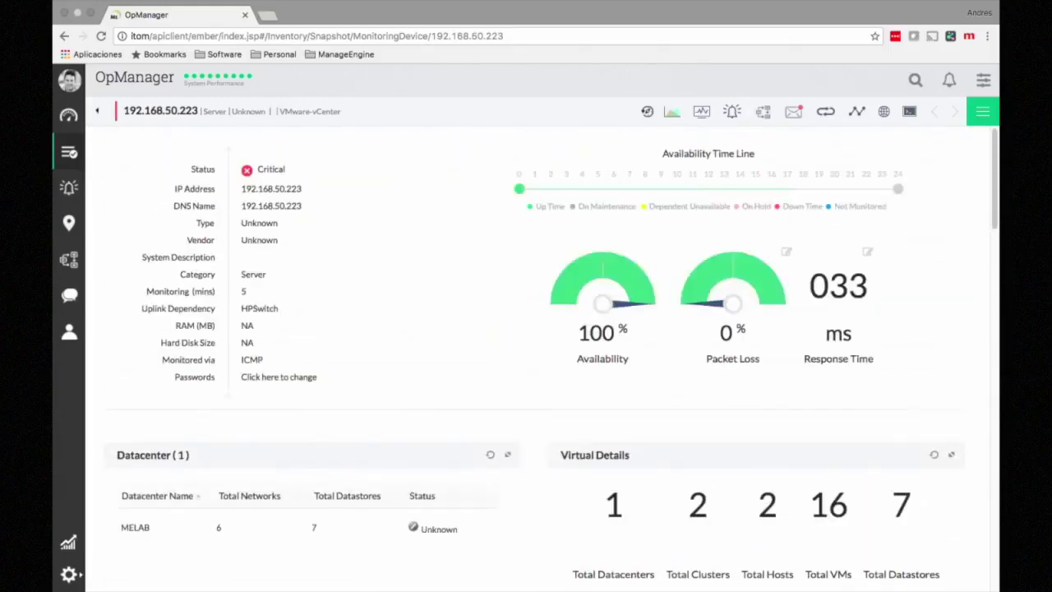
Step: Filter the inventory to Desktop devices and open the ITOM desktop's snapshot page
{"action": "left_click", "coordinate": [97, 111]}
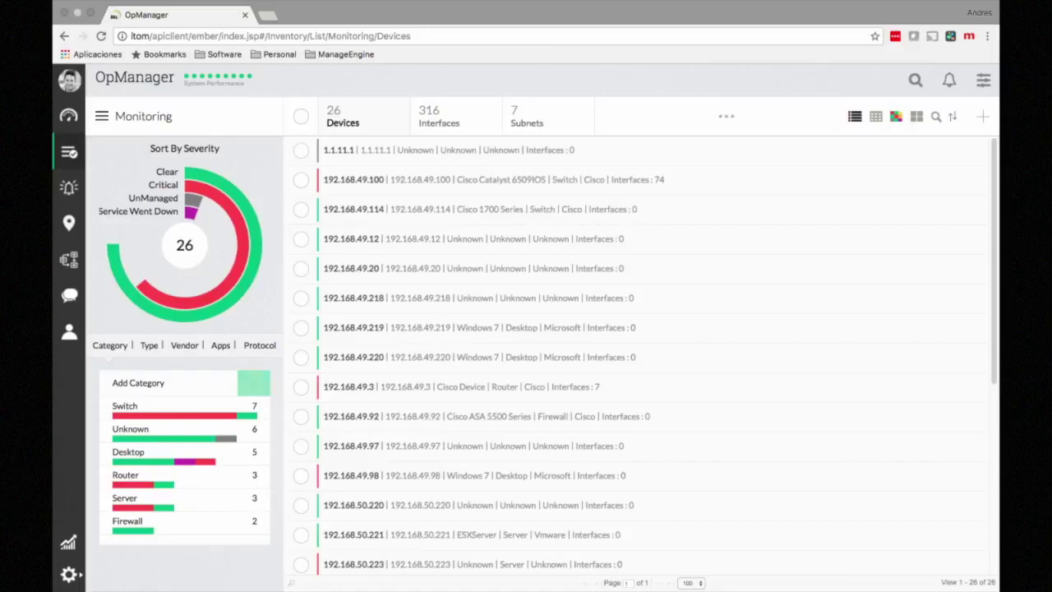
{"action": "left_click", "coordinate": [129, 452]}
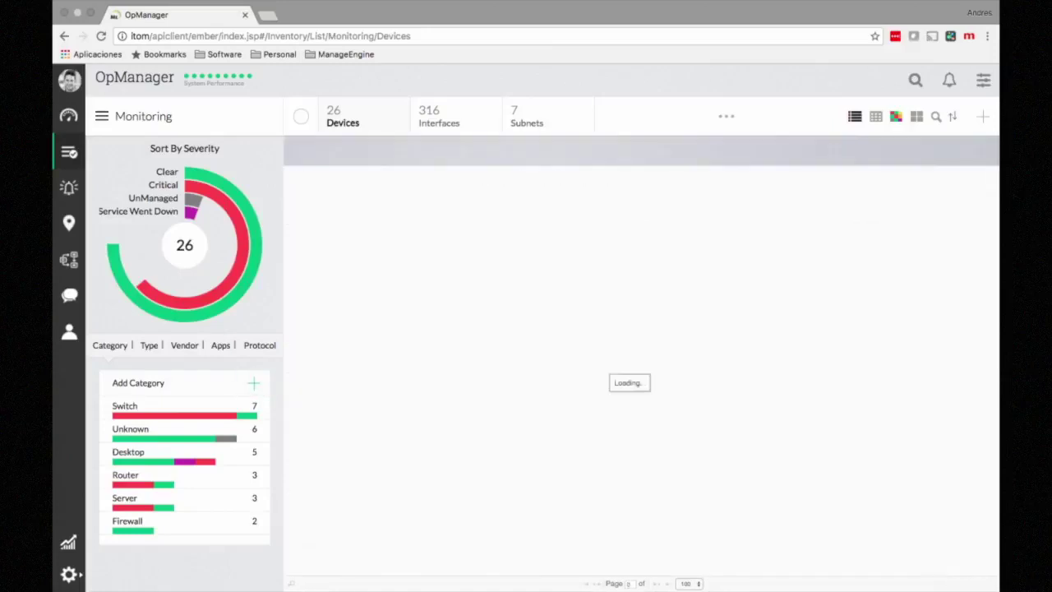
{"action": "left_click", "coordinate": [334, 268]}
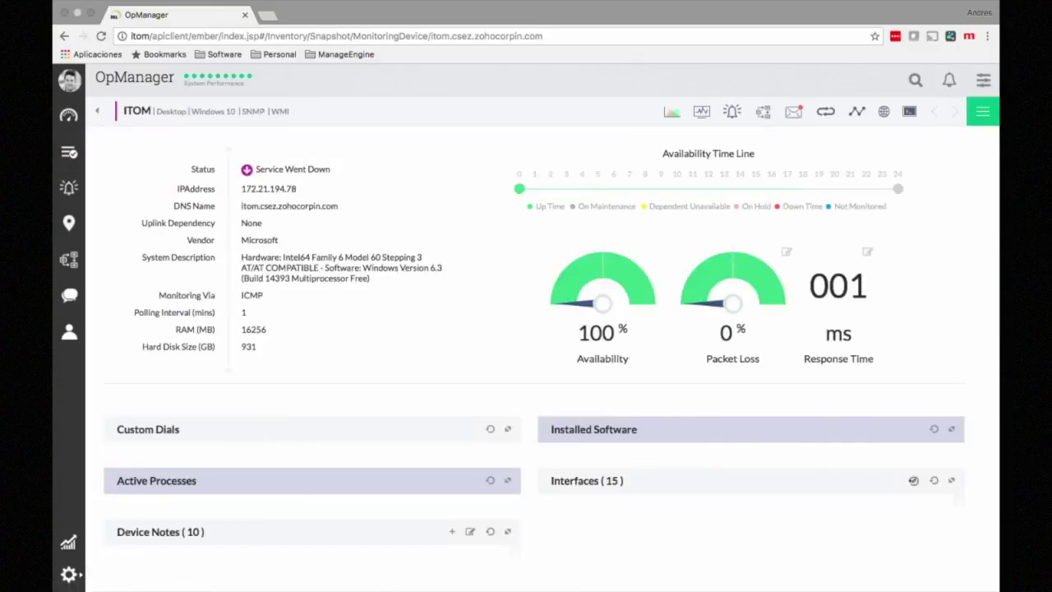
Step: List the ITOM desktop's 48 performance monitors
{"action": "left_click", "coordinate": [701, 111]}
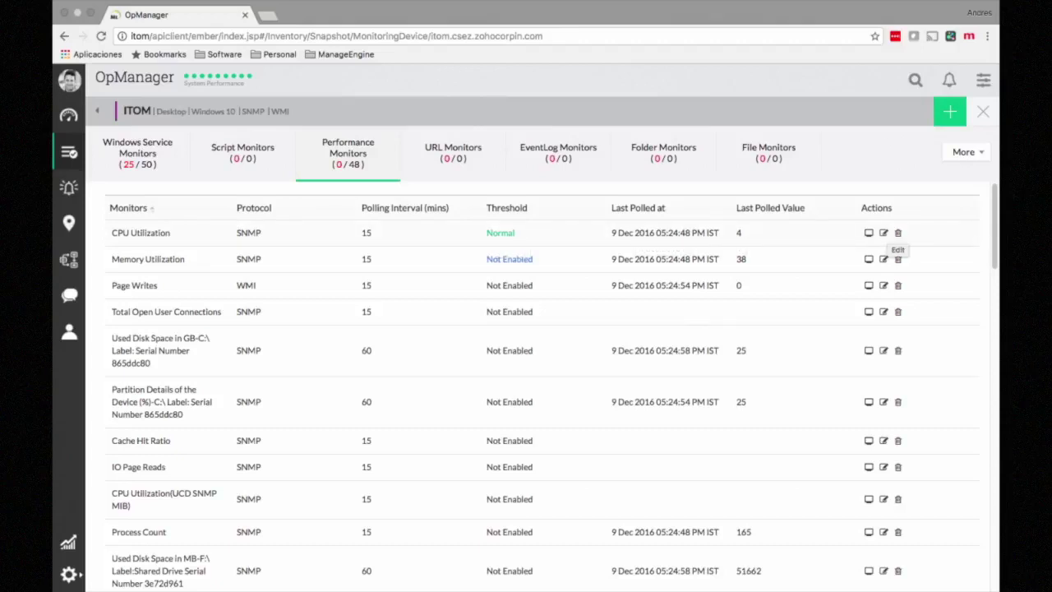
Step: Inspect CPU Utilization's threshold settings unchanged, then close the monitors back to the ITOM snapshot
{"action": "left_click", "coordinate": [883, 232]}
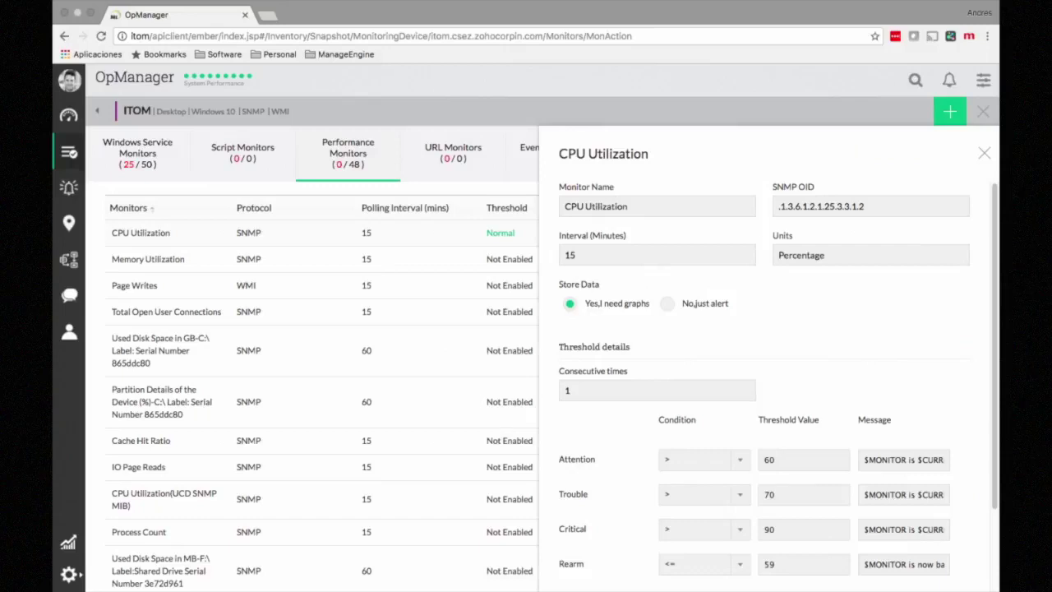
{"action": "scroll", "coordinate": [779, 375], "scroll_direction": "down", "scroll_amount": 3}
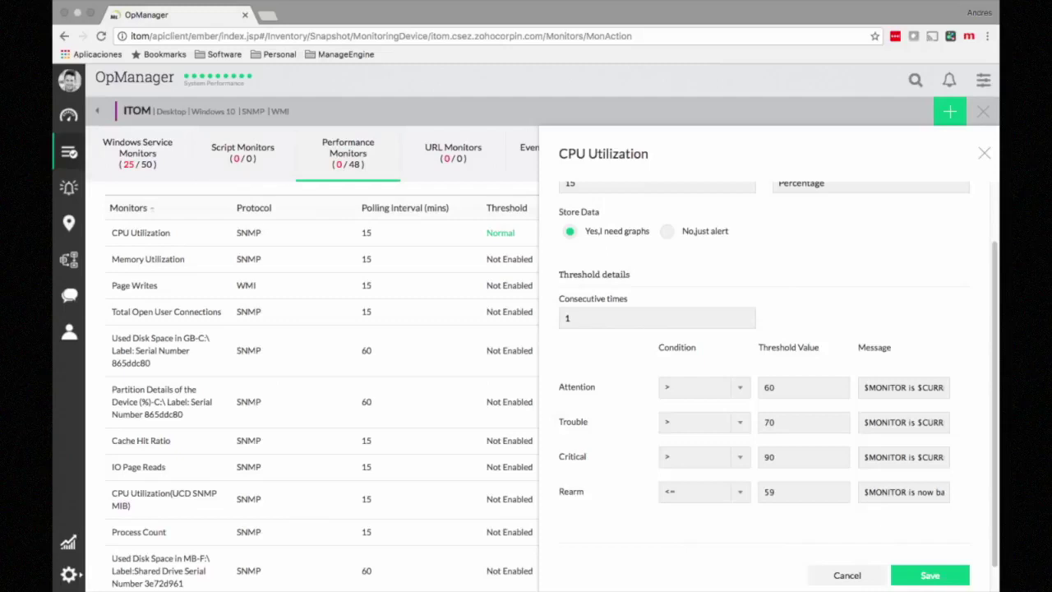
{"action": "left_click", "coordinate": [984, 153]}
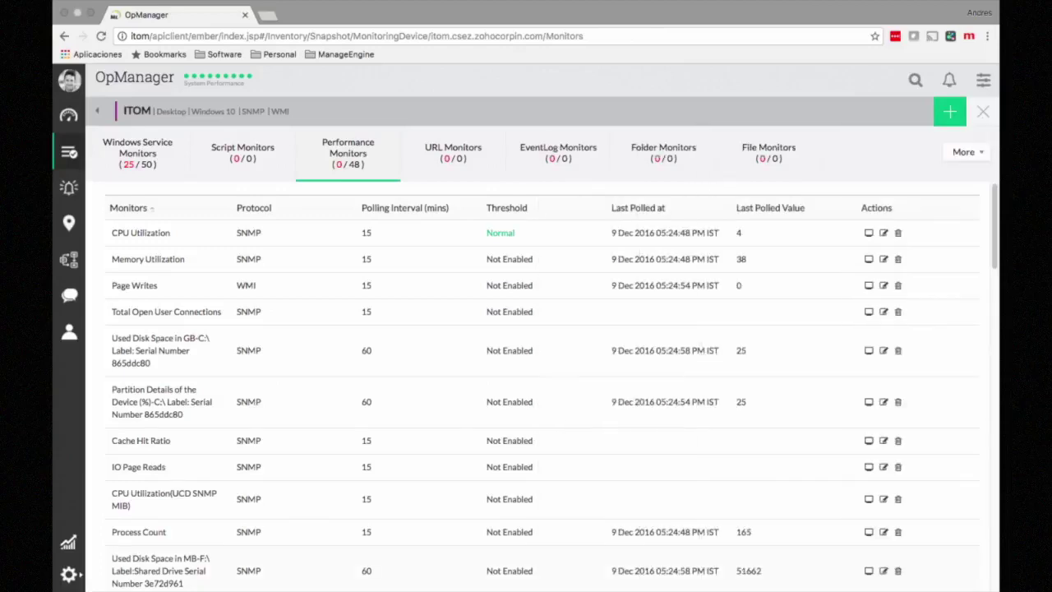
{"action": "mouse_move", "coordinate": [974, 152]}
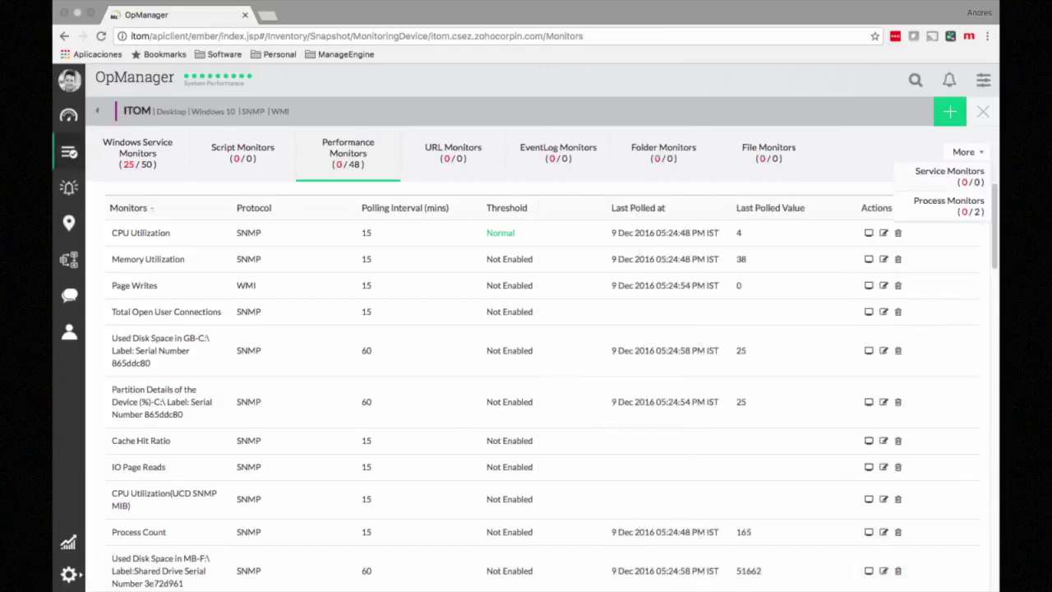
{"action": "left_click", "coordinate": [983, 111]}
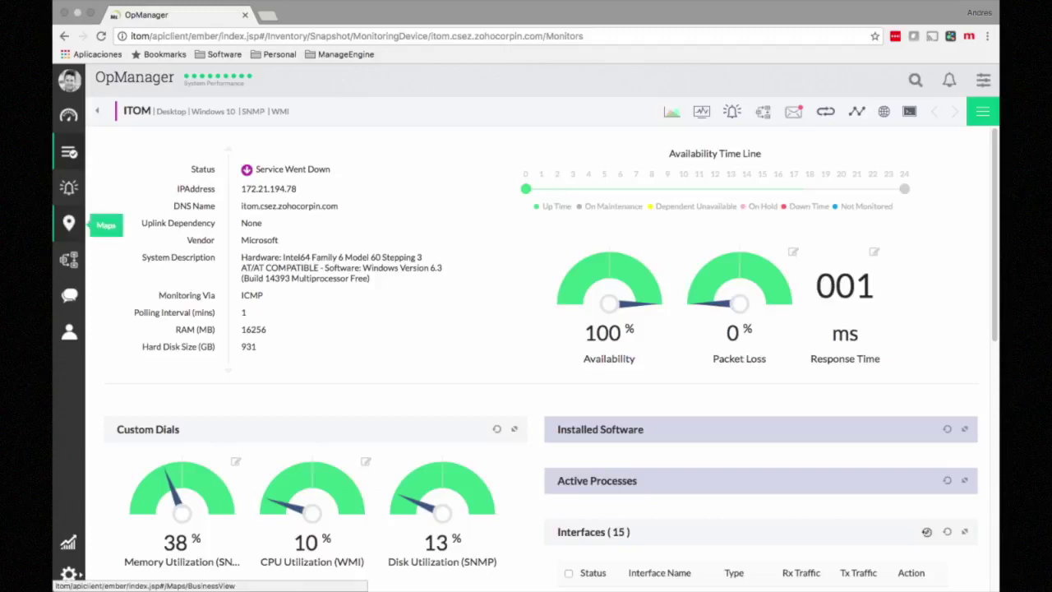
Step: From Maps, create a new untitled business view with 26 devices available to place
{"action": "left_click", "coordinate": [69, 222]}
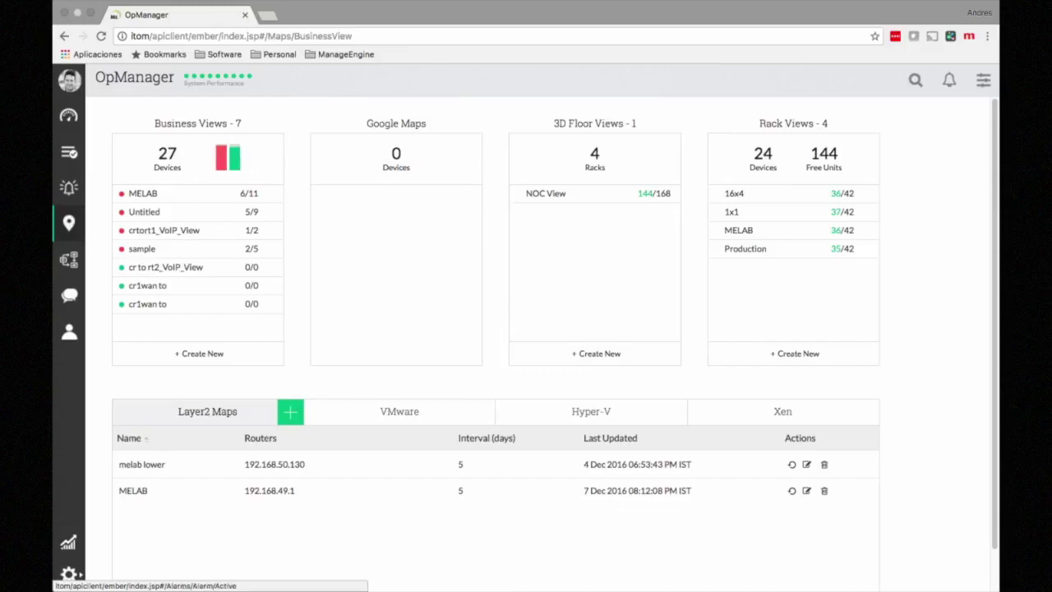
{"action": "left_click", "coordinate": [197, 354]}
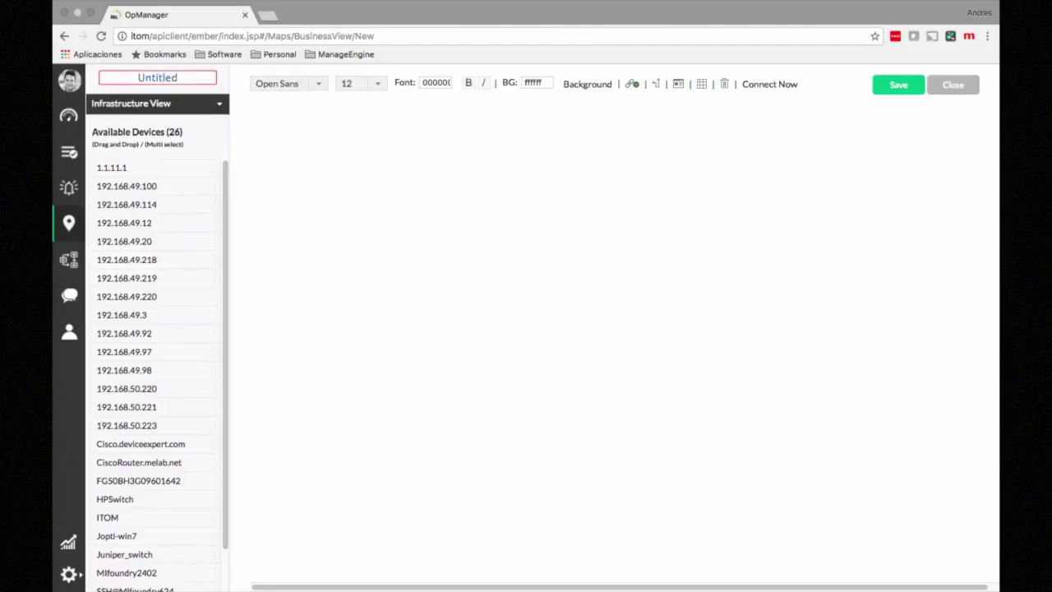
Step: Name the view 'Vista regional' and add CiscoRouter.melab.net, ITOM, Jopti-win7 and another device to the canvas
{"action": "type", "text": "Vista regional"}
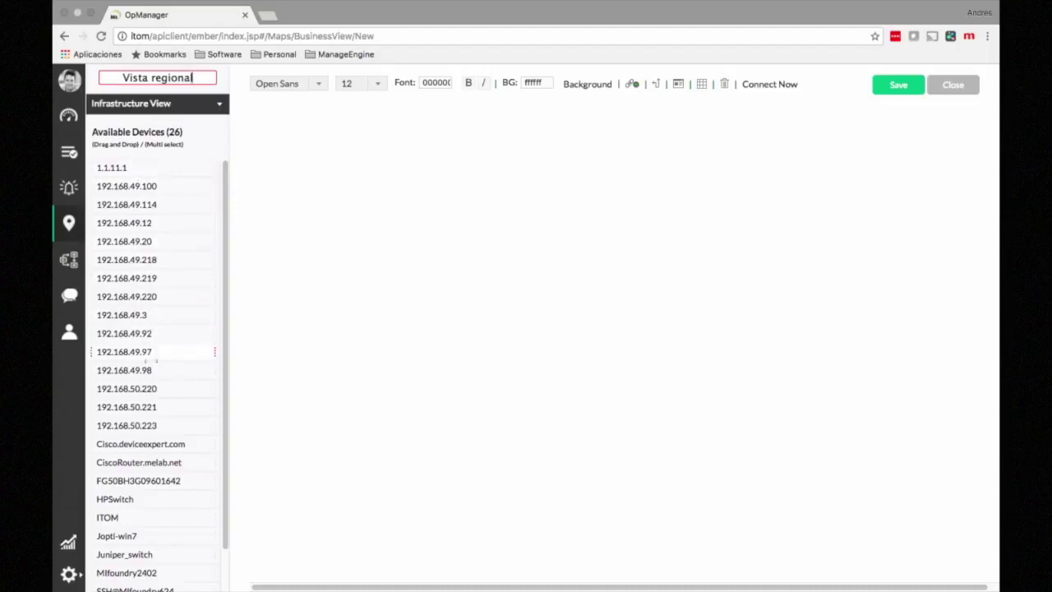
{"action": "scroll", "coordinate": [156, 370], "scroll_direction": "down", "scroll_amount": 2}
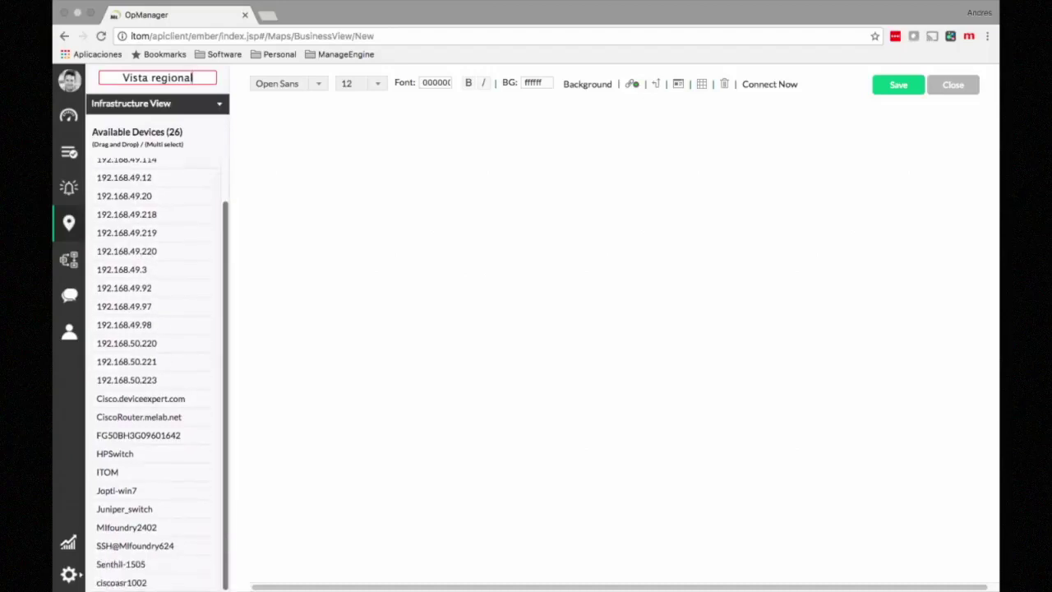
{"action": "left_click_drag", "start_coordinate": [140, 398], "coordinate": [320, 353]}
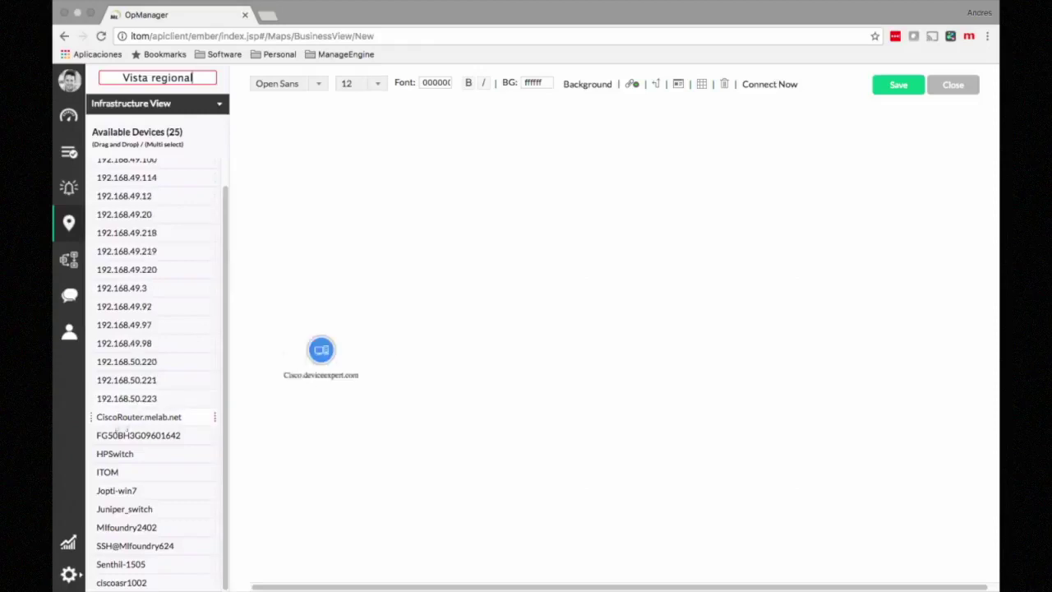
{"action": "left_click_drag", "start_coordinate": [139, 417], "coordinate": [412, 351]}
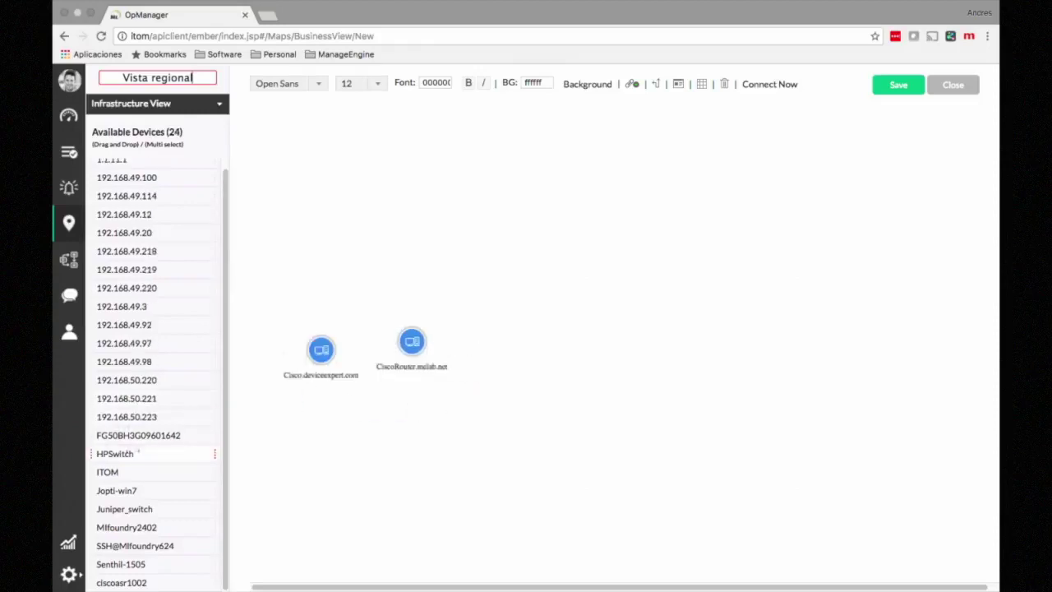
{"action": "left_click_drag", "start_coordinate": [108, 472], "coordinate": [431, 443]}
{"action": "left_click_drag", "start_coordinate": [116, 480], "coordinate": [533, 368]}
Step: Line up CiscoRouter.melab.net, ITOM and Jopti-win7 in a row, then bring up the router's properties
{"action": "left_click_drag", "start_coordinate": [428, 327], "coordinate": [429, 349]}
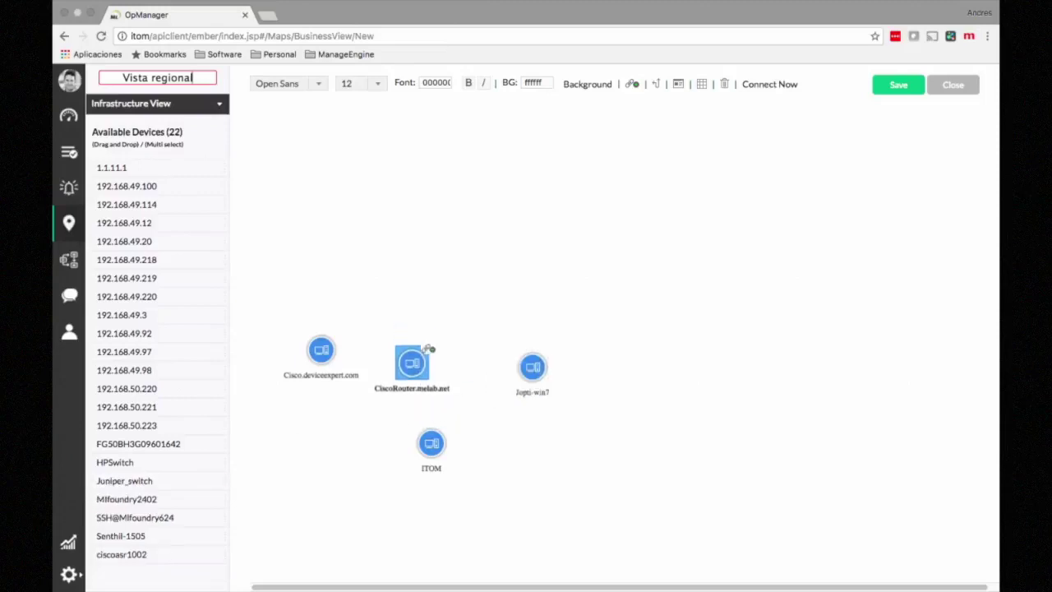
{"action": "left_click_drag", "start_coordinate": [546, 355], "coordinate": [580, 343]}
{"action": "left_click_drag", "start_coordinate": [447, 428], "coordinate": [516, 344]}
{"action": "left_click_drag", "start_coordinate": [429, 348], "coordinate": [429, 337]}
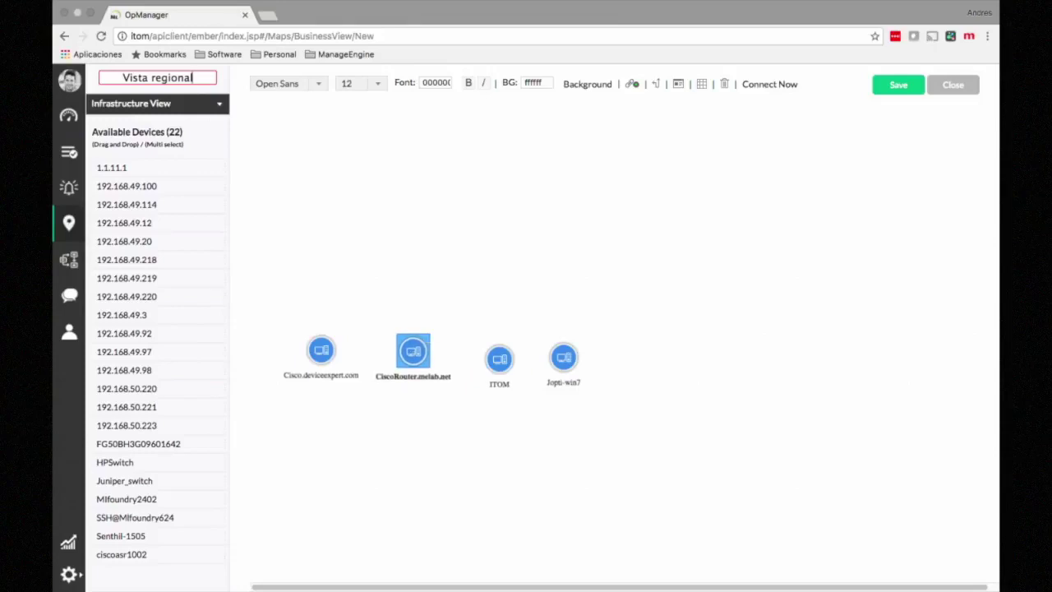
{"action": "left_click", "coordinate": [678, 84]}
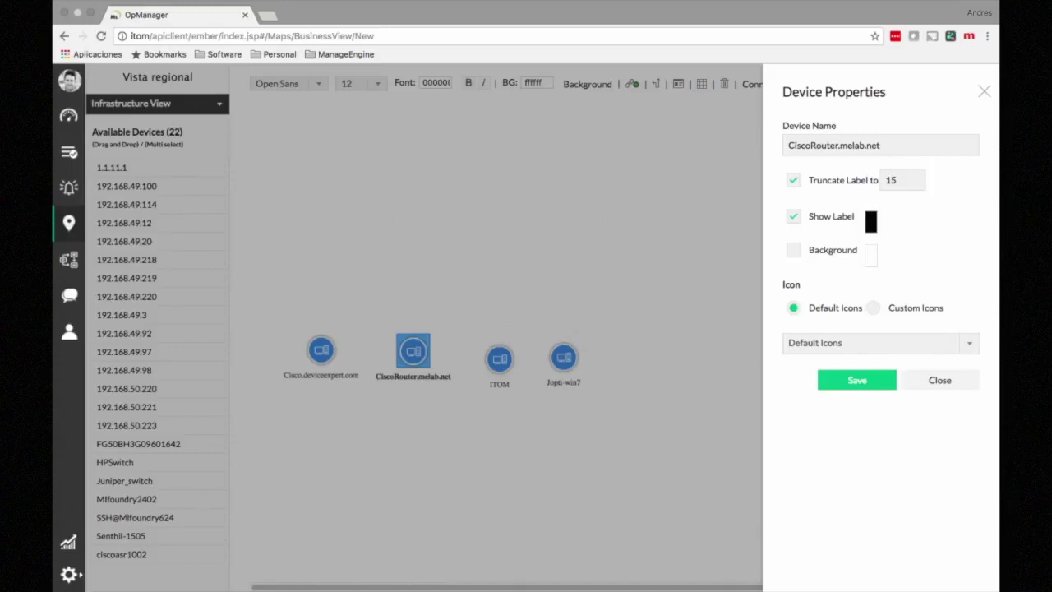
Step: Change CiscoRouter.melab.net's map icon to Triangle LED and save it
{"action": "left_click", "coordinate": [880, 342]}
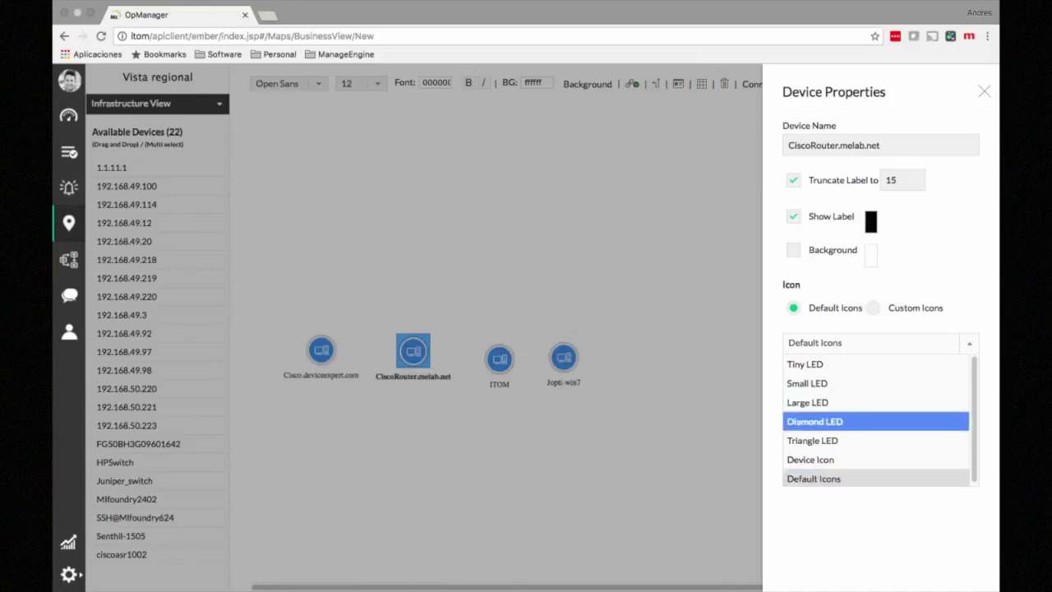
{"action": "key", "text": "Down"}
{"action": "key", "text": "Return"}
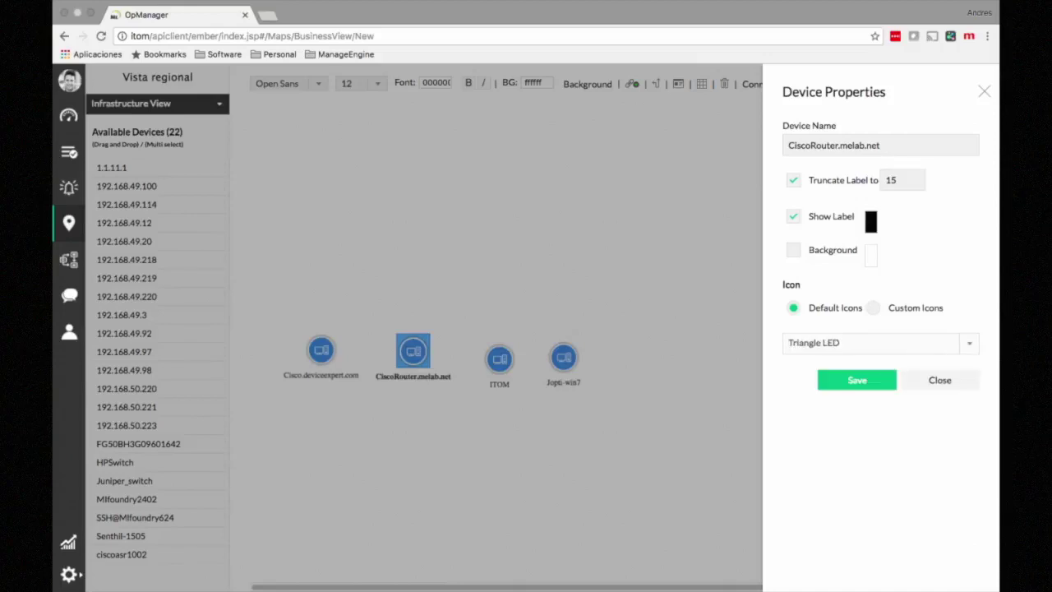
{"action": "left_click", "coordinate": [857, 380]}
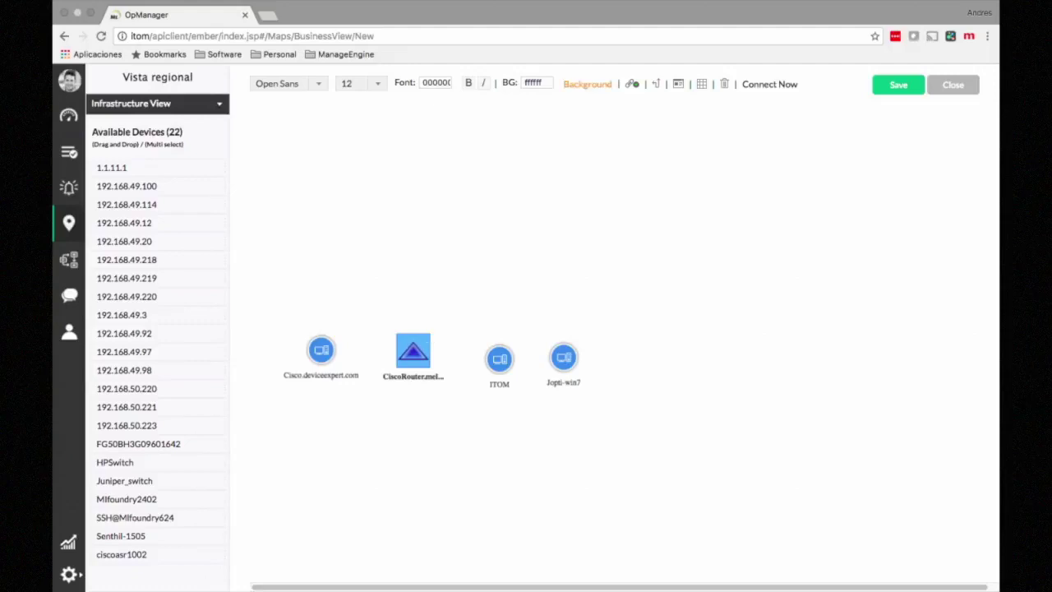
Step: Set the blue USA map as background, nudge ITOM and Jopti-win7 right, and link ITOM to Jopti-win7
{"action": "left_click", "coordinate": [587, 84]}
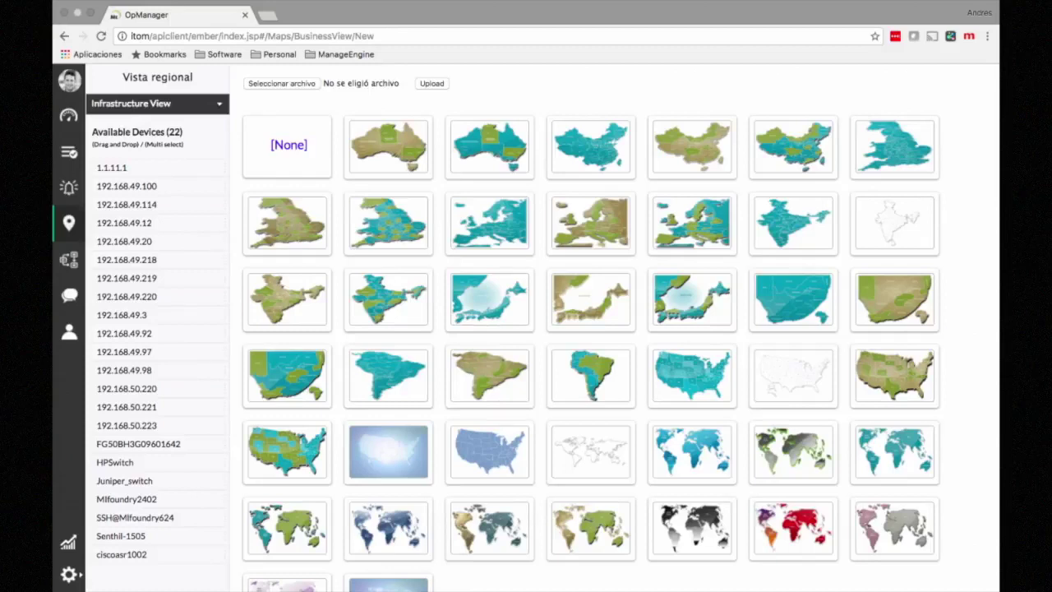
{"action": "left_click", "coordinate": [490, 451]}
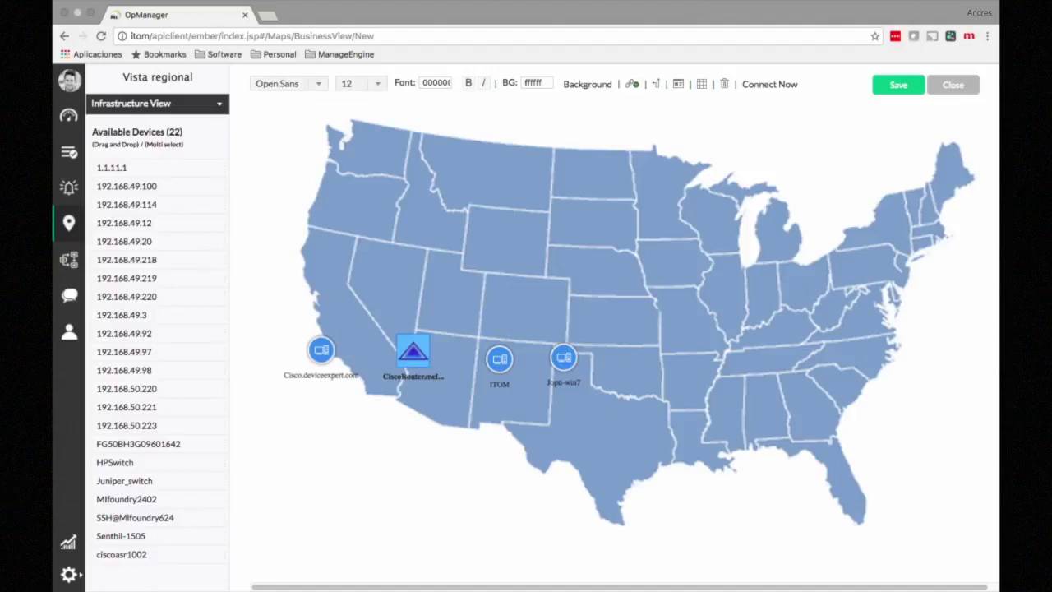
{"action": "left_click_drag", "start_coordinate": [563, 355], "coordinate": [591, 355]}
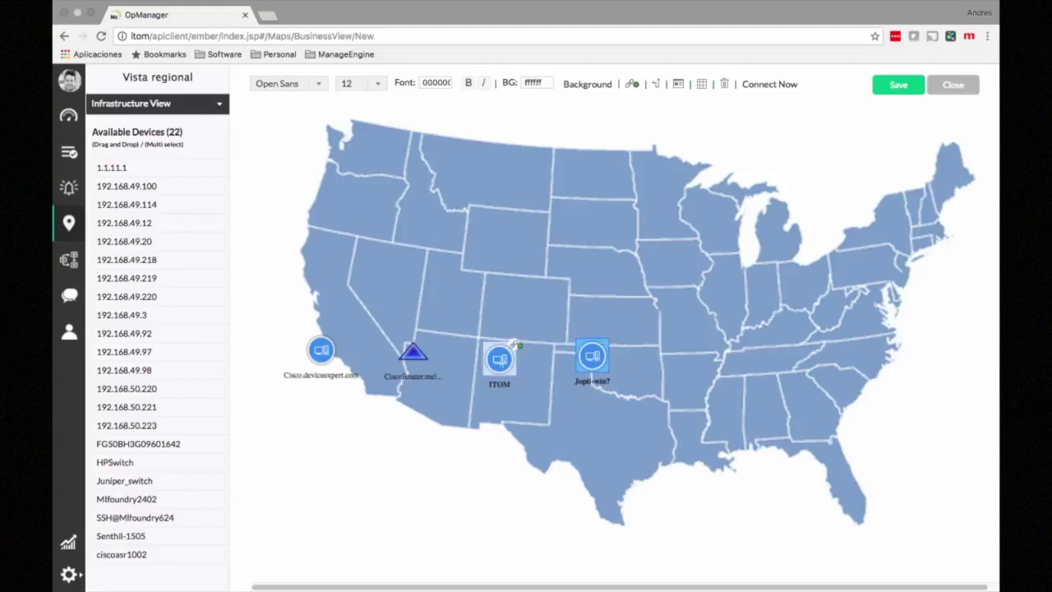
{"action": "left_click_drag", "start_coordinate": [515, 344], "coordinate": [520, 338]}
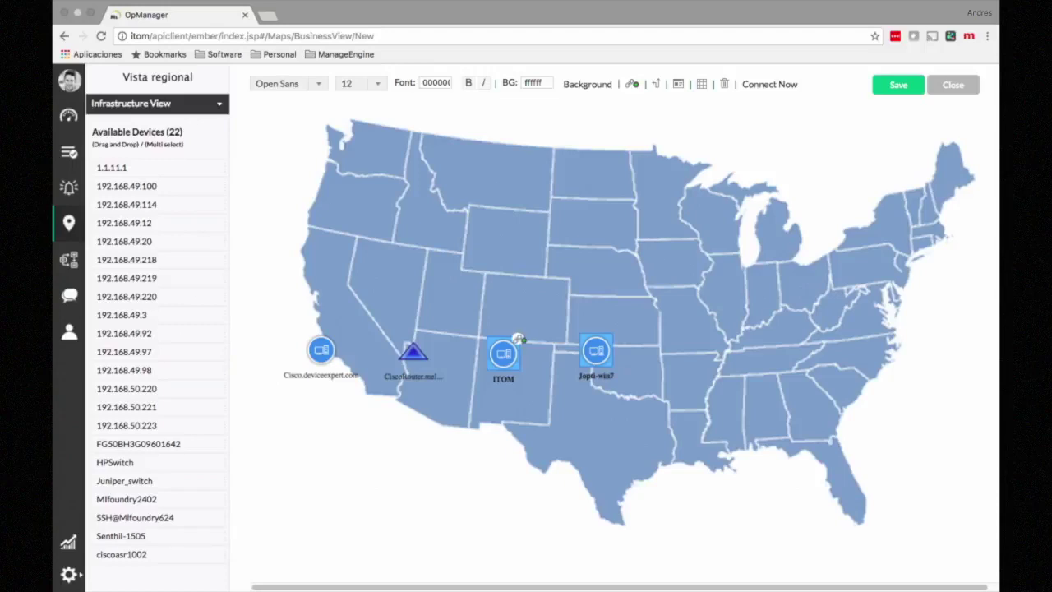
{"action": "left_click_drag", "start_coordinate": [518, 338], "coordinate": [596, 350]}
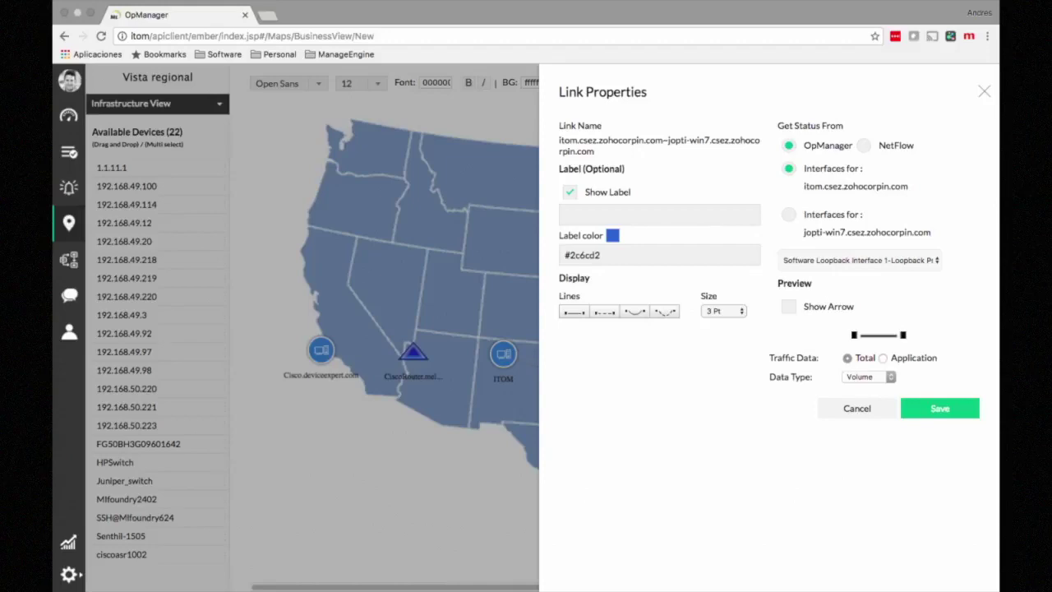
Step: Base the link's status on ITOM's Intel Ethernet QoS Packet Scheduler interface and save the link
{"action": "left_click", "coordinate": [860, 261]}
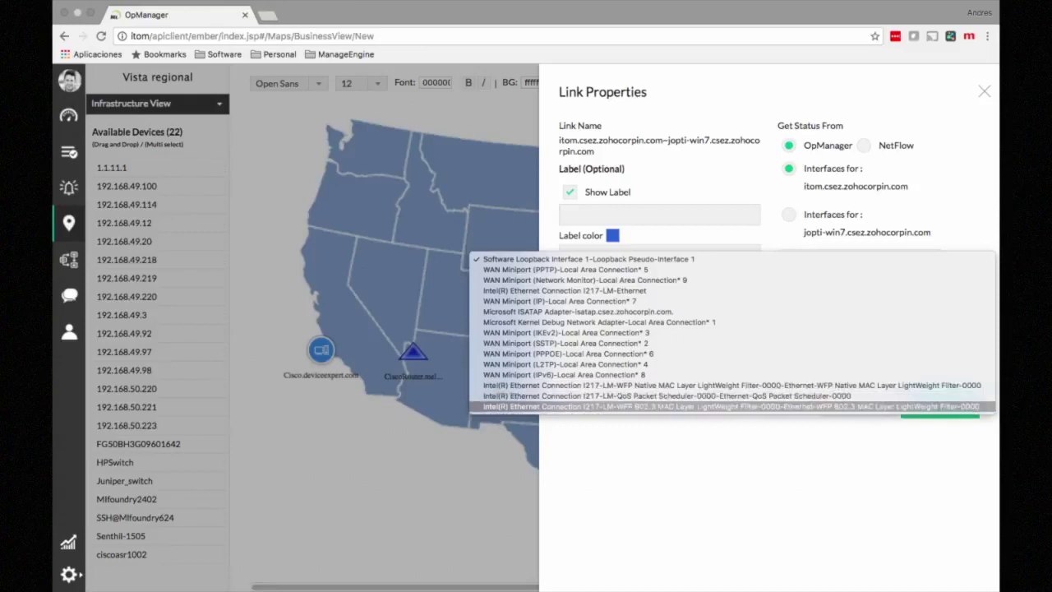
{"action": "key", "text": "Escape"}
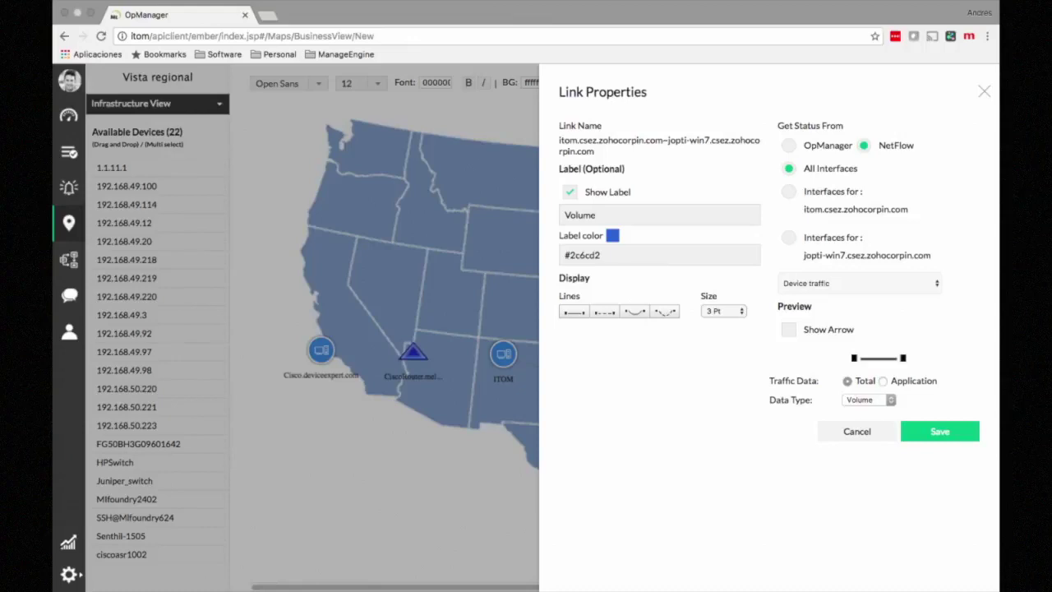
{"action": "left_click", "coordinate": [859, 283]}
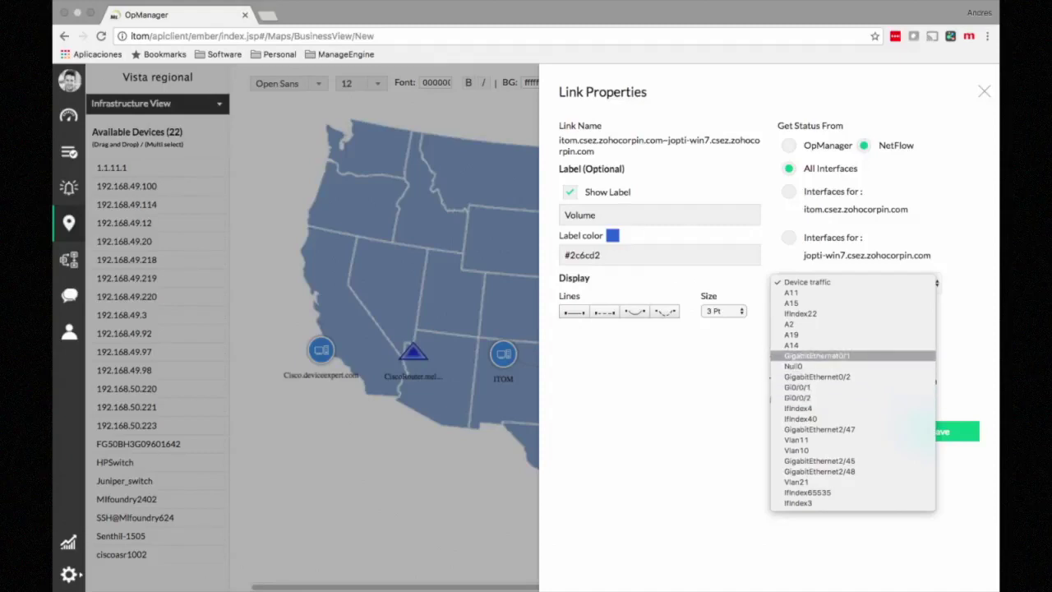
{"action": "left_click", "coordinate": [723, 359]}
{"action": "left_click", "coordinate": [789, 145]}
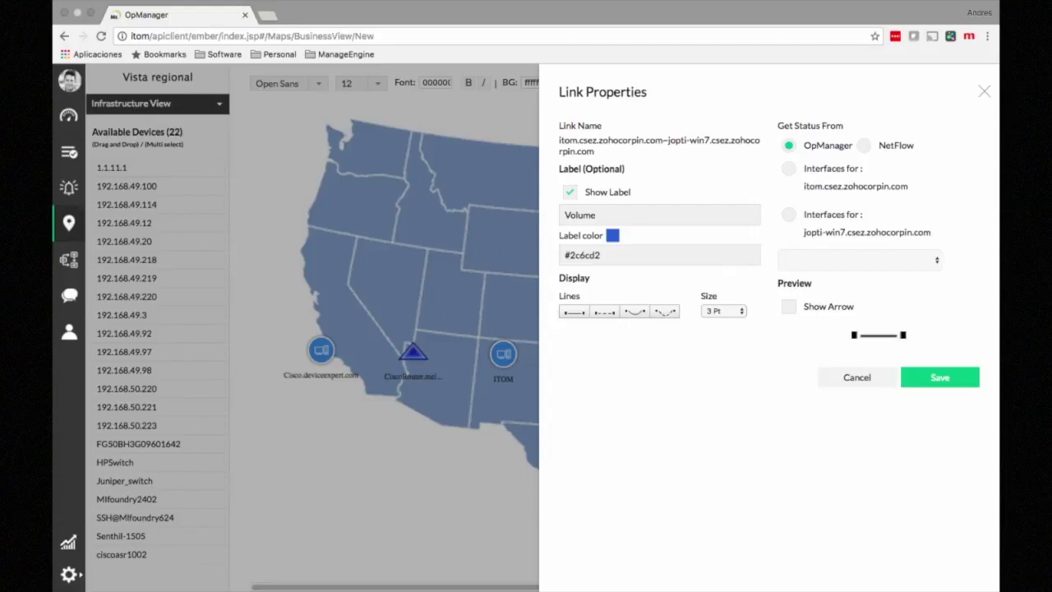
{"action": "left_click", "coordinate": [789, 168]}
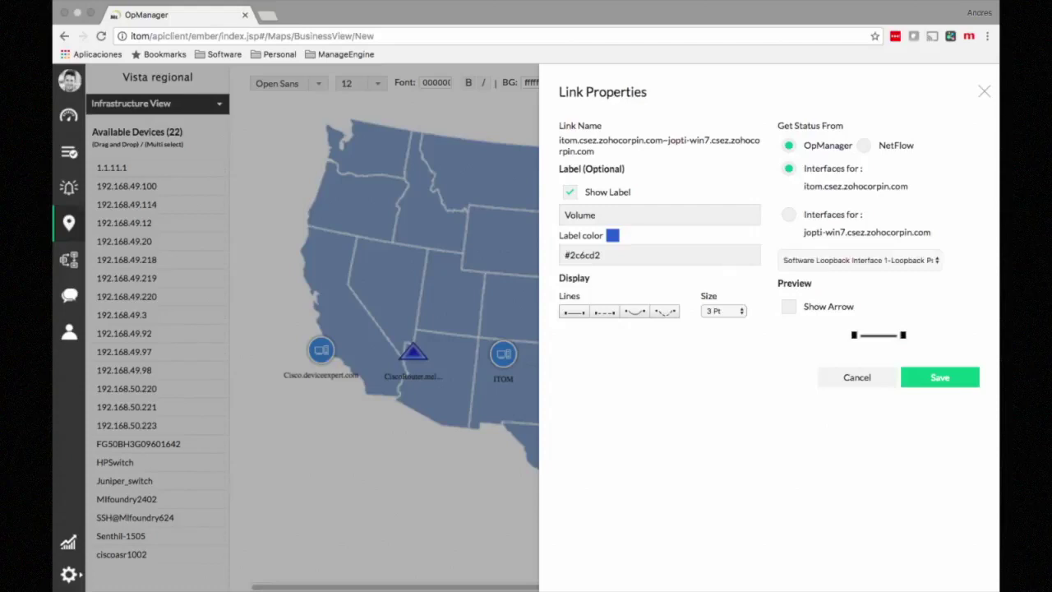
{"action": "left_click", "coordinate": [858, 259]}
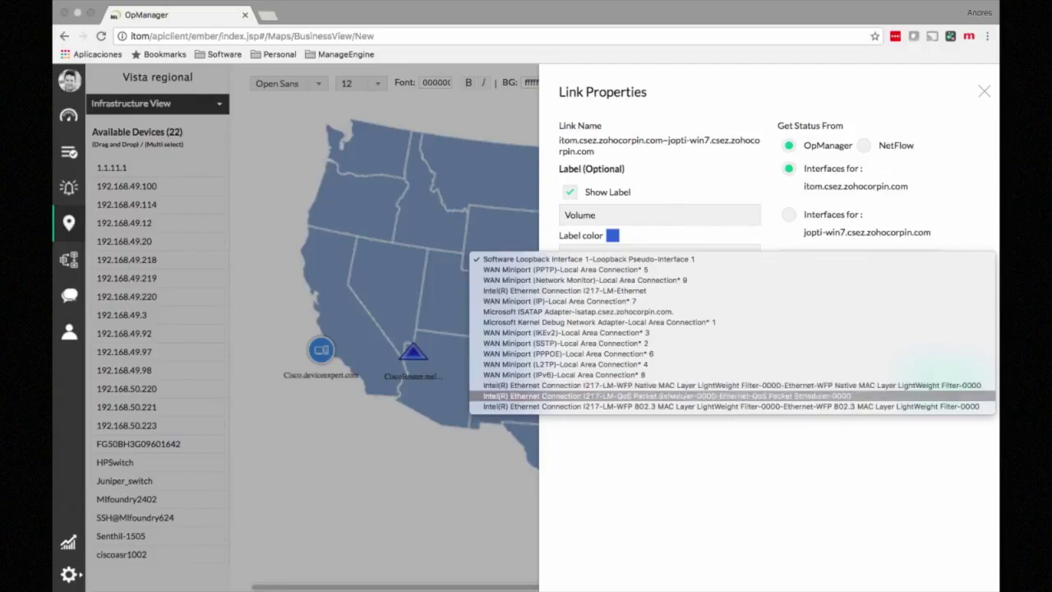
{"action": "left_click", "coordinate": [665, 395]}
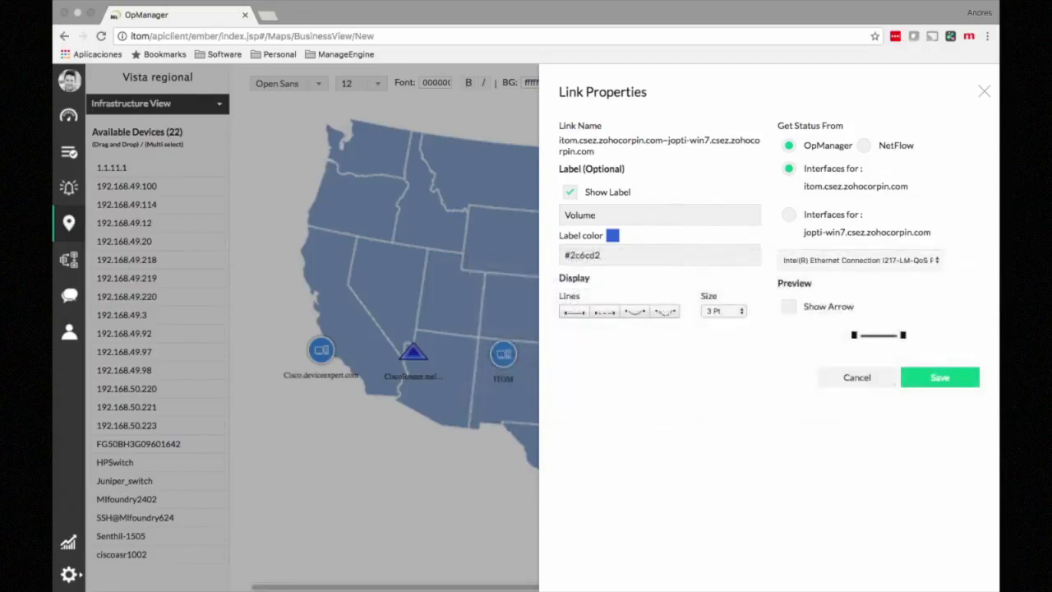
{"action": "left_click", "coordinate": [939, 377]}
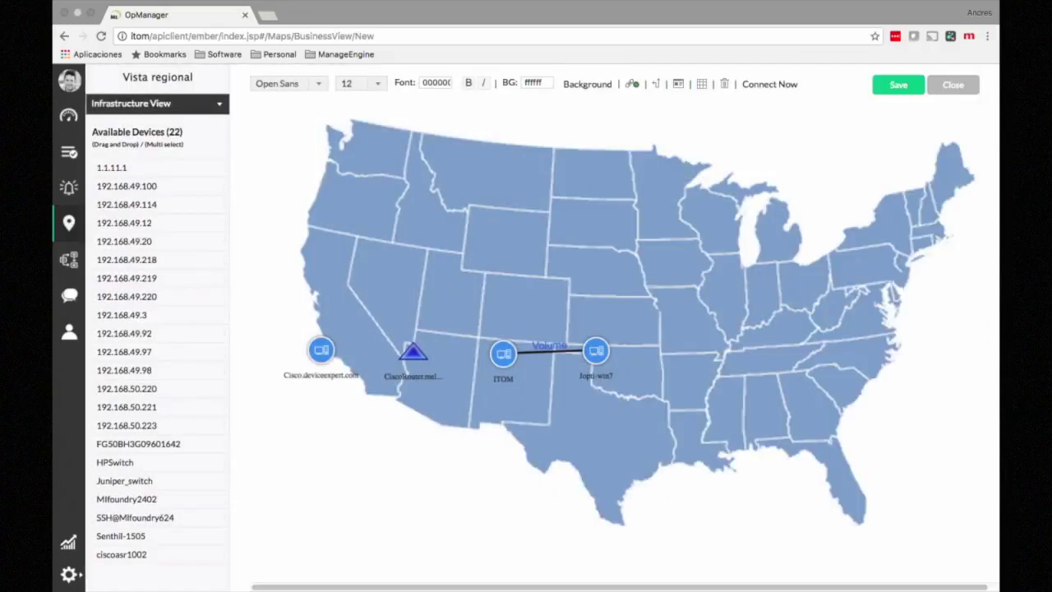
Step: Move Jopti-win7 slightly east, then close the editor without saving the view
{"action": "left_click", "coordinate": [596, 351]}
{"action": "left_click_drag", "start_coordinate": [612, 335], "coordinate": [642, 336]}
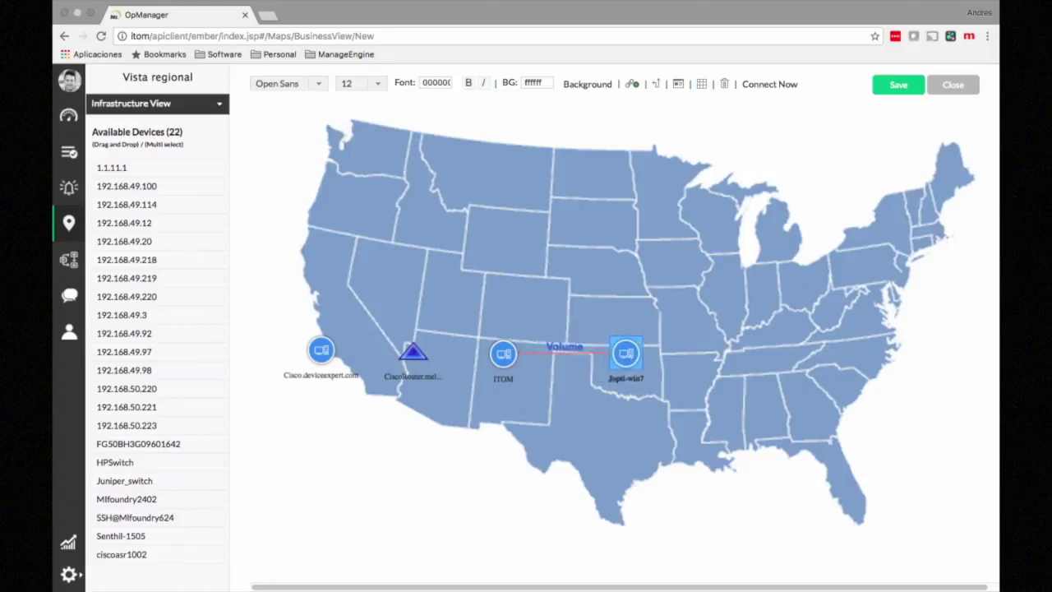
{"action": "left_click", "coordinate": [953, 85]}
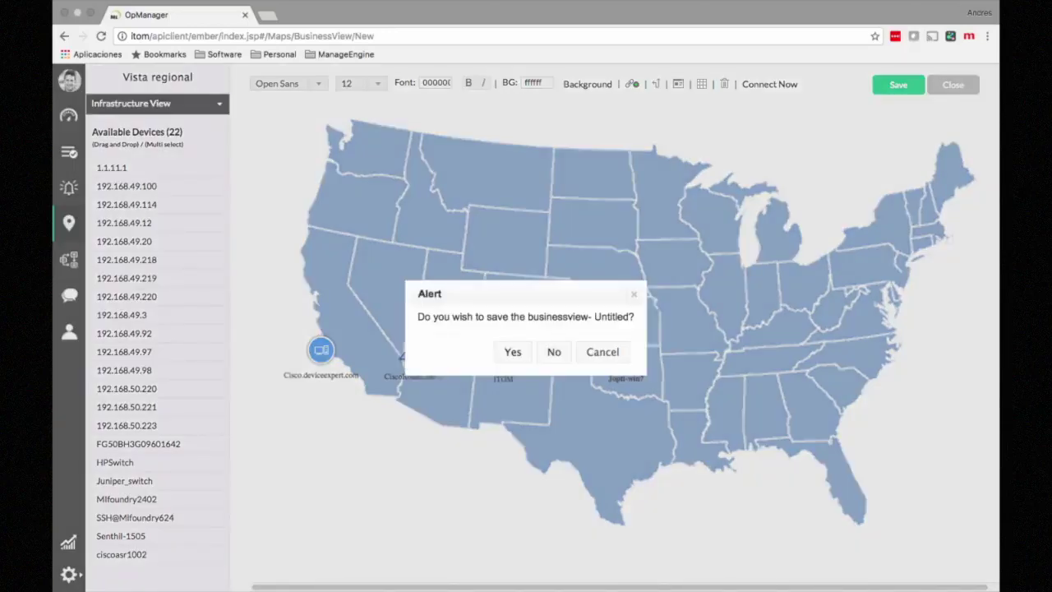
{"action": "left_click", "coordinate": [554, 351]}
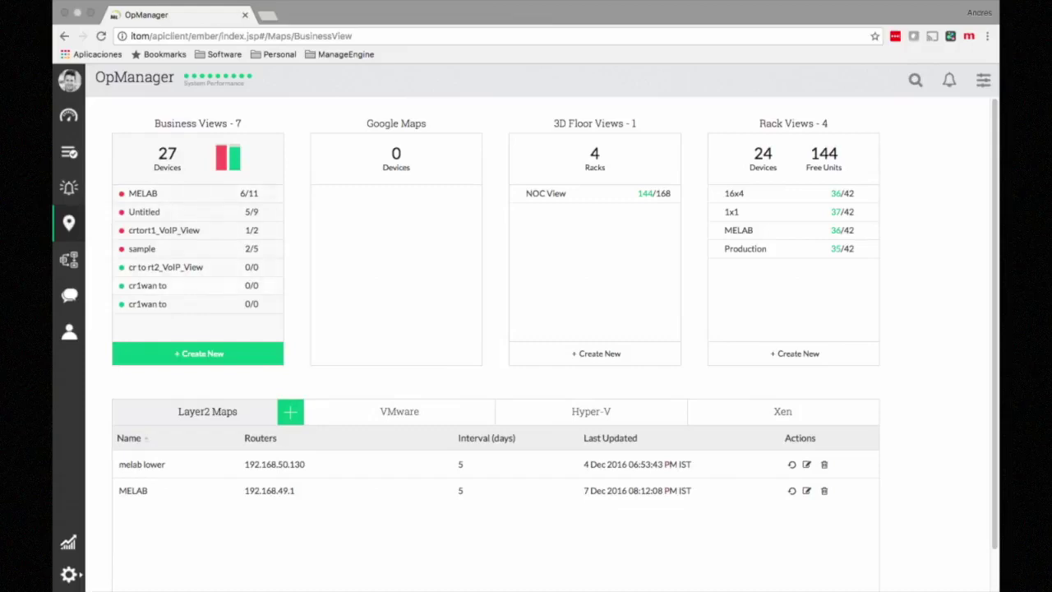
{"action": "left_click", "coordinate": [141, 248]}
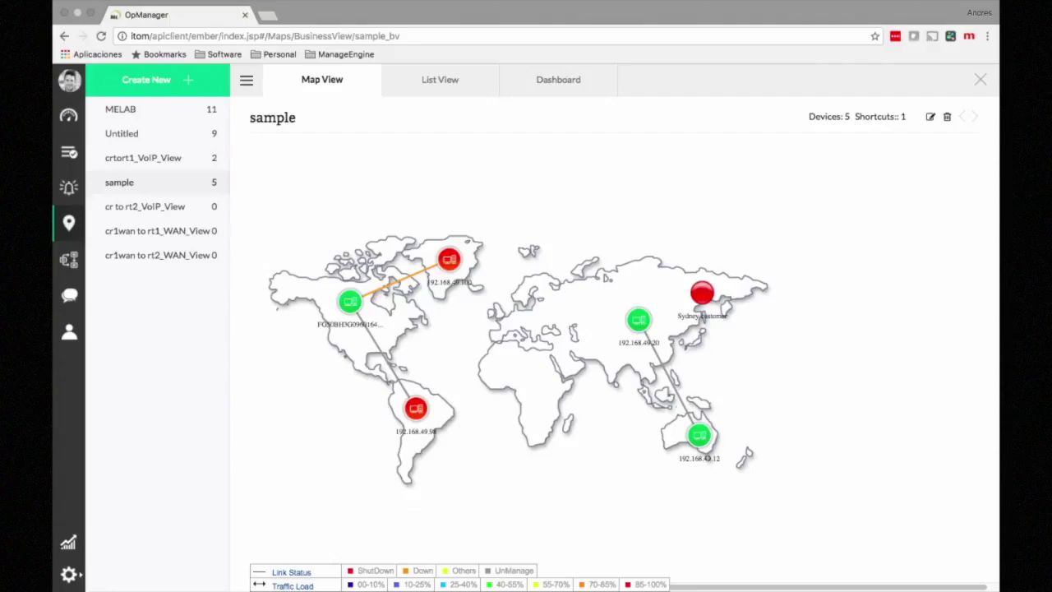
{"action": "mouse_move", "coordinate": [450, 260]}
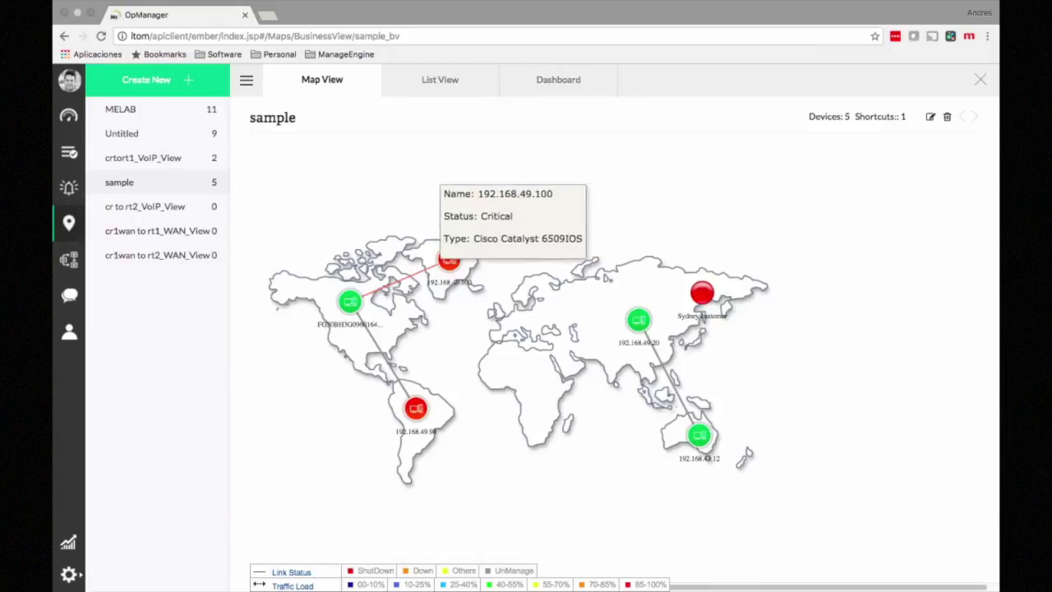
{"action": "mouse_move", "coordinate": [349, 301]}
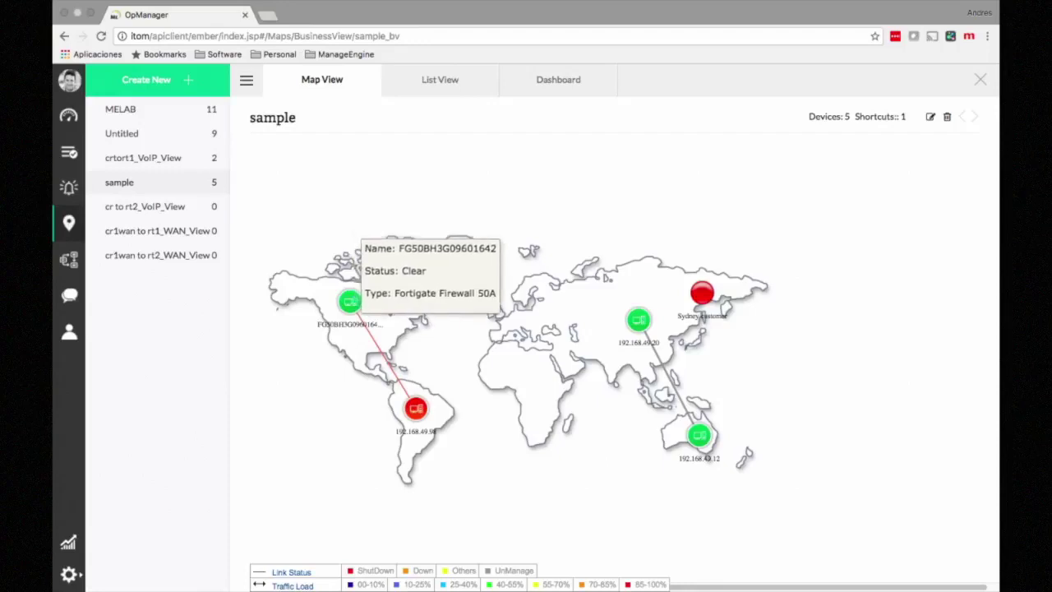
{"action": "mouse_move", "coordinate": [374, 340]}
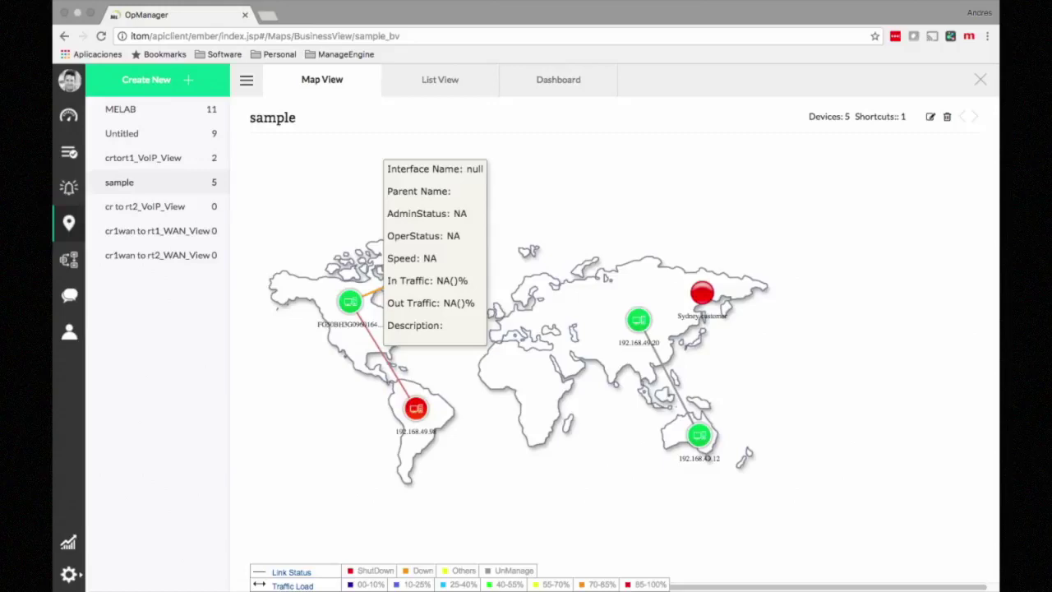
{"action": "left_click", "coordinate": [120, 109]}
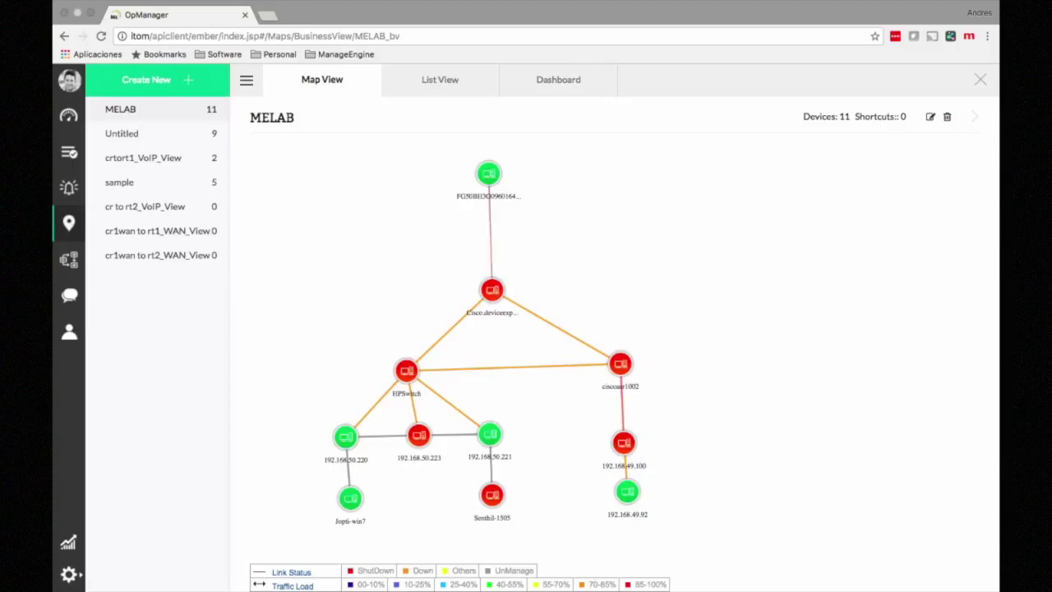
{"action": "left_click", "coordinate": [69, 222]}
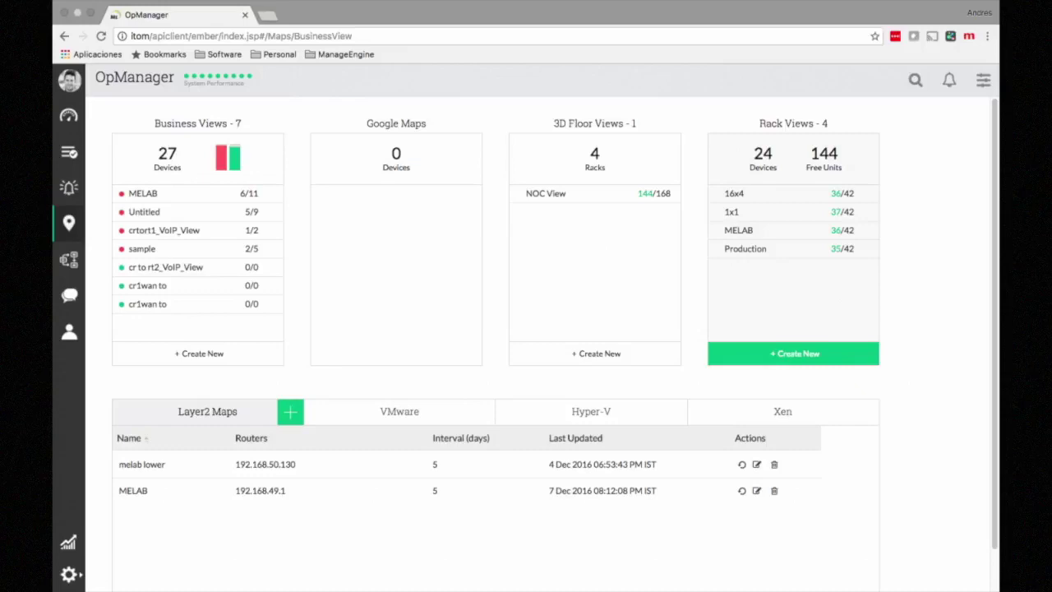
Step: Build a 16-unit rack with CiscoRouter.melab.net in slot 4, try adding 1.1.11.1, then close it
{"action": "left_click", "coordinate": [793, 353]}
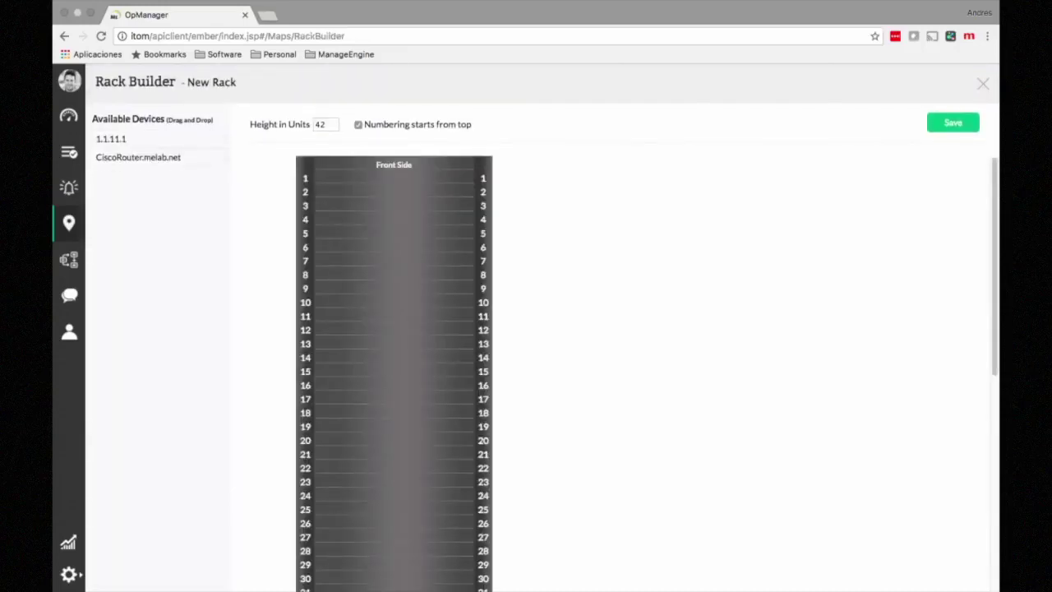
{"action": "left_click", "coordinate": [326, 125]}
{"action": "key", "text": "BackSpace"}
{"action": "key", "text": "BackSpace"}
{"action": "type", "text": "16"}
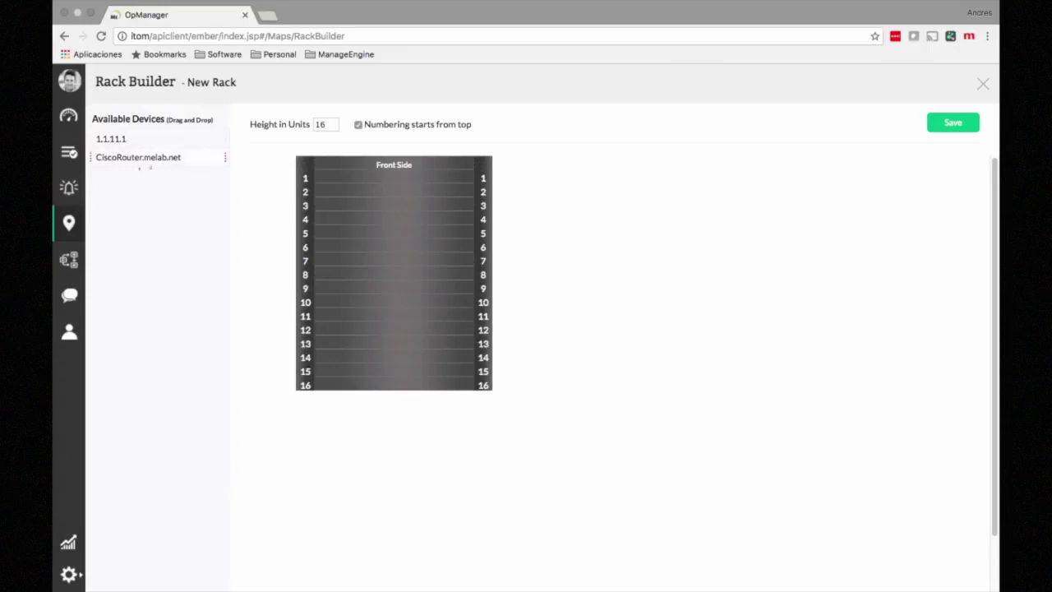
{"action": "left_click_drag", "start_coordinate": [148, 160], "coordinate": [379, 218]}
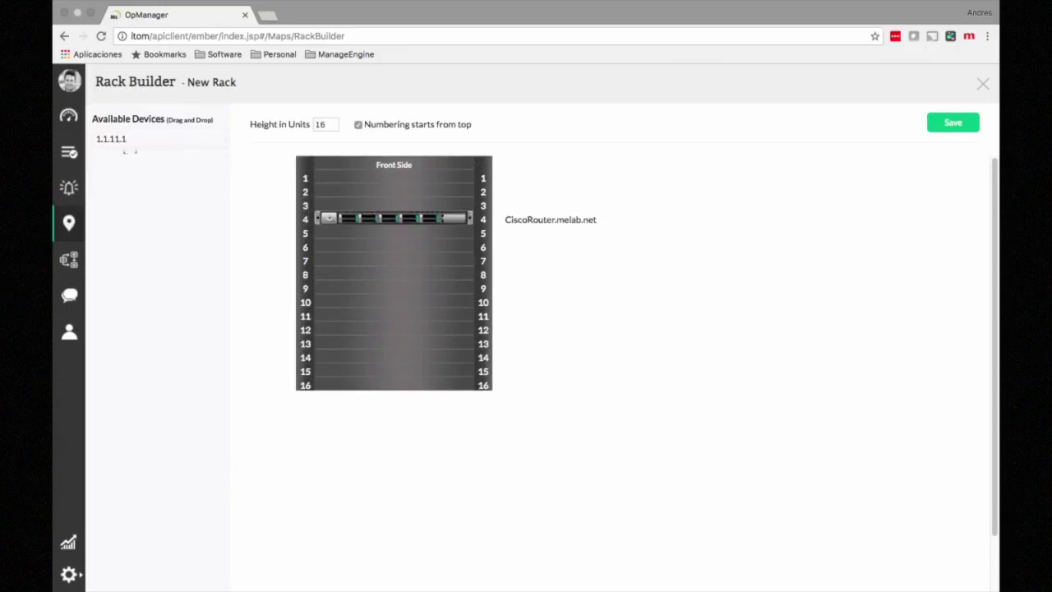
{"action": "left_click_drag", "start_coordinate": [130, 144], "coordinate": [382, 262]}
{"action": "left_click", "coordinate": [983, 83]}
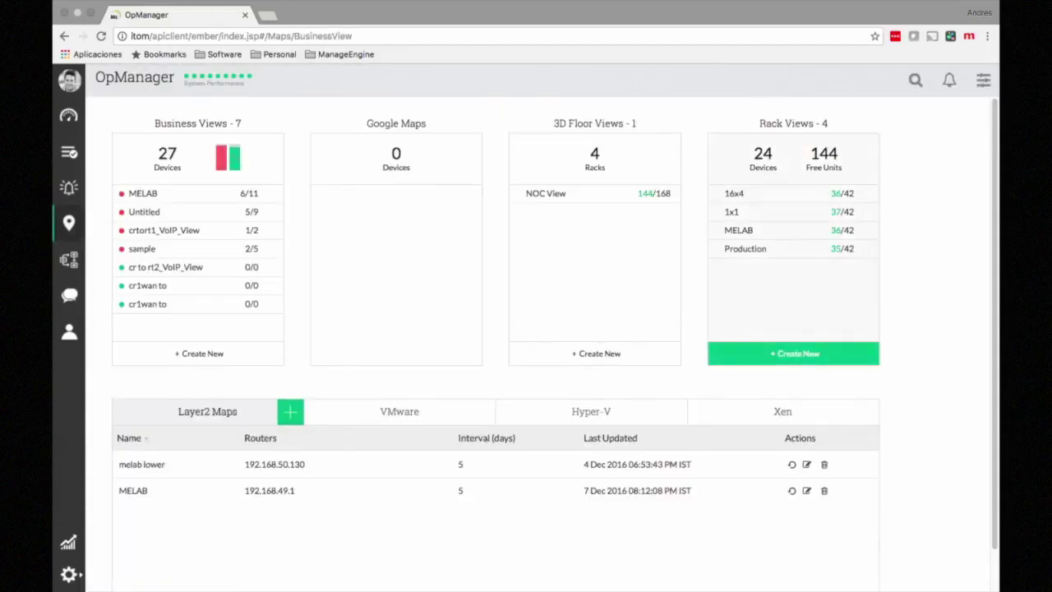
Step: Check the Production rack view, then close it to return to Maps
{"action": "left_click", "coordinate": [745, 249]}
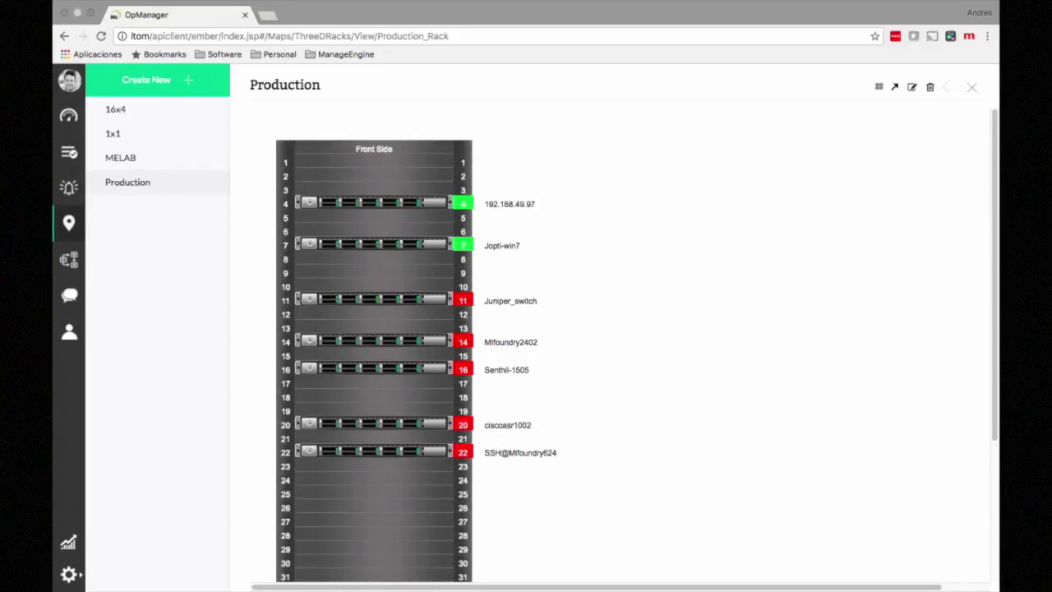
{"action": "left_click", "coordinate": [972, 87]}
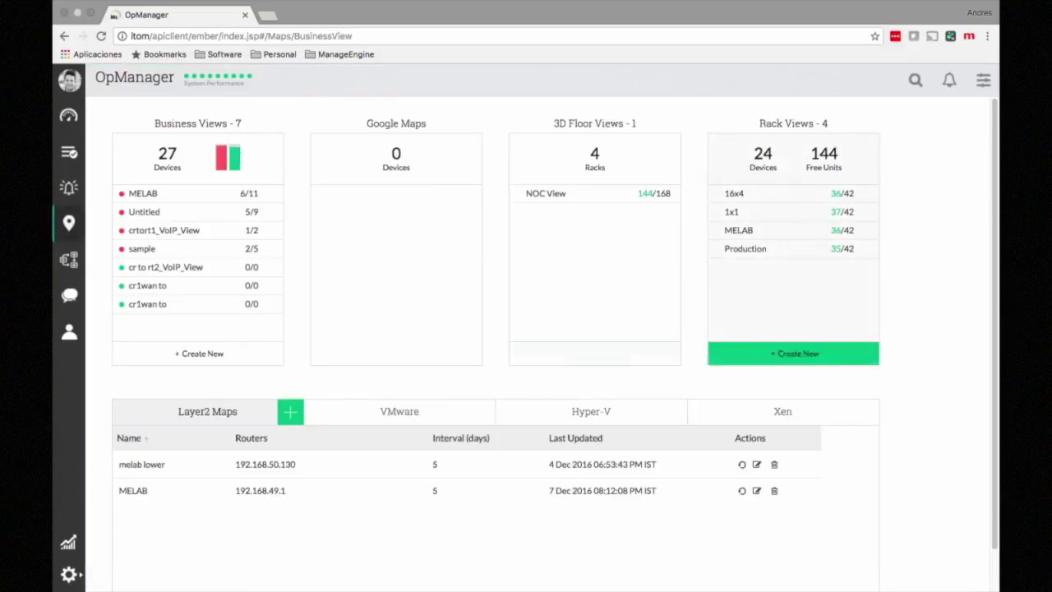
{"action": "left_click", "coordinate": [595, 354]}
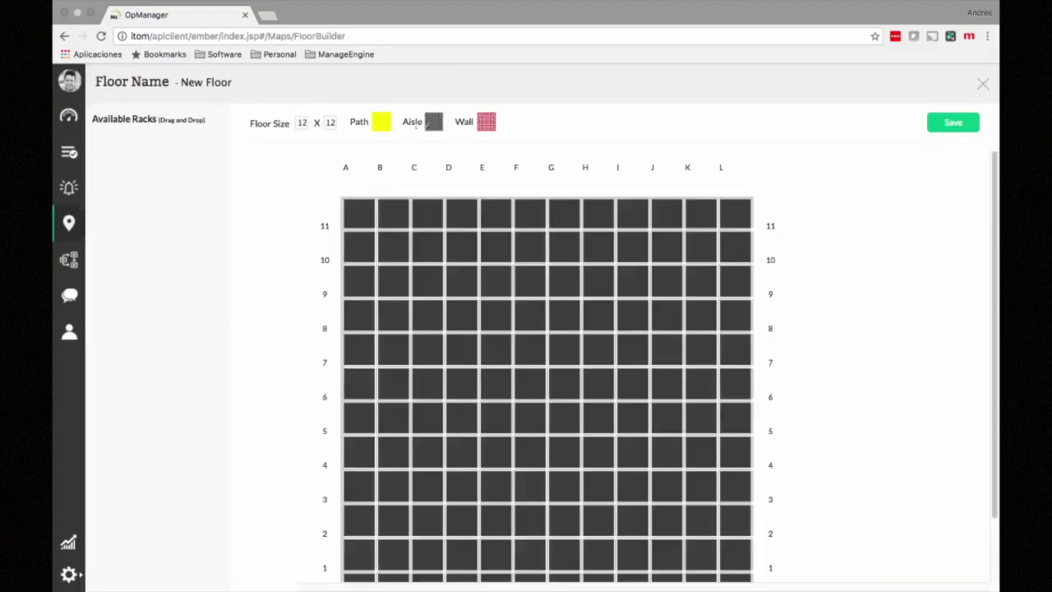
{"action": "key", "text": "BackSpace"}
{"action": "key", "text": "BackSpace"}
{"action": "type", "text": "6"}
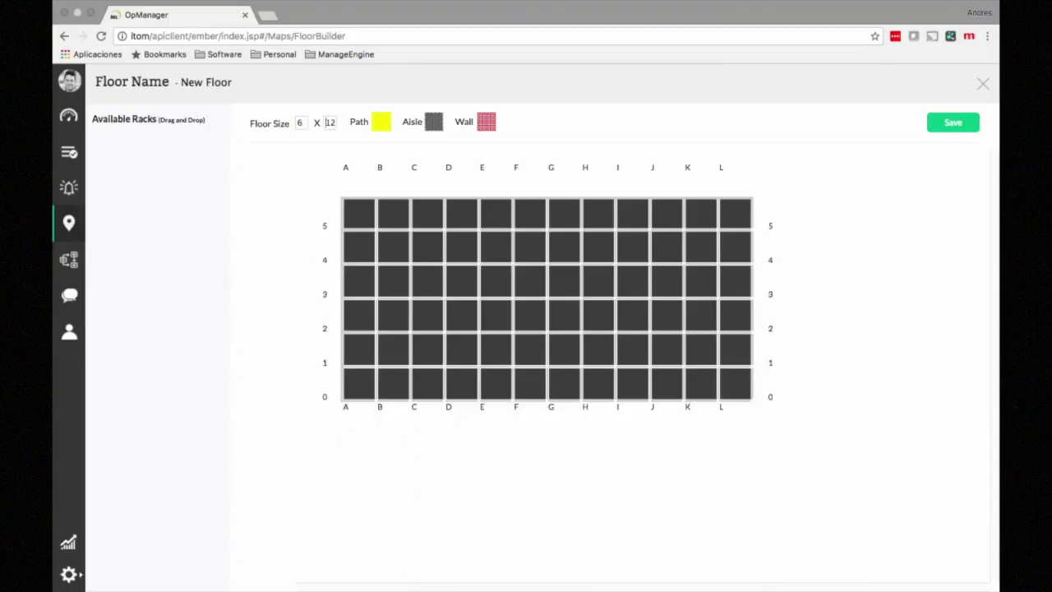
{"action": "key", "text": "BackSpace"}
{"action": "key", "text": "BackSpace"}
{"action": "type", "text": "6"}
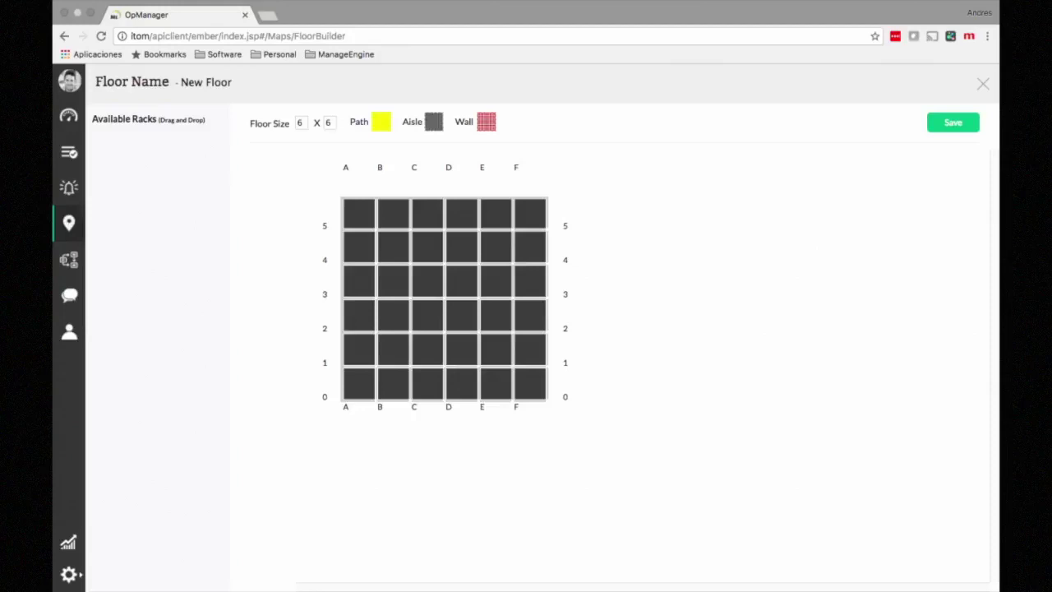
{"action": "left_click_drag", "start_coordinate": [485, 164], "coordinate": [495, 223]}
{"action": "left_click_drag", "start_coordinate": [487, 122], "coordinate": [530, 214]}
{"action": "left_click_drag", "start_coordinate": [486, 122], "coordinate": [517, 246]}
{"action": "left_click", "coordinate": [983, 83]}
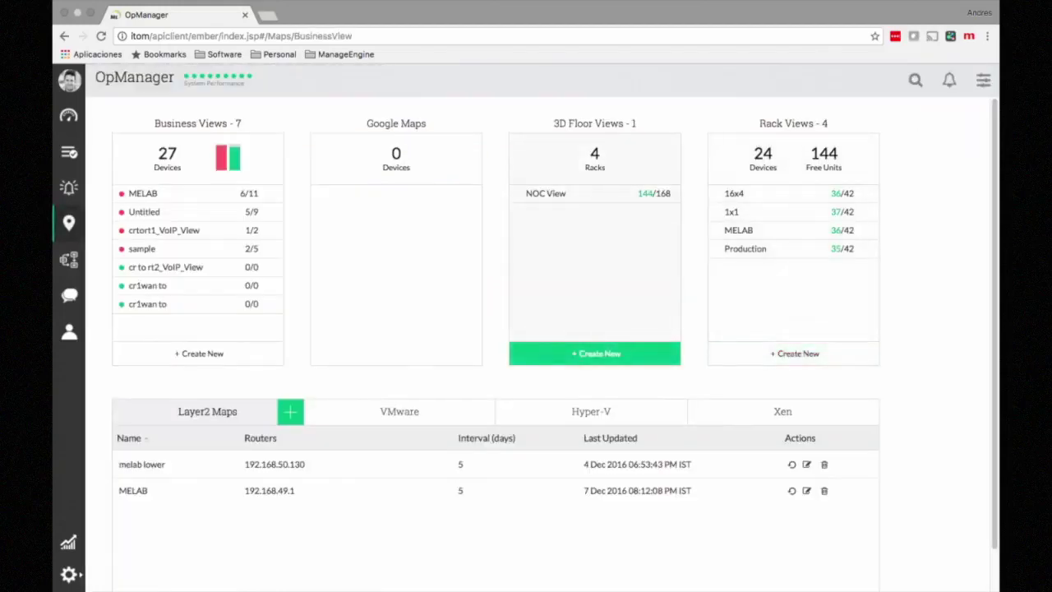
Step: Look at the NOC View floor, then open the melab lower Layer2 map
{"action": "left_click", "coordinate": [594, 354]}
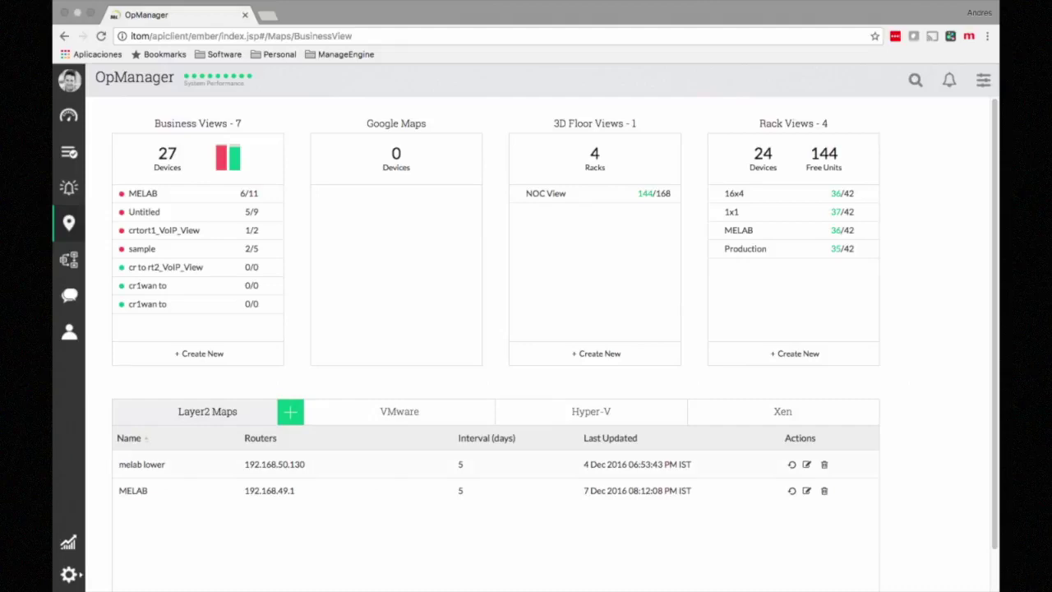
{"action": "left_click", "coordinate": [160, 465]}
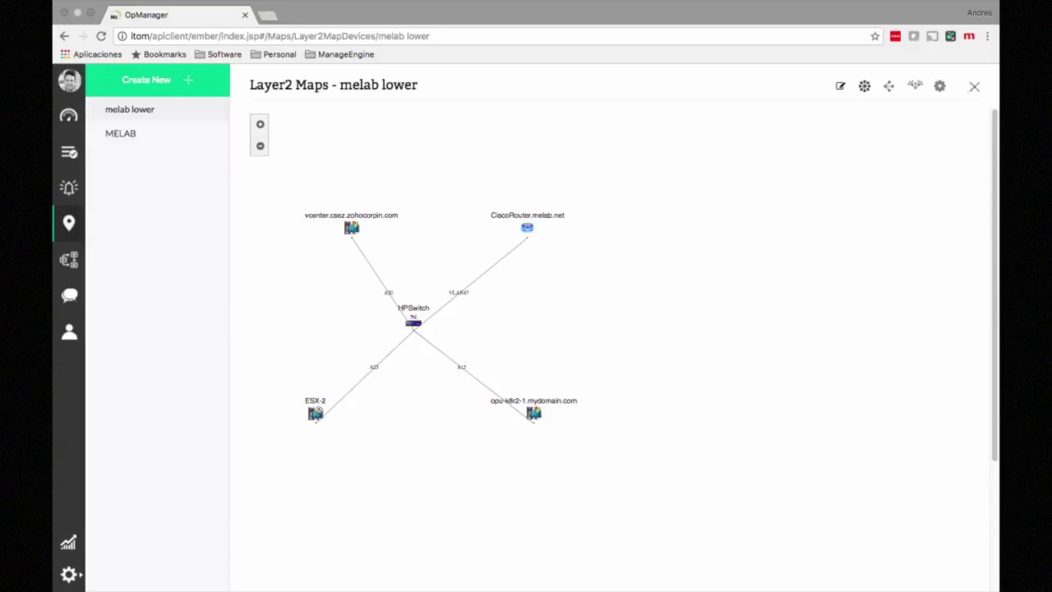
Step: Close the melab lower Layer2 map and go to the admin settings
{"action": "left_click", "coordinate": [973, 85]}
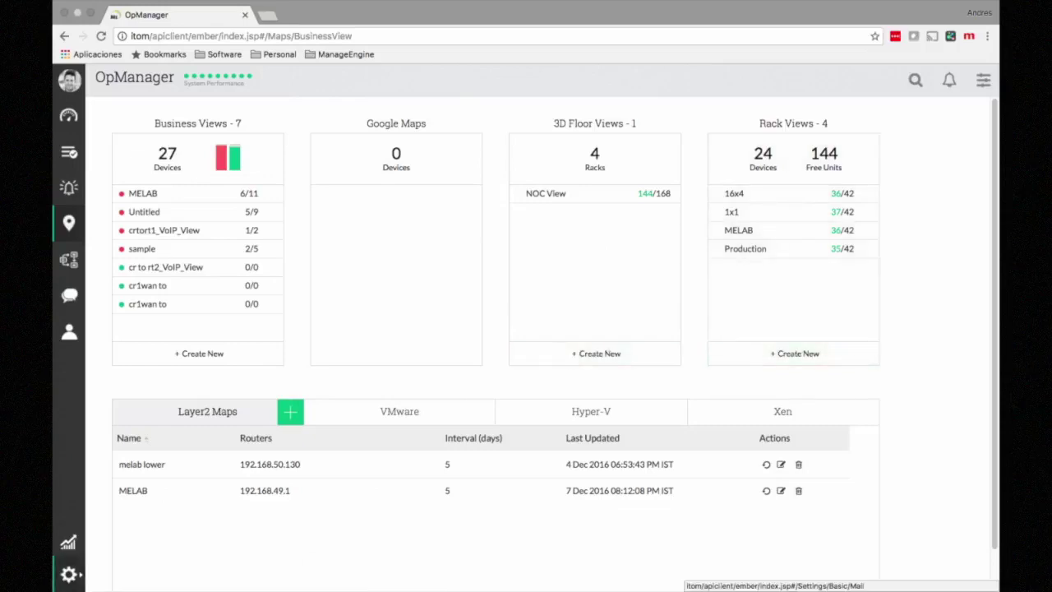
{"action": "left_click", "coordinate": [69, 573]}
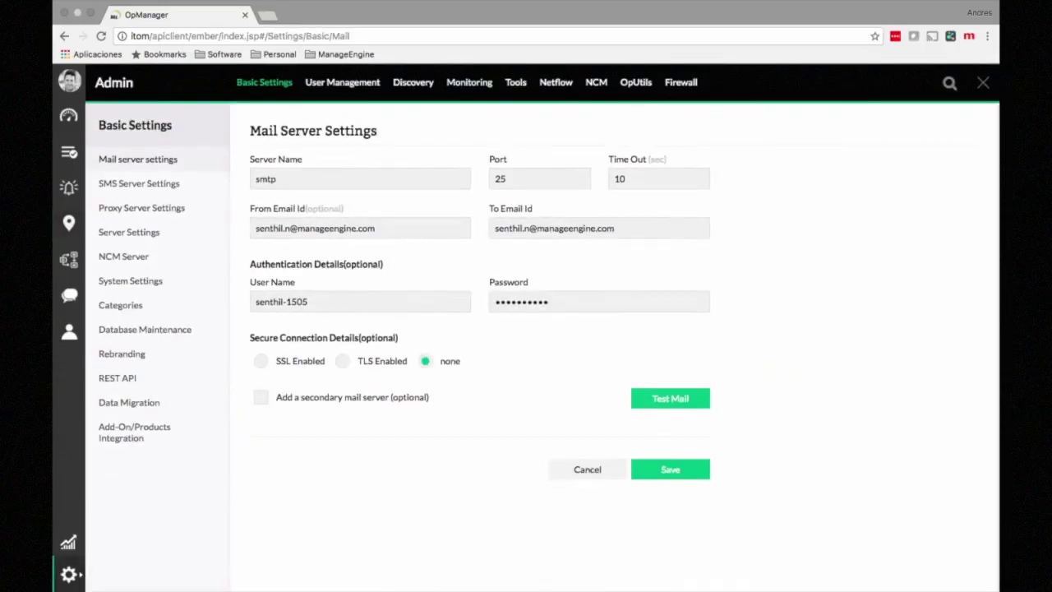
Step: Under Monitoring > Notifications, add a new notification profile
{"action": "left_click", "coordinate": [469, 82]}
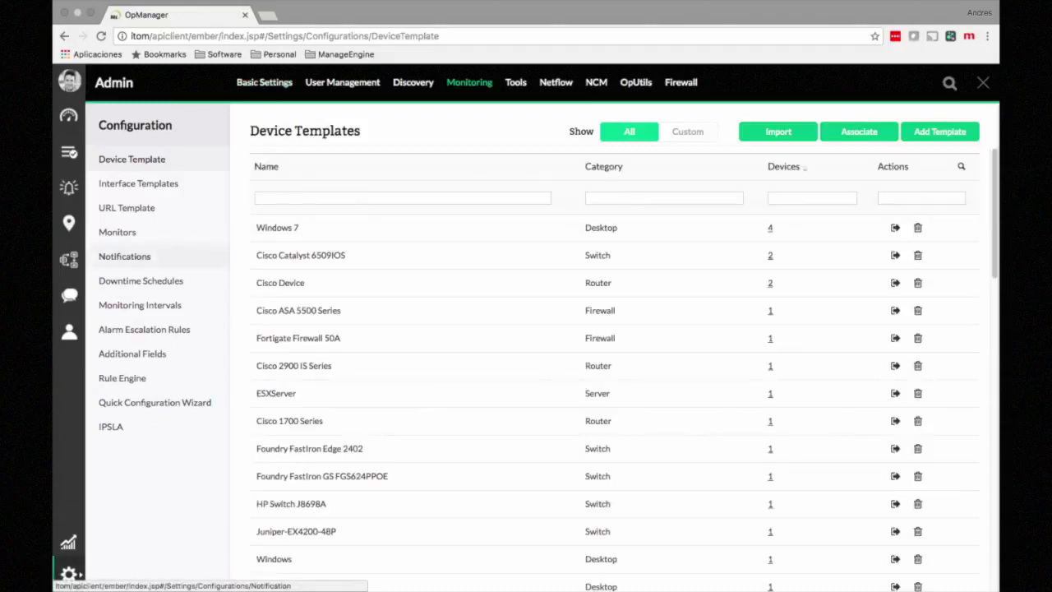
{"action": "left_click", "coordinate": [124, 256]}
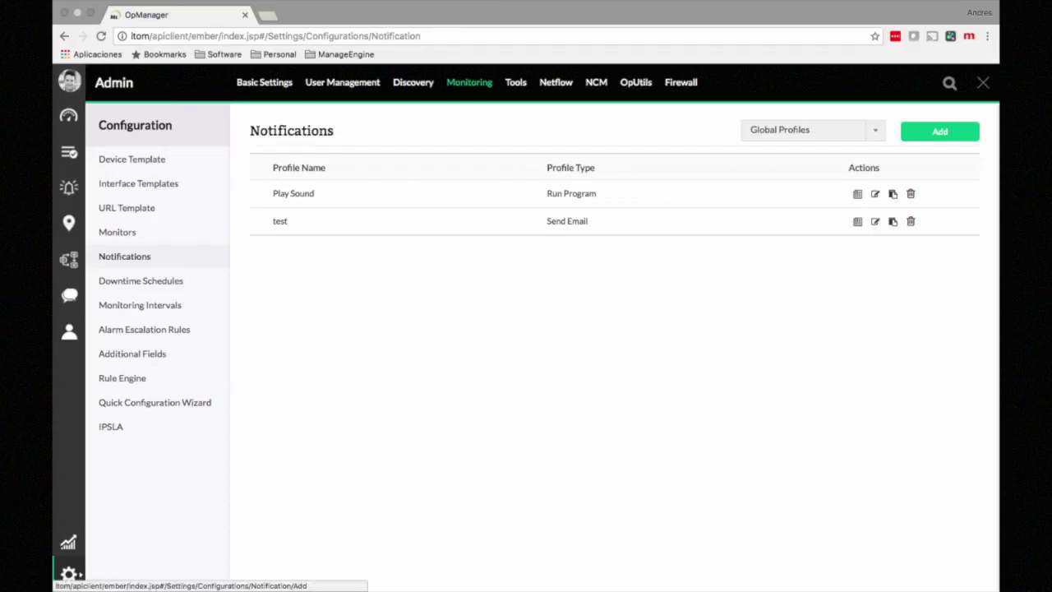
{"action": "left_click", "coordinate": [939, 132]}
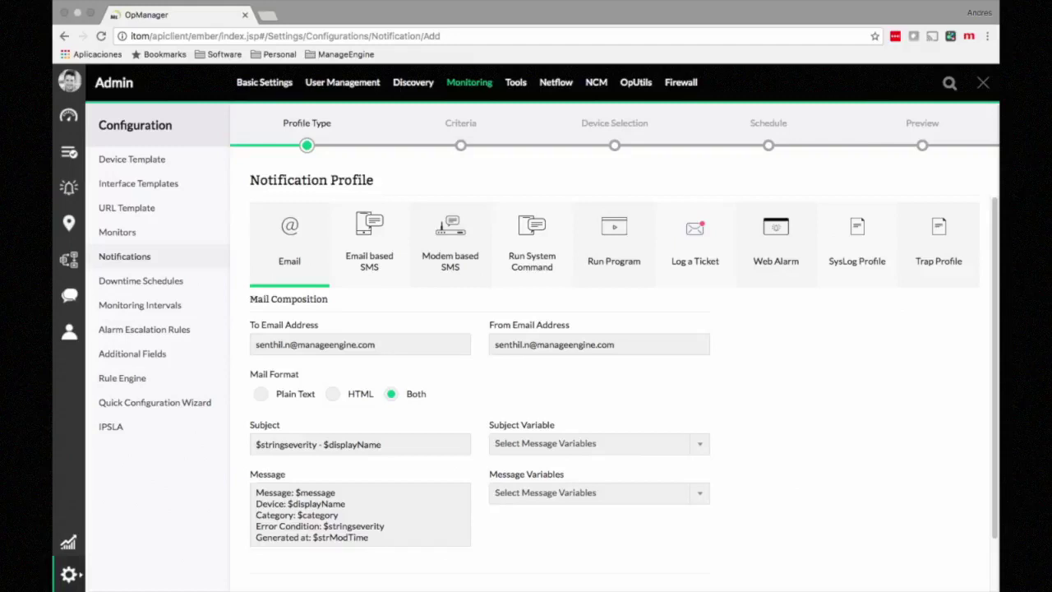
Step: Browse the Email, Email based SMS, Run System Command and Run Program profile types and their fields
{"action": "left_click", "coordinate": [360, 345]}
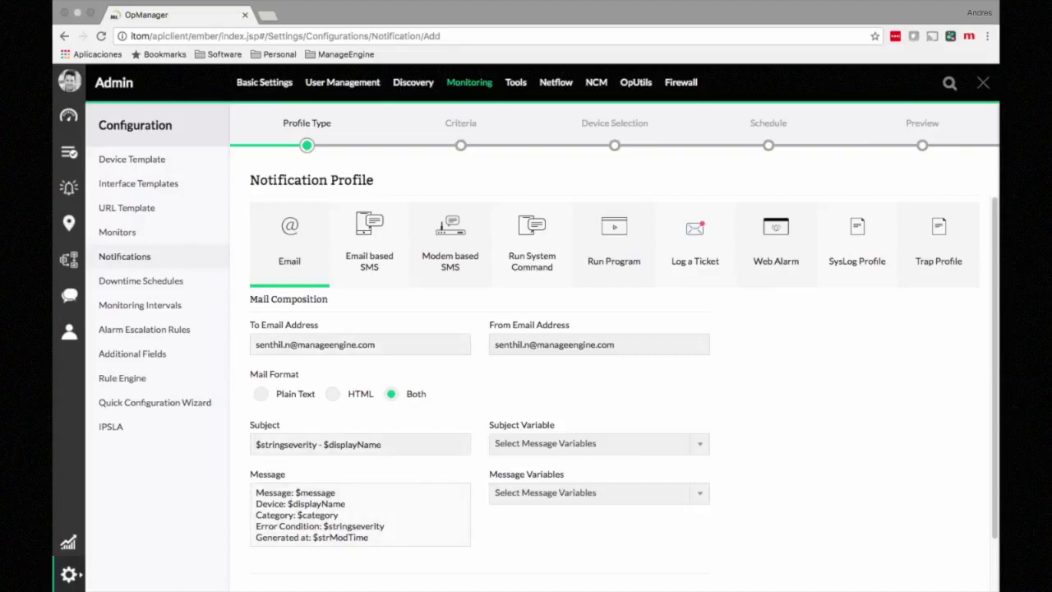
{"action": "left_click", "coordinate": [369, 244]}
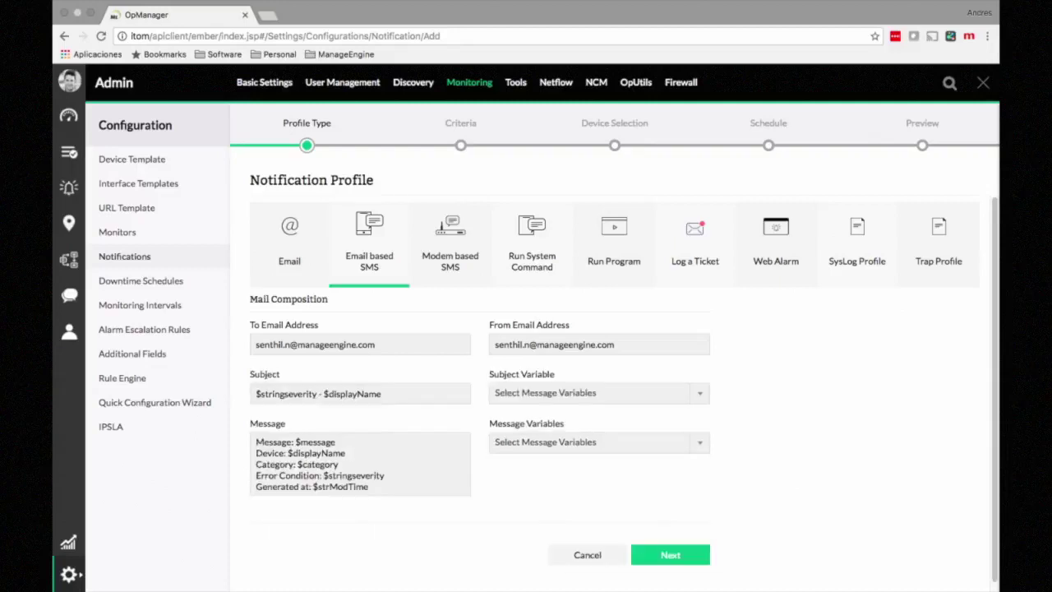
{"action": "left_click", "coordinate": [532, 245]}
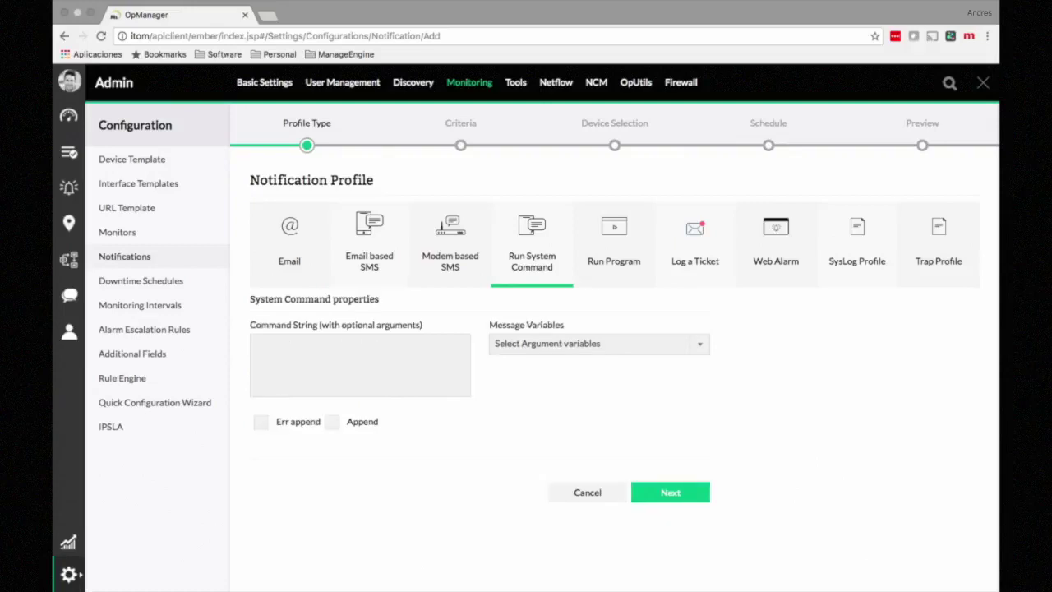
{"action": "left_click", "coordinate": [360, 365]}
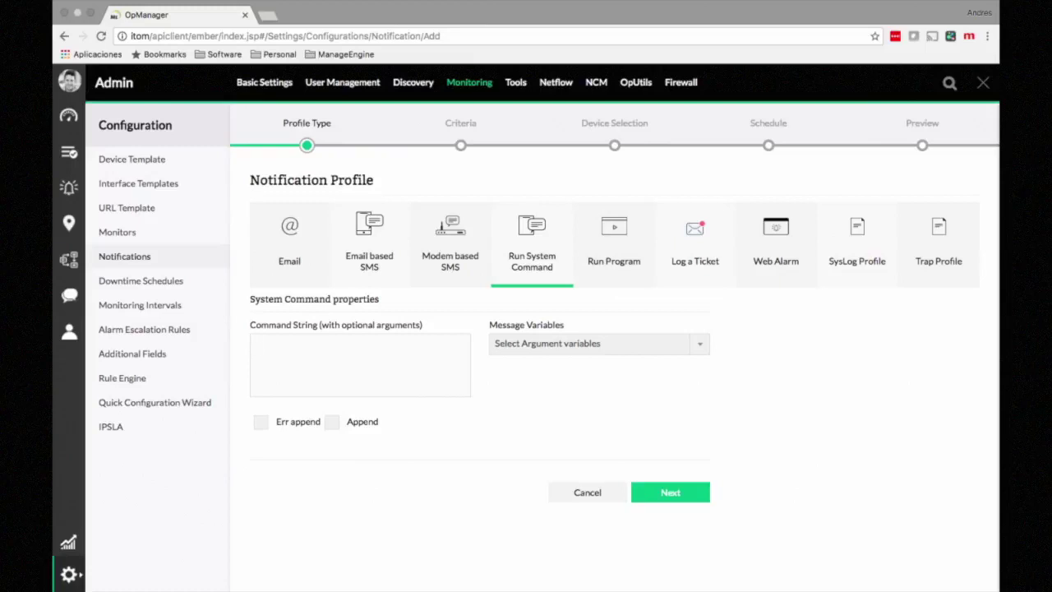
{"action": "left_click", "coordinate": [614, 245]}
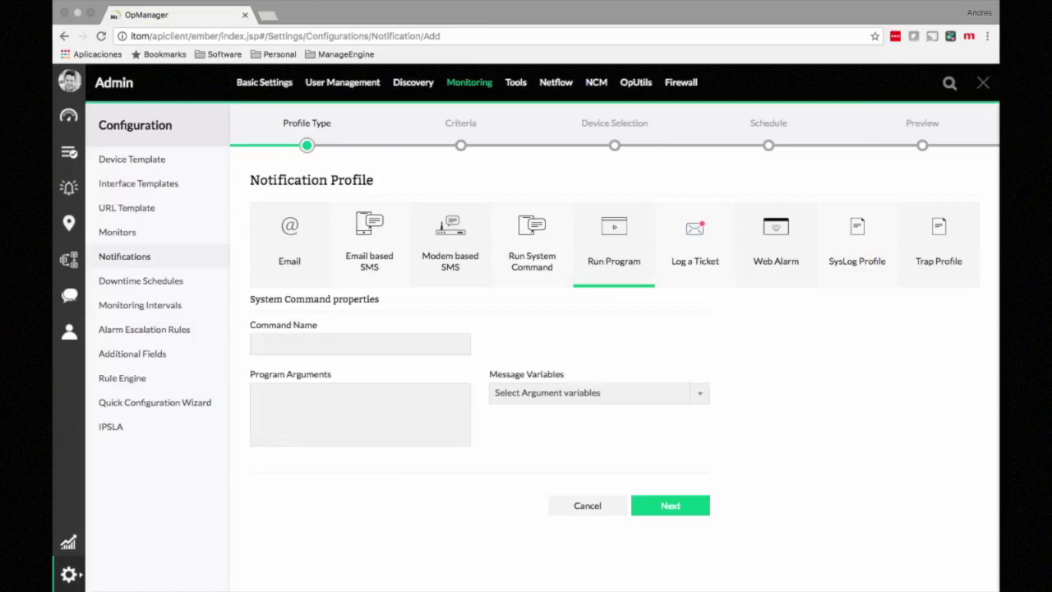
{"action": "left_click", "coordinate": [360, 345]}
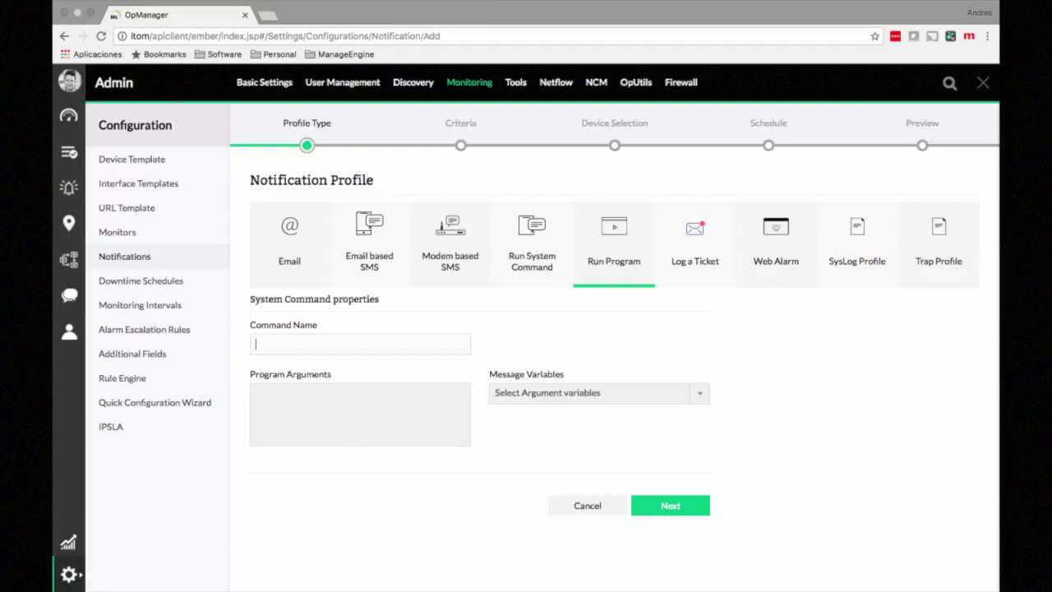
Step: Preview the Web Alarm, SysLog Profile, Trap Profile and Log a Ticket notification types
{"action": "left_click", "coordinate": [775, 244]}
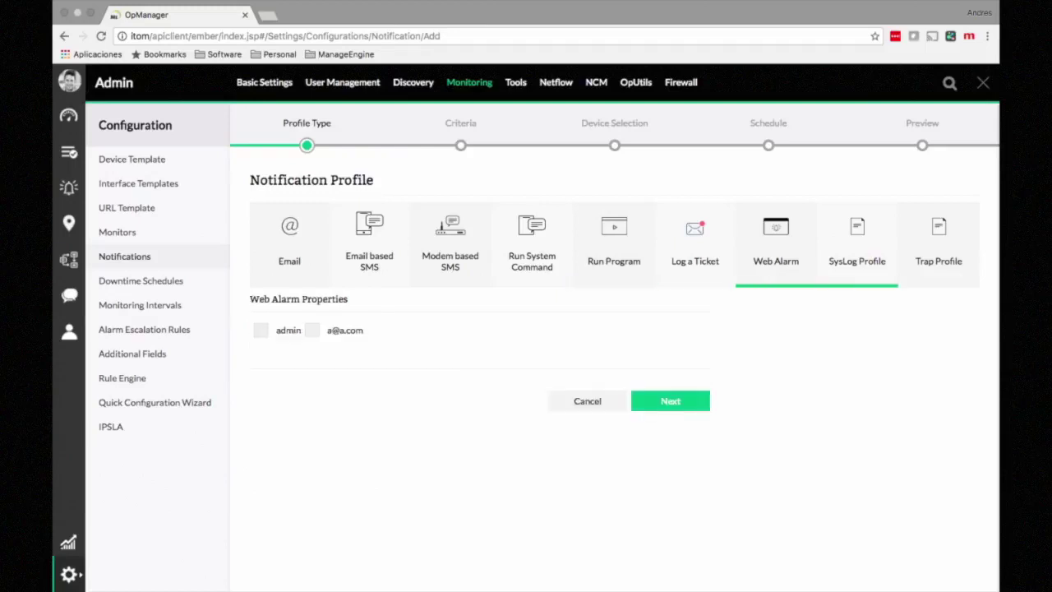
{"action": "left_click", "coordinate": [857, 244]}
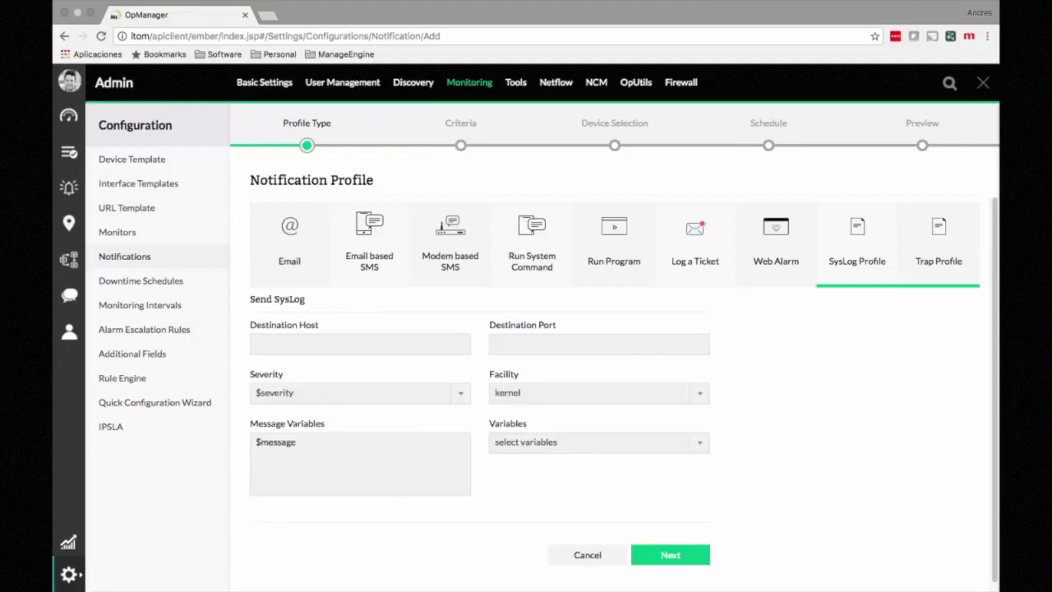
{"action": "left_click", "coordinate": [939, 244]}
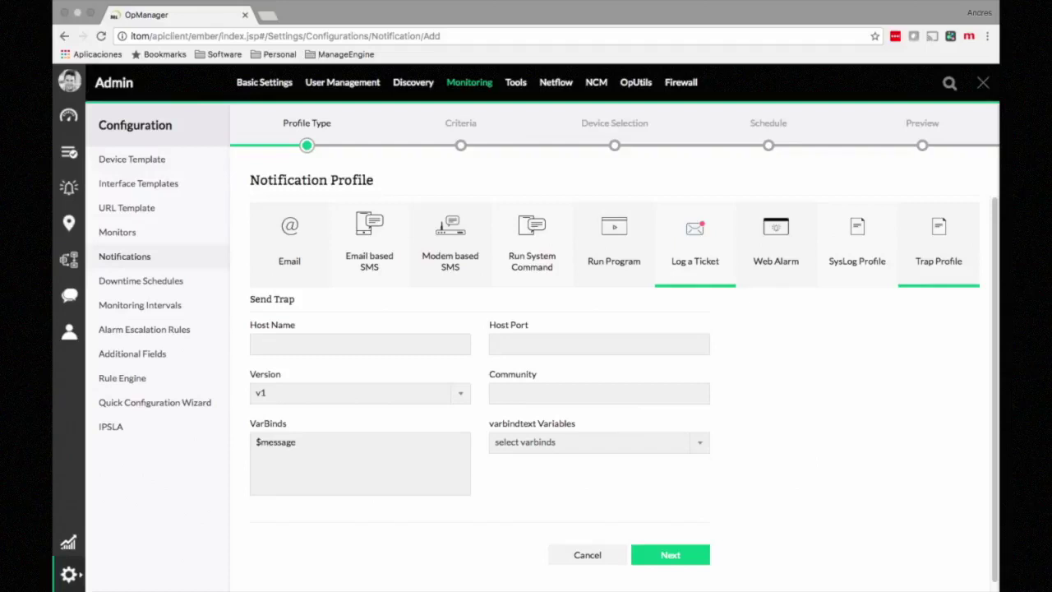
{"action": "left_click", "coordinate": [695, 244]}
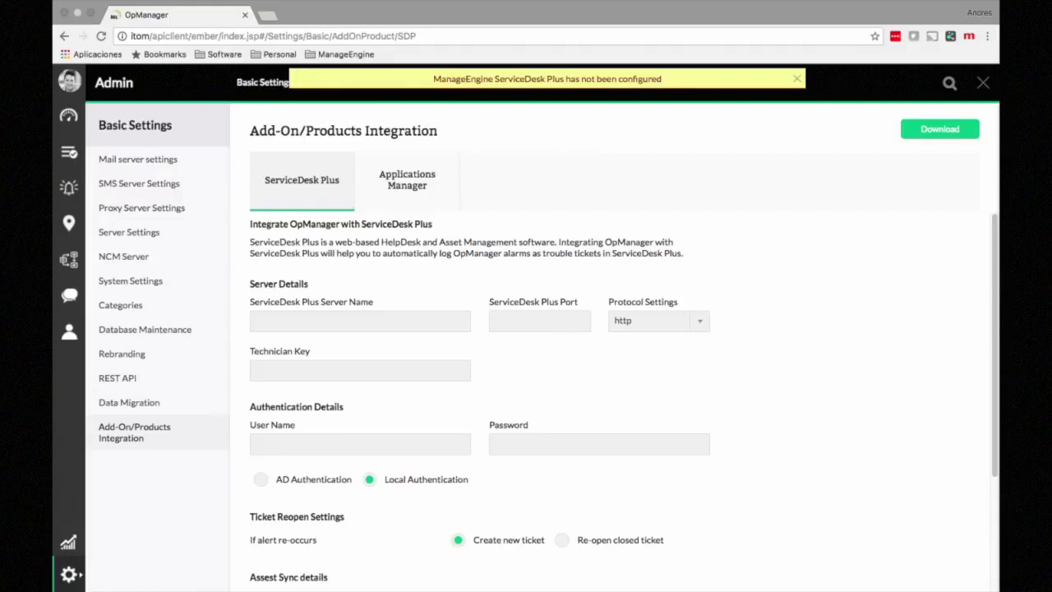
{"action": "scroll", "coordinate": [543, 329], "scroll_direction": "left", "scroll_amount": 5}
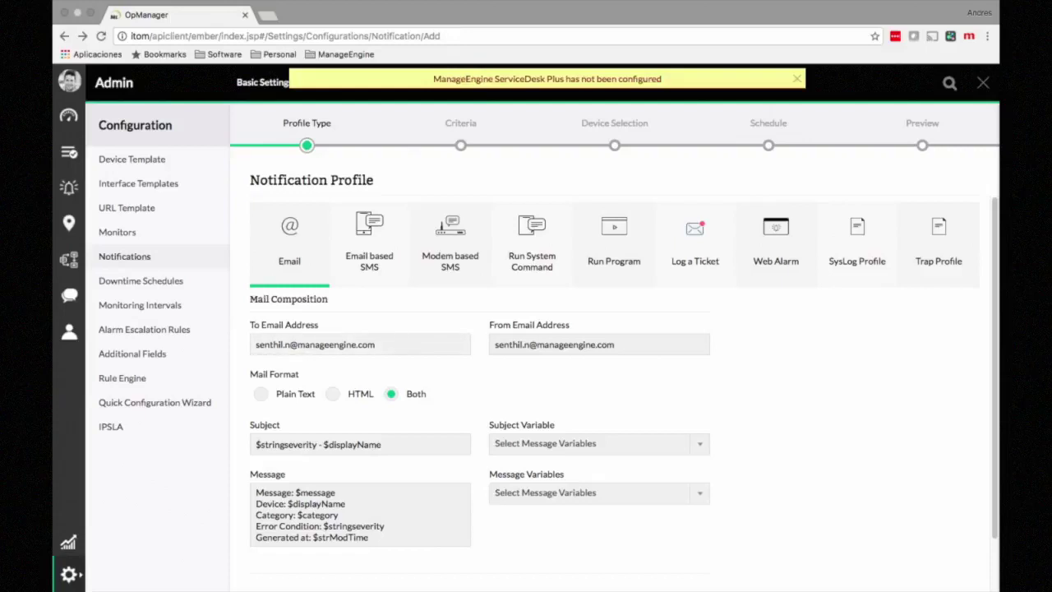
{"action": "scroll", "coordinate": [624, 392], "scroll_direction": "down", "scroll_amount": 1}
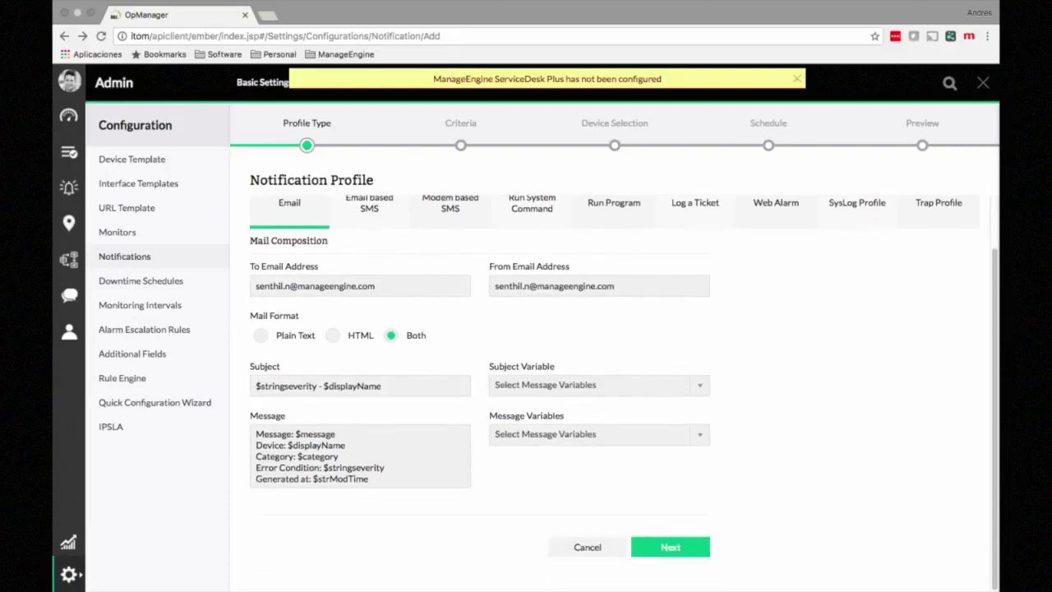
Step: Advance to the Criteria step, set Device Misses to 3 polls, and scroll down to the severity options
{"action": "left_click", "coordinate": [670, 547]}
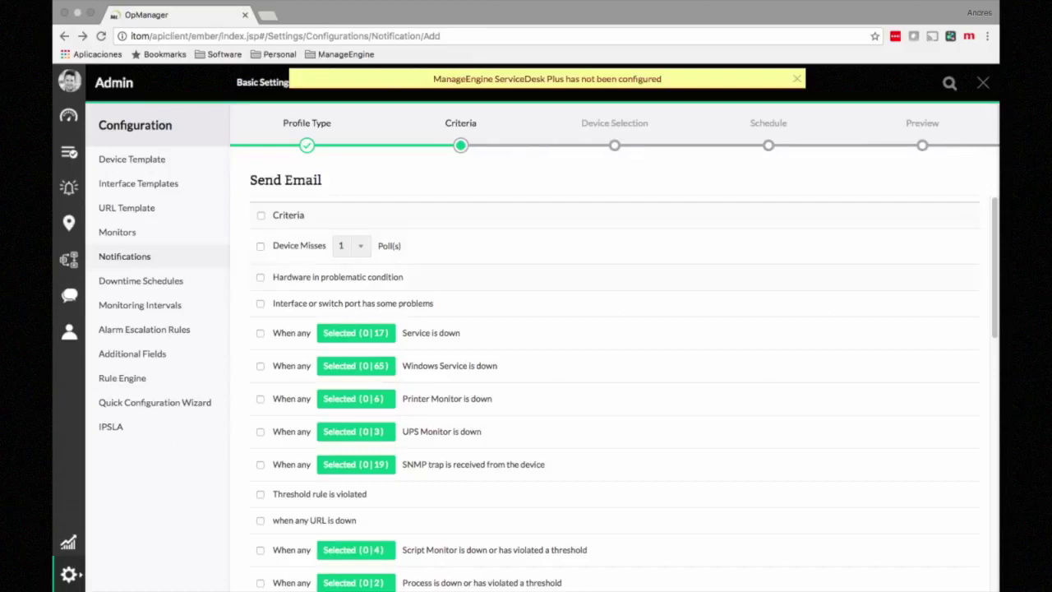
{"action": "scroll", "coordinate": [624, 394], "scroll_direction": "down", "scroll_amount": 1}
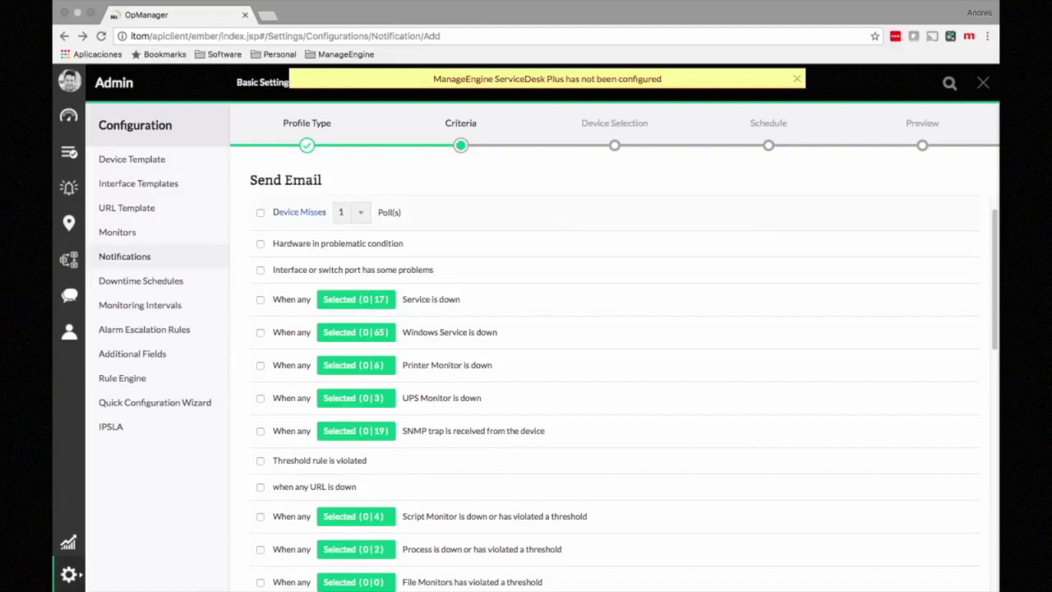
{"action": "left_click", "coordinate": [352, 212]}
{"action": "left_click", "coordinate": [344, 258]}
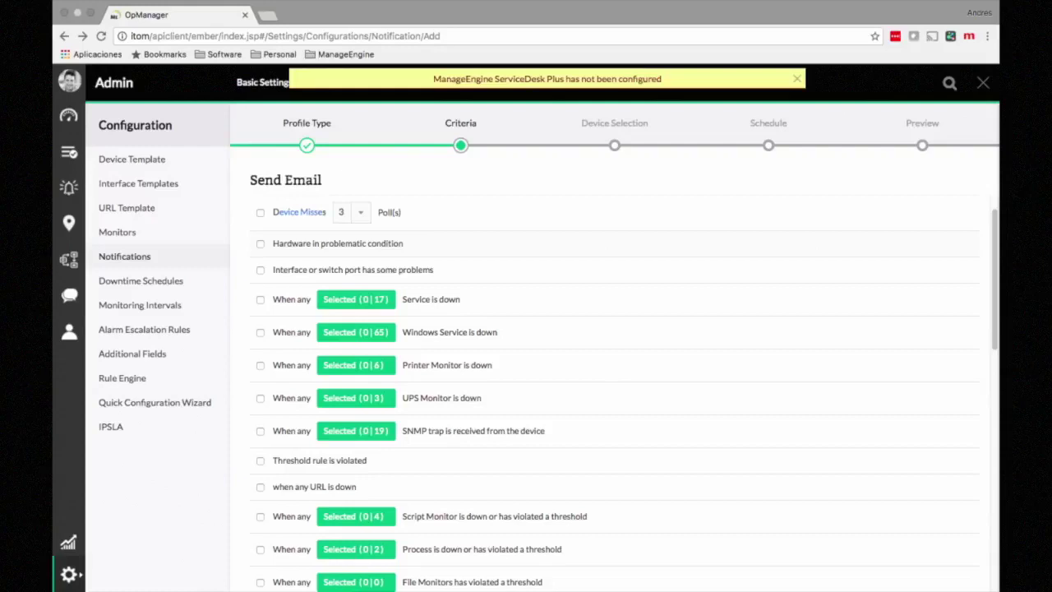
{"action": "scroll", "coordinate": [614, 386], "scroll_direction": "down", "scroll_amount": 2}
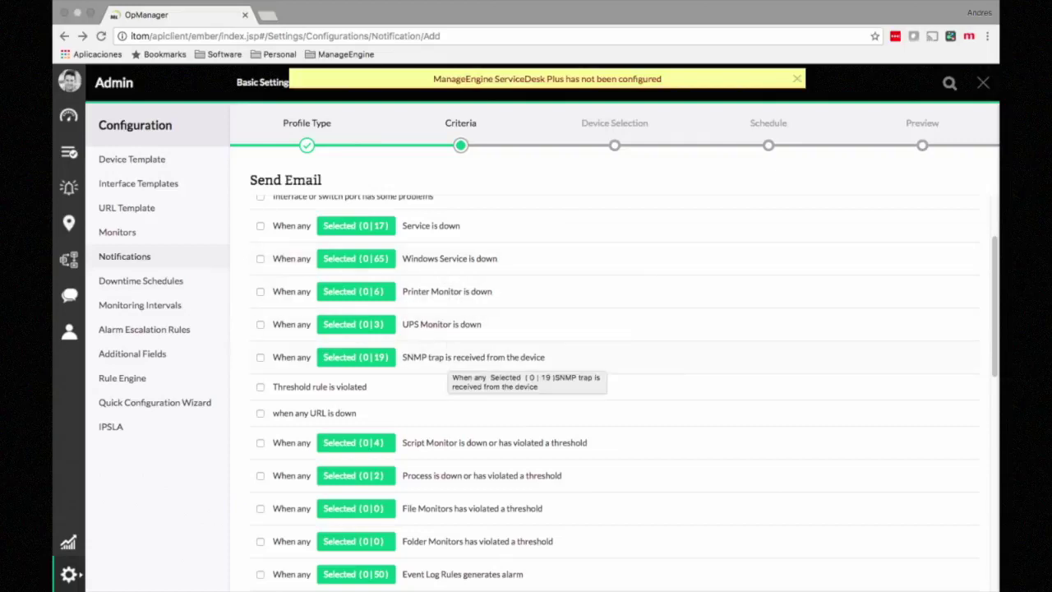
{"action": "scroll", "coordinate": [493, 374], "scroll_direction": "down", "scroll_amount": 2}
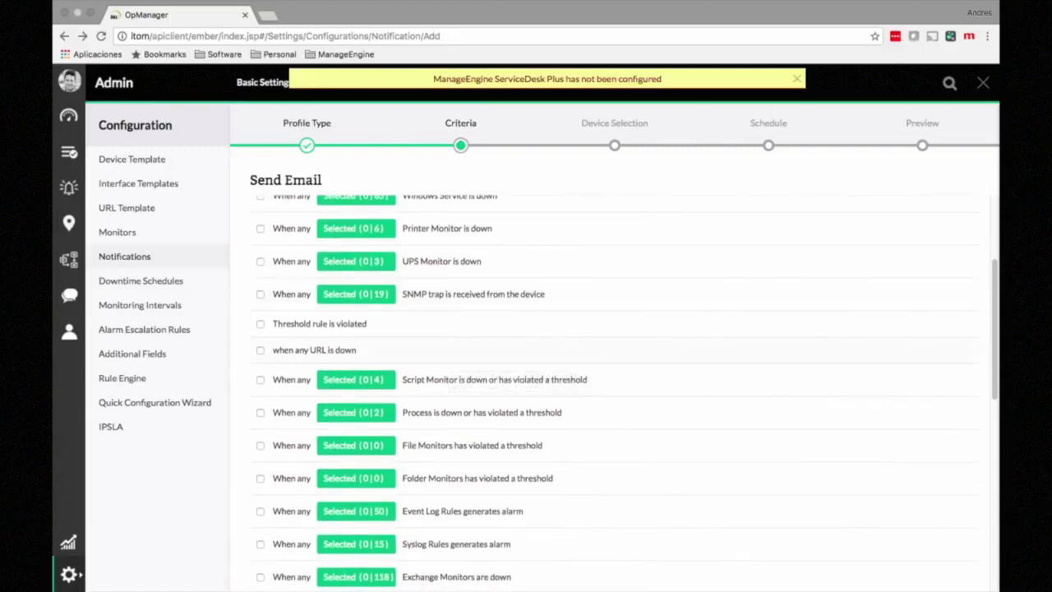
{"action": "scroll", "coordinate": [493, 395], "scroll_direction": "down", "scroll_amount": 3}
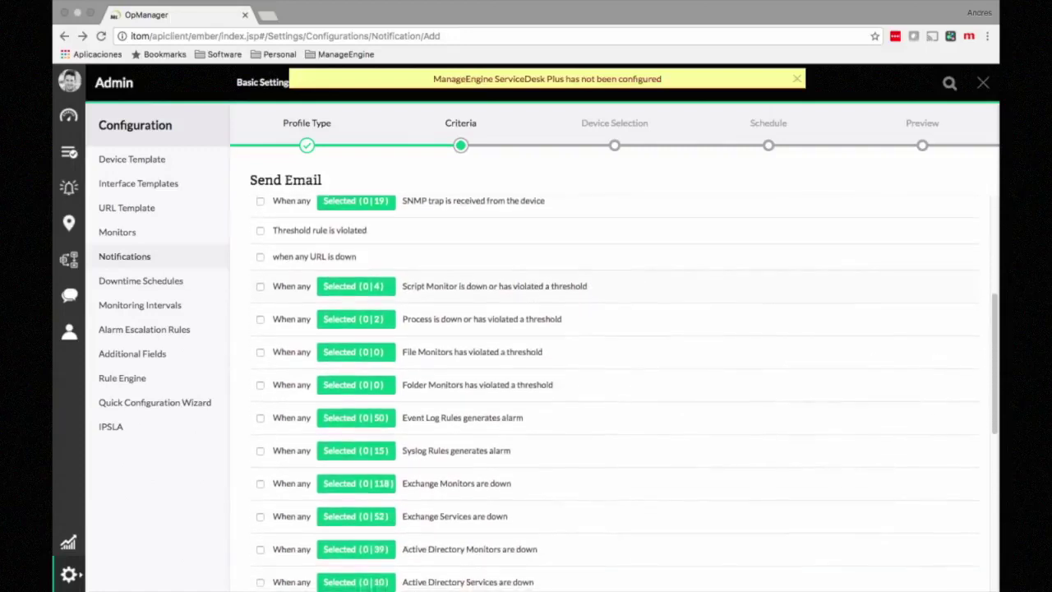
{"action": "scroll", "coordinate": [616, 393], "scroll_direction": "down", "scroll_amount": 2}
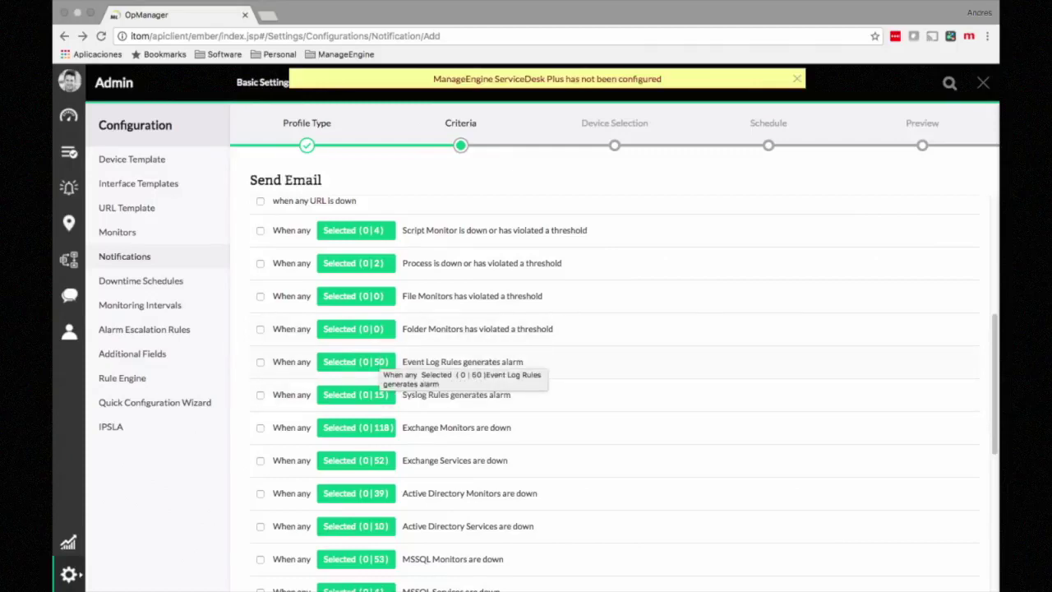
{"action": "scroll", "coordinate": [386, 366], "scroll_direction": "down", "scroll_amount": 2}
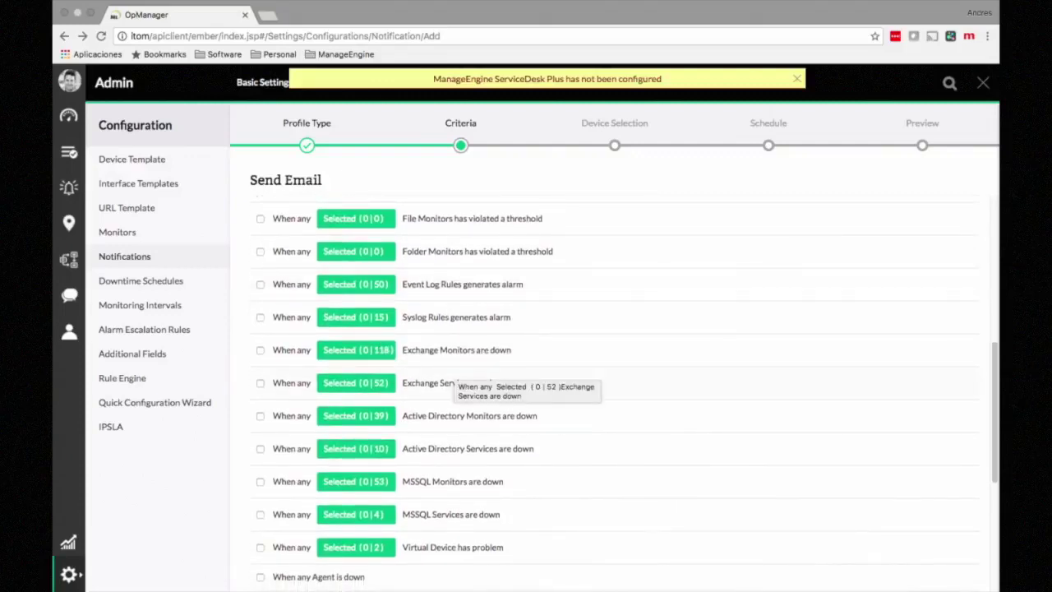
{"action": "scroll", "coordinate": [456, 382], "scroll_direction": "down", "scroll_amount": 1}
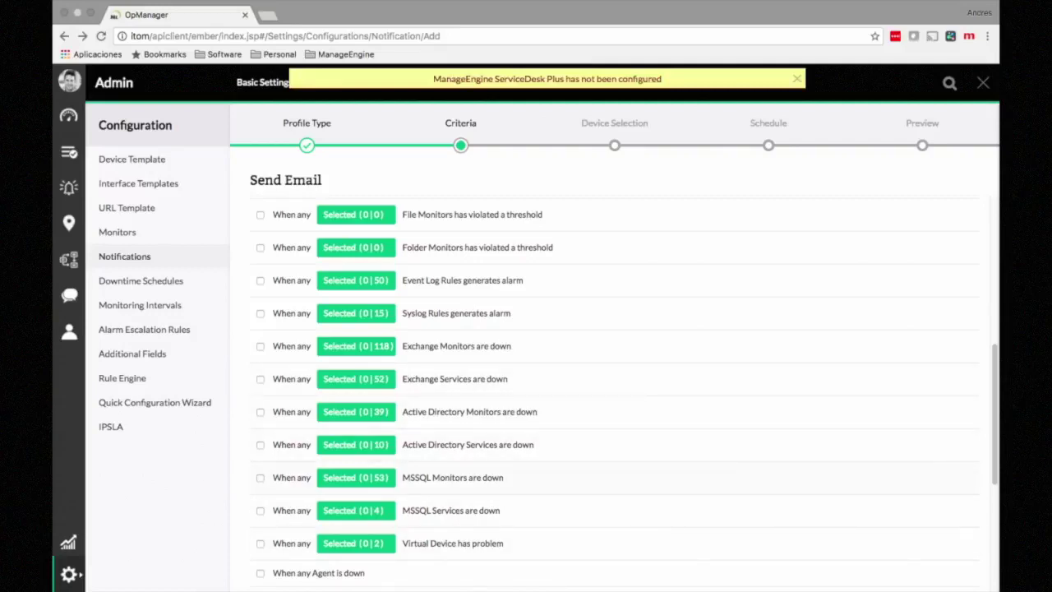
{"action": "scroll", "coordinate": [615, 391], "scroll_direction": "down", "scroll_amount": 5}
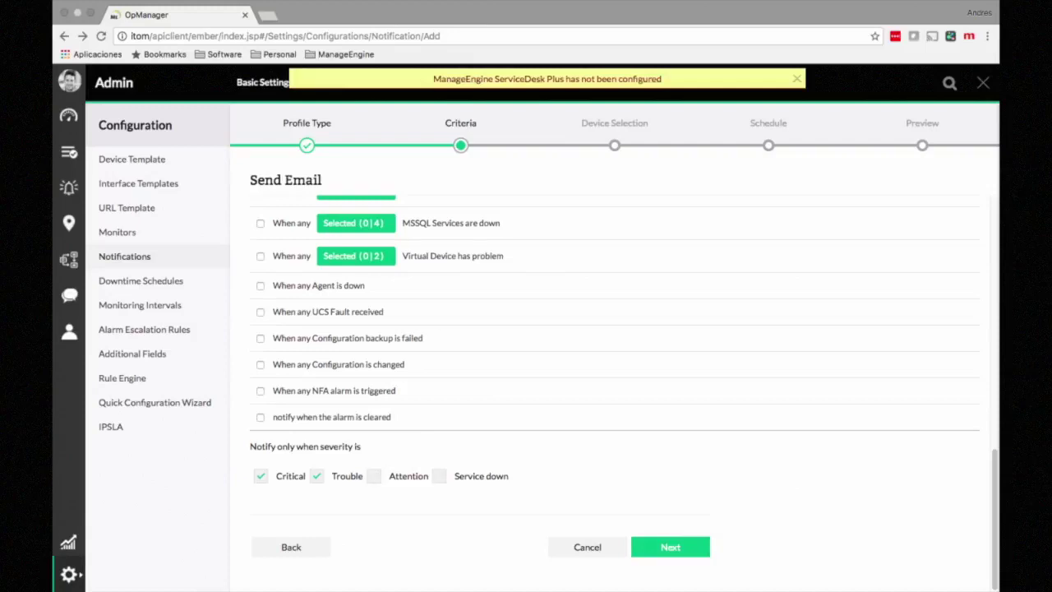
Step: Notify on Trouble and Attention severities, tick the Device Misses 3-polls criterion, and go to device selection
{"action": "left_click", "coordinate": [317, 475]}
{"action": "left_click", "coordinate": [317, 476]}
{"action": "left_click", "coordinate": [374, 476]}
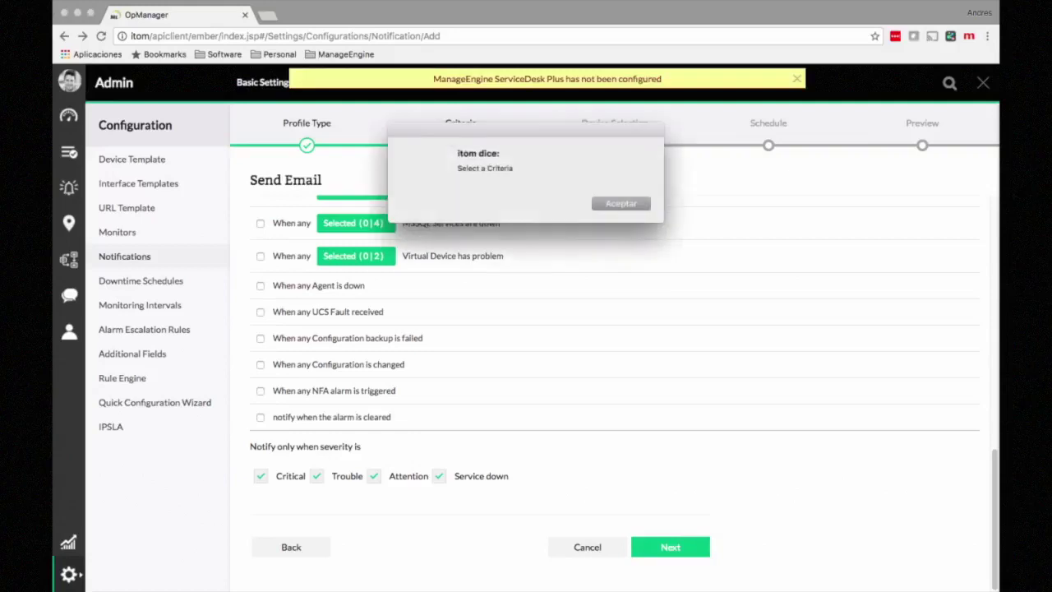
{"action": "key", "text": "Return"}
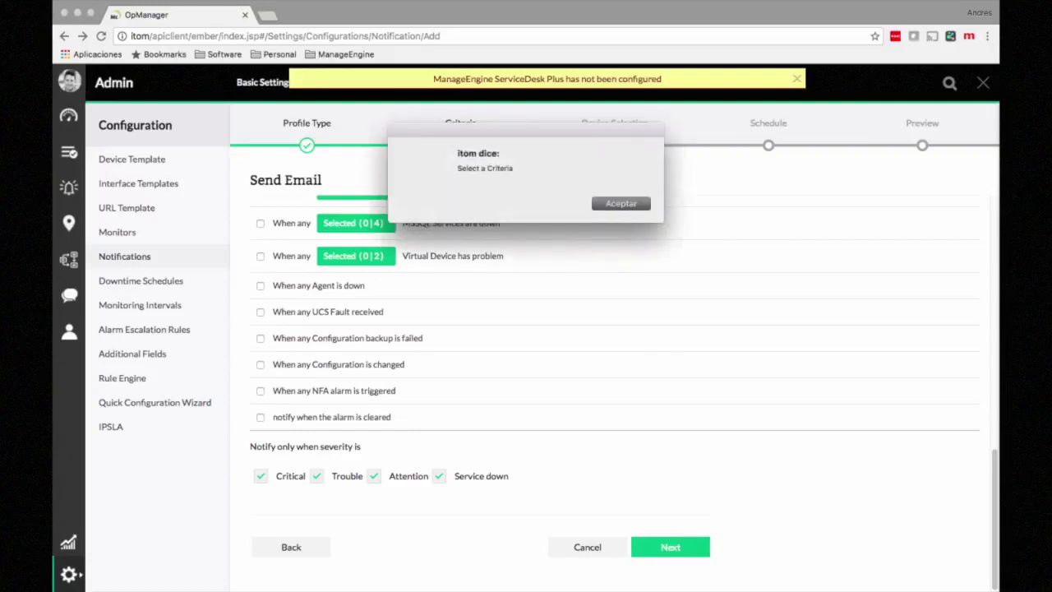
{"action": "left_click", "coordinate": [261, 246]}
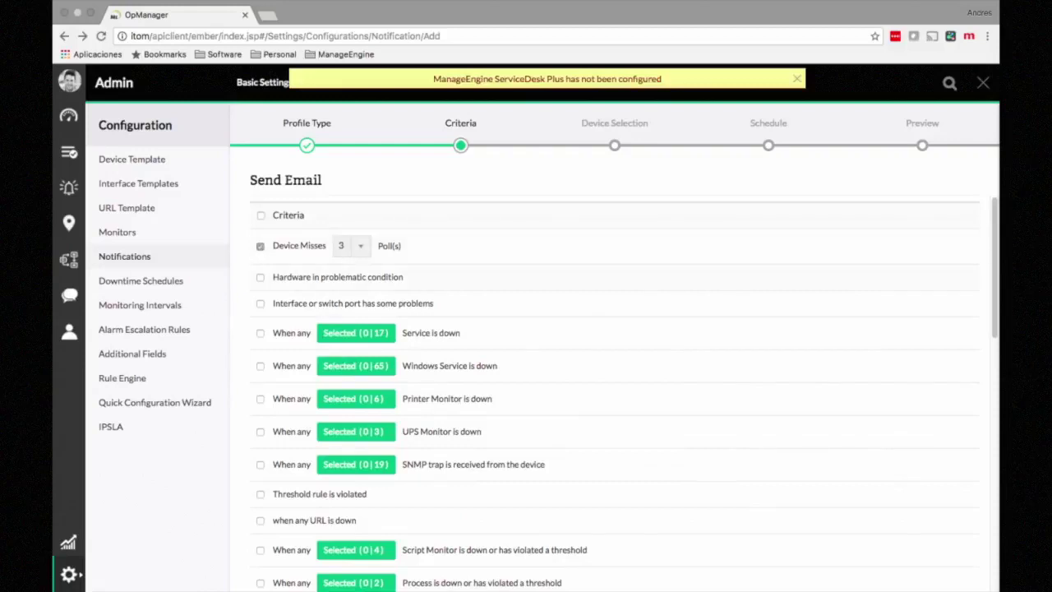
{"action": "scroll", "coordinate": [615, 394], "scroll_direction": "down", "scroll_amount": 9}
{"action": "left_click", "coordinate": [670, 547]}
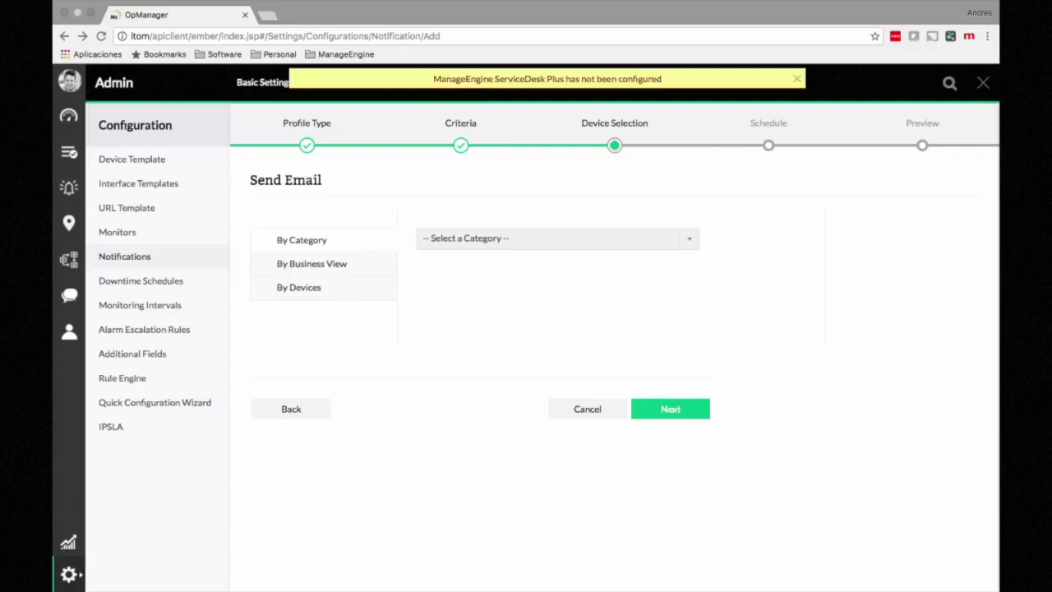
Step: Move the five devices from 1.1.11.1 to 192.168.49.20 into Selected Devices
{"action": "left_click", "coordinate": [299, 288]}
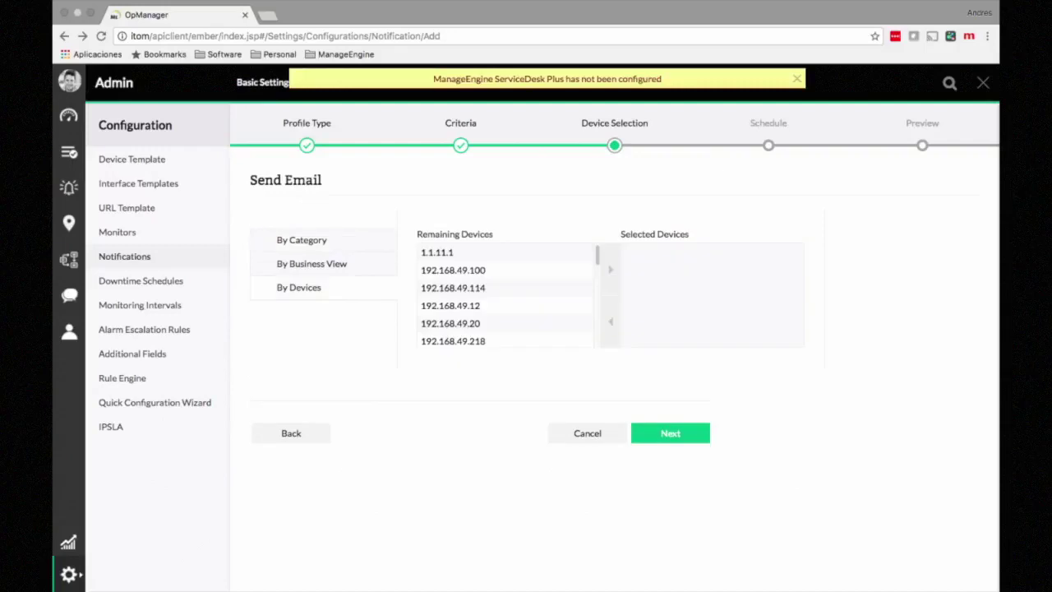
{"action": "left_click_drag", "start_coordinate": [454, 252], "coordinate": [453, 323]}
{"action": "left_click", "coordinate": [610, 269]}
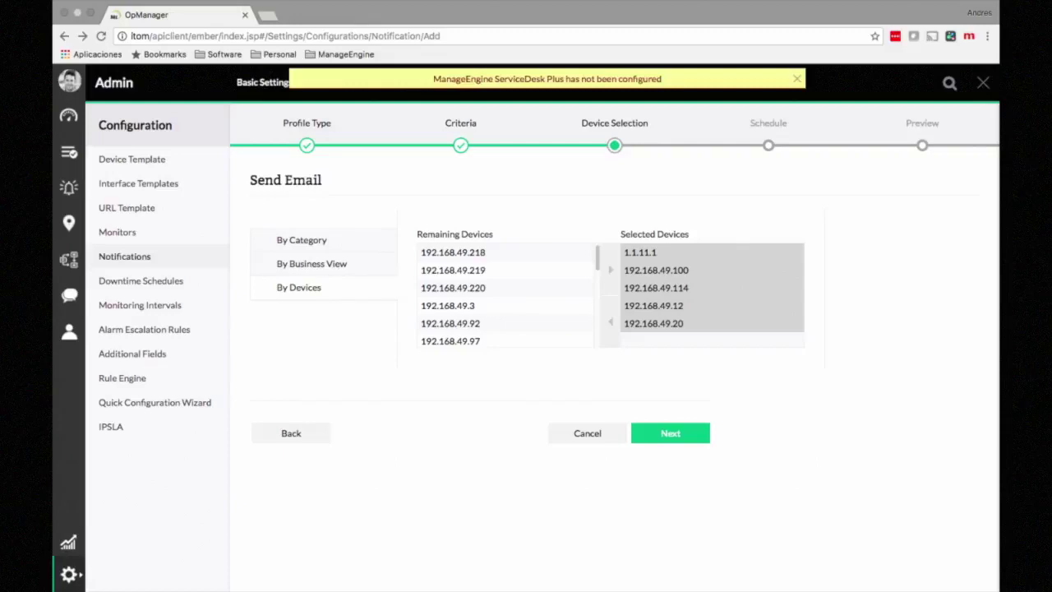
Step: Browse By Category (Server) and By Business View, then return to By Devices and continue to scheduling
{"action": "left_click", "coordinate": [301, 240]}
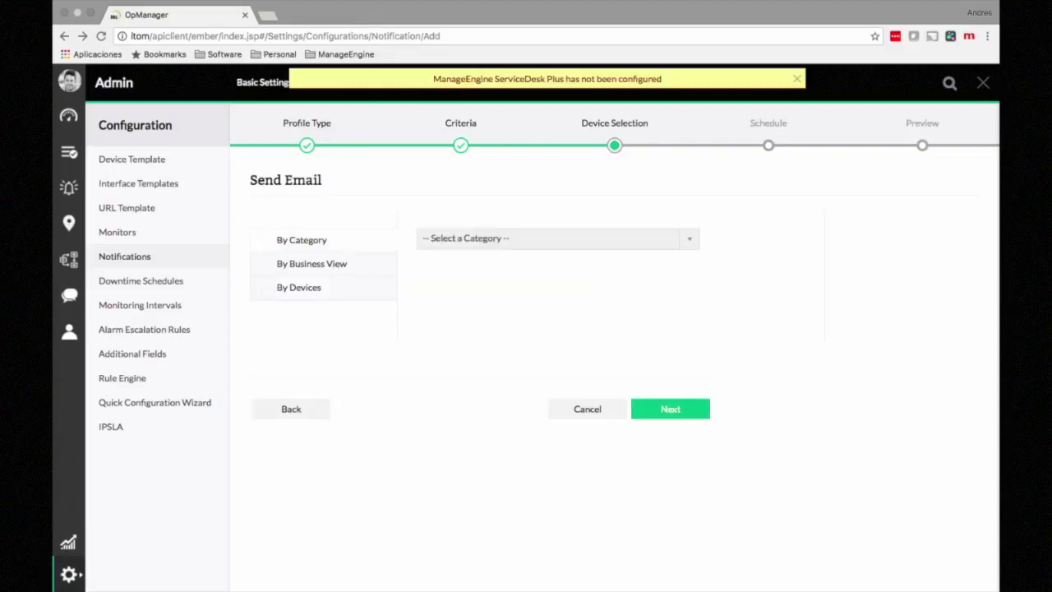
{"action": "left_click", "coordinate": [557, 239]}
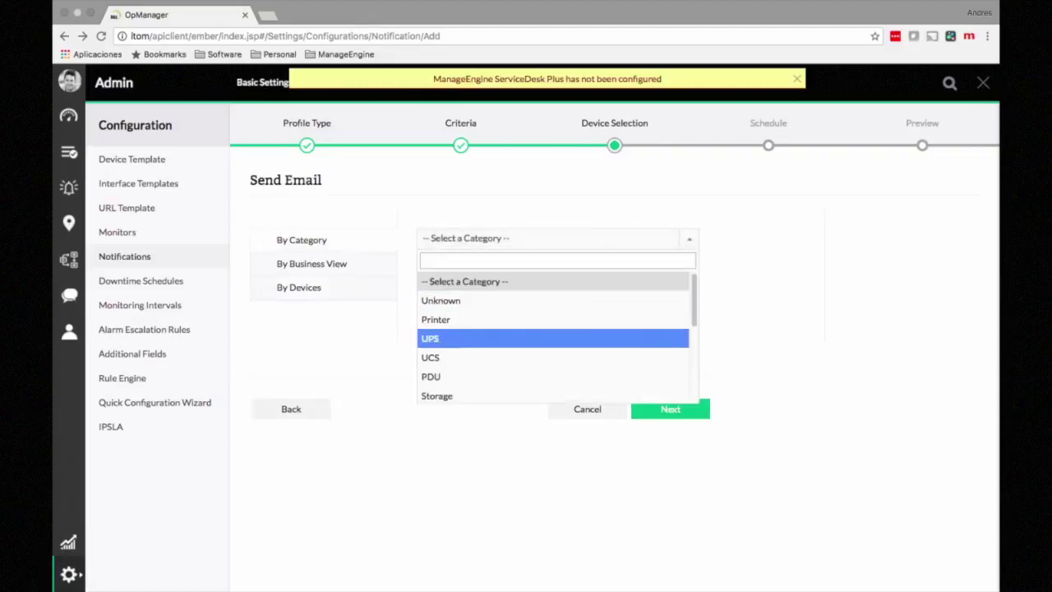
{"action": "key", "text": "Down"}
{"action": "key", "text": "Down"}
{"action": "key", "text": "Down"}
{"action": "key", "text": "Return"}
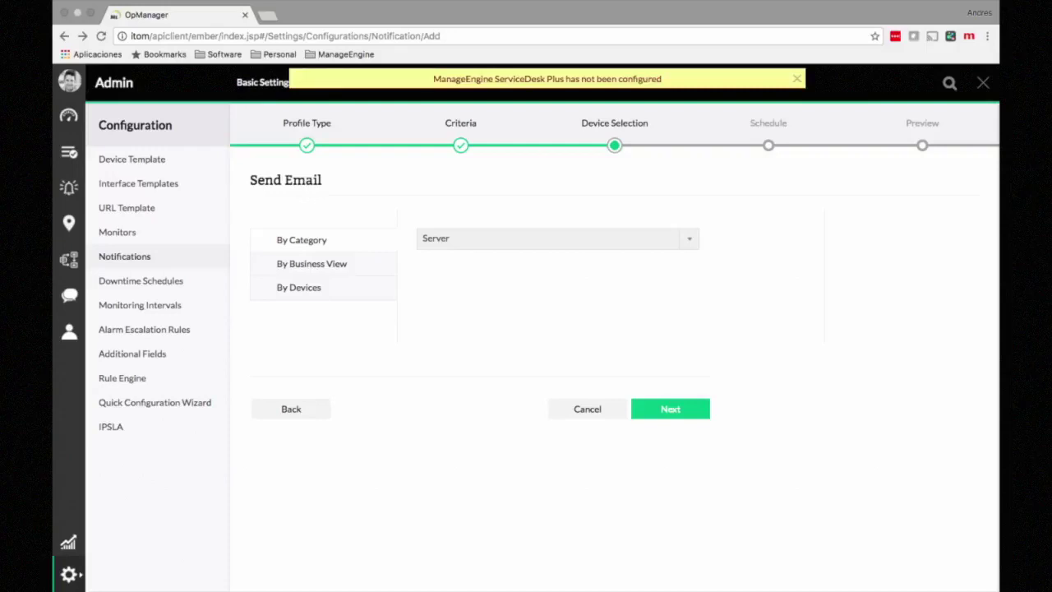
{"action": "left_click", "coordinate": [312, 264]}
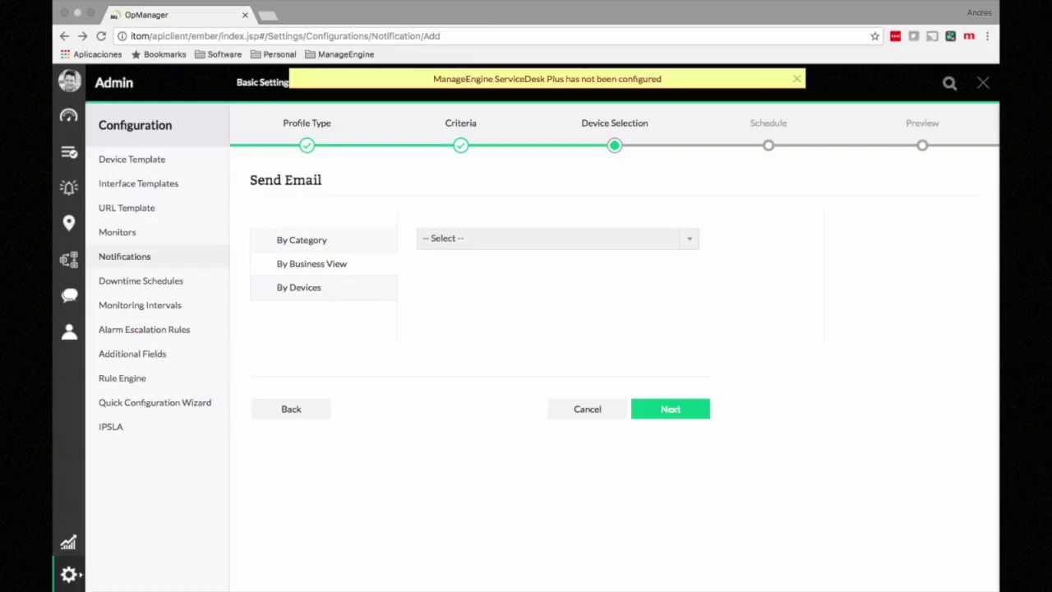
{"action": "left_click", "coordinate": [557, 238]}
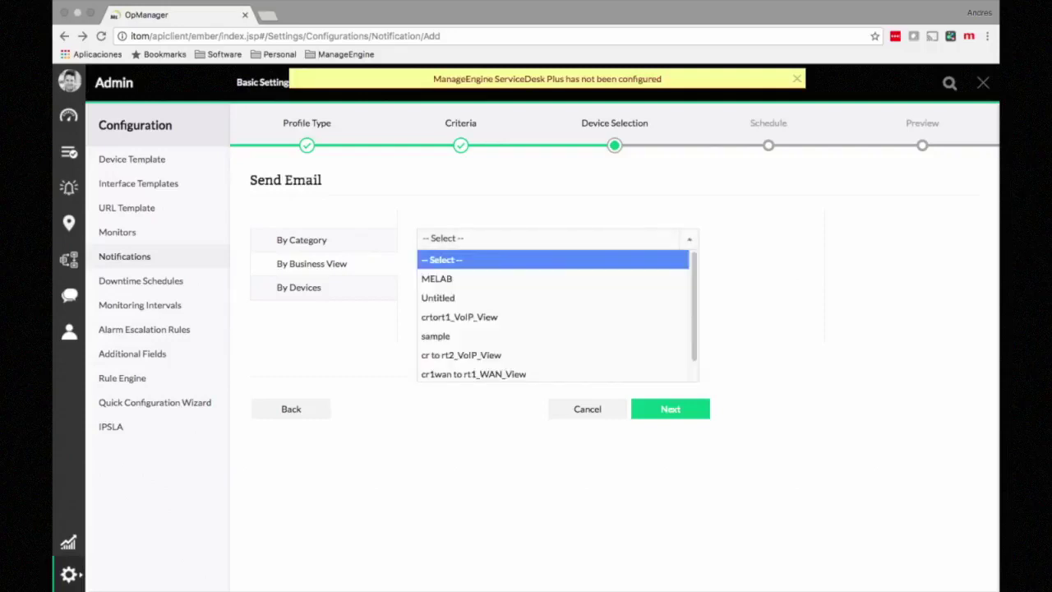
{"action": "key", "text": "Escape"}
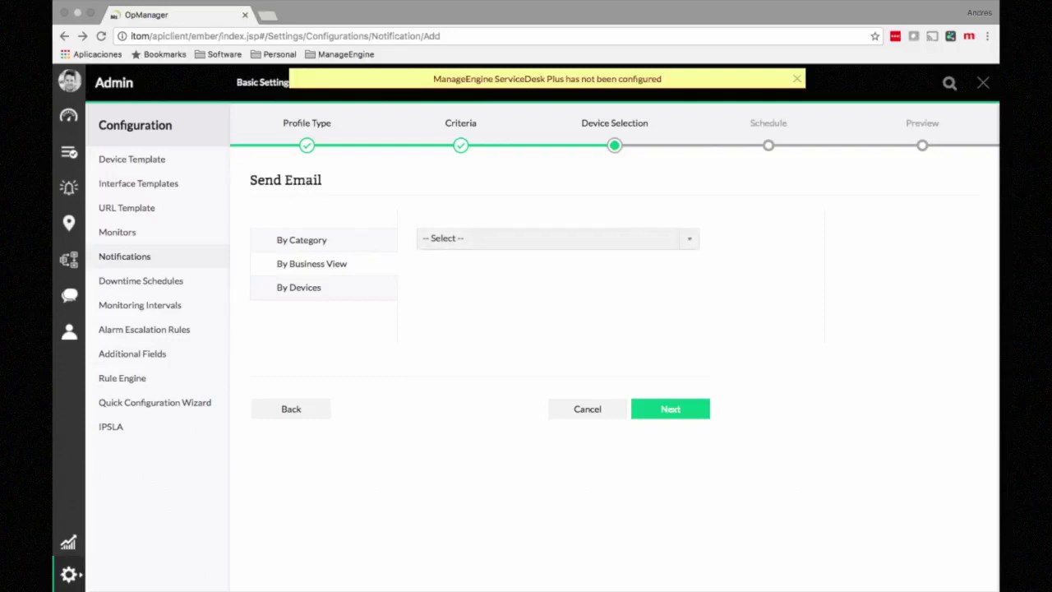
{"action": "left_click", "coordinate": [299, 288]}
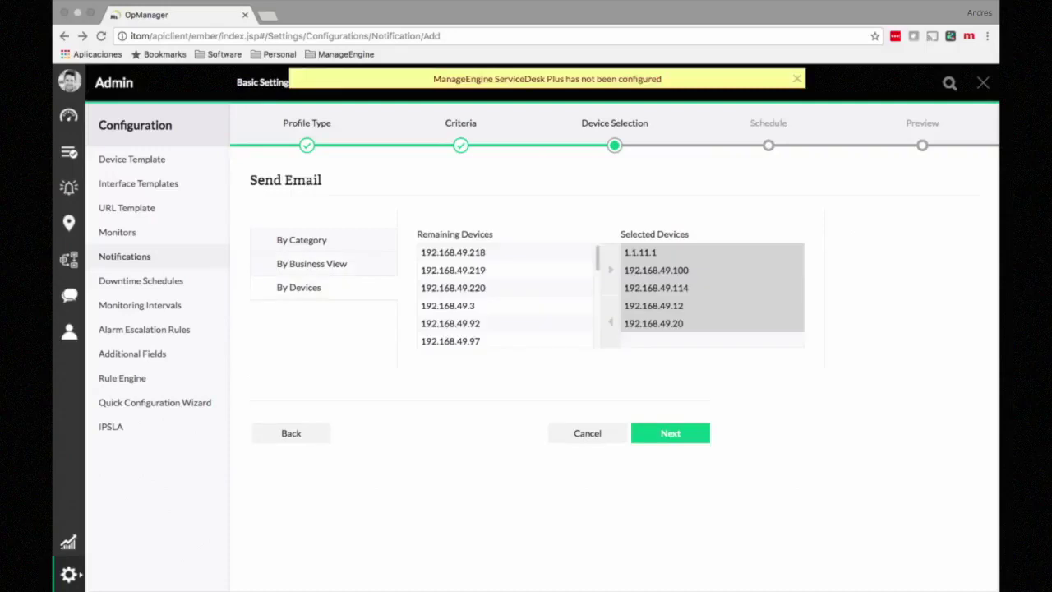
{"action": "left_click", "coordinate": [670, 433]}
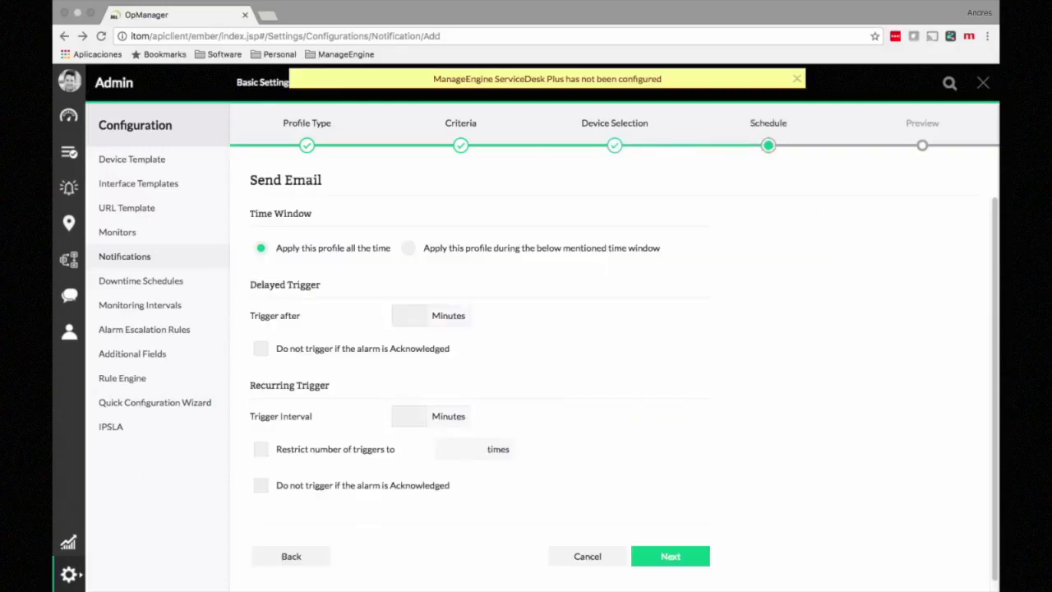
Step: Keep the profile applied all the time with a 30-minute trigger interval and reach the Preview
{"action": "scroll", "coordinate": [612, 378], "scroll_direction": "down", "scroll_amount": 1}
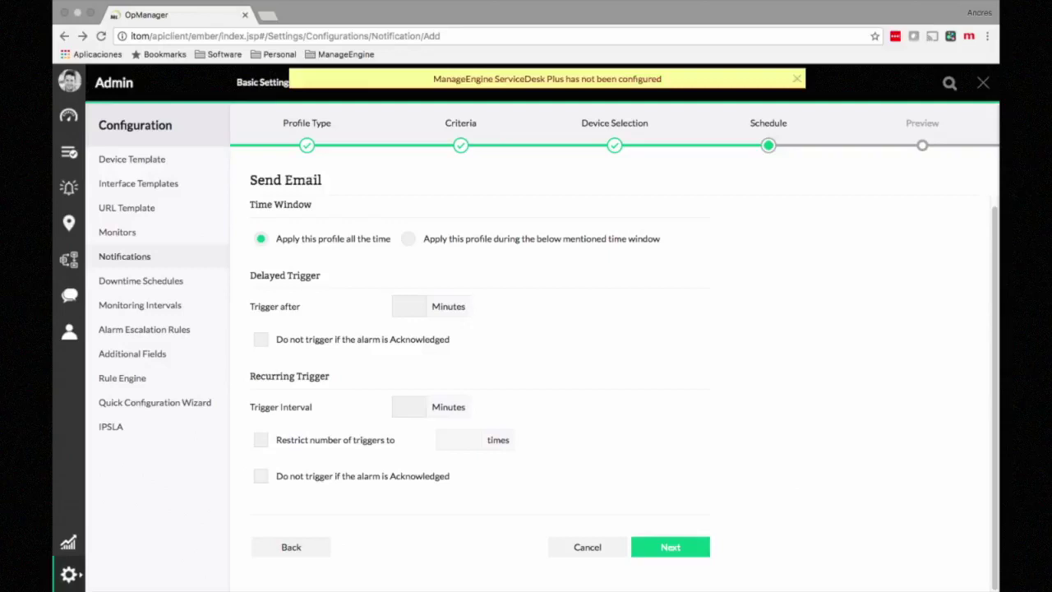
{"action": "left_click", "coordinate": [408, 238]}
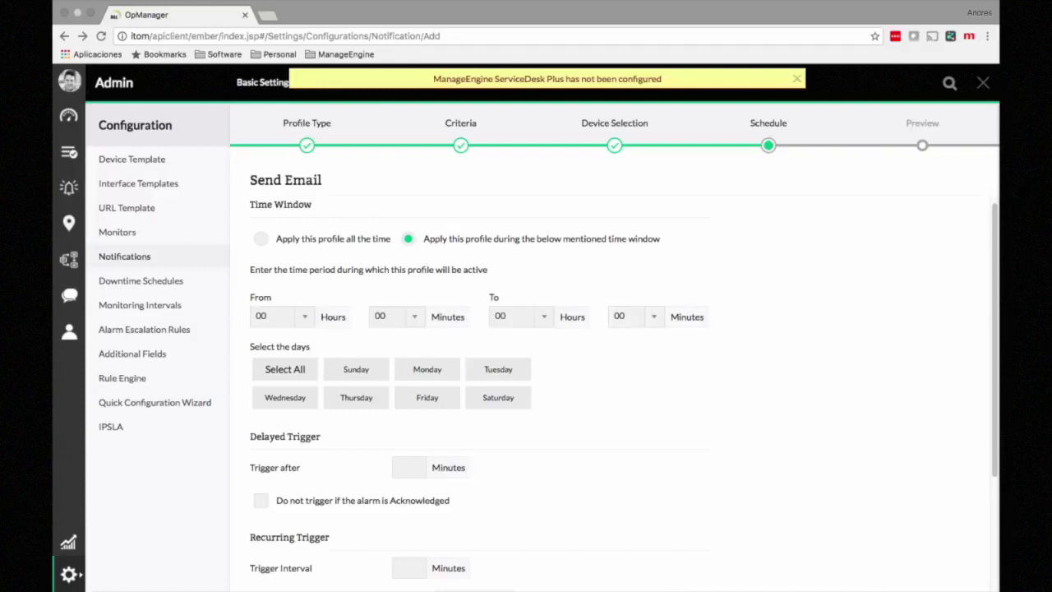
{"action": "left_click", "coordinate": [261, 238]}
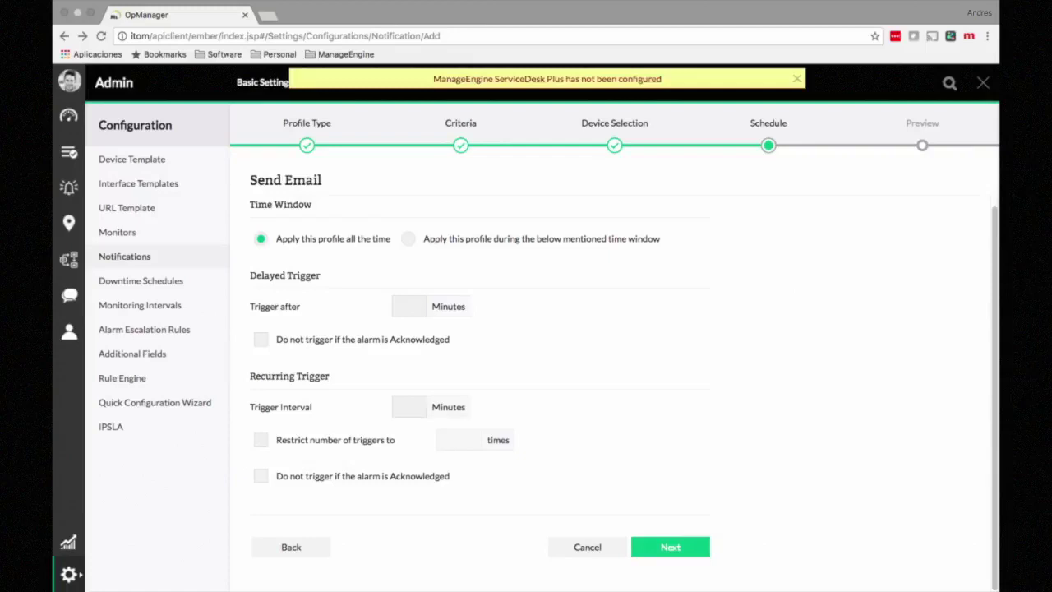
{"action": "left_click", "coordinate": [409, 407]}
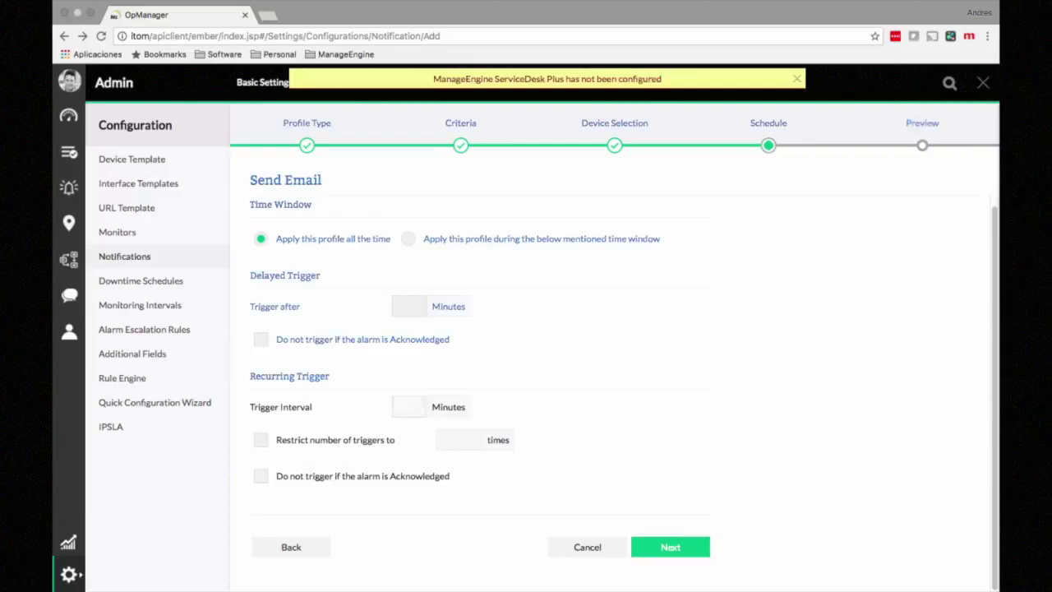
{"action": "type", "text": "30"}
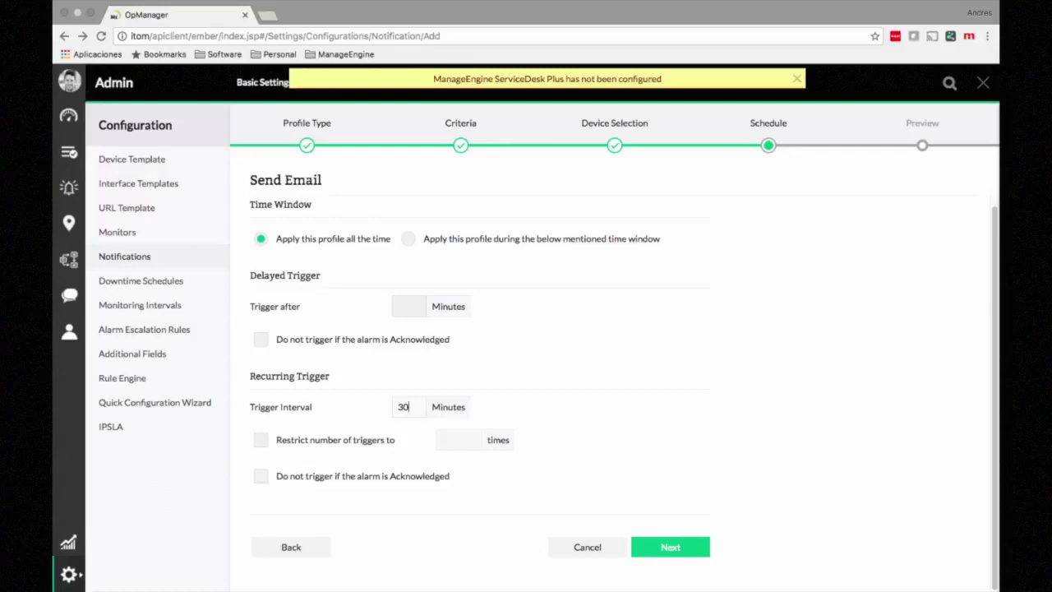
{"action": "left_click", "coordinate": [670, 548]}
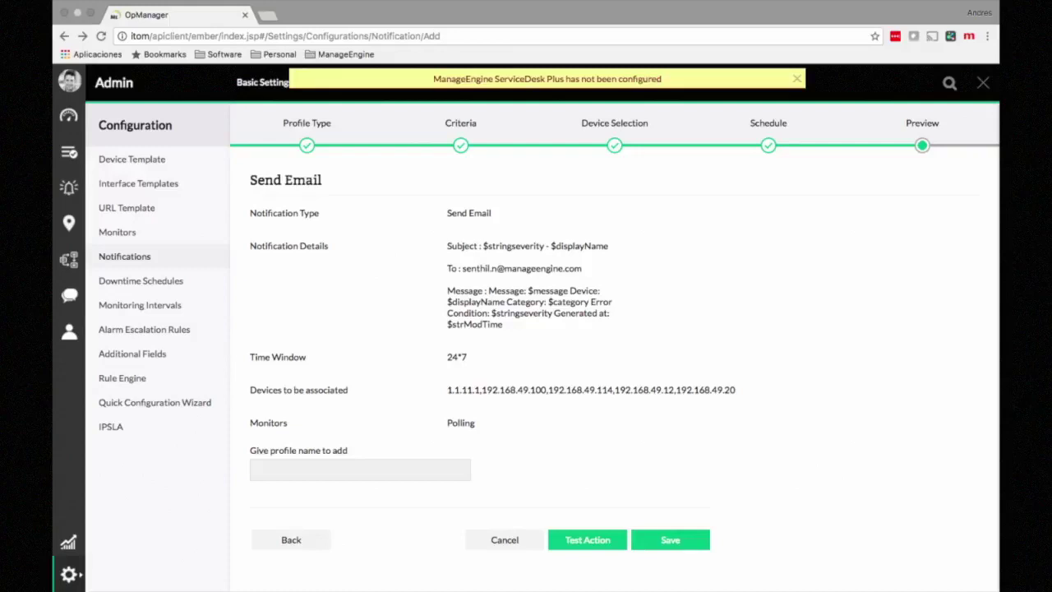
Step: Name the profile 'Notificacion por correo' and save it
{"action": "left_click", "coordinate": [359, 469]}
{"action": "type", "text": "N"}
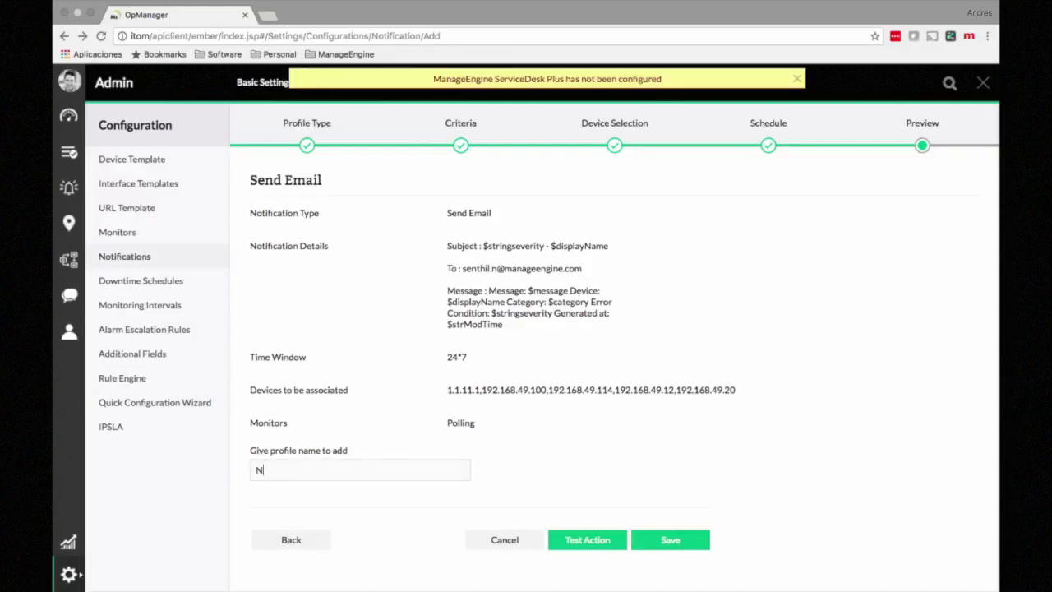
{"action": "type", "text": "E"}
{"action": "key", "text": "BackSpace"}
{"action": "type", "text": "otificacion por correo"}
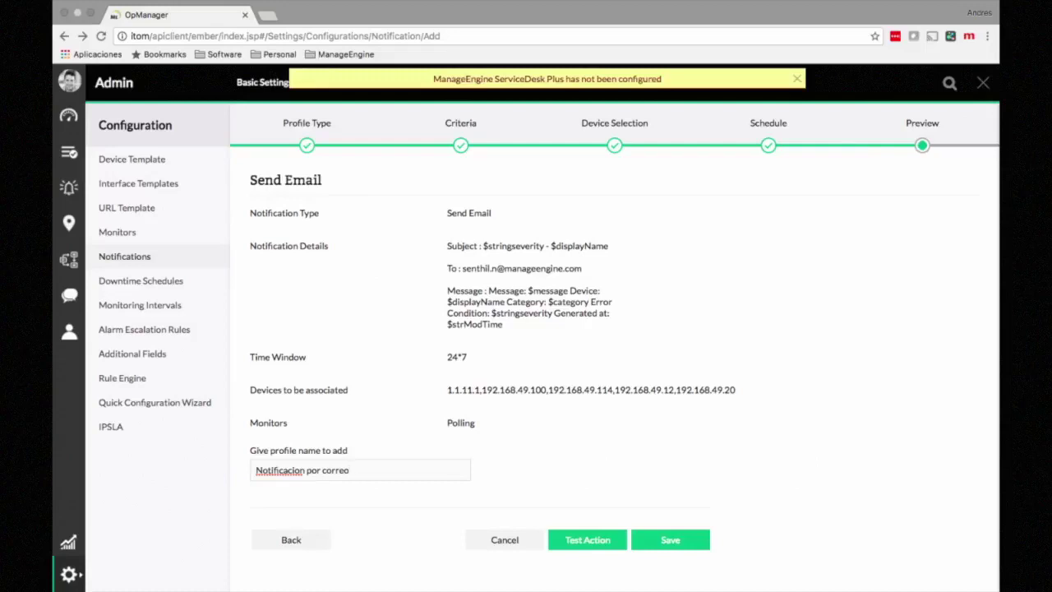
{"action": "left_click", "coordinate": [504, 539]}
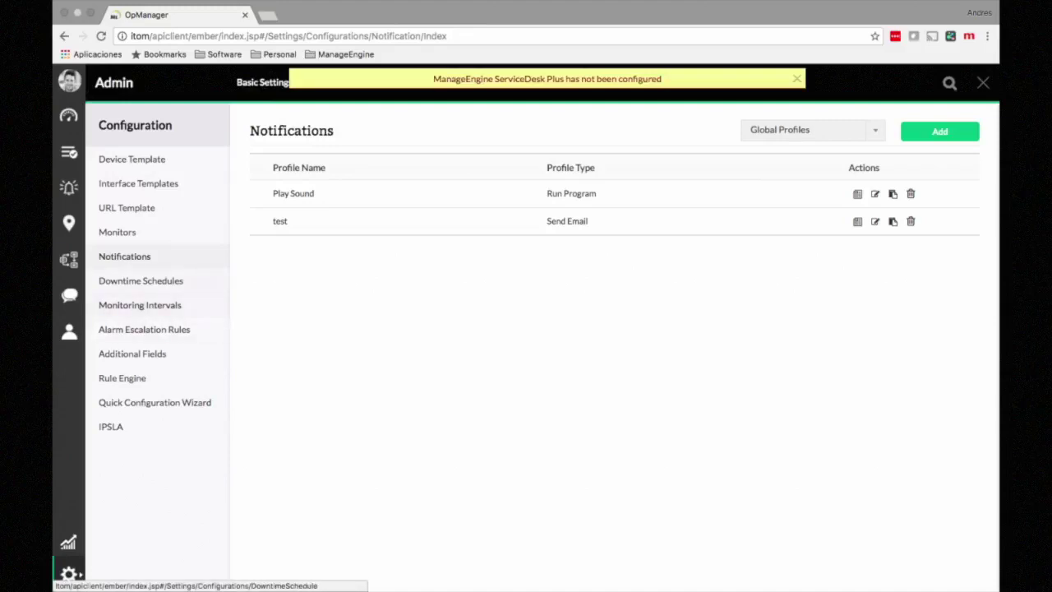
Step: Go to All Workflows from the sidebar and create a New Workflow
{"action": "left_click", "coordinate": [68, 260]}
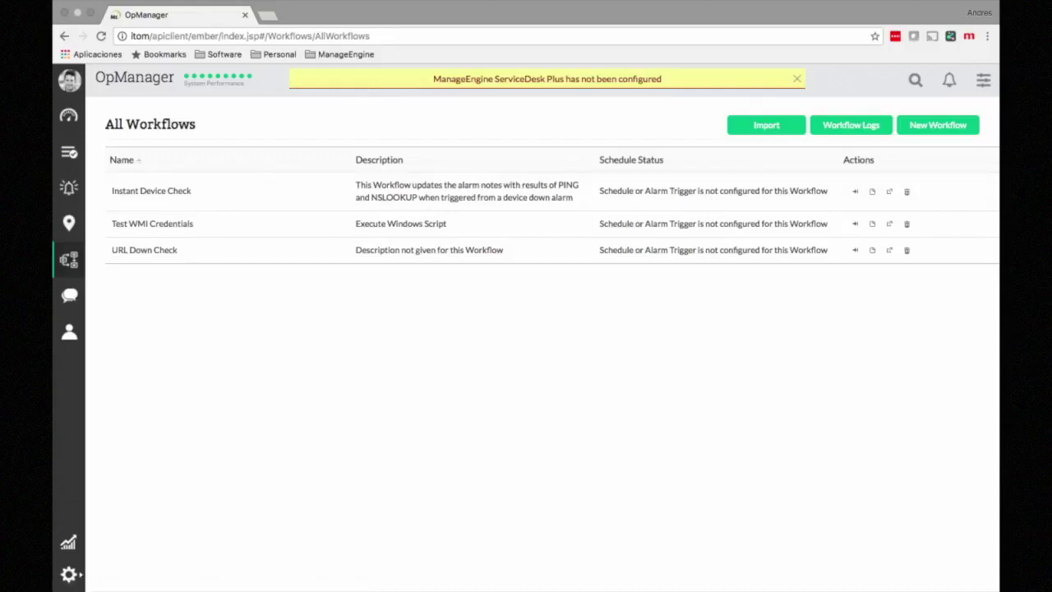
{"action": "left_click", "coordinate": [938, 126]}
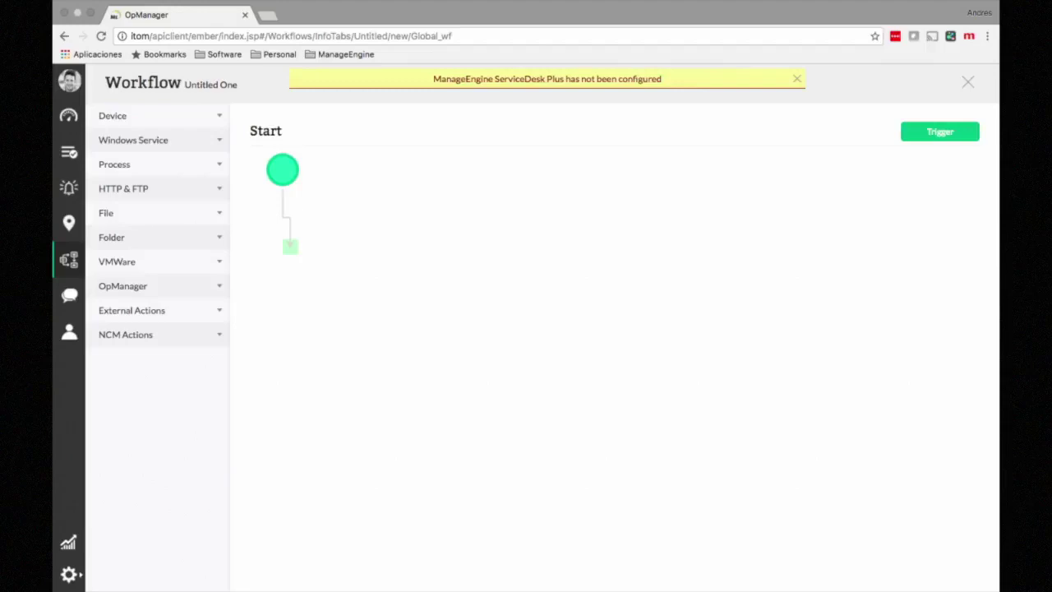
Step: Place a Ping Device action under Start with 192.168.49.100 as the destination device
{"action": "left_click", "coordinate": [160, 116]}
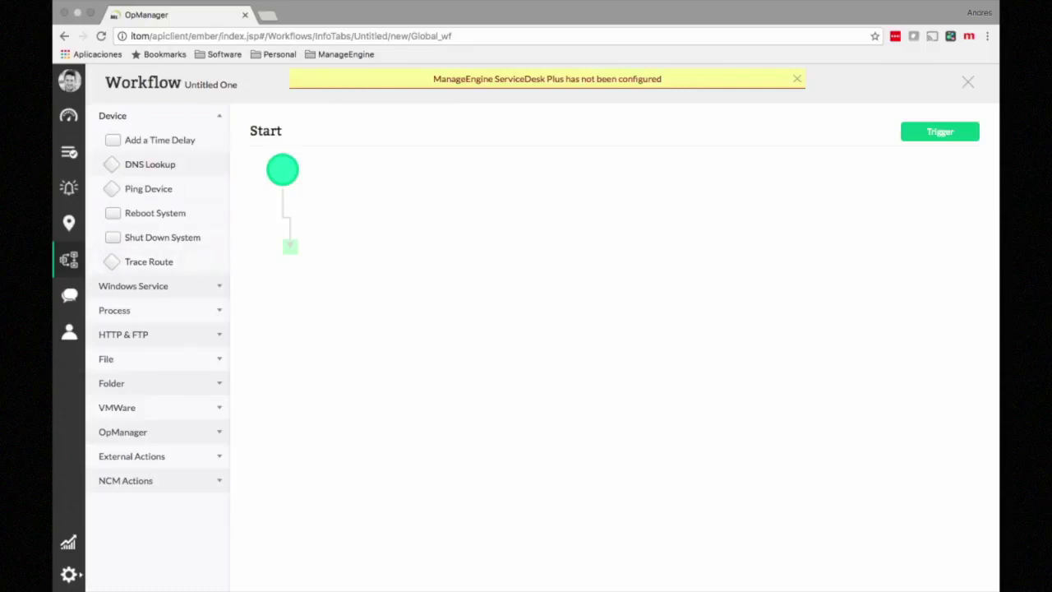
{"action": "left_click_drag", "start_coordinate": [148, 188], "coordinate": [290, 247]}
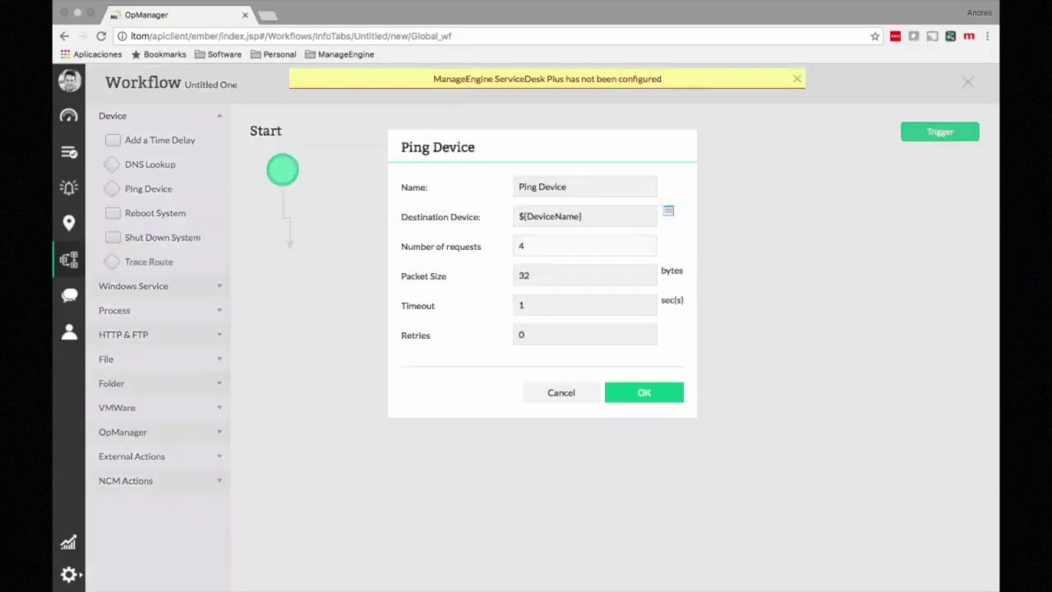
{"action": "left_click", "coordinate": [586, 216]}
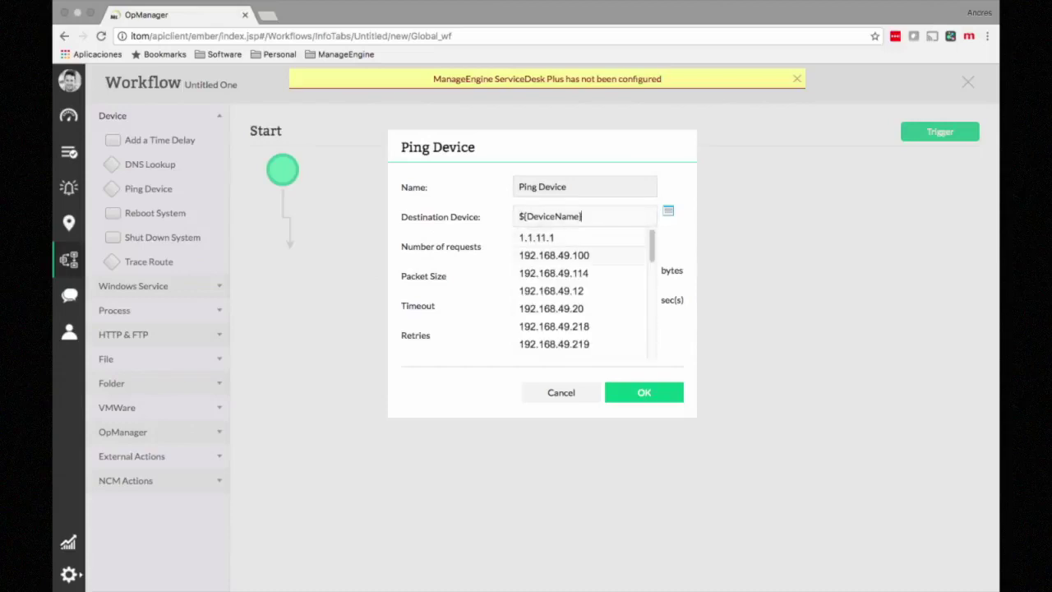
{"action": "left_click", "coordinate": [554, 254]}
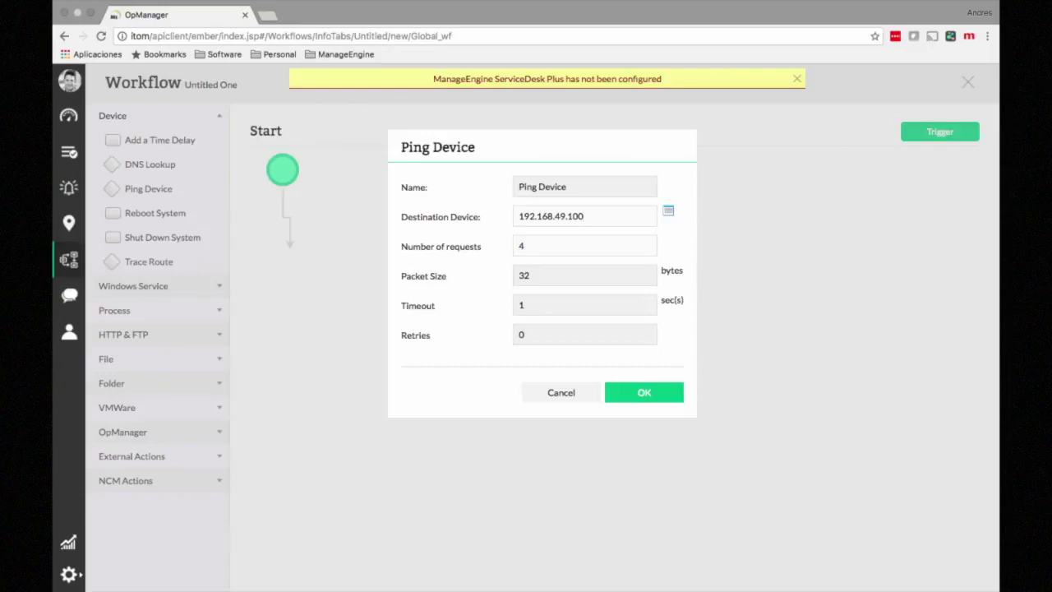
{"action": "left_click", "coordinate": [644, 393]}
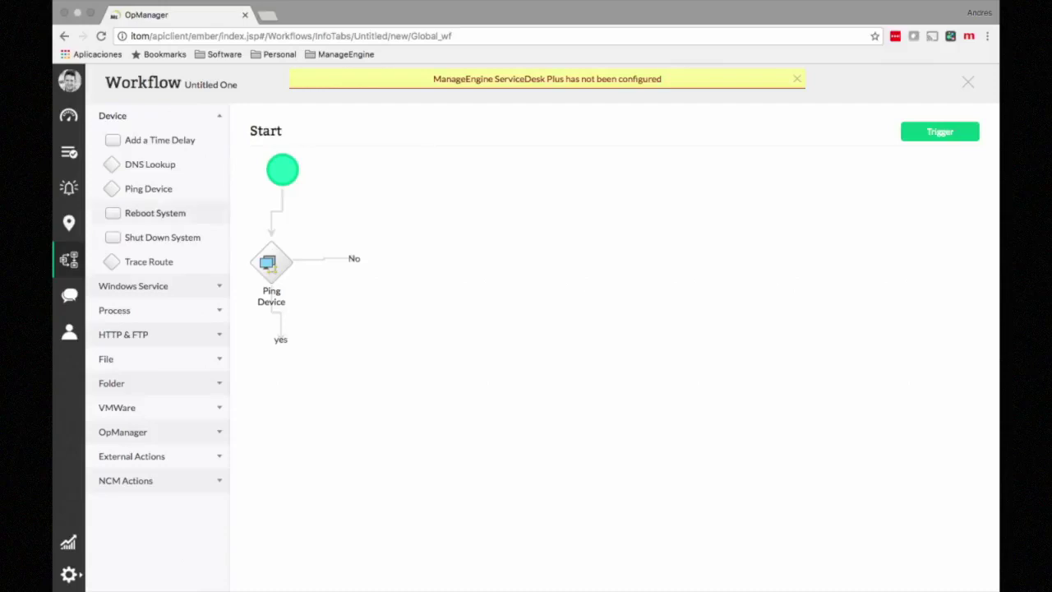
Step: Add a Reboot System step targeting 192.168.49.219 with Shut Down and Force Reboot enabled
{"action": "left_click_drag", "start_coordinate": [154, 213], "coordinate": [354, 261]}
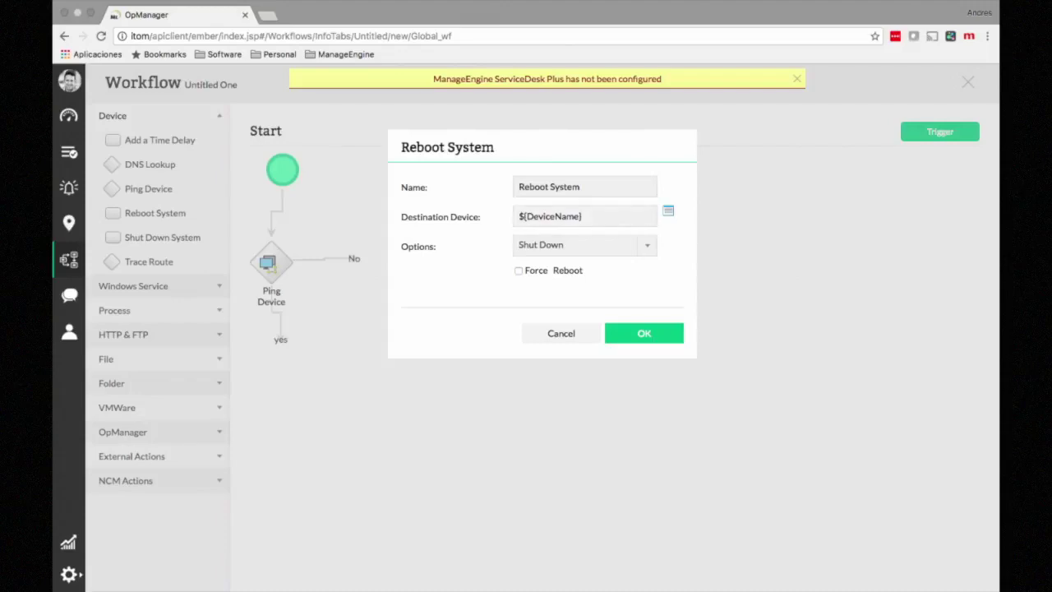
{"action": "left_click", "coordinate": [585, 216]}
{"action": "left_click", "coordinate": [557, 238]}
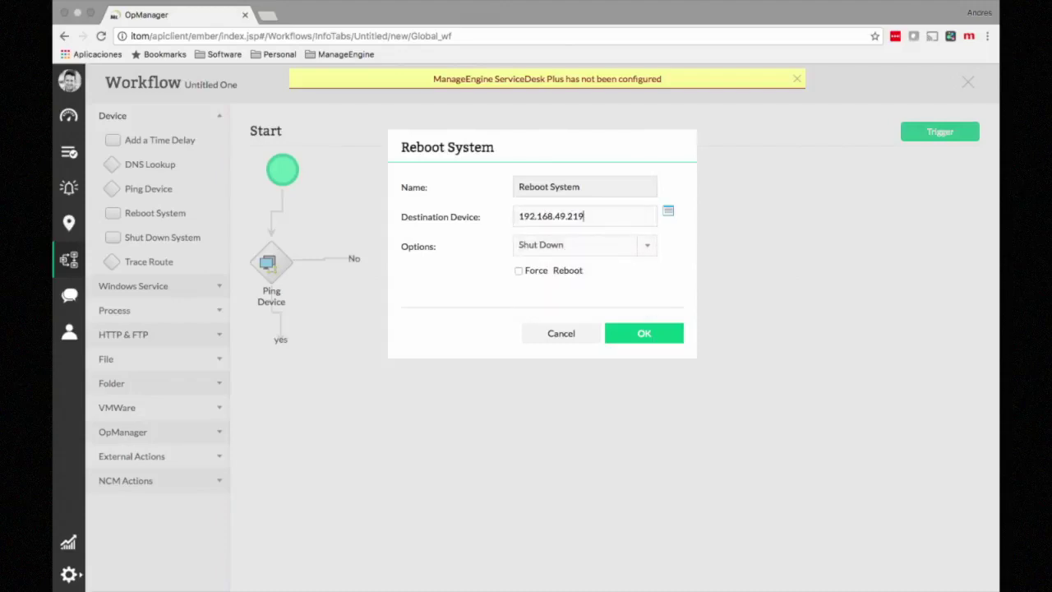
{"action": "left_click", "coordinate": [585, 245]}
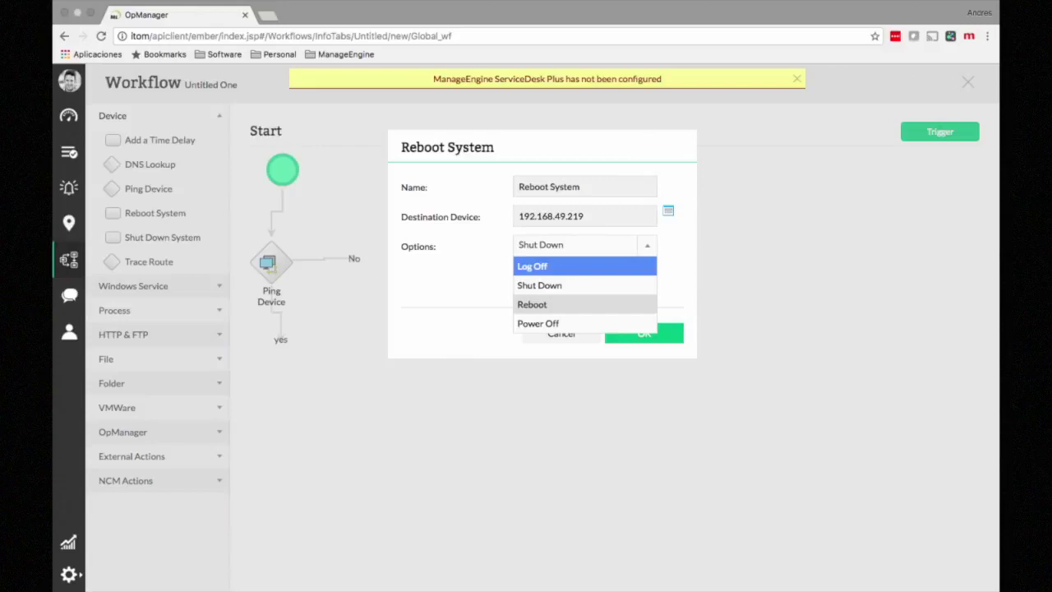
{"action": "left_click", "coordinate": [542, 285]}
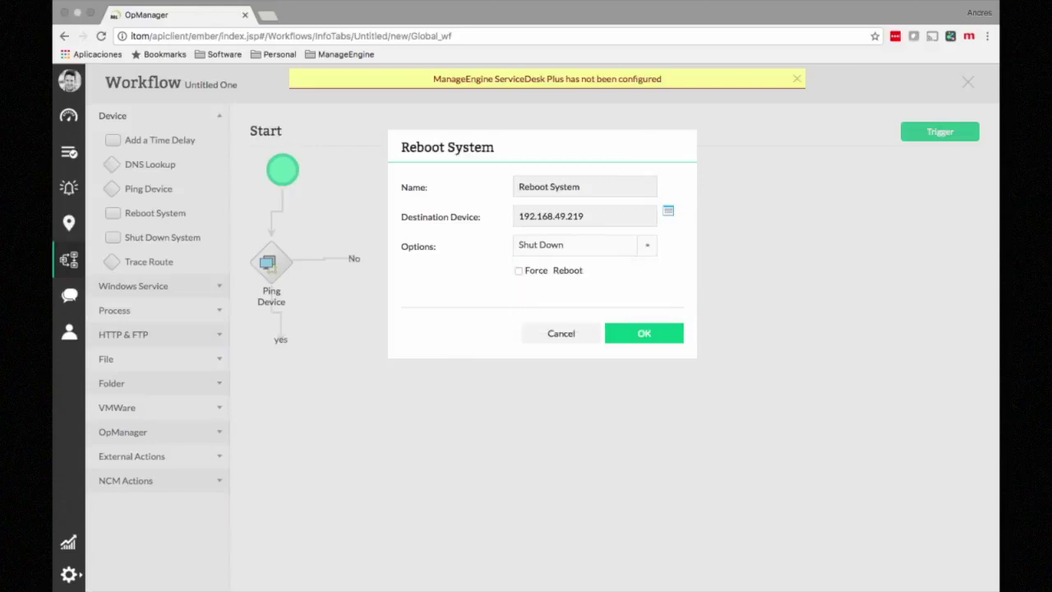
{"action": "left_click", "coordinate": [519, 270]}
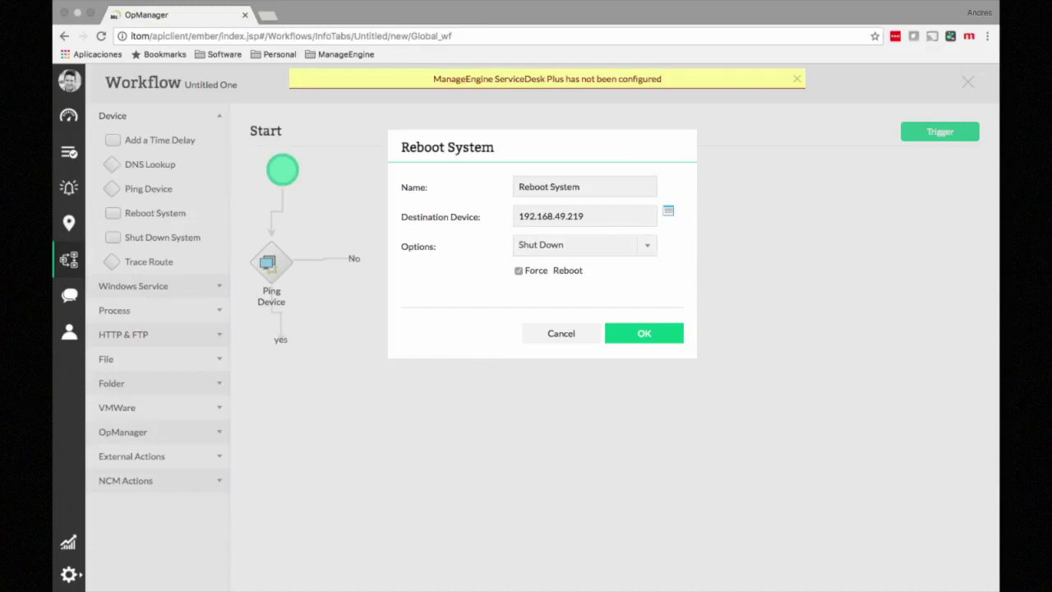
{"action": "left_click", "coordinate": [644, 333]}
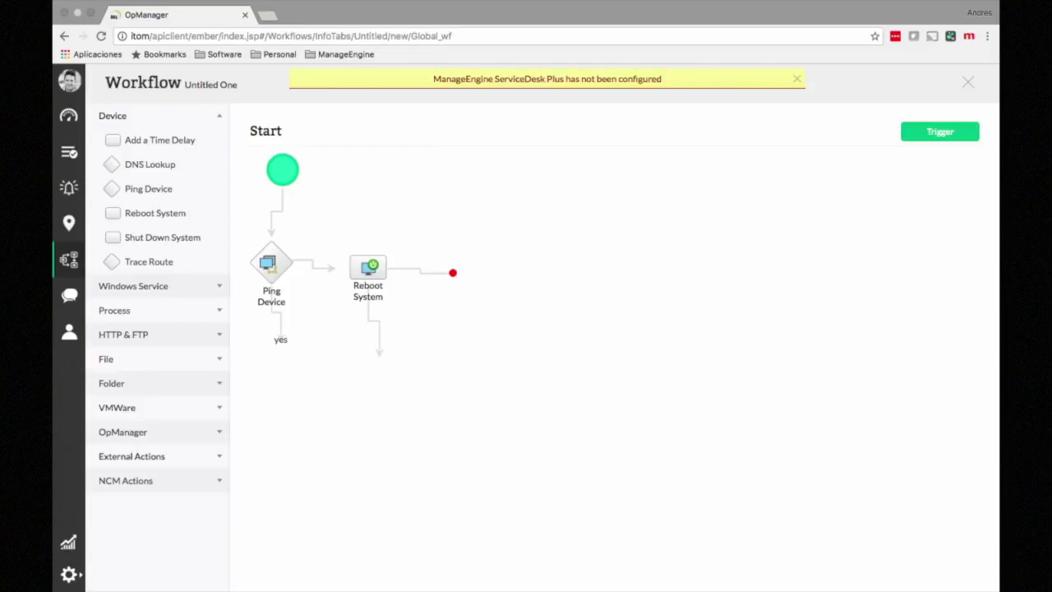
{"action": "left_click", "coordinate": [123, 432]}
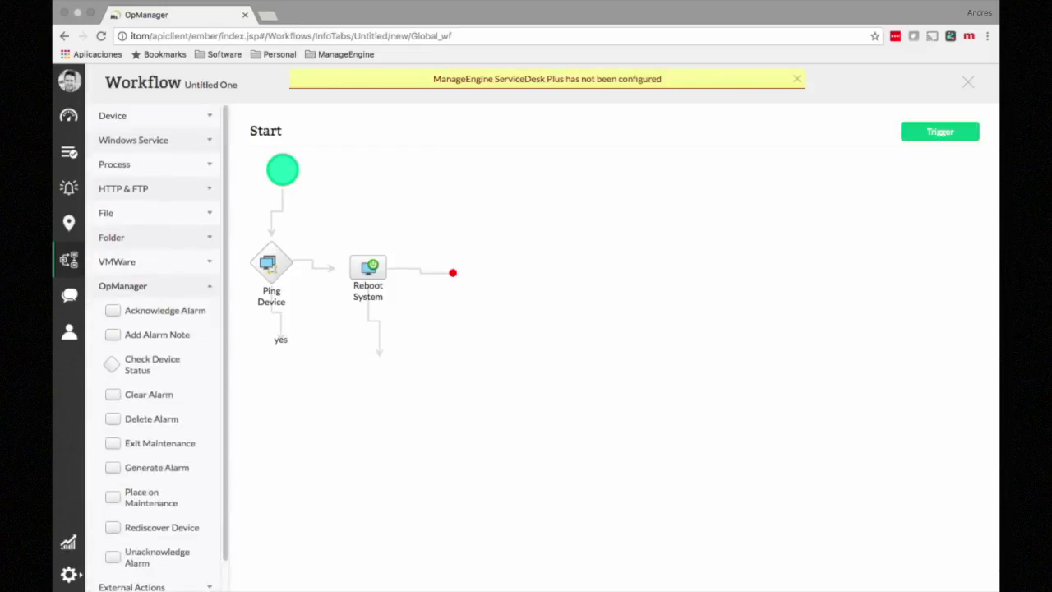
Step: Collapse the OpManager actions group and expand External Actions
{"action": "scroll", "coordinate": [156, 435], "scroll_direction": "down", "scroll_amount": 2}
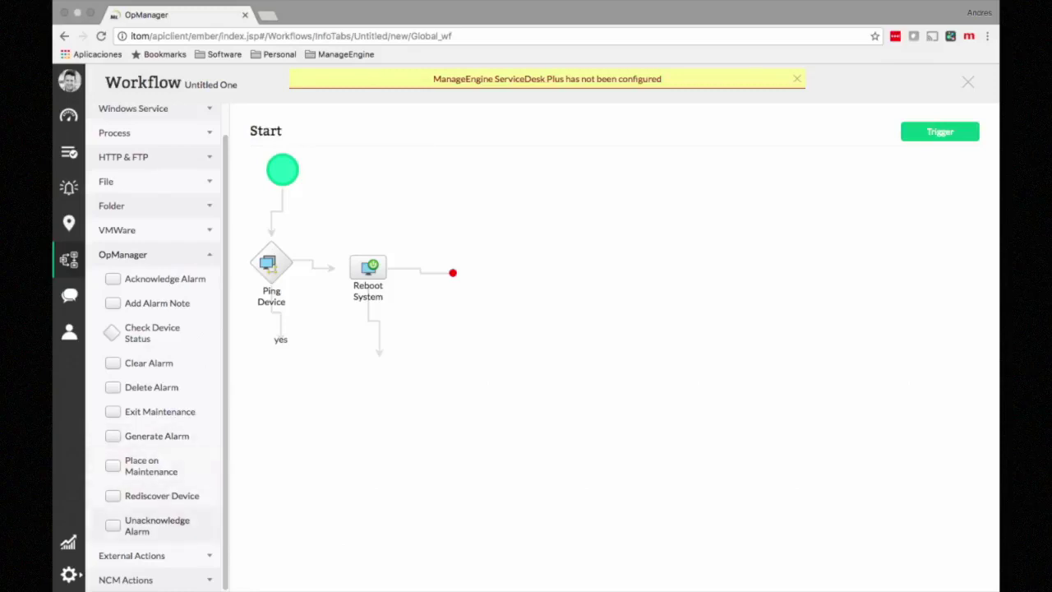
{"action": "left_click", "coordinate": [123, 255]}
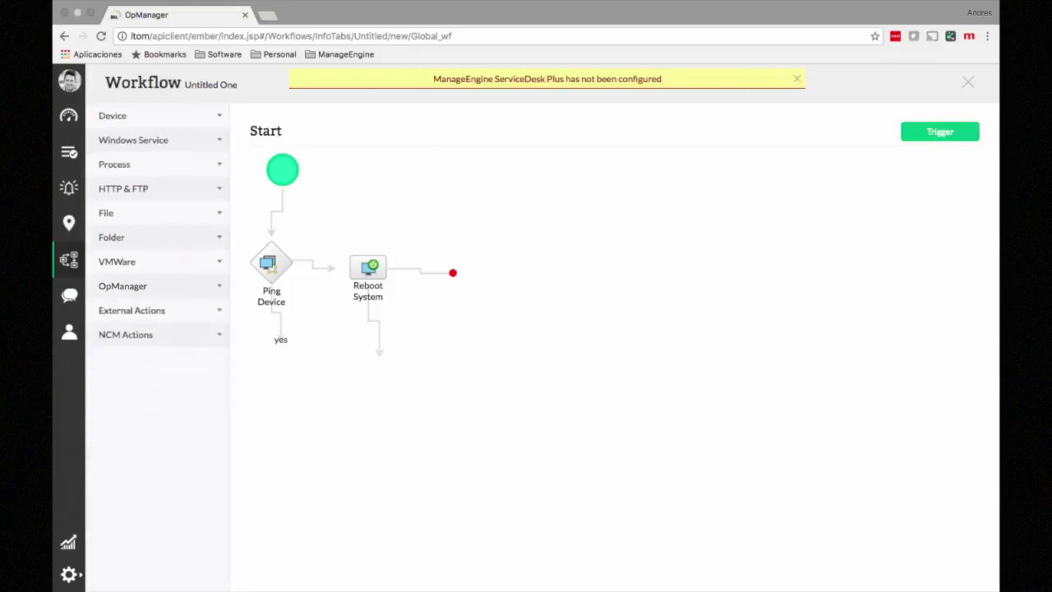
{"action": "left_click", "coordinate": [131, 311]}
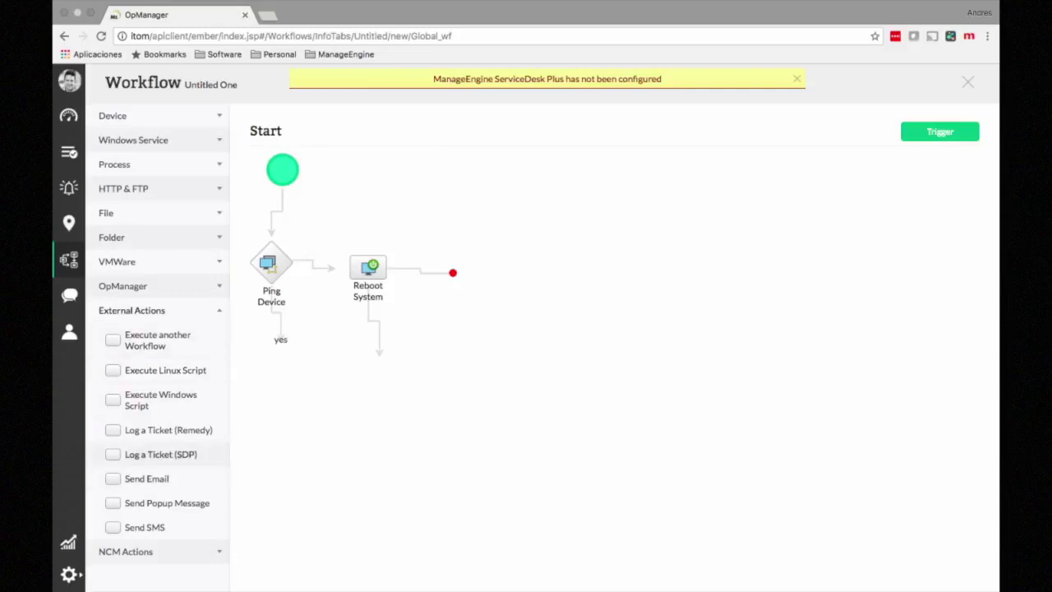
Step: Add a Send Email step under Reboot System, addressed to the recipient's e-mail address
{"action": "left_click_drag", "start_coordinate": [146, 478], "coordinate": [379, 354]}
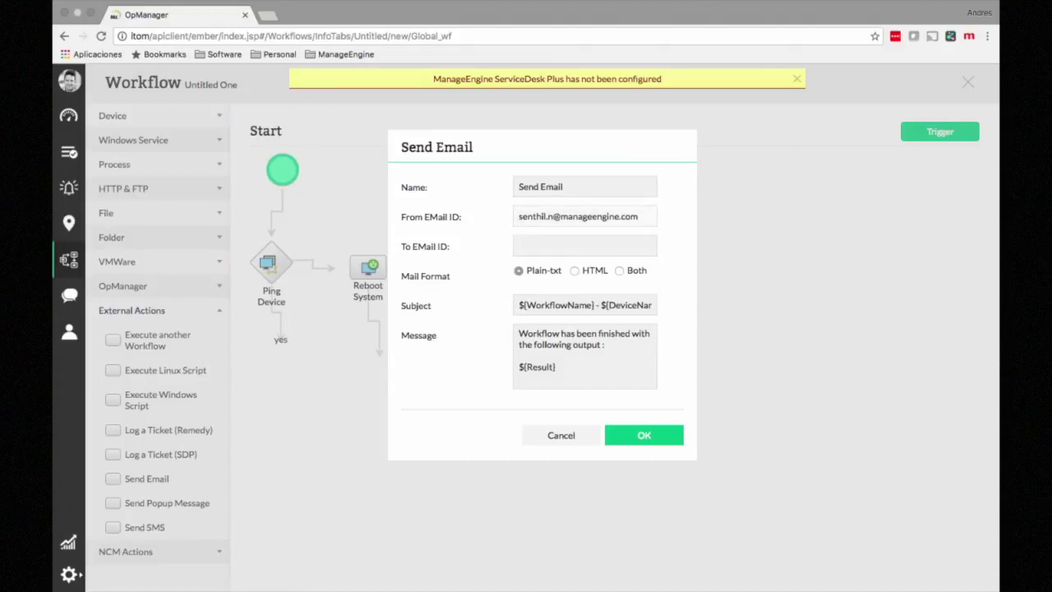
{"action": "left_click", "coordinate": [584, 246]}
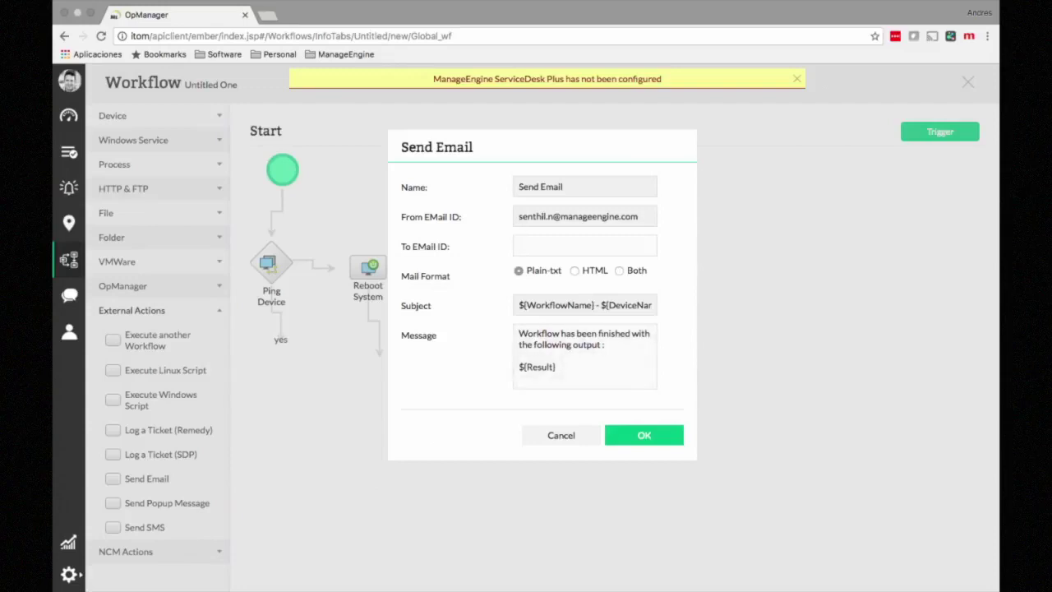
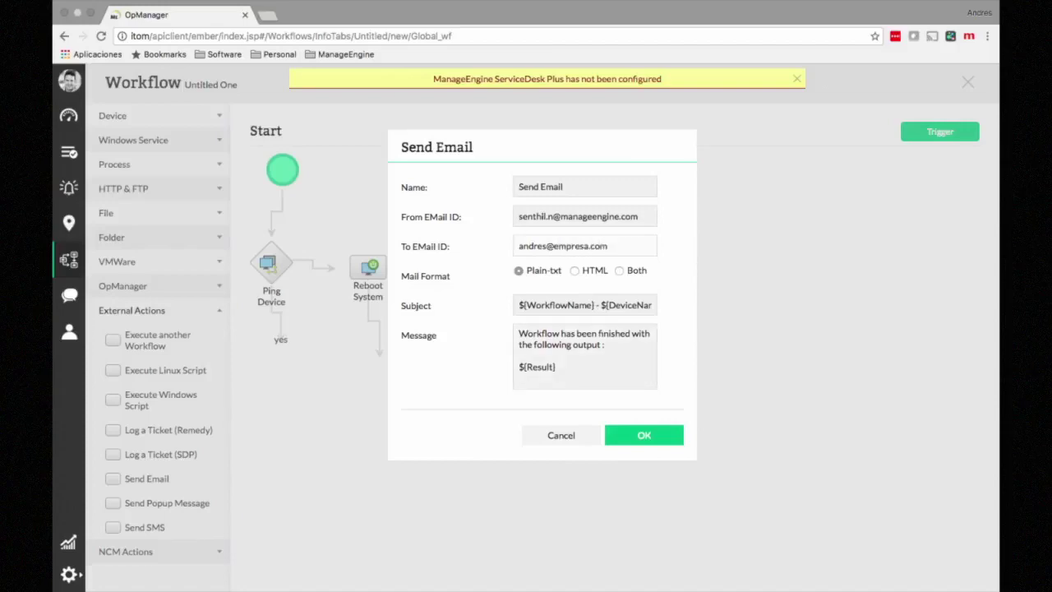
{"action": "key", "text": "Return"}
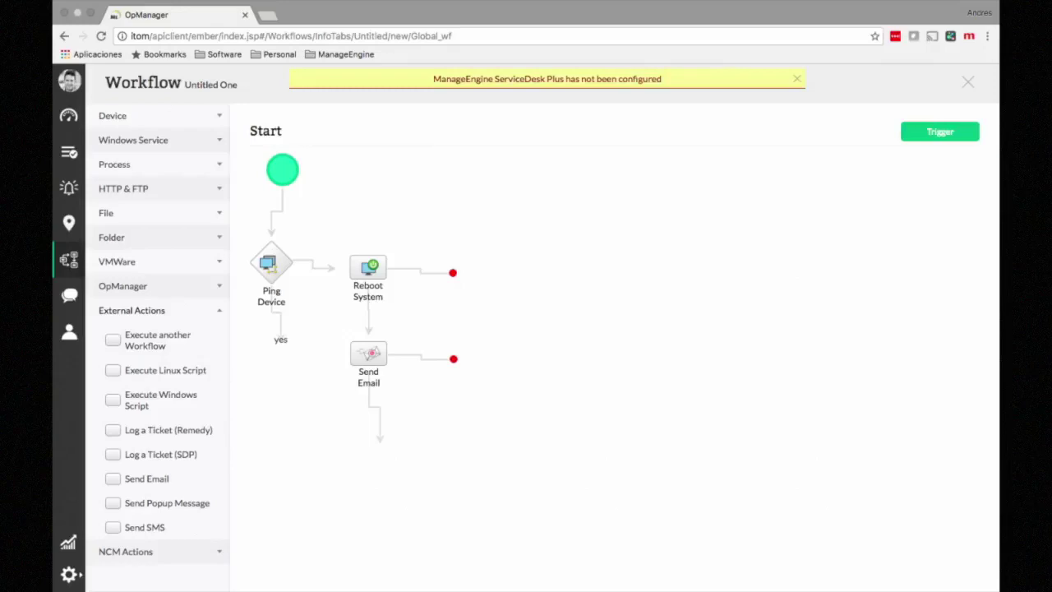
{"action": "left_click", "coordinate": [147, 165]}
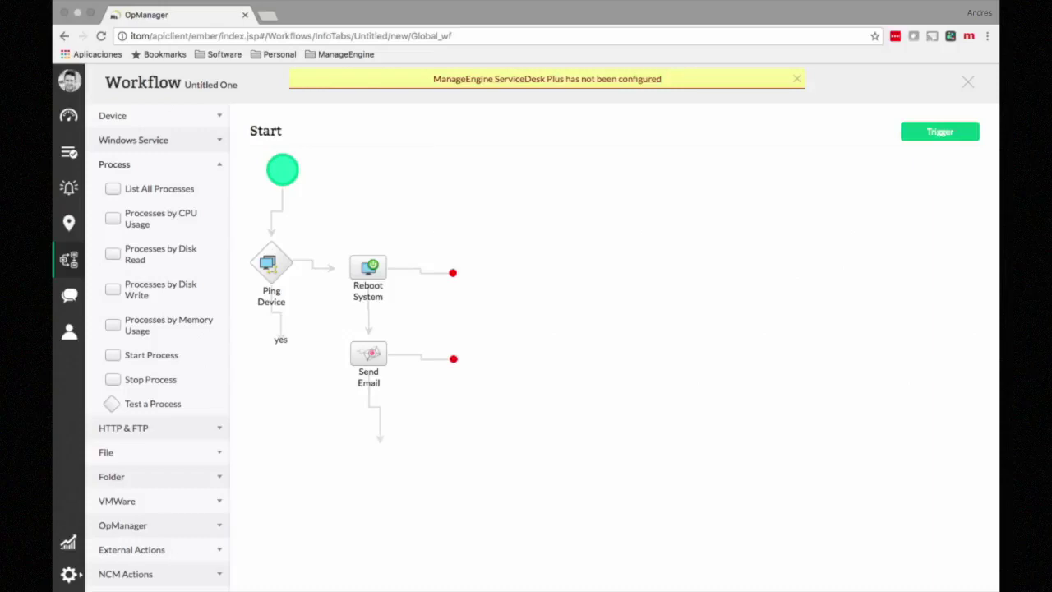
Step: Browse the Windows Service, Process, File and Folder action categories, collapsing each afterwards
{"action": "left_click", "coordinate": [148, 140]}
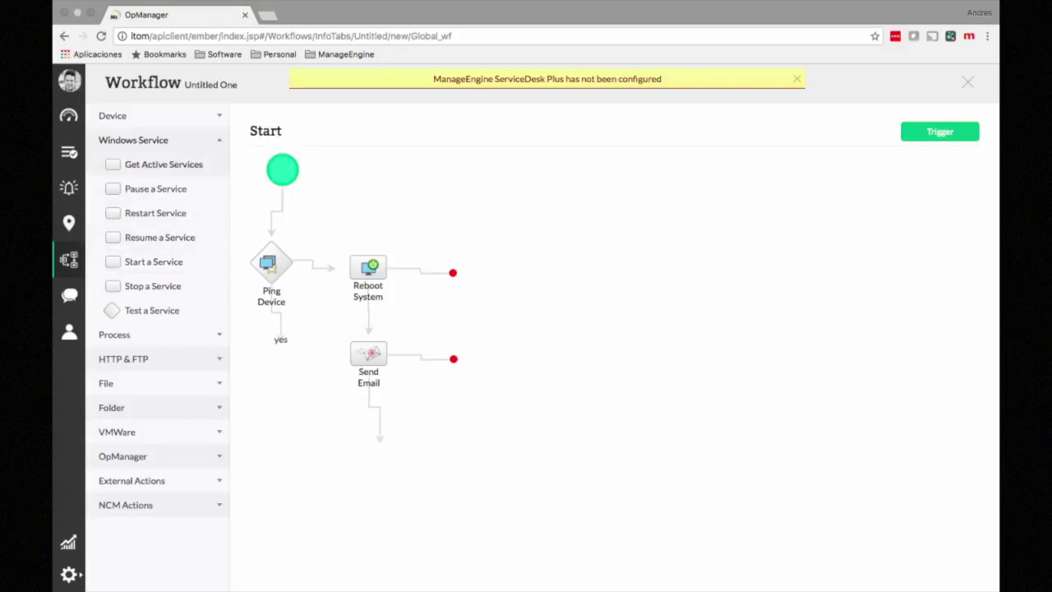
{"action": "left_click", "coordinate": [148, 140]}
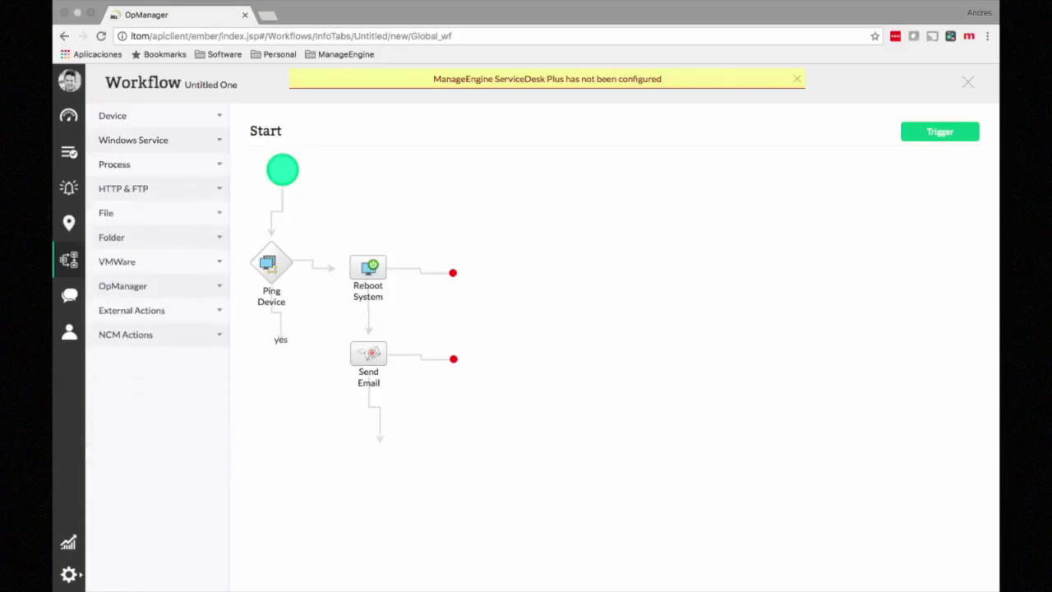
{"action": "left_click", "coordinate": [148, 165]}
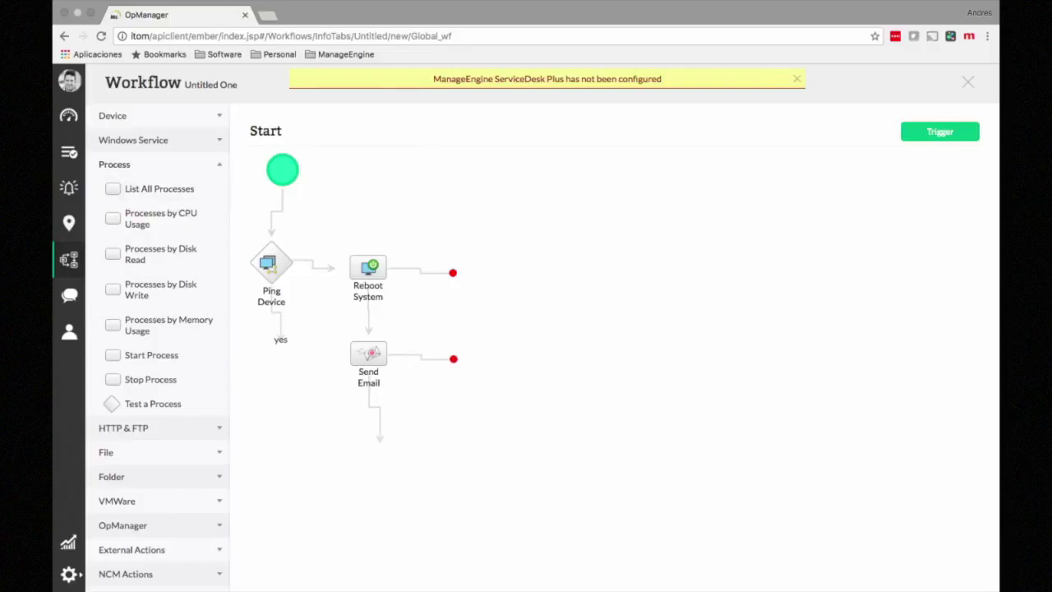
{"action": "left_click", "coordinate": [148, 164]}
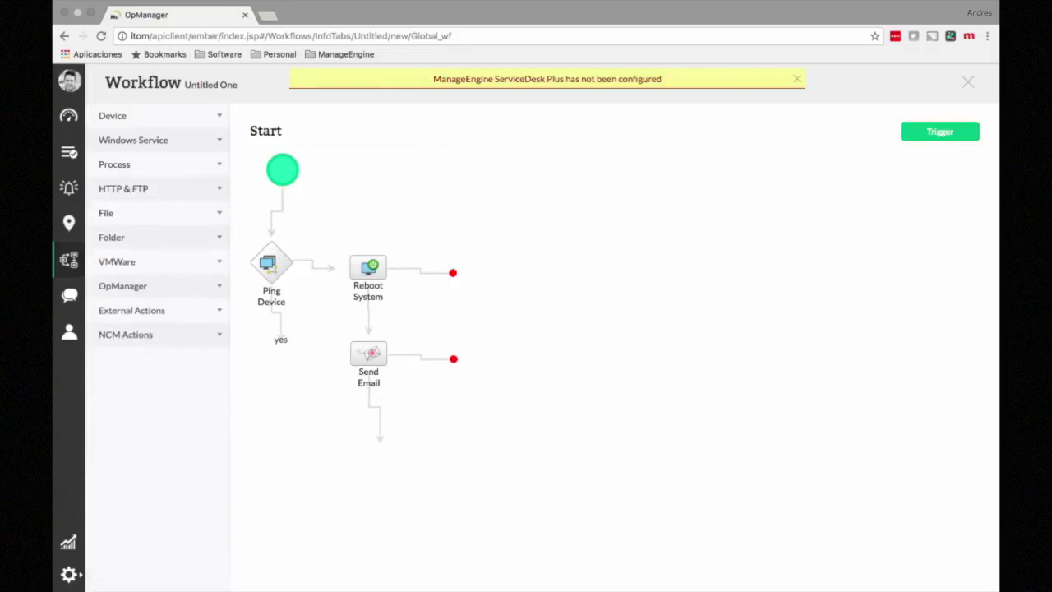
{"action": "left_click", "coordinate": [107, 213]}
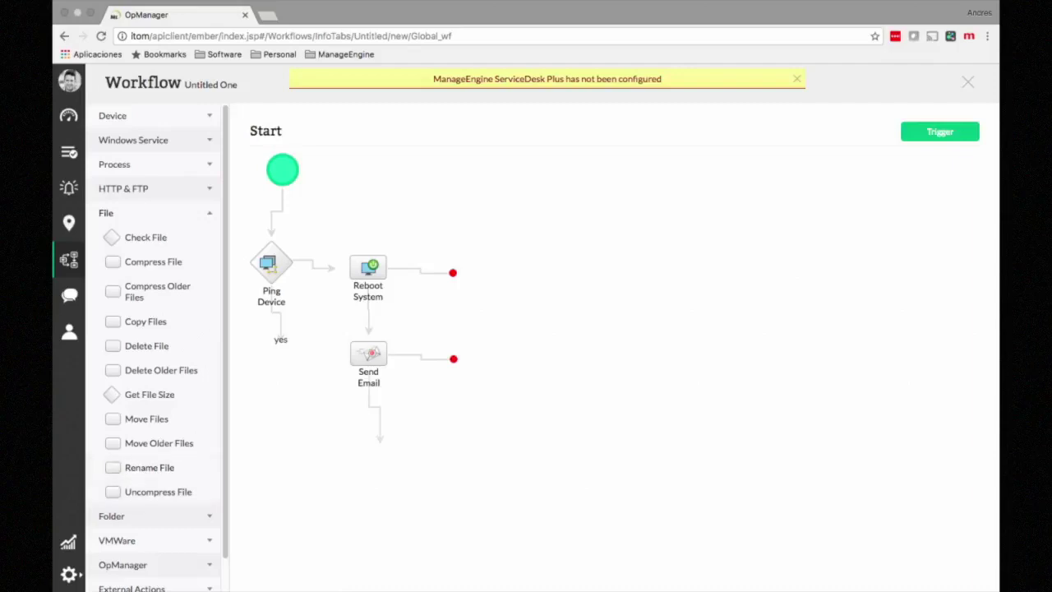
{"action": "left_click", "coordinate": [155, 213]}
{"action": "left_click", "coordinate": [154, 238]}
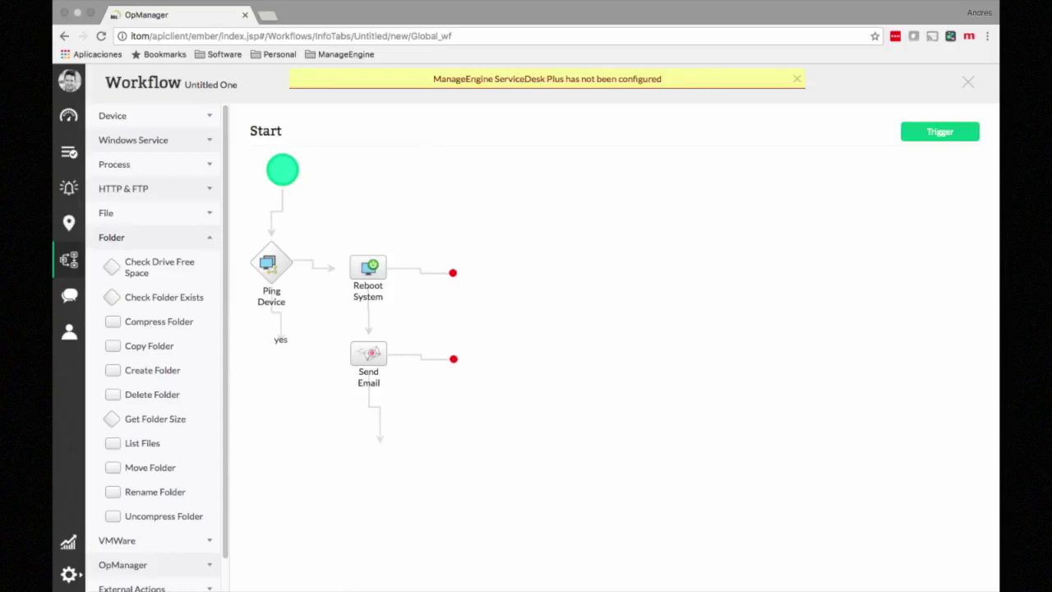
{"action": "left_click", "coordinate": [112, 237]}
Step: Check the HTTP & FTP and VMWare categories, then expand External Actions
{"action": "left_click", "coordinate": [124, 188]}
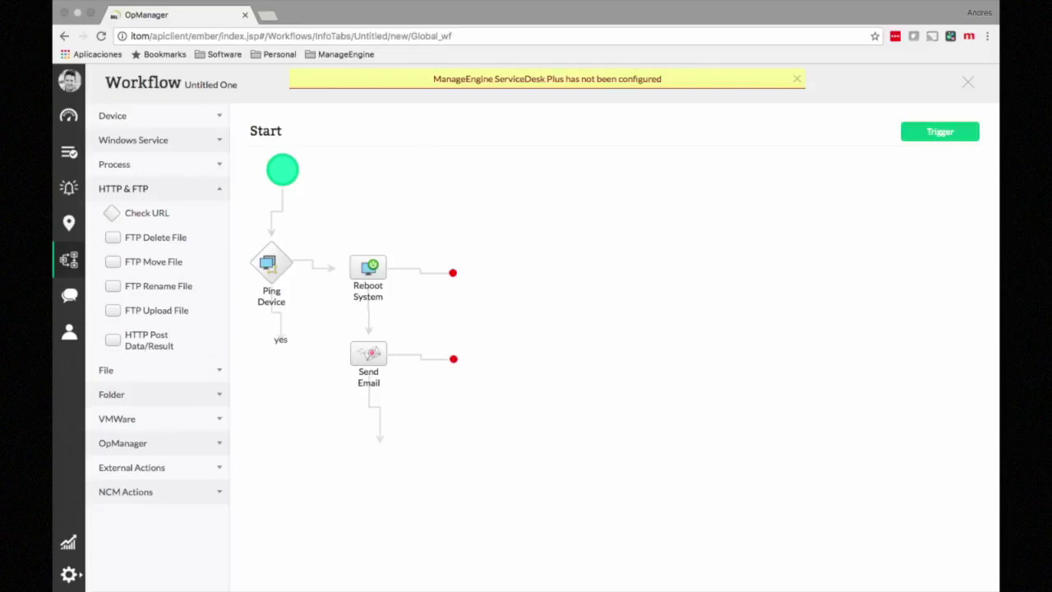
{"action": "left_click", "coordinate": [158, 189]}
{"action": "left_click", "coordinate": [157, 261]}
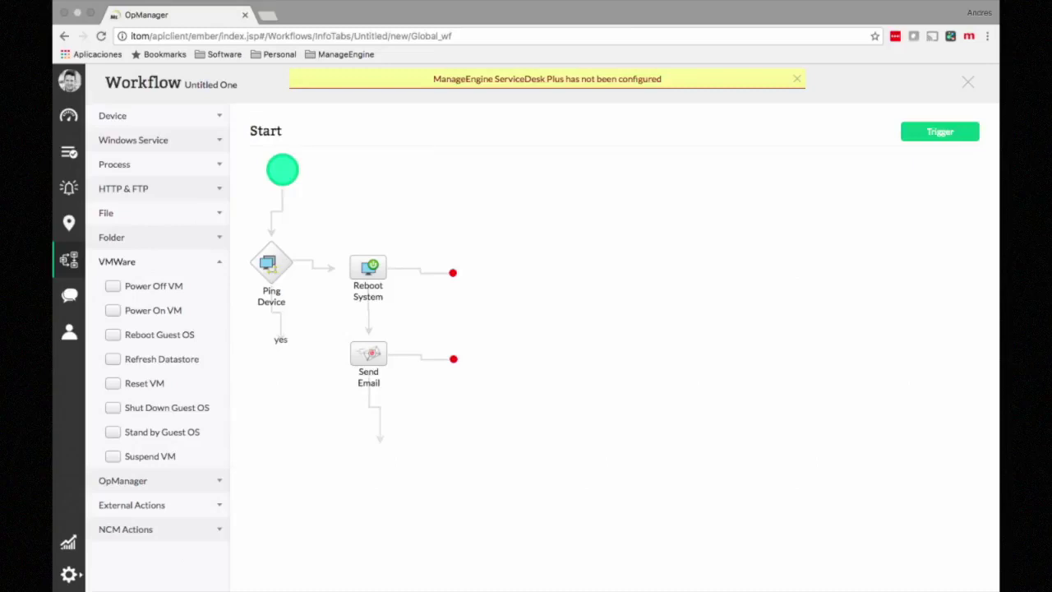
{"action": "left_click", "coordinate": [157, 261]}
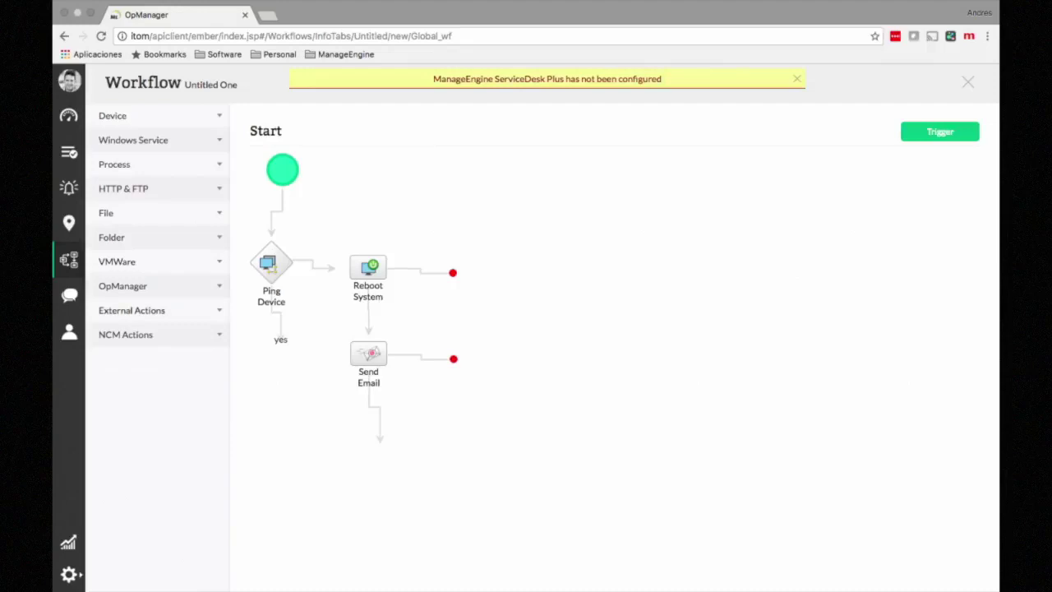
{"action": "left_click", "coordinate": [158, 310]}
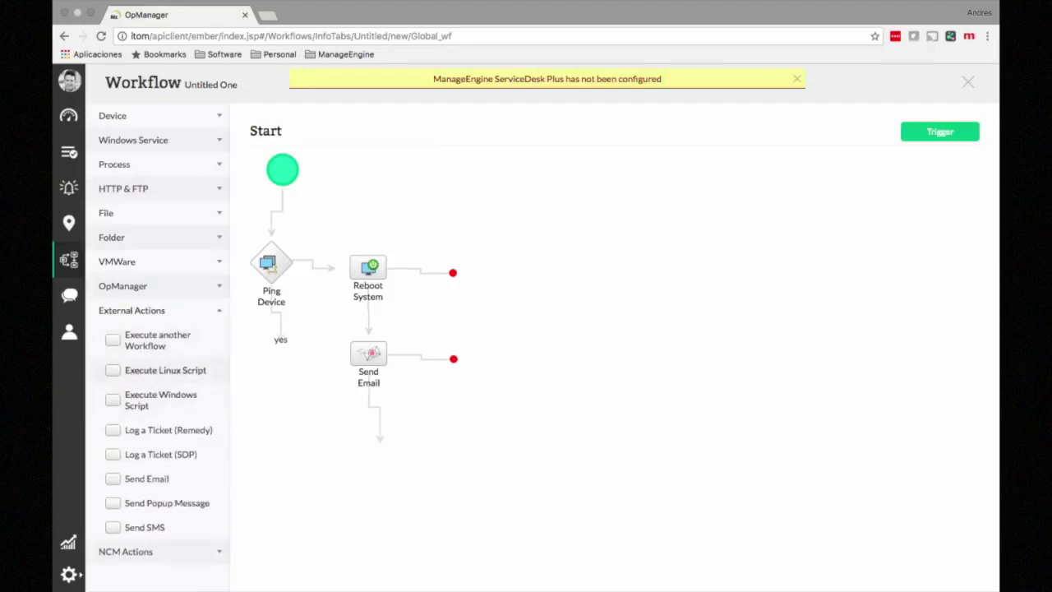
Step: Try adding Execute Linux Script after Send Email, cancel it unchanged, and show NCM Actions instead
{"action": "left_click_drag", "start_coordinate": [165, 370], "coordinate": [379, 442]}
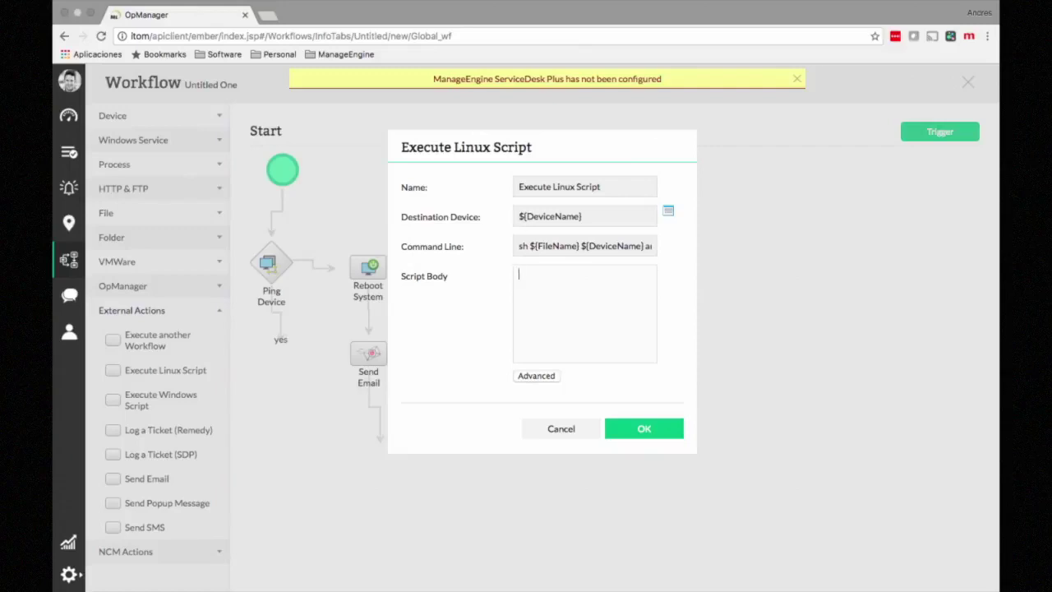
{"action": "left_click", "coordinate": [536, 375]}
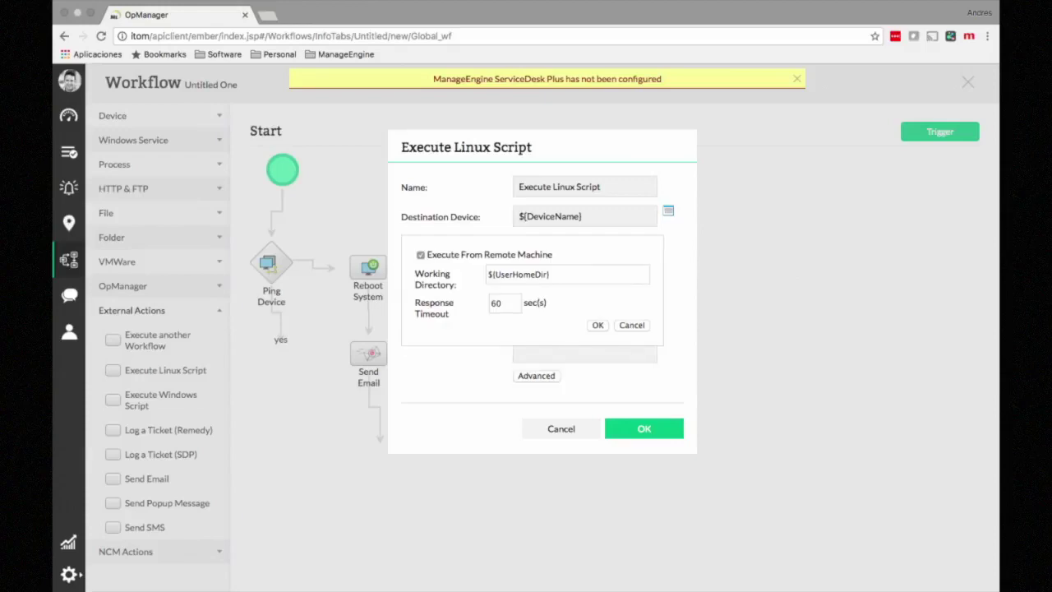
{"action": "left_click", "coordinate": [502, 303]}
{"action": "left_click", "coordinate": [632, 325]}
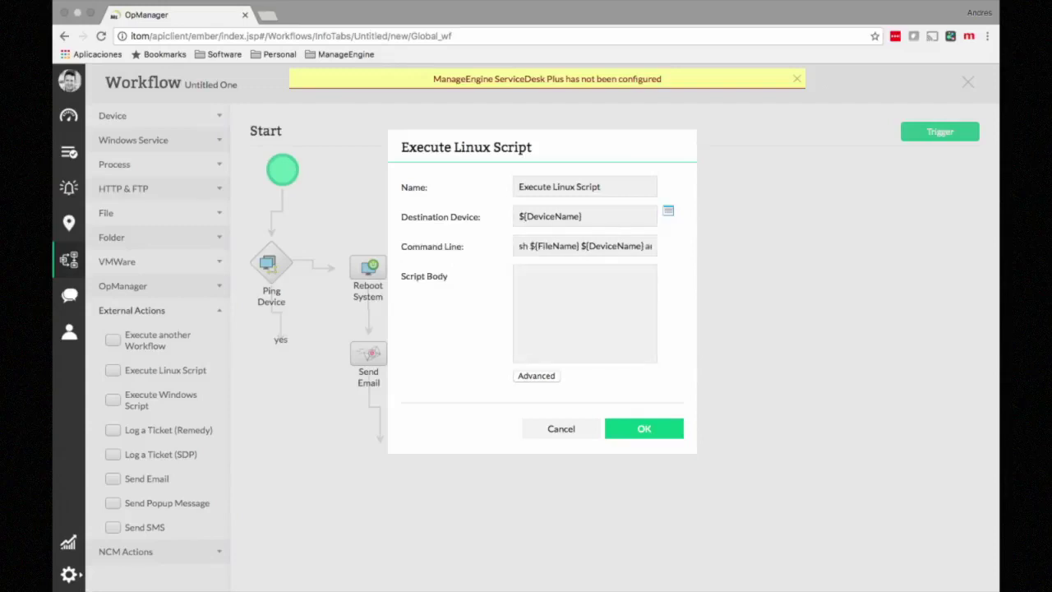
{"action": "left_click", "coordinate": [561, 428]}
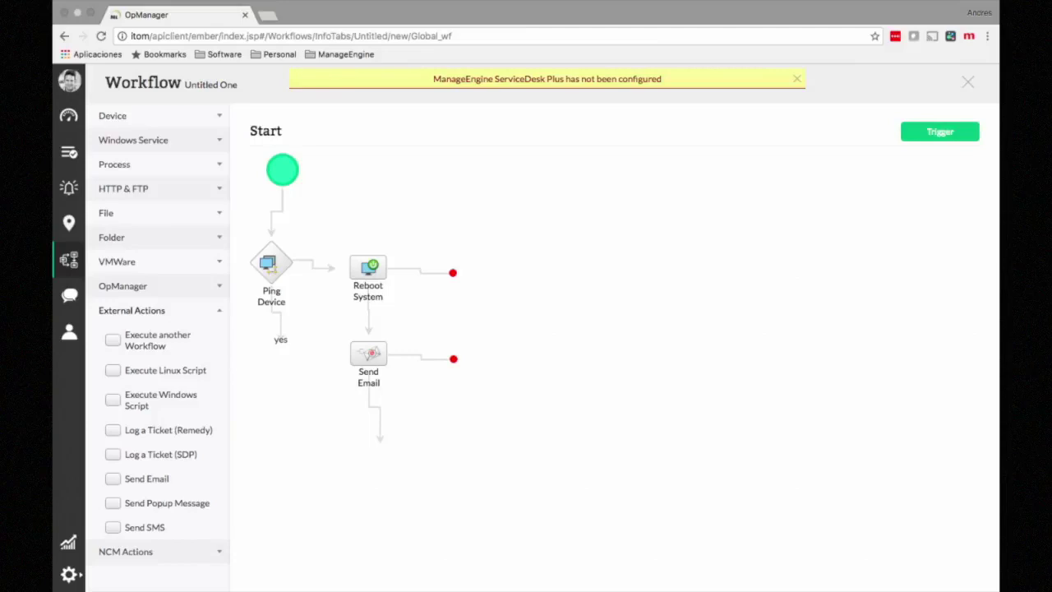
{"action": "left_click", "coordinate": [159, 311]}
{"action": "left_click", "coordinate": [158, 334]}
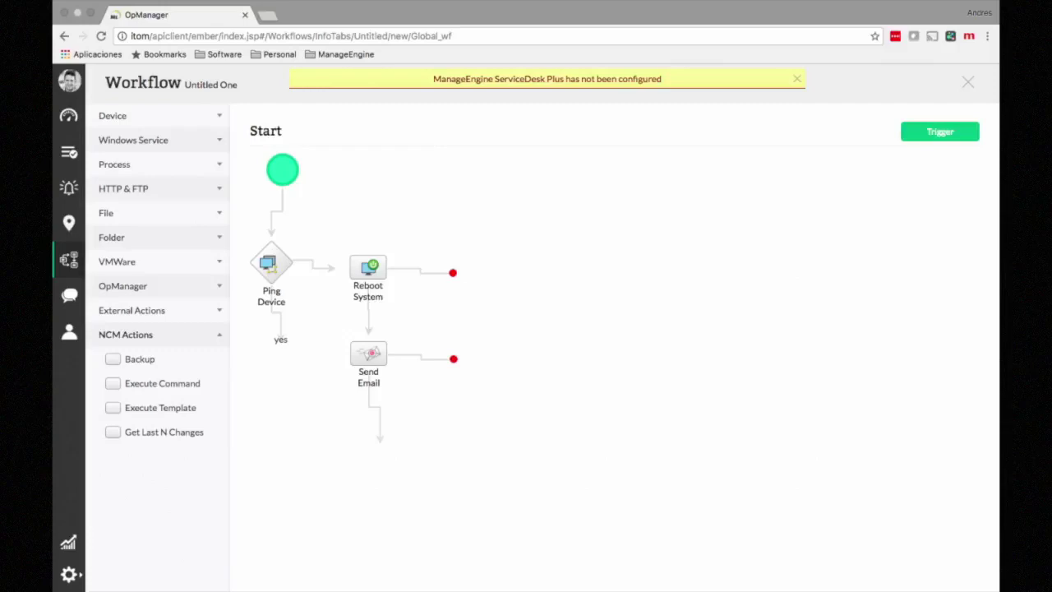
Step: Give the workflow a daily Schedule Trigger executing at hour 9
{"action": "left_click", "coordinate": [940, 131]}
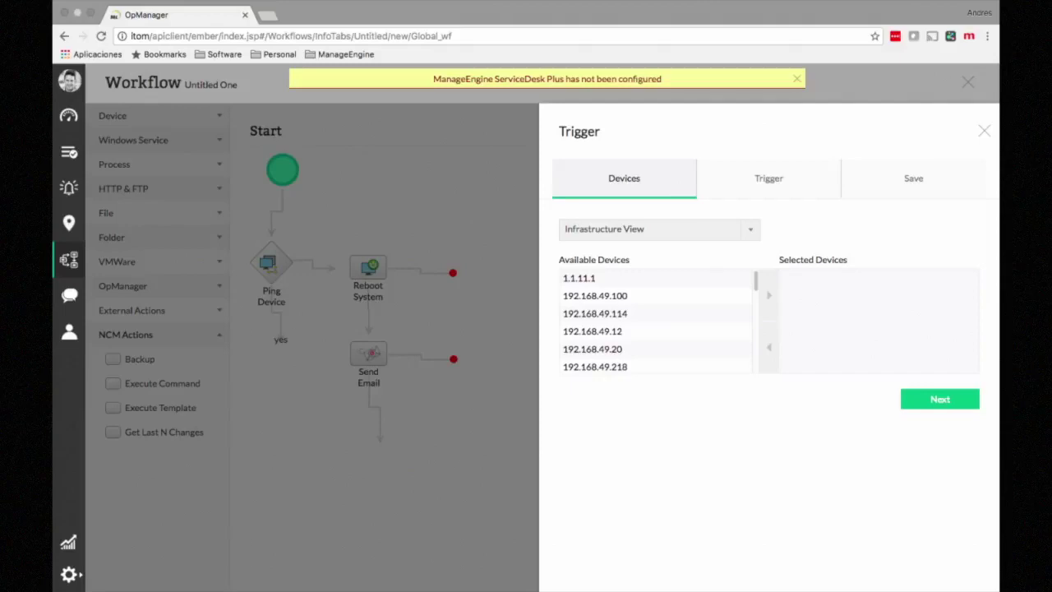
{"action": "left_click", "coordinate": [769, 179]}
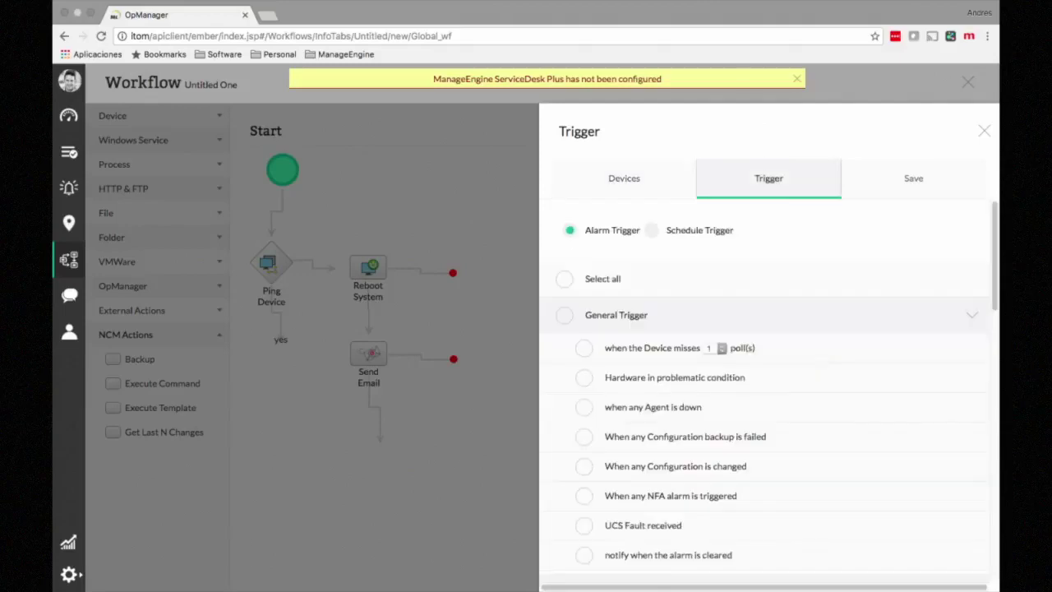
{"action": "scroll", "coordinate": [769, 390], "scroll_direction": "down", "scroll_amount": 1}
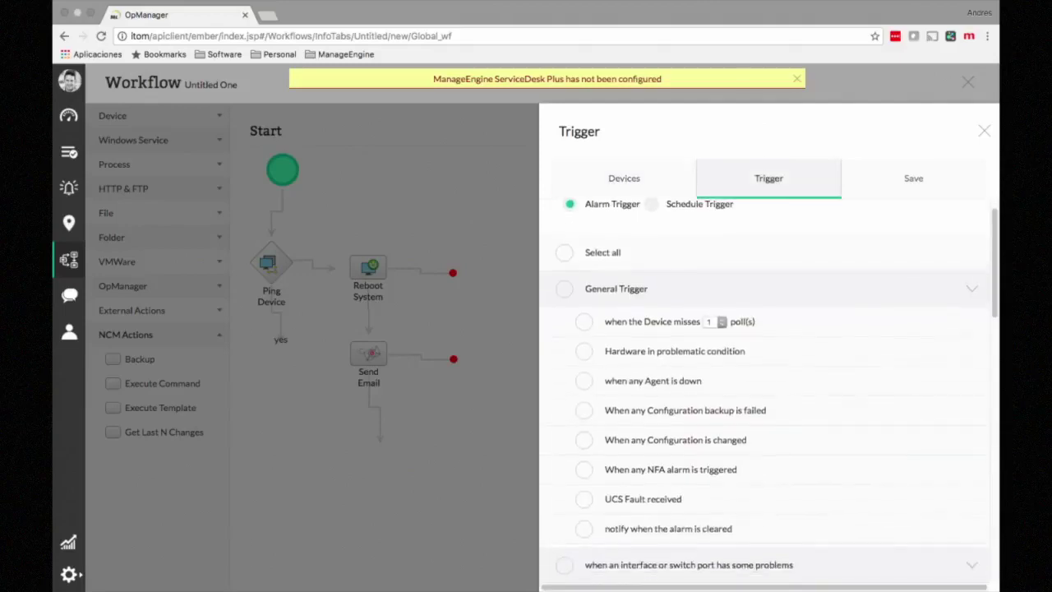
{"action": "scroll", "coordinate": [768, 390], "scroll_direction": "up", "scroll_amount": 1}
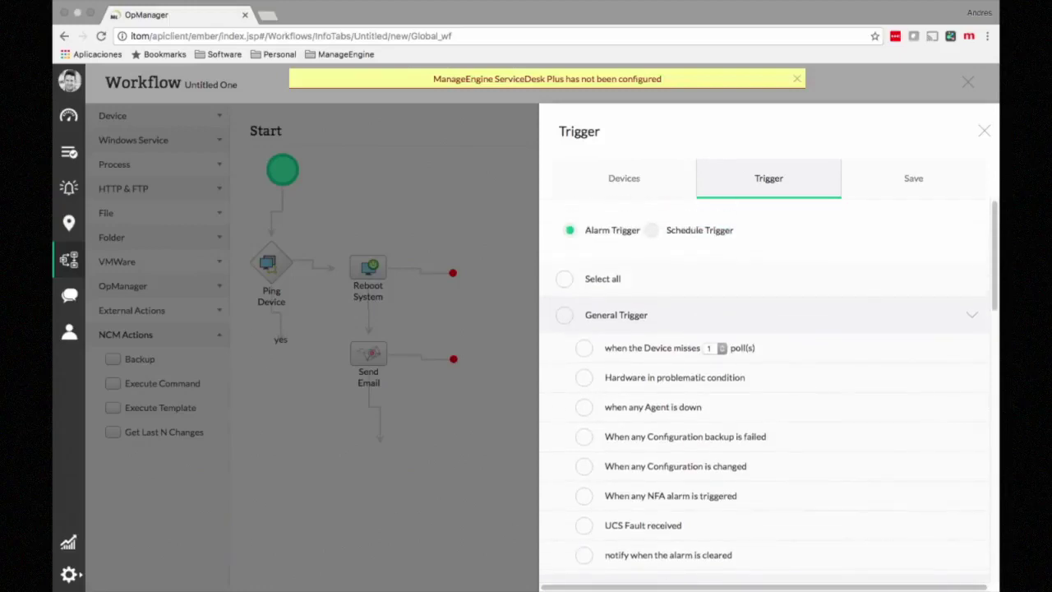
{"action": "left_click", "coordinate": [651, 230]}
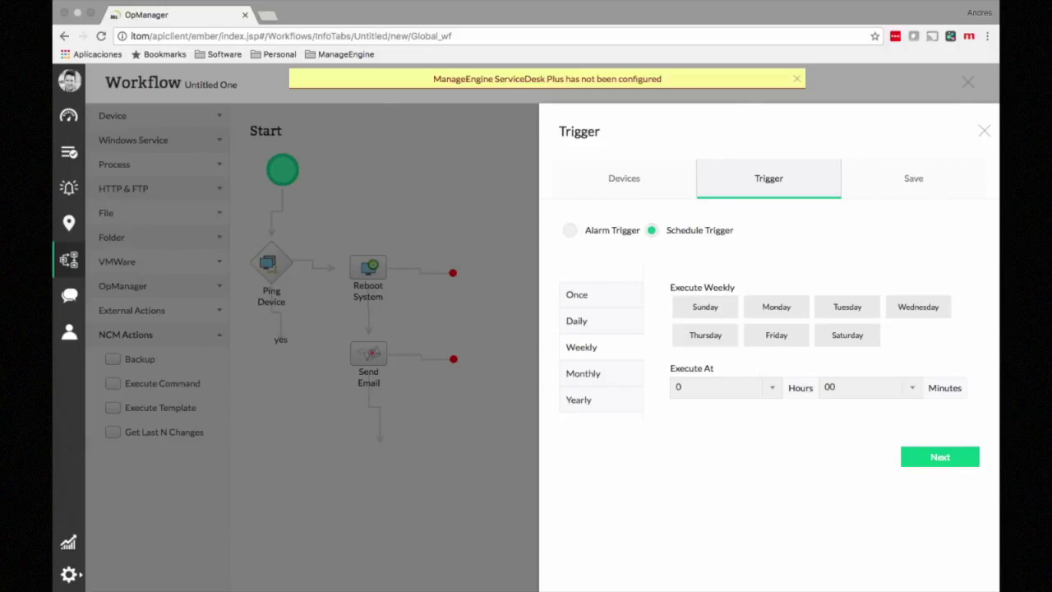
{"action": "left_click", "coordinate": [577, 321]}
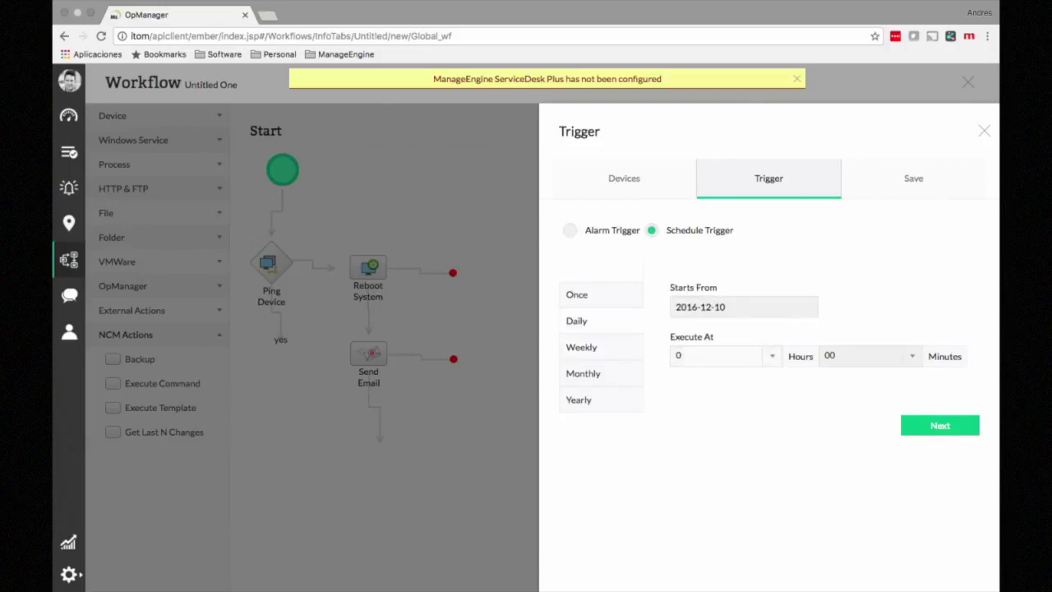
{"action": "left_click", "coordinate": [723, 356]}
{"action": "scroll", "coordinate": [722, 495], "scroll_direction": "down", "scroll_amount": 1}
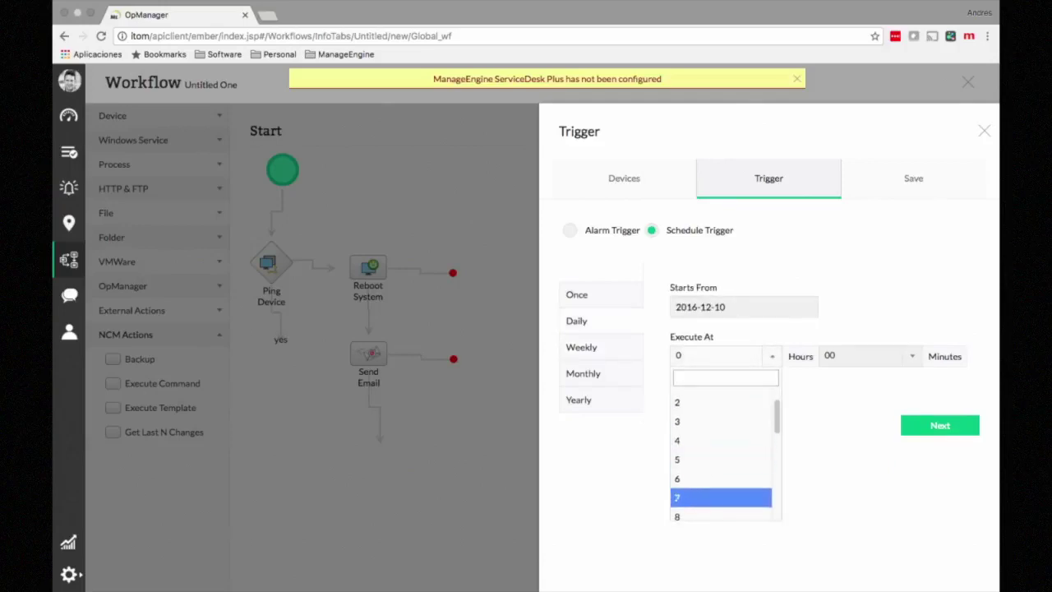
{"action": "key", "text": "Down"}
{"action": "key", "text": "Down"}
{"action": "key", "text": "Return"}
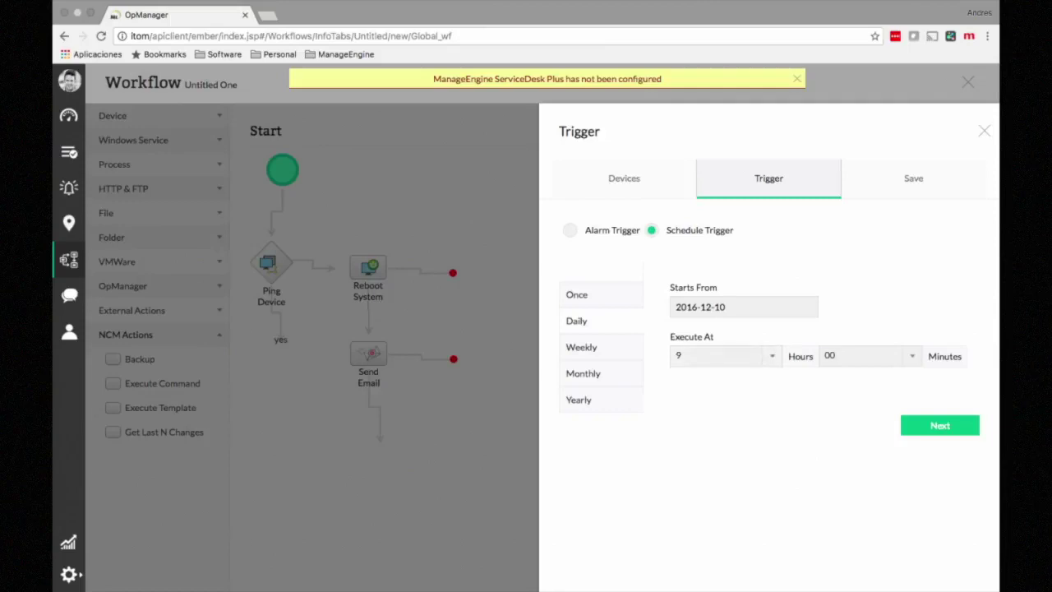
Step: Save the scheduled workflow and return to the All Workflows list
{"action": "left_click", "coordinate": [940, 425]}
{"action": "left_click", "coordinate": [564, 245]}
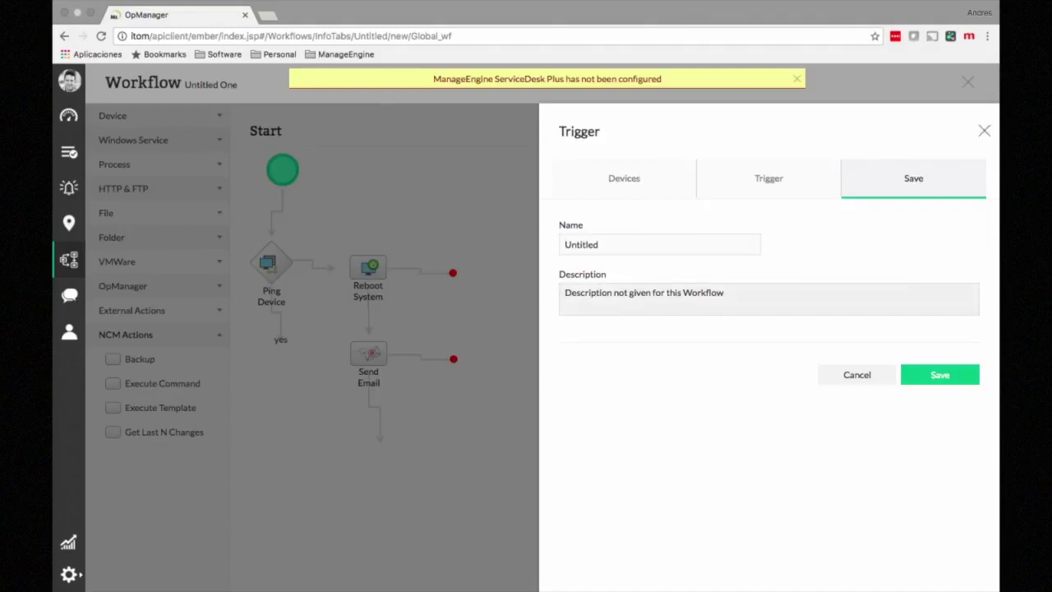
{"action": "left_click", "coordinate": [985, 131]}
{"action": "left_click", "coordinate": [968, 82]}
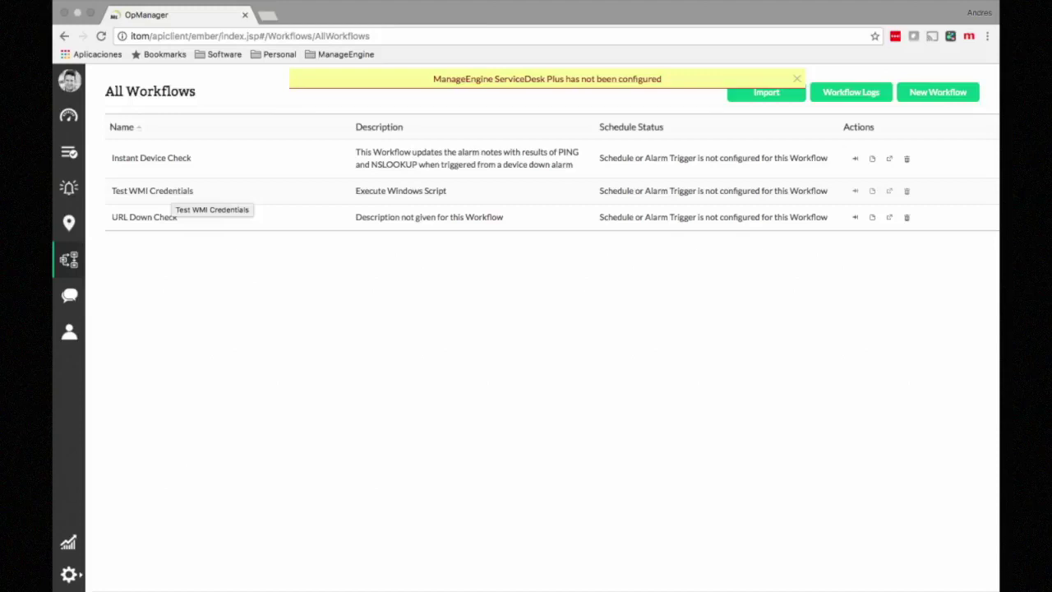
{"action": "left_click", "coordinate": [164, 190]}
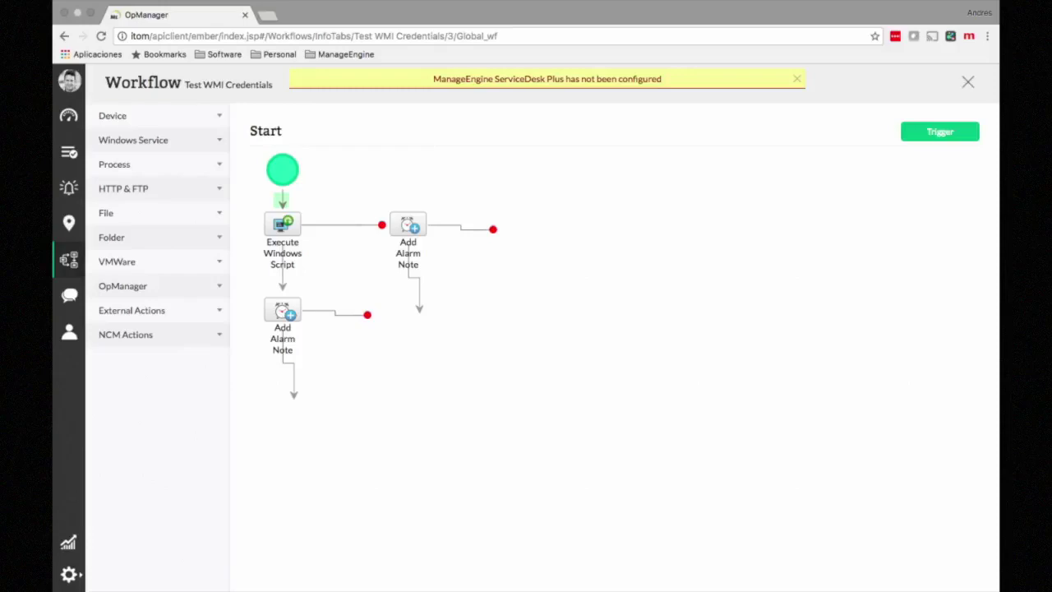
{"action": "left_click", "coordinate": [968, 82]}
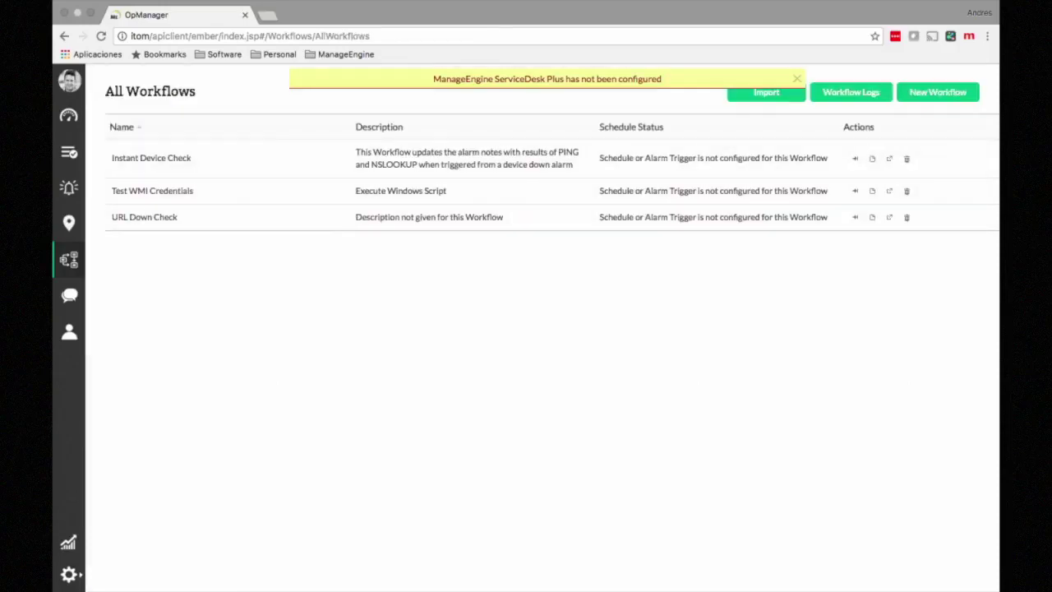
{"action": "left_click", "coordinate": [851, 92]}
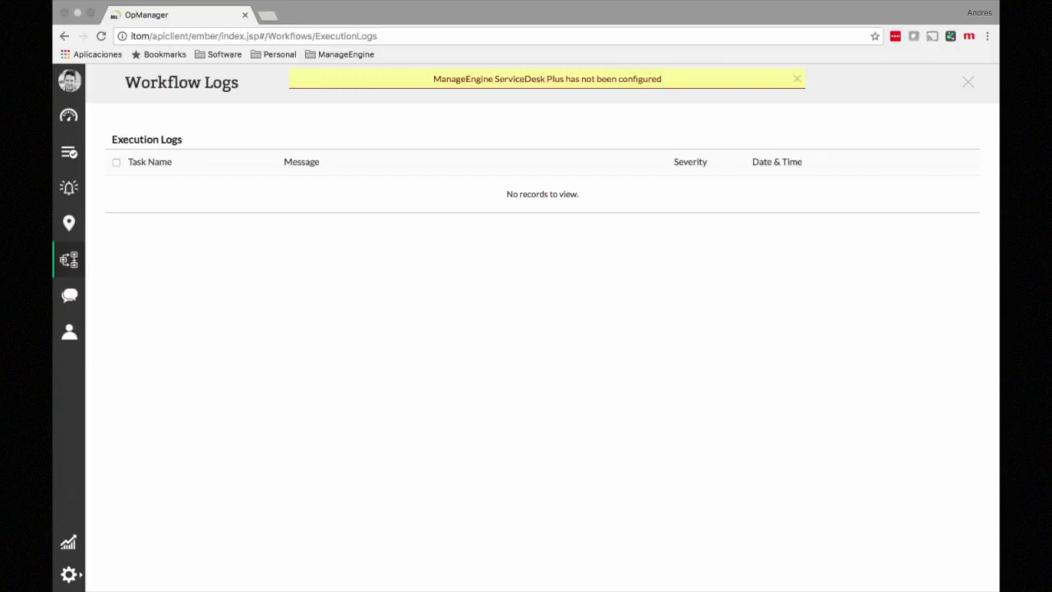
{"action": "left_click", "coordinate": [968, 83]}
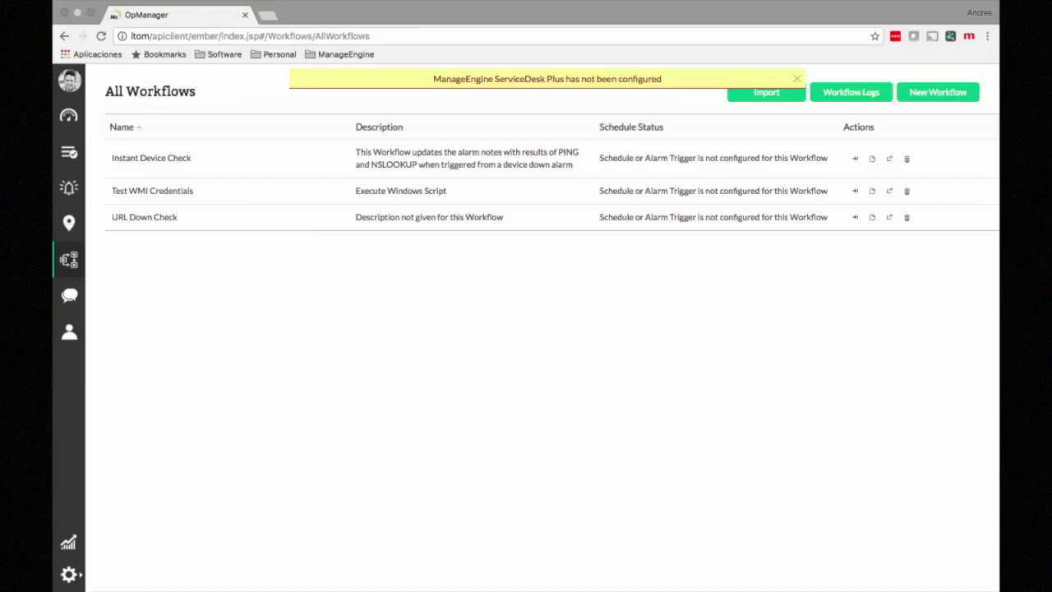